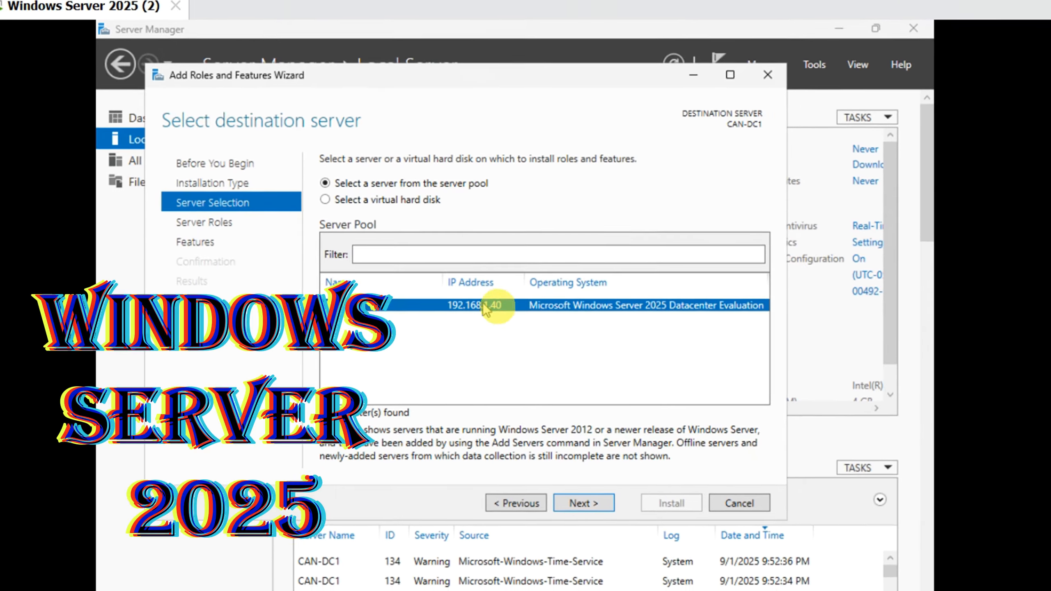
pyautogui.click(588, 512)
pyautogui.click(336, 215)
pyautogui.click(513, 424)
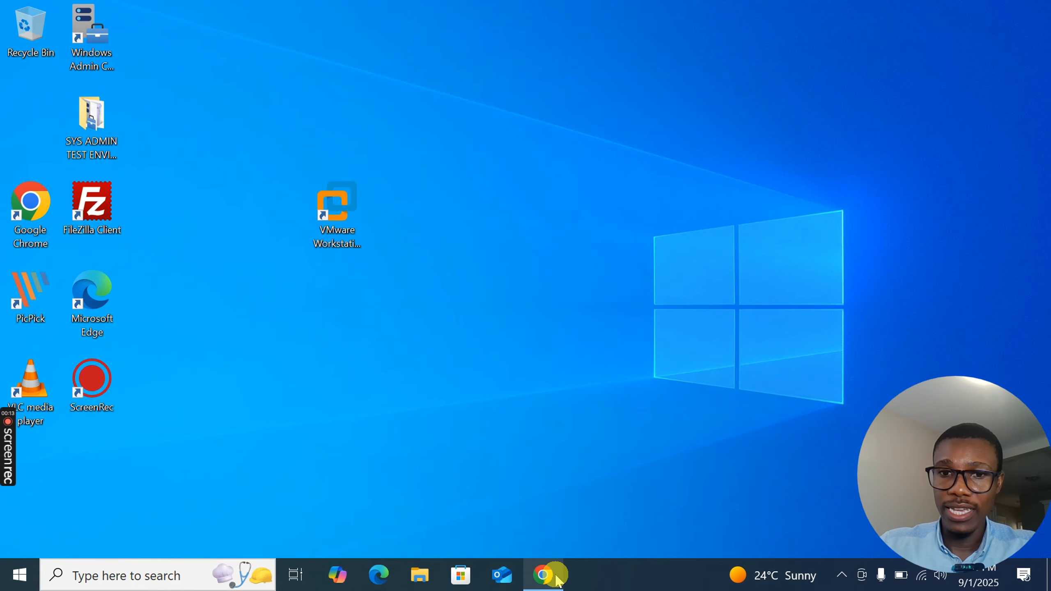
# Step: Switch to Chrome, search the web for "windows server 2025" in a new tab and open the Microsoft Evaluation Center page
pyautogui.click(549, 578)
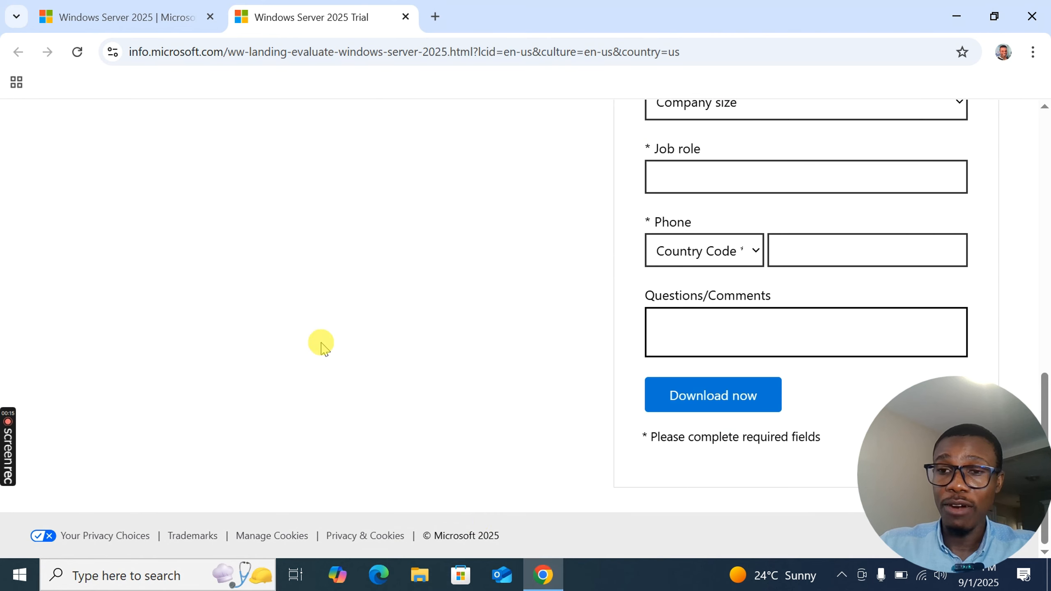
pyautogui.click(66, 16)
pyautogui.scroll(5, 363, 224)
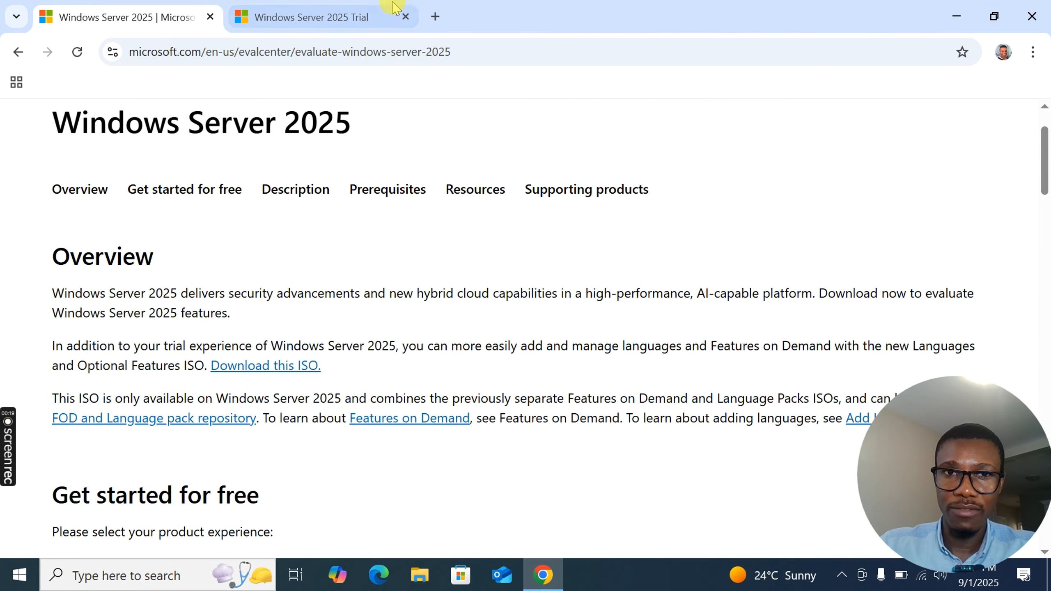
pyautogui.click(435, 16)
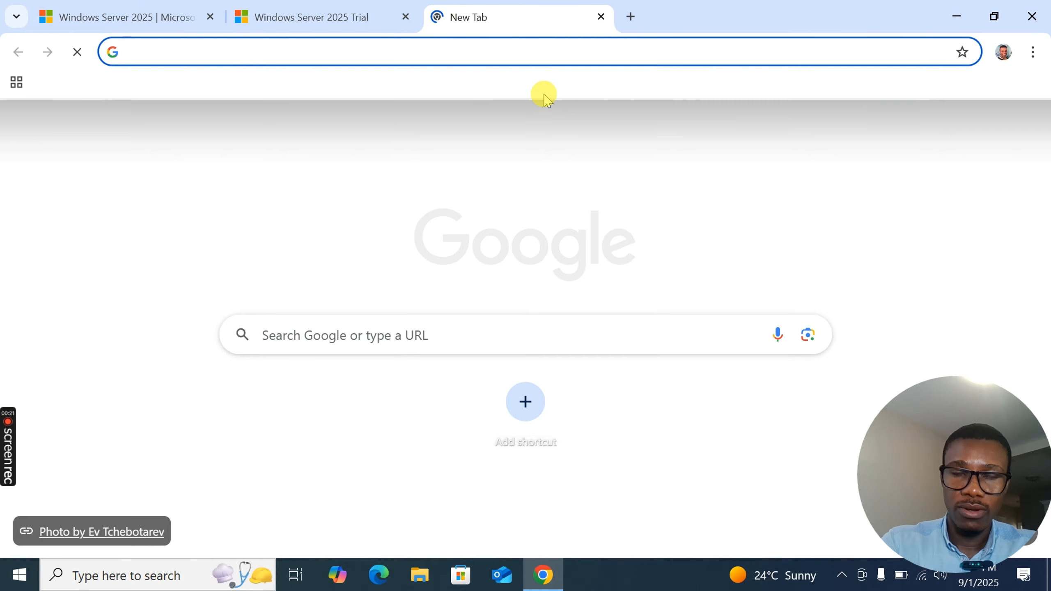
pyautogui.write('windo')
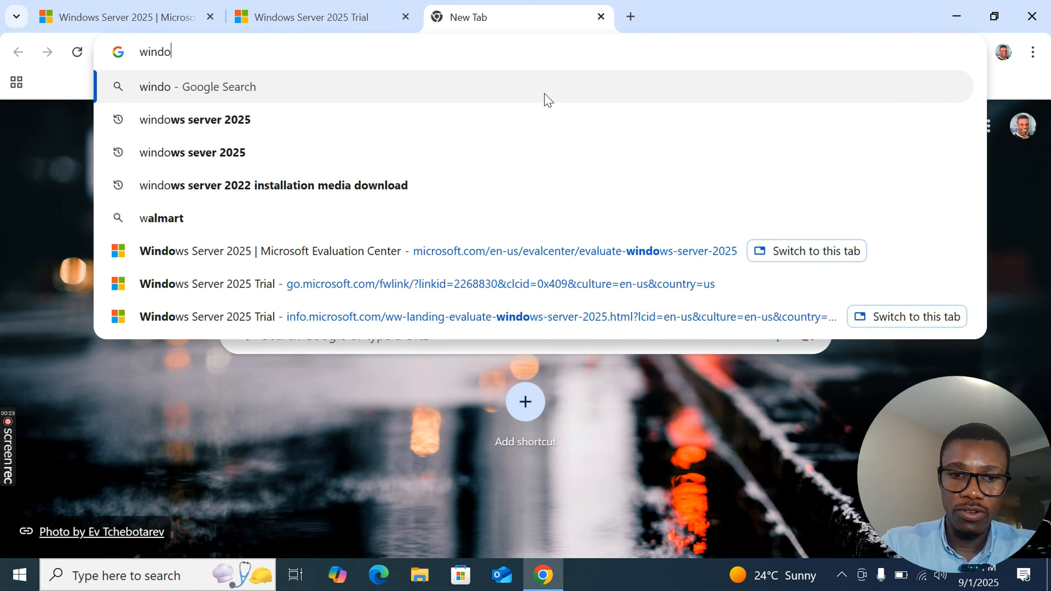
pyautogui.write('ws s')
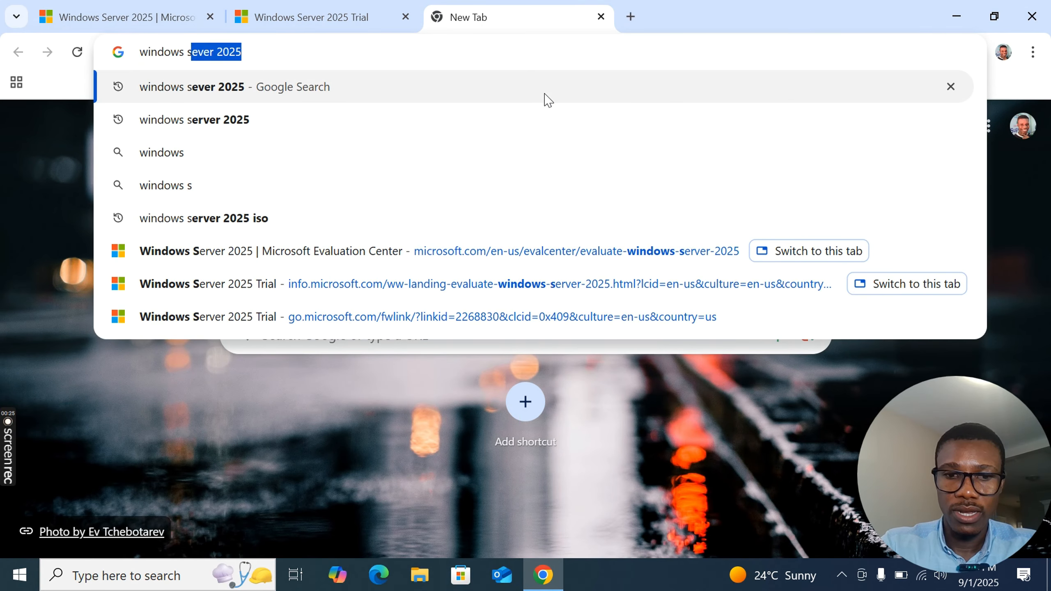
pyautogui.write('erver 202')
pyautogui.press('Return')
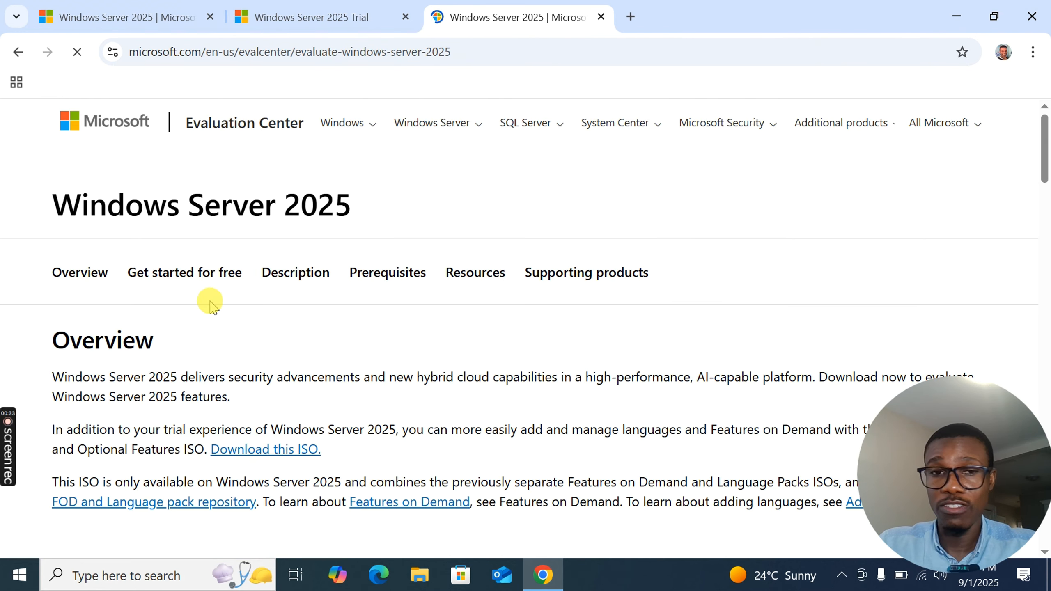
# Step: Open the ISO download's registration page from the "Get started for free" section of the Windows Server 2025 page
pyautogui.scroll(-5, 209, 366)
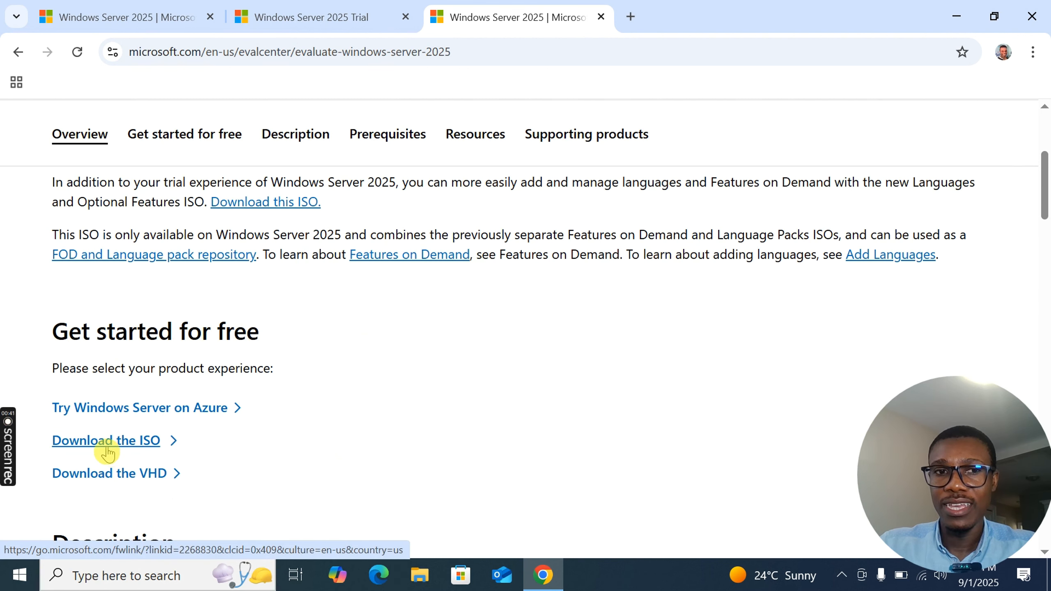
pyautogui.click(129, 446)
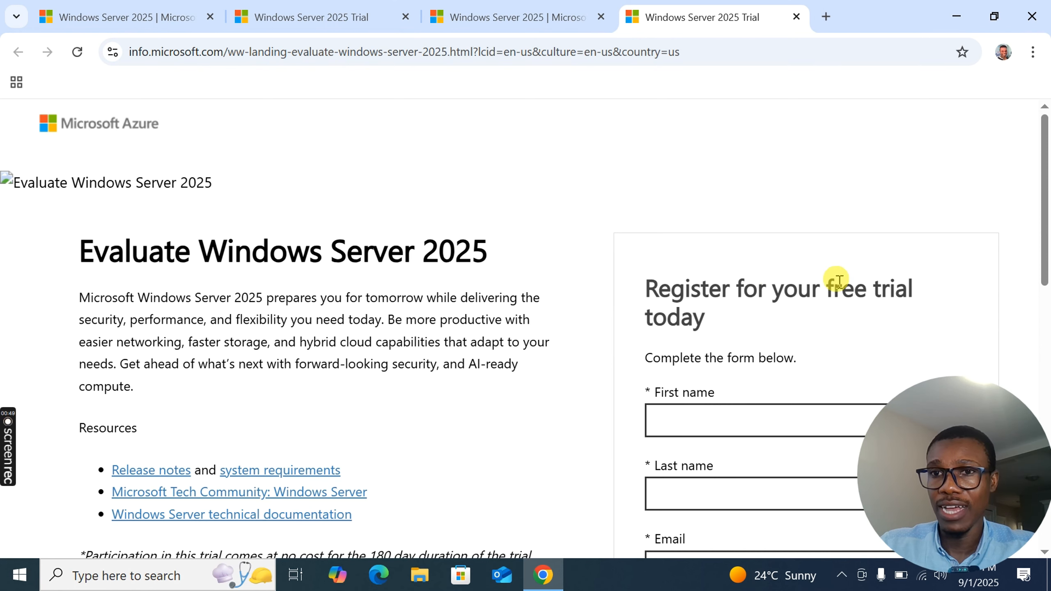
# Step: Review the fields of the free trial registration form, including the company size choices, and minimize the browser
pyautogui.scroll(-2, 807, 327)
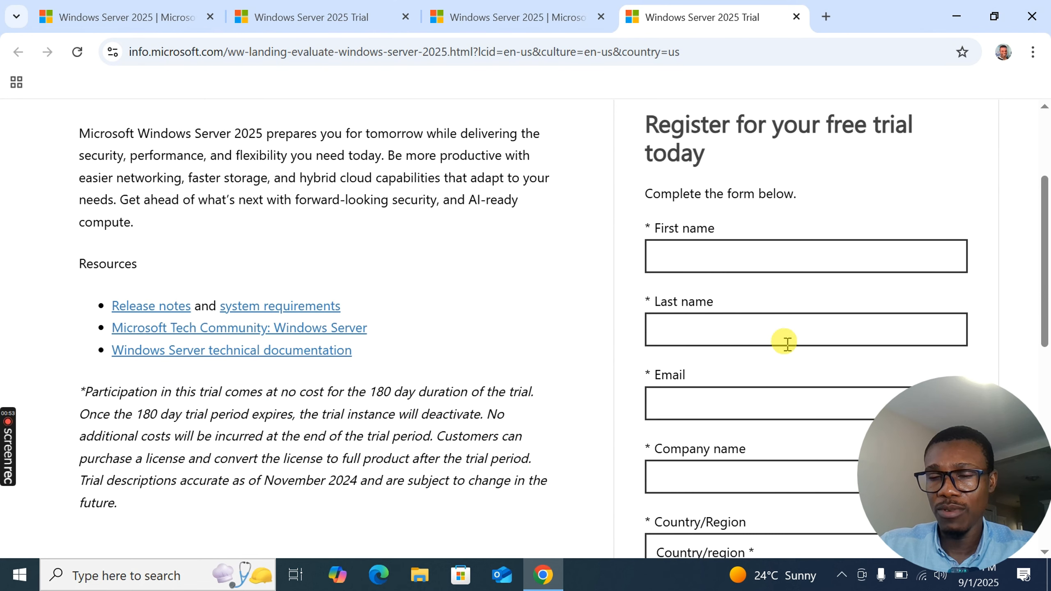
pyautogui.scroll(-3, 788, 393)
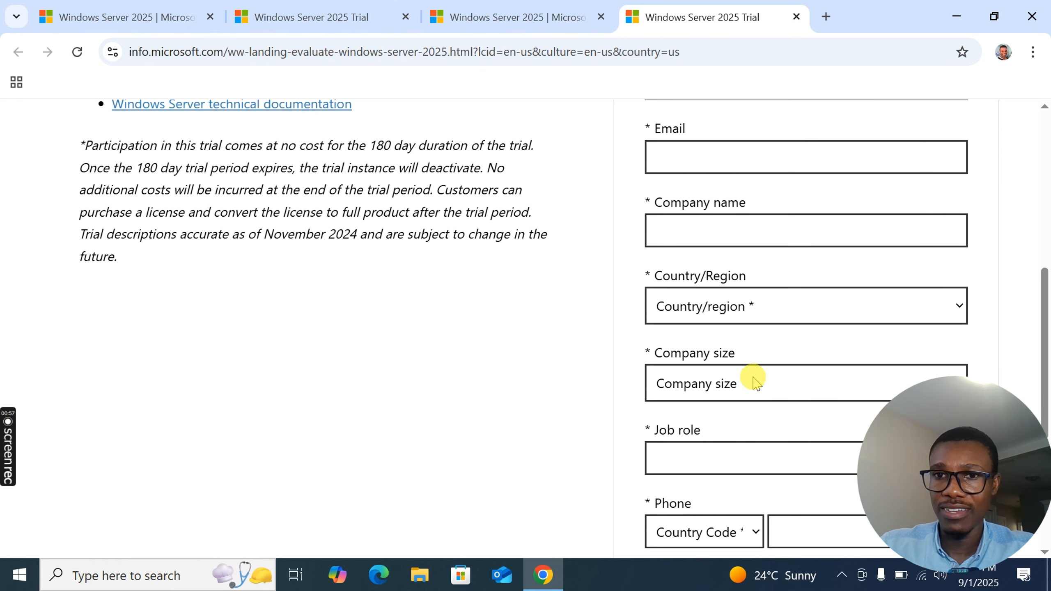
pyautogui.scroll(-1, 750, 381)
pyautogui.click(739, 309)
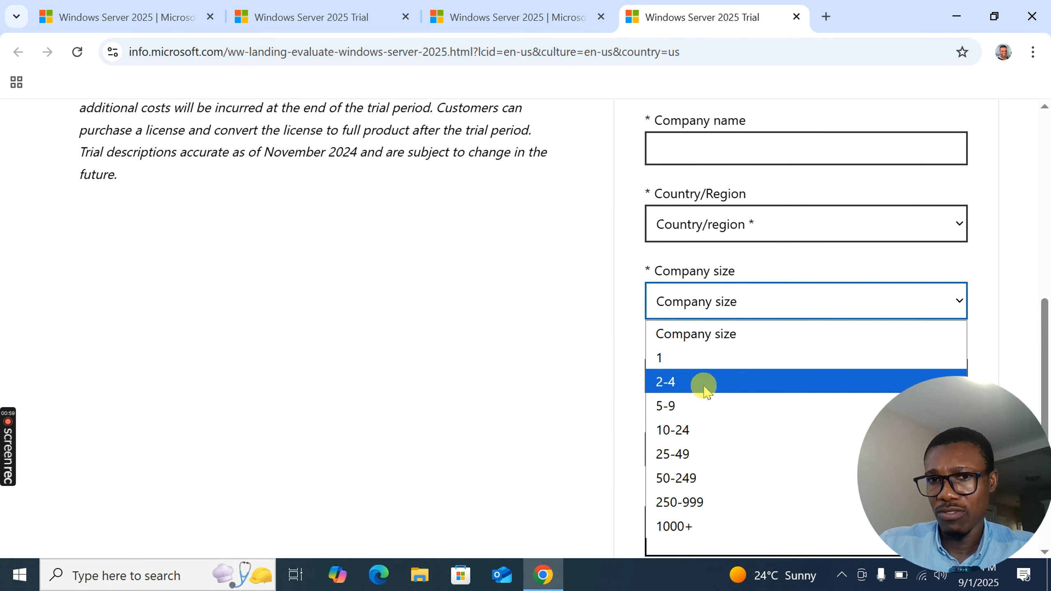
pyautogui.click(625, 366)
pyautogui.scroll(-1, 629, 312)
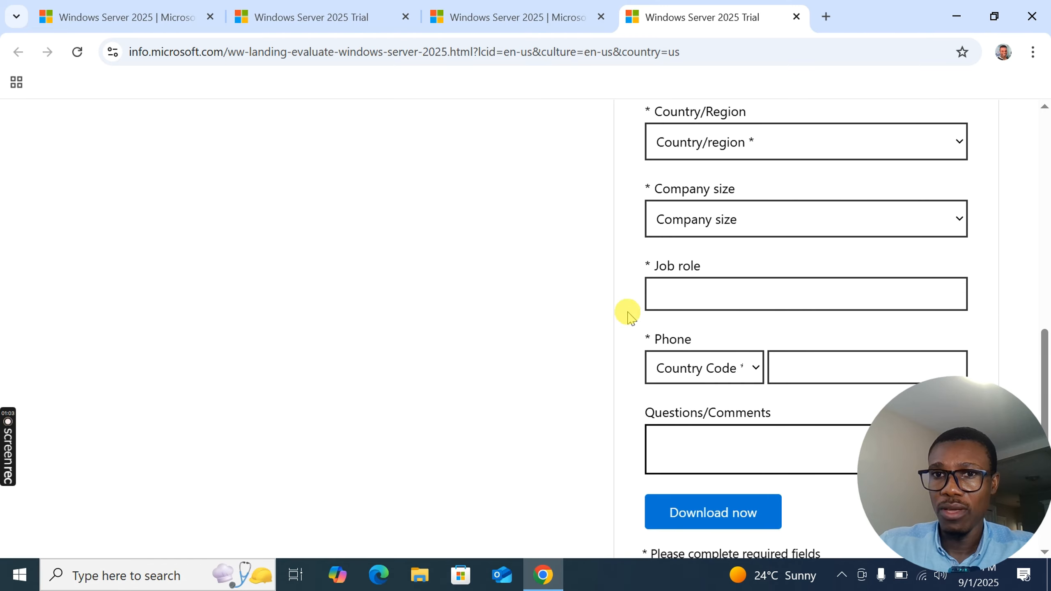
pyautogui.scroll(-1, 780, 412)
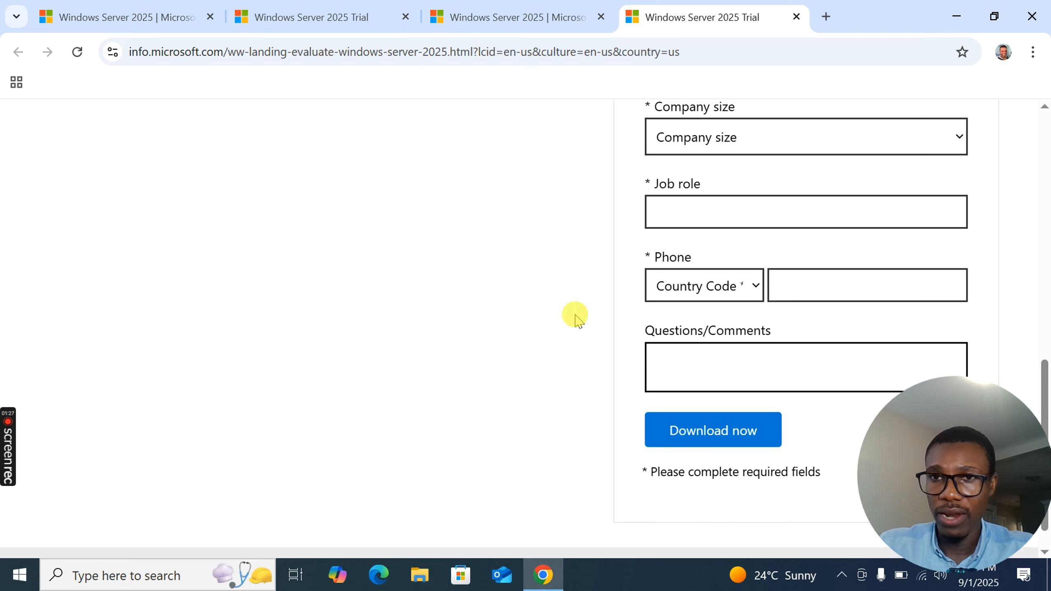
pyautogui.click(951, 17)
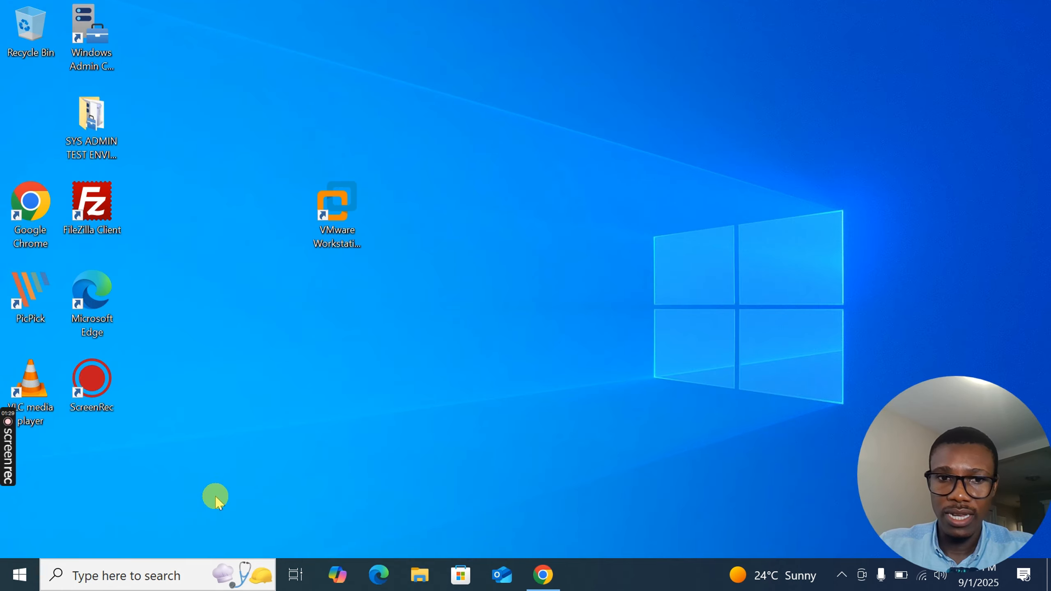
# Step: Locate the downloaded Windows Server disc image in the Downloads folder, then minimize File Explorer
pyautogui.click(420, 576)
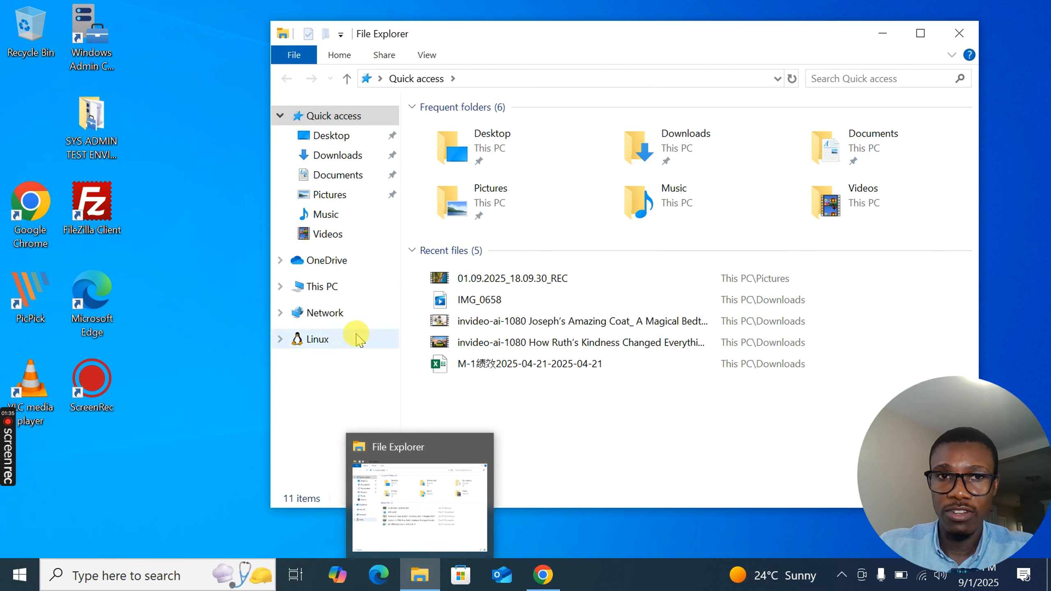
pyautogui.click(333, 159)
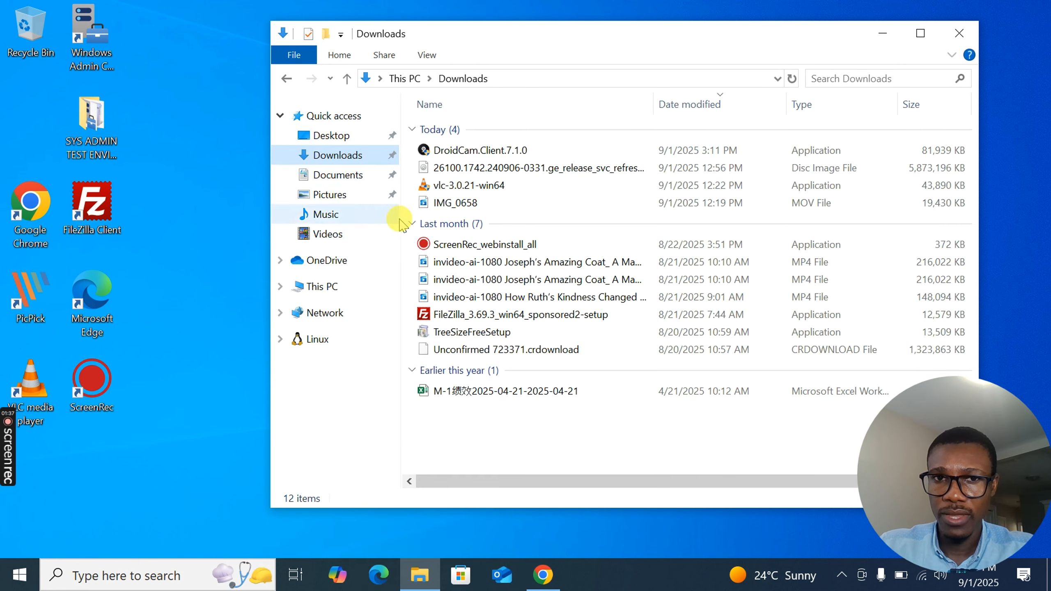
pyautogui.click(488, 168)
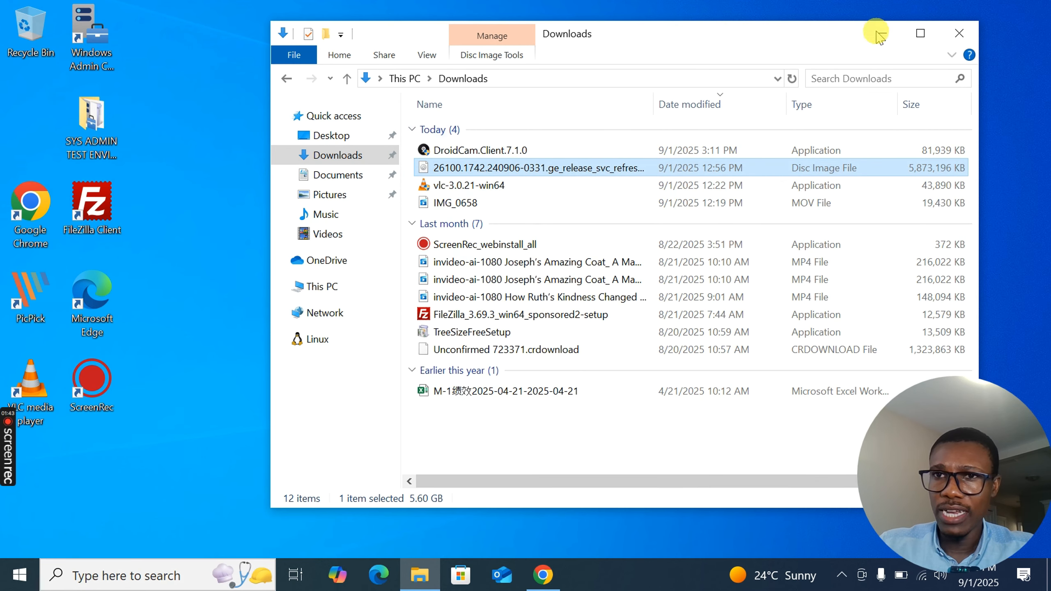
pyautogui.click(883, 32)
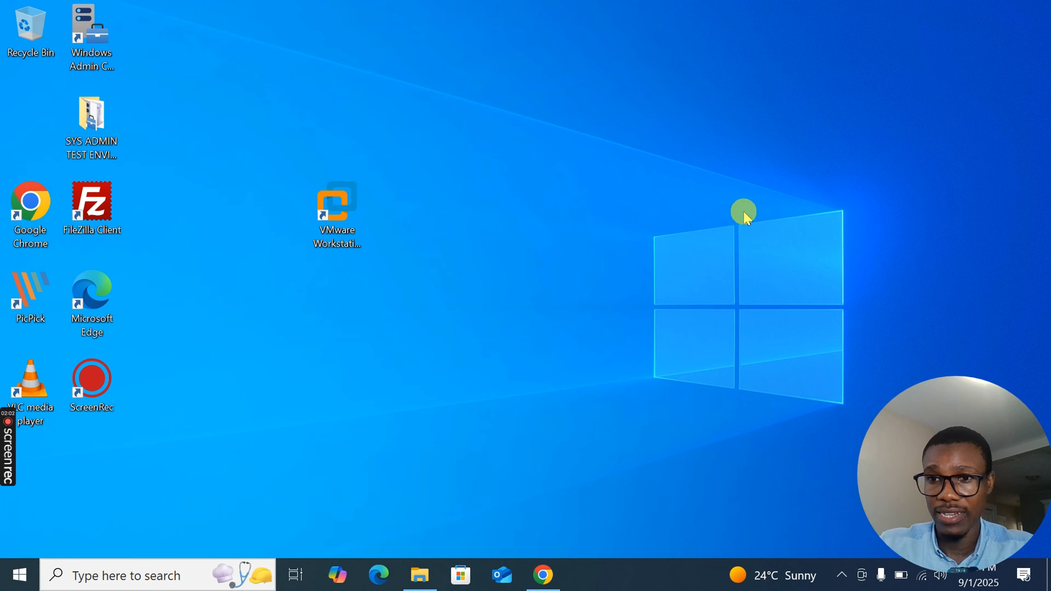
# Step: Launch VMware Workstation Pro from the desktop and start creating a new virtual machine
pyautogui.click(356, 216)
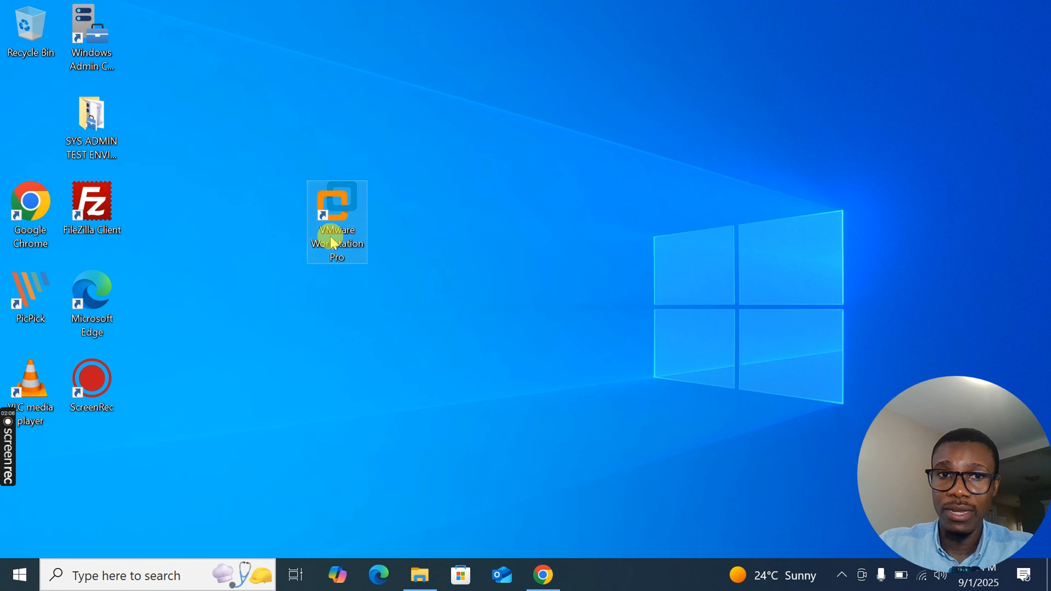
pyautogui.doubleClick(353, 206)
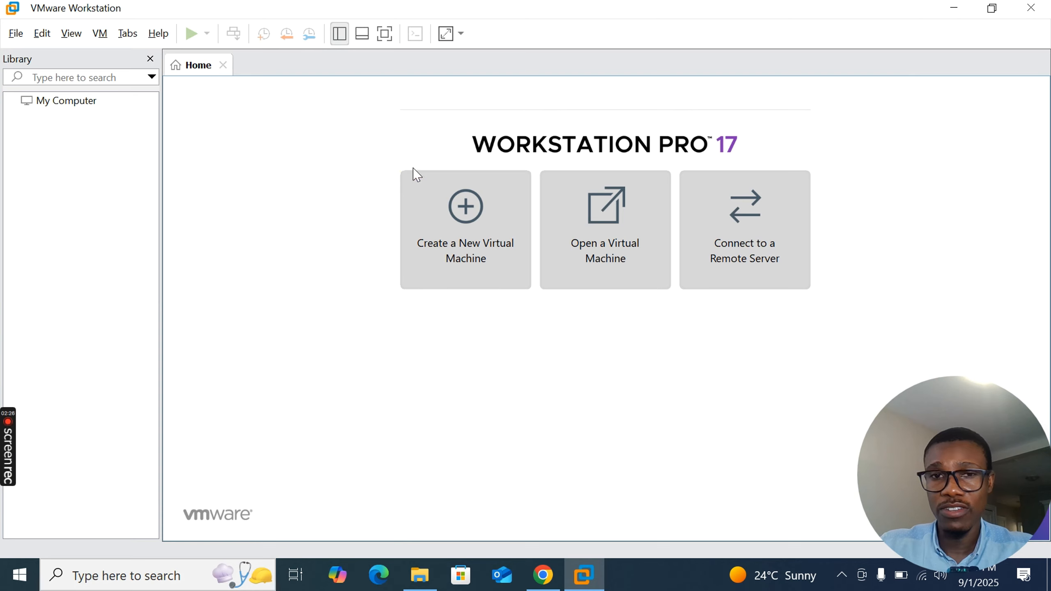
pyautogui.click(446, 224)
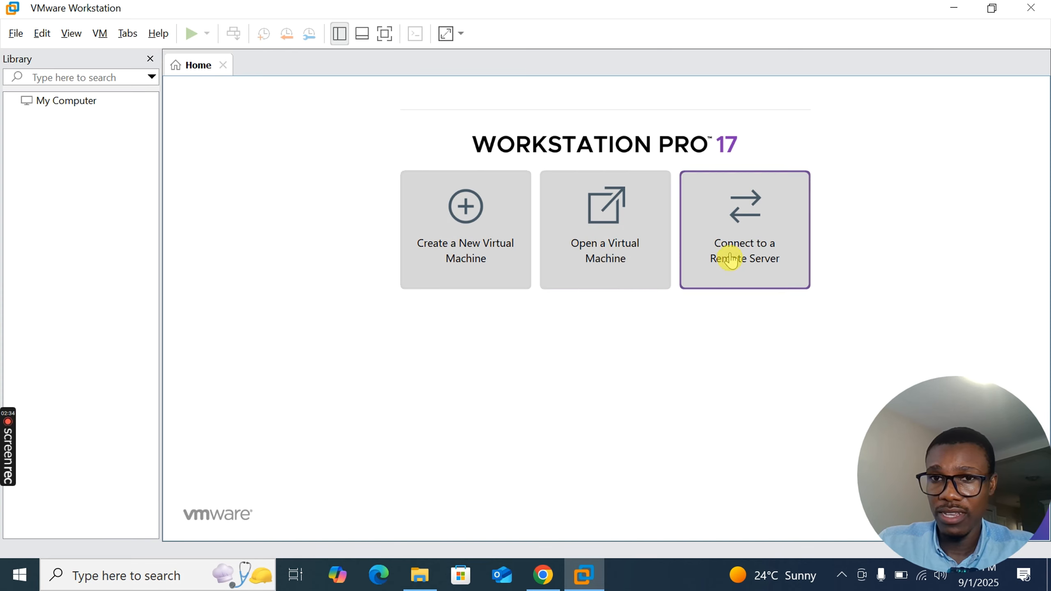
pyautogui.click(474, 242)
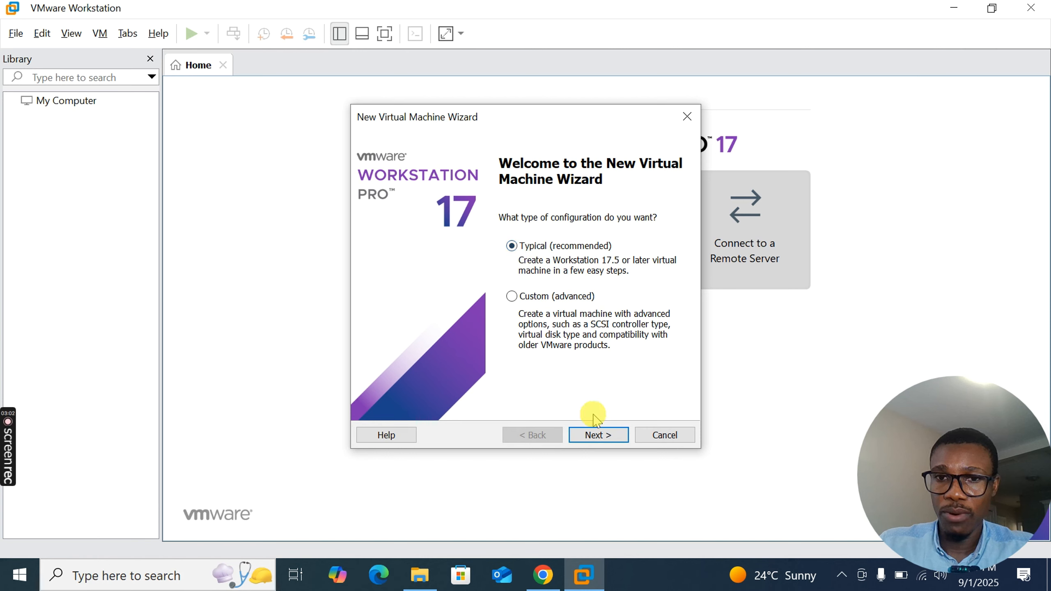
# Step: Choose the Typical configuration with "I will install the operating system later", and Microsoft Windows, version Windows Server 2025, as the guest system
pyautogui.click(602, 435)
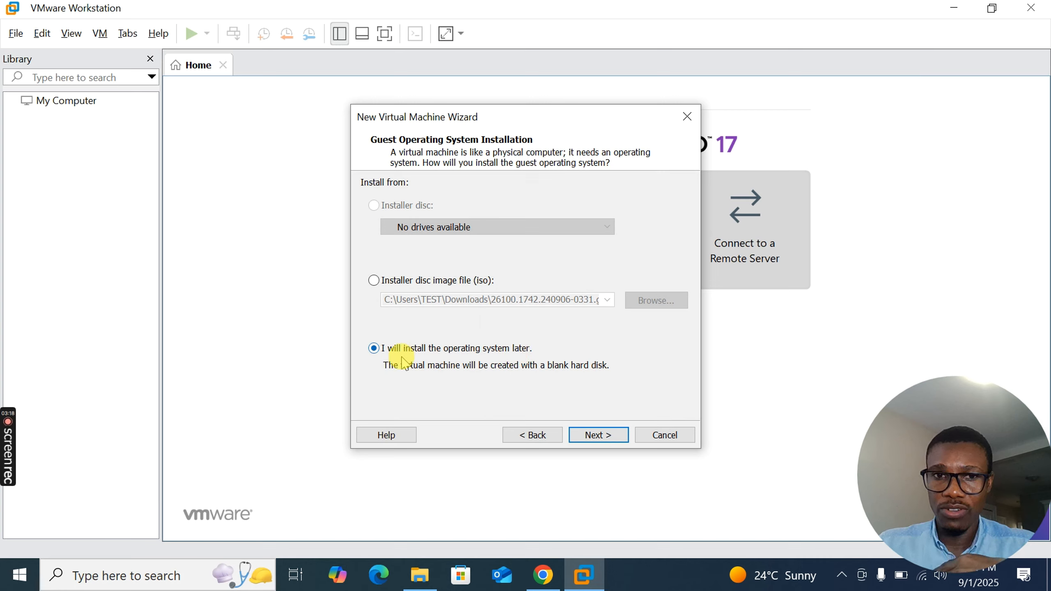
pyautogui.click(594, 434)
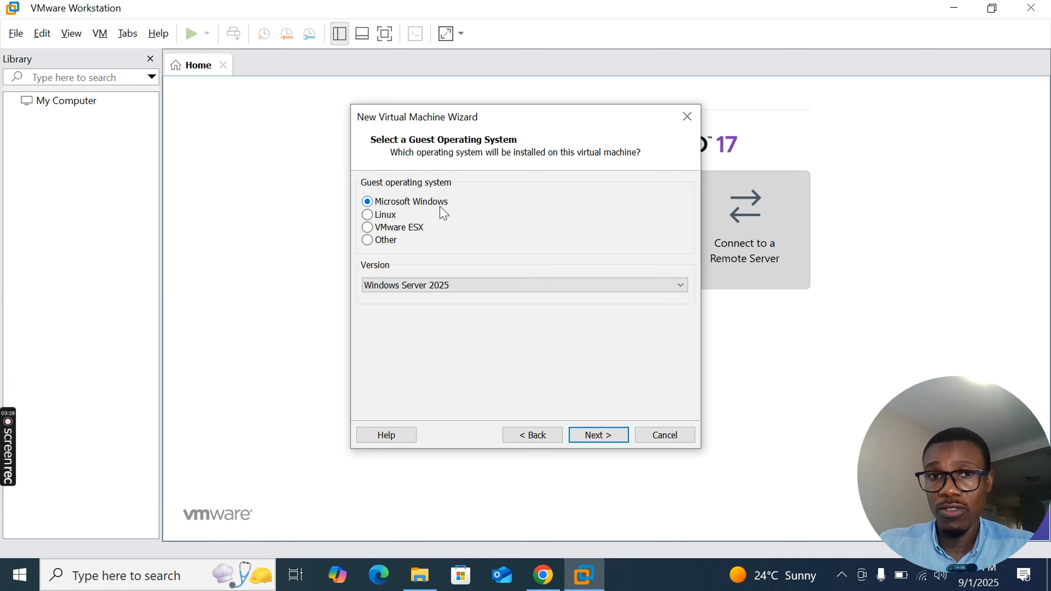
pyautogui.click(431, 204)
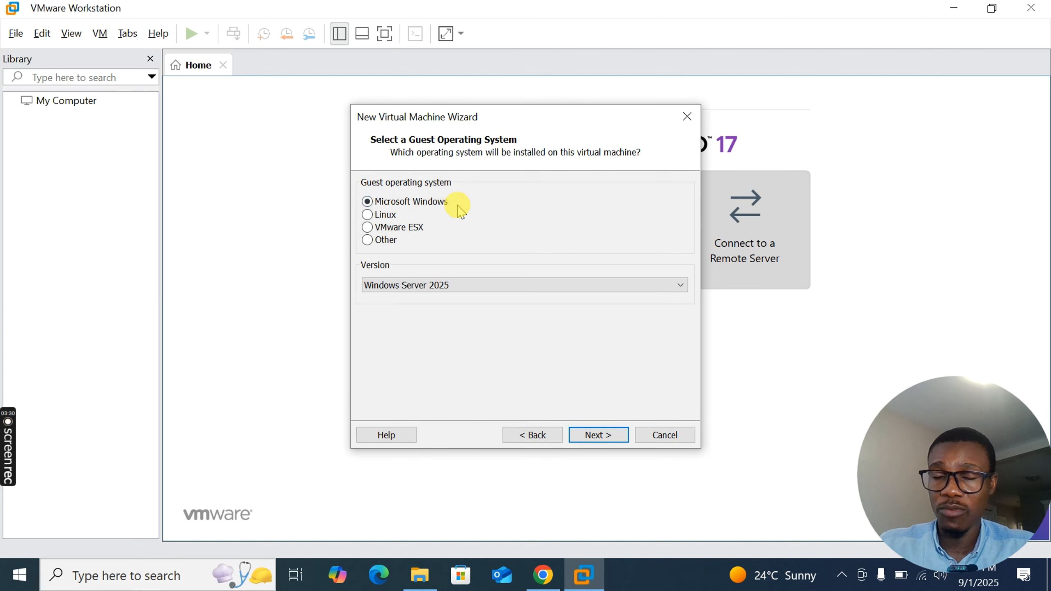
pyautogui.click(452, 286)
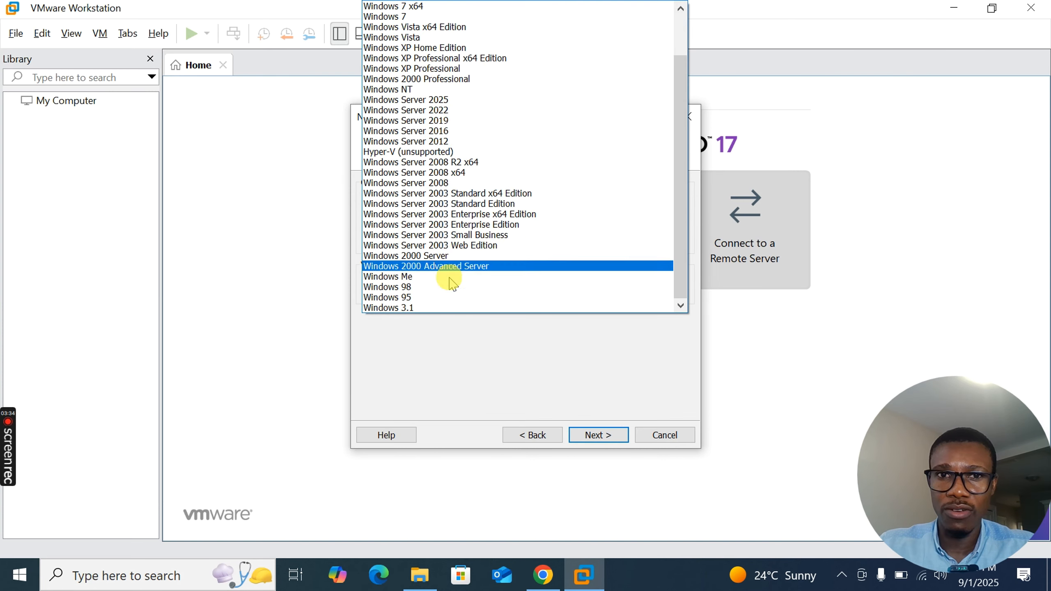
pyautogui.click(421, 99)
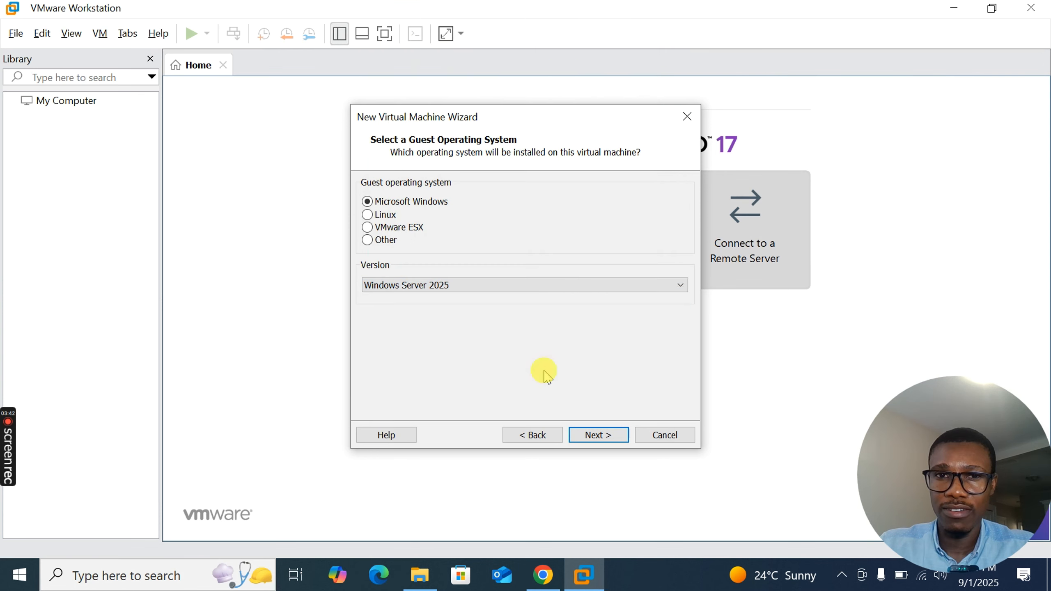
pyautogui.click(603, 435)
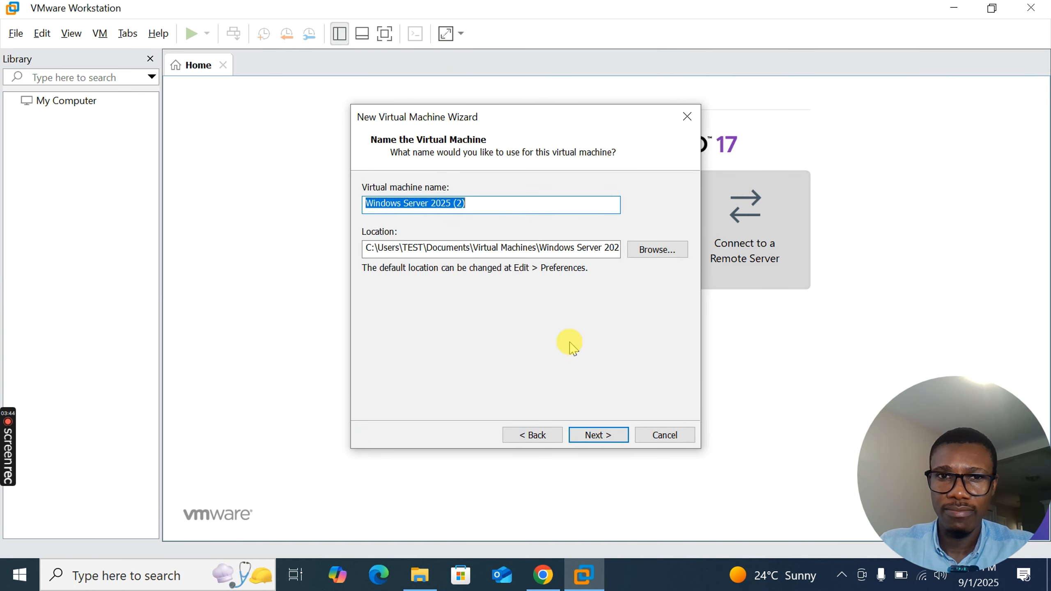
# Step: Create the virtual machine as "Windows Server 2025 (2)" in the default location with a 60 GB disk split into multiple files
pyautogui.click(599, 435)
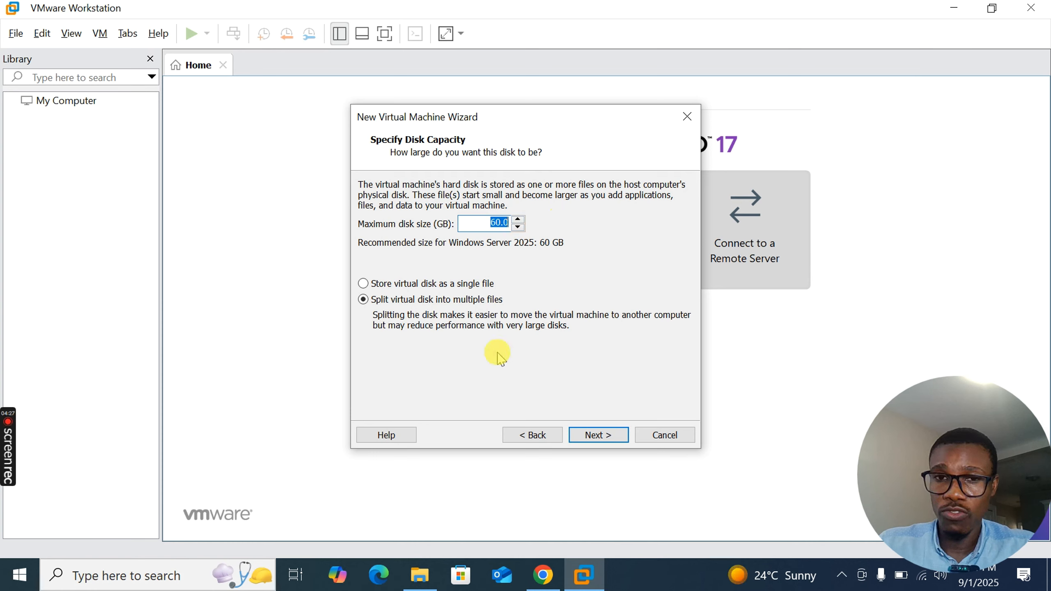
pyautogui.click(594, 434)
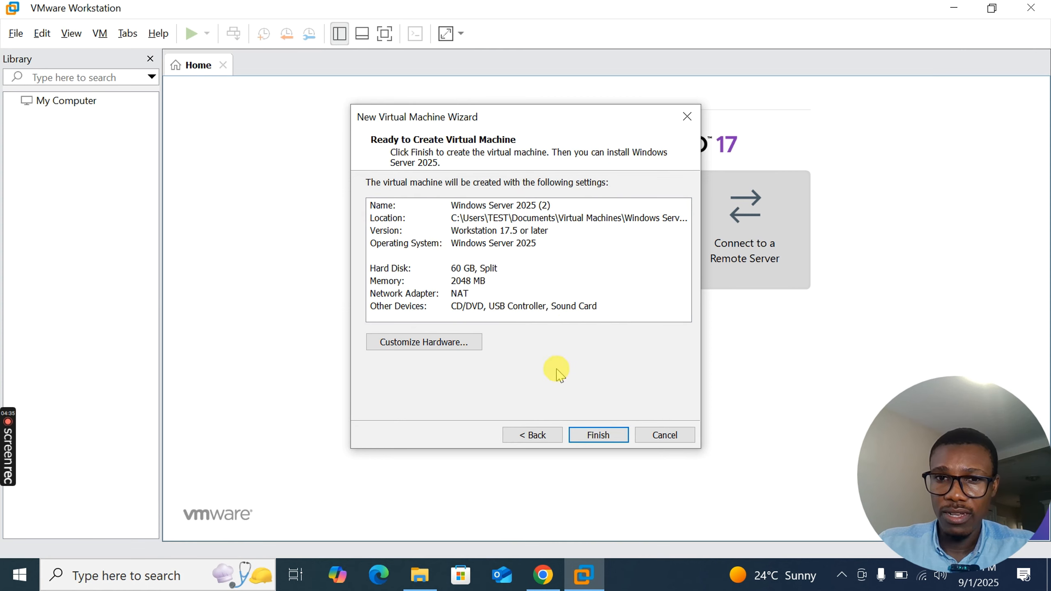
pyautogui.click(597, 435)
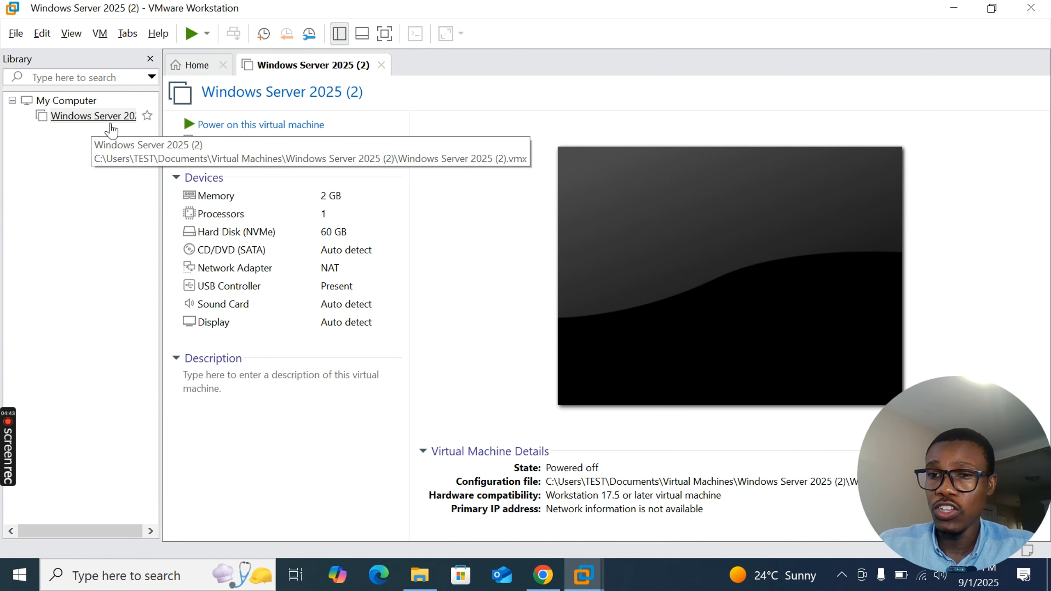
# Step: Open the settings of the Windows Server 2025 (2) virtual machine and set its memory to 4096 MB
pyautogui.click(255, 146)
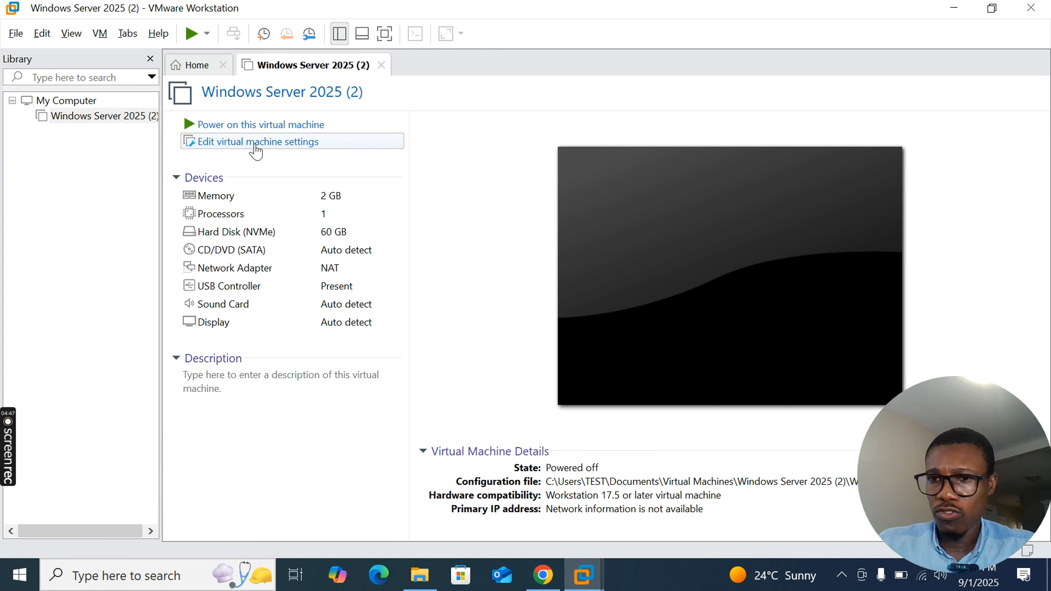
pyautogui.click(249, 146)
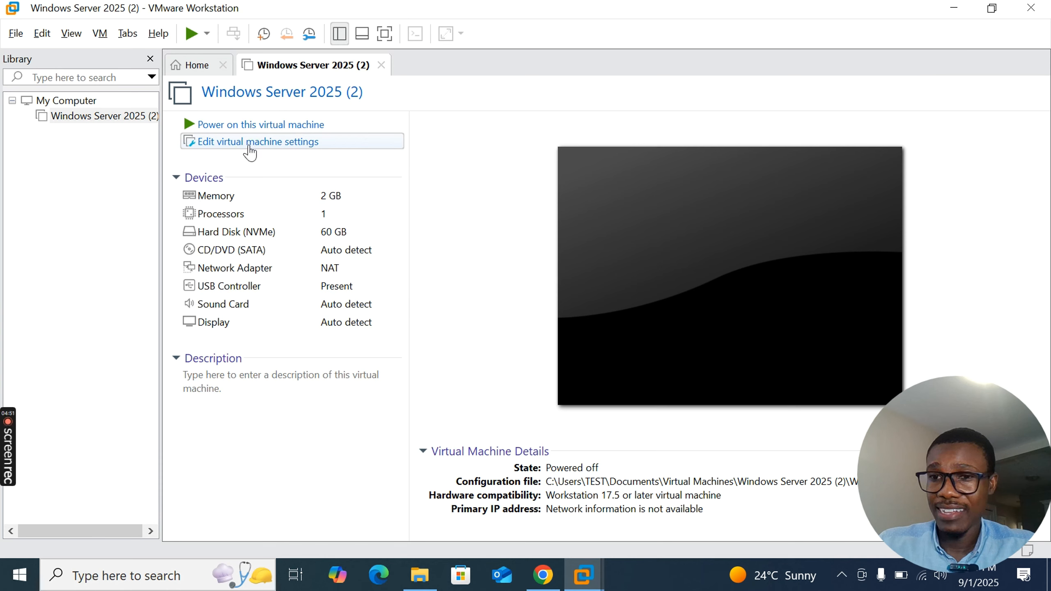
pyautogui.click(308, 224)
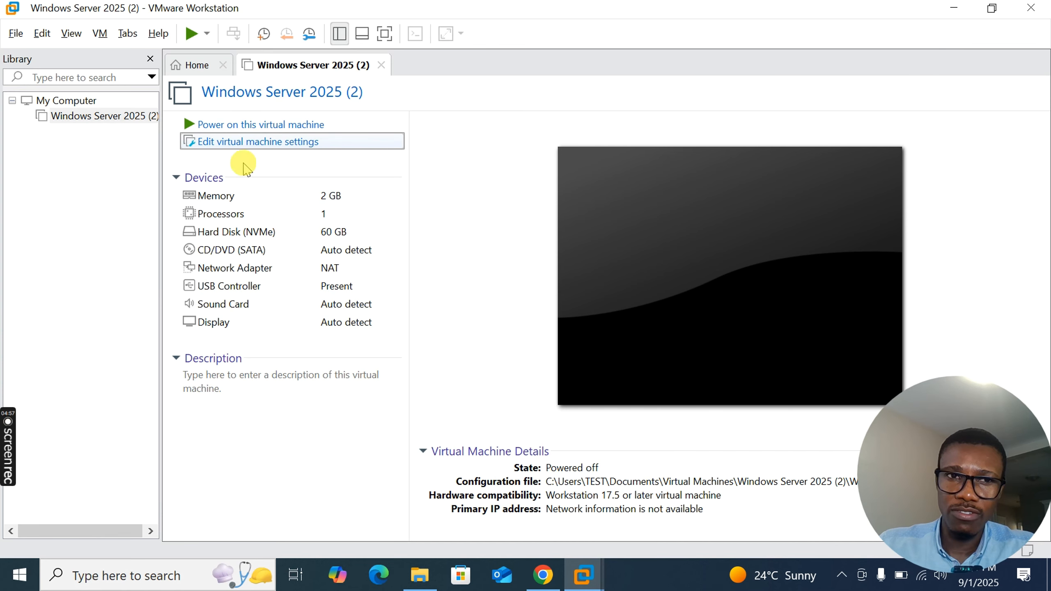
pyautogui.click(220, 149)
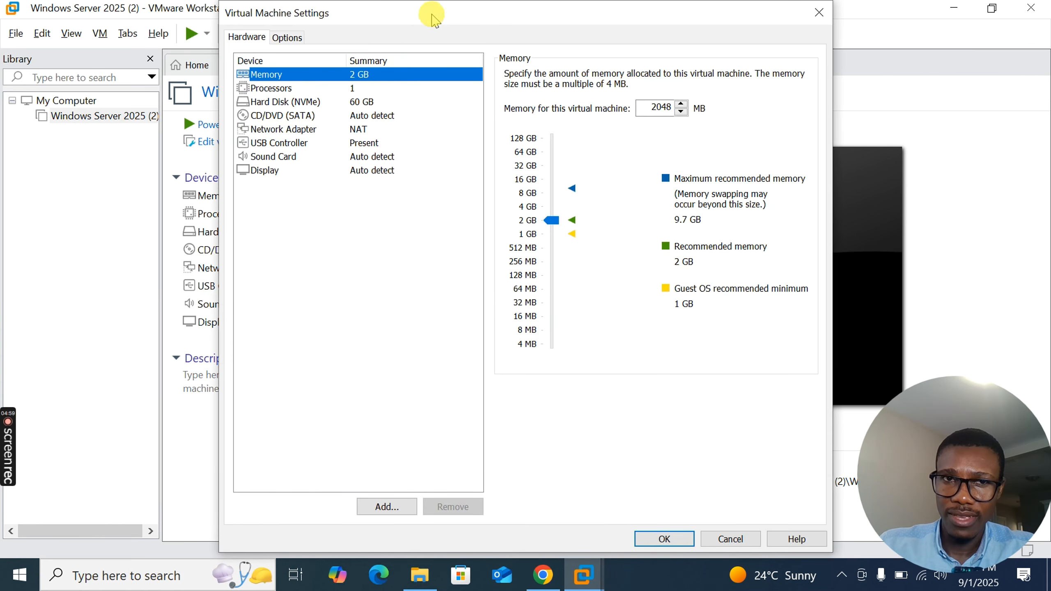
pyautogui.moveTo(429, 14); pyautogui.dragTo(611, 42)
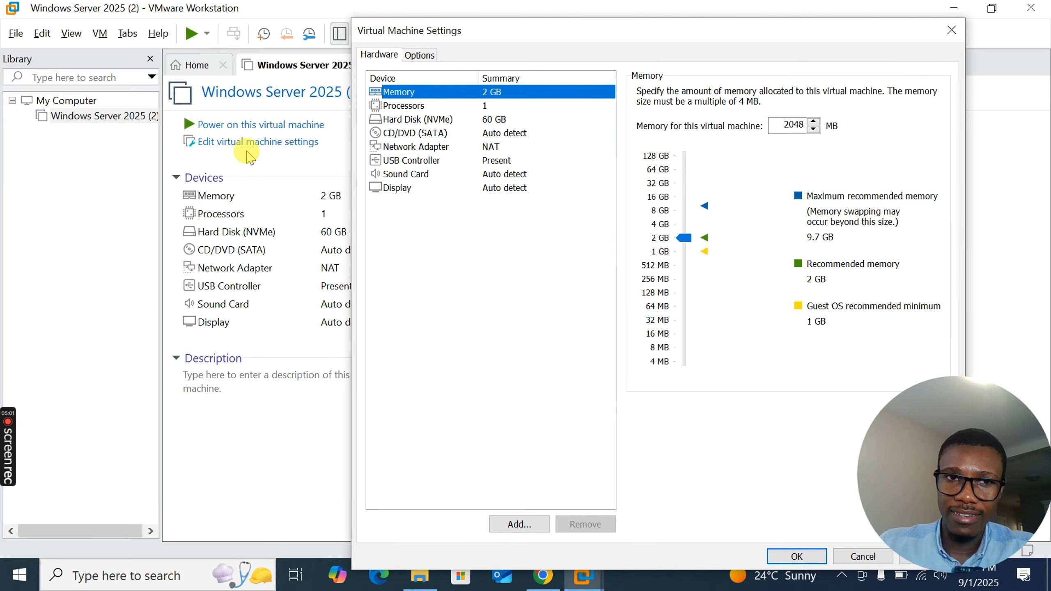
pyautogui.moveTo(624, 28); pyautogui.dragTo(530, 28)
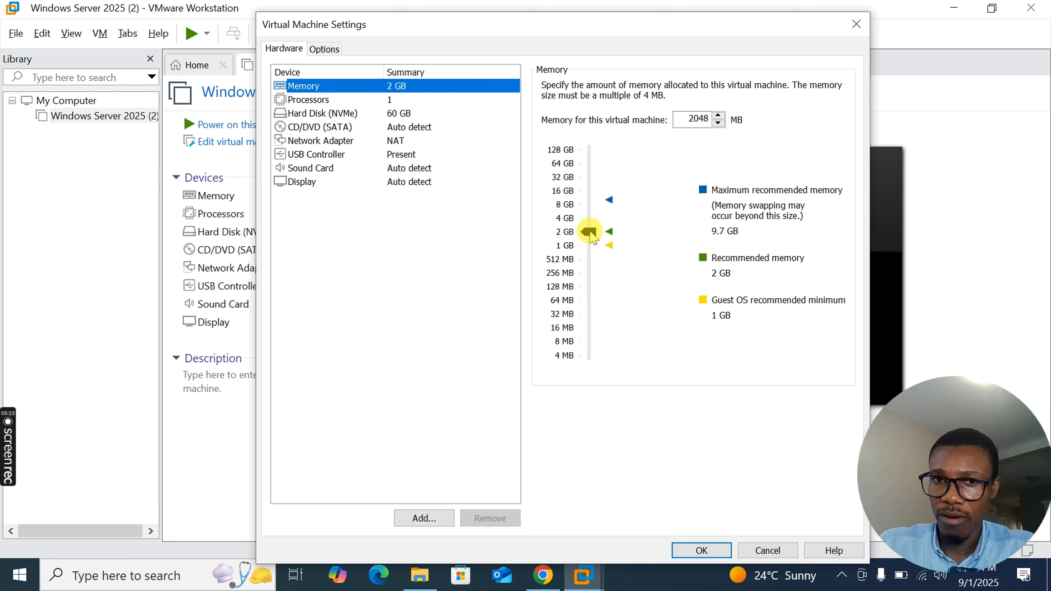
pyautogui.moveTo(590, 233); pyautogui.dragTo(592, 220)
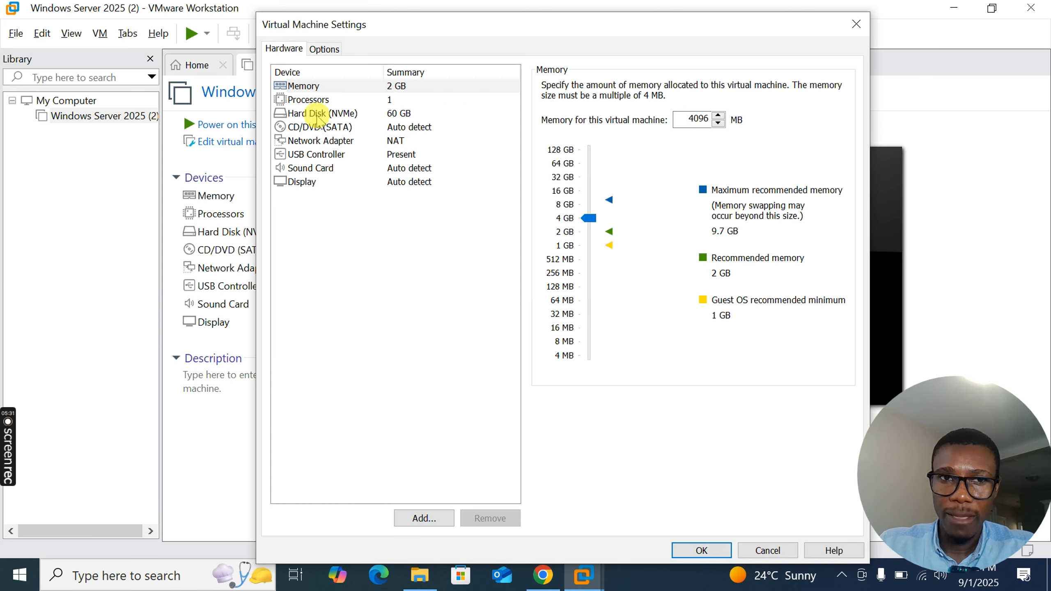
# Step: Set the CD/DVD (SATA) drive to use the 26100.1742.240906-0331 ISO image file from the Downloads folder
pyautogui.click(321, 127)
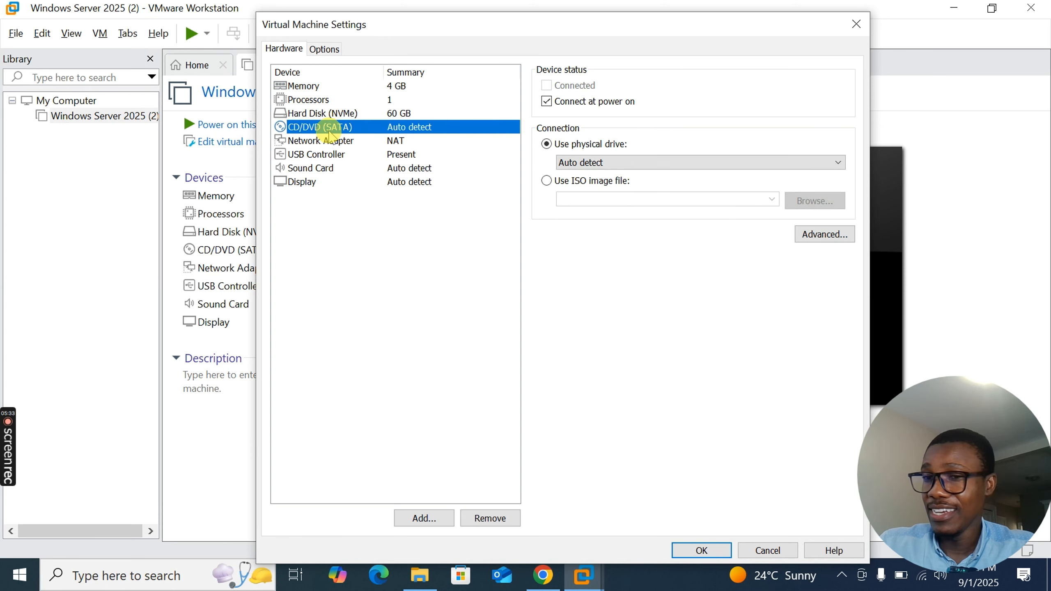
pyautogui.click(330, 132)
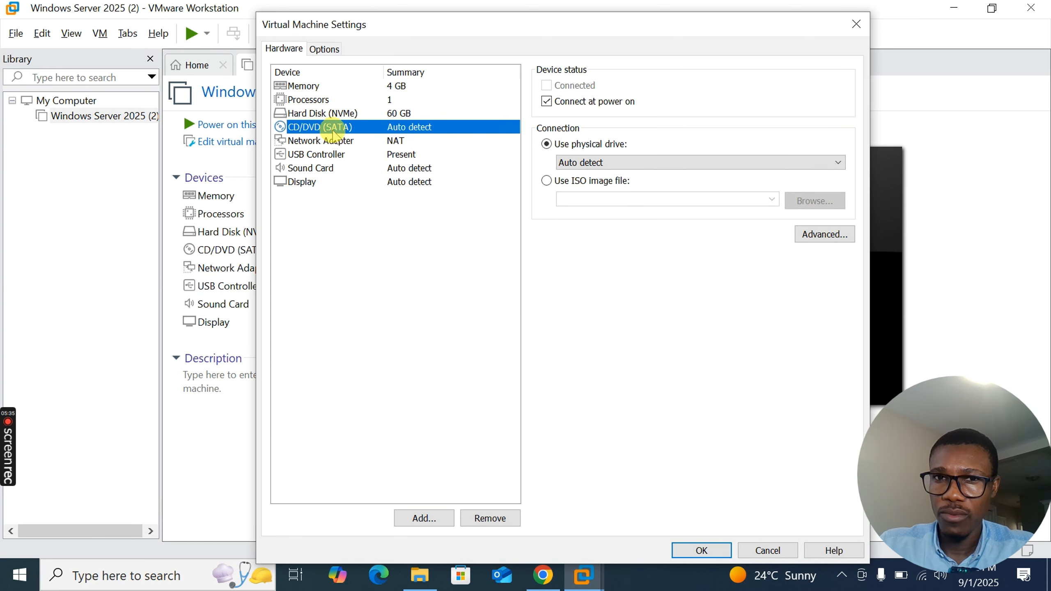
pyautogui.click(547, 181)
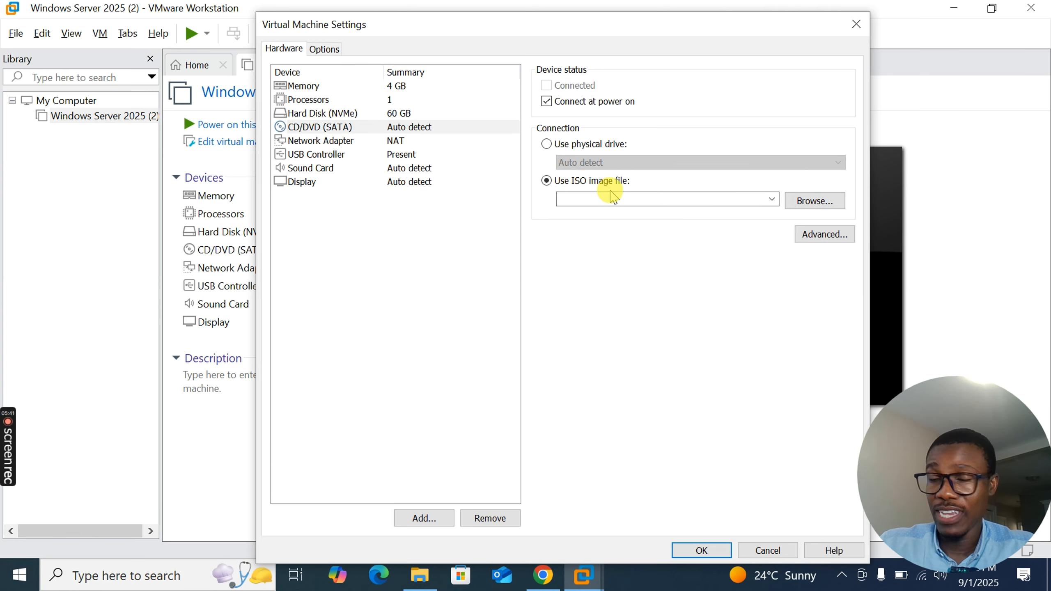
pyautogui.click(813, 202)
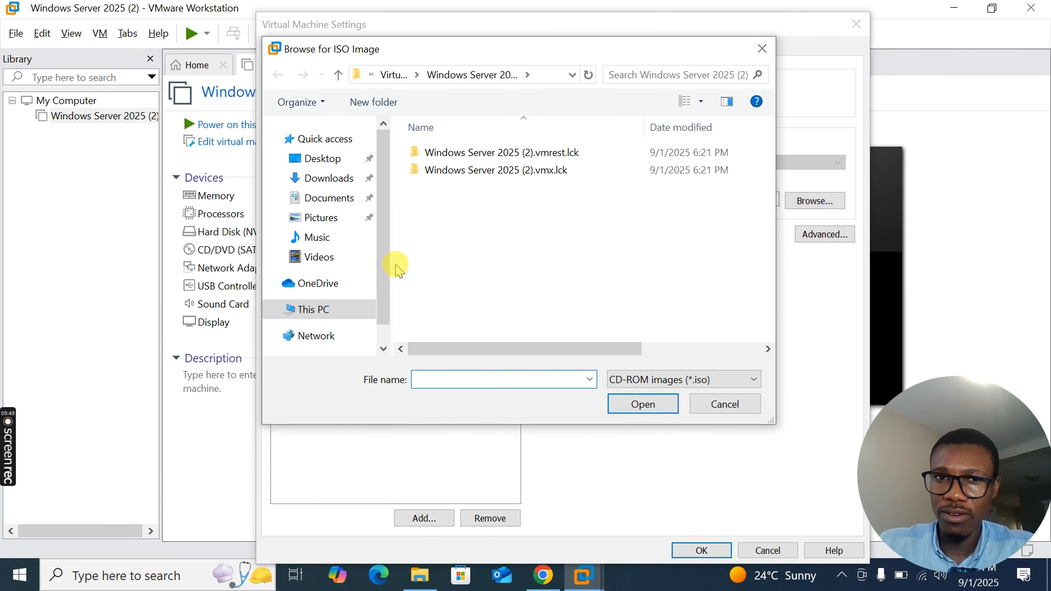
pyautogui.click(329, 179)
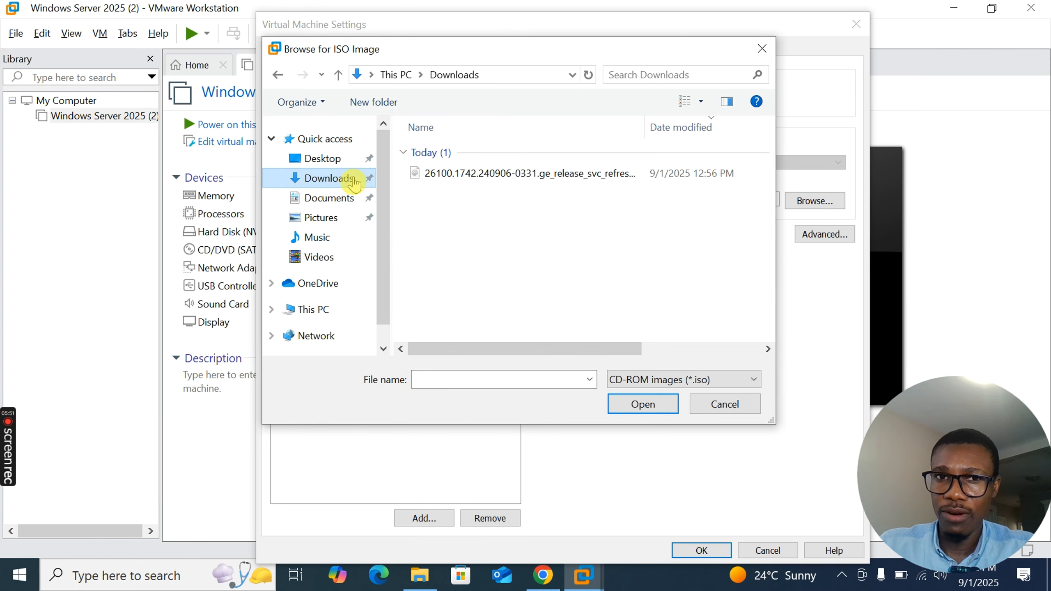
pyautogui.click(506, 170)
pyautogui.click(644, 404)
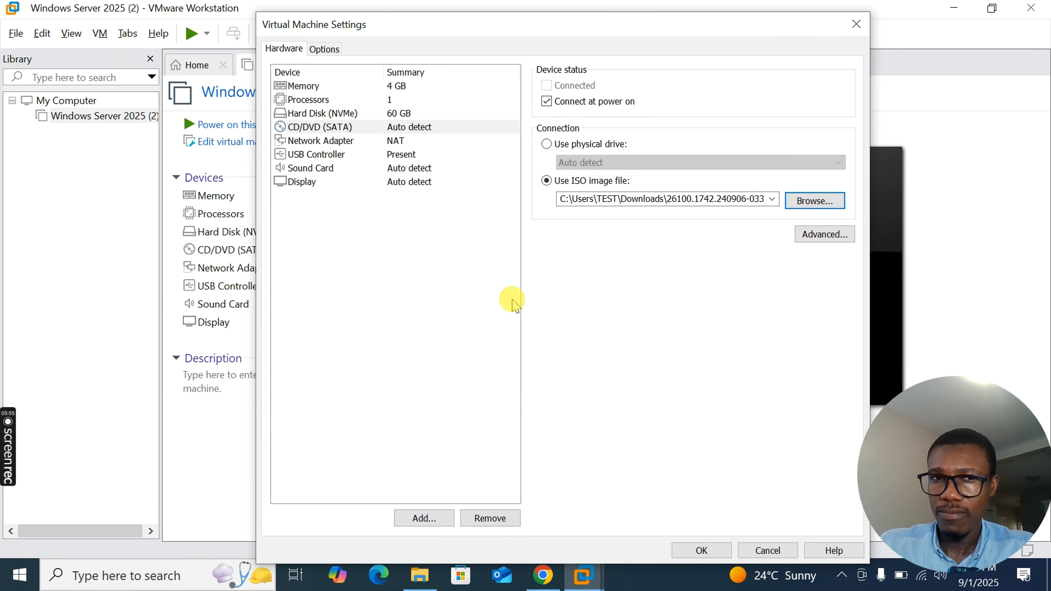
# Step: Set the network adapter to Bridged with "Replicate physical network connection state" enabled, and save the virtual machine settings
pyautogui.click(310, 146)
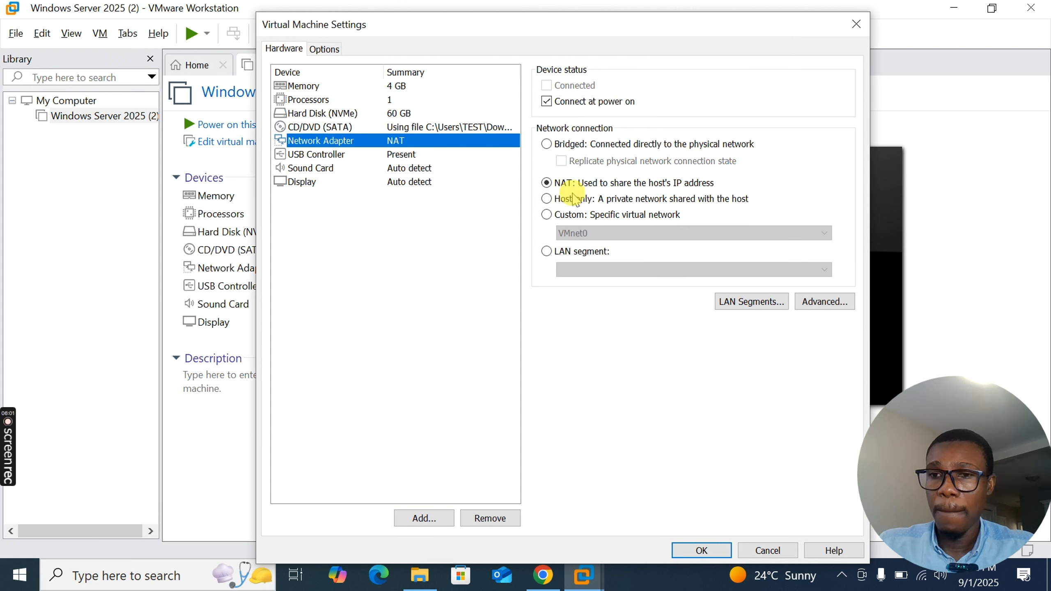
pyautogui.click(796, 248)
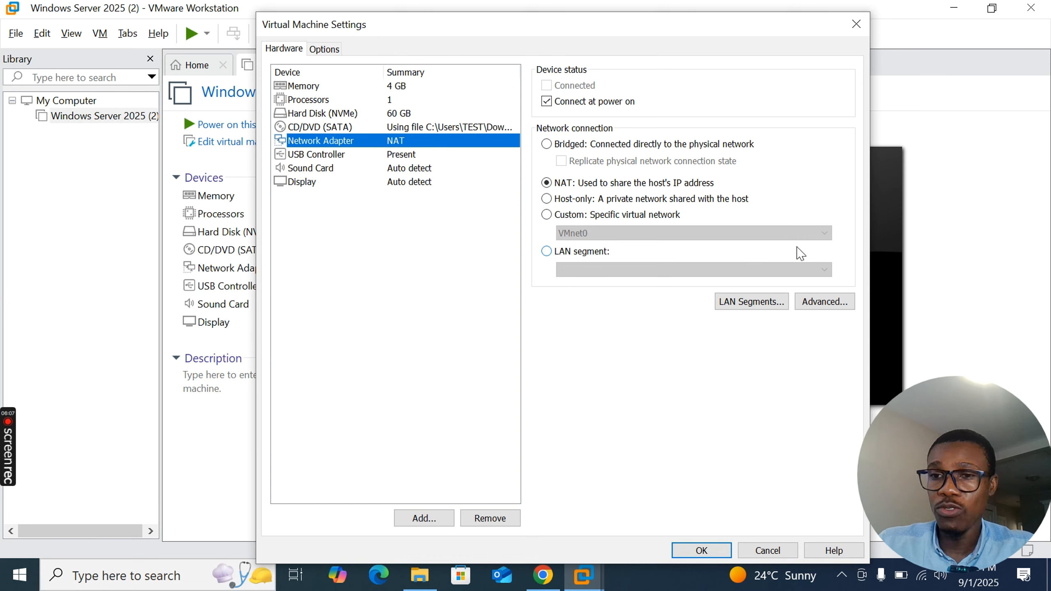
pyautogui.click(798, 249)
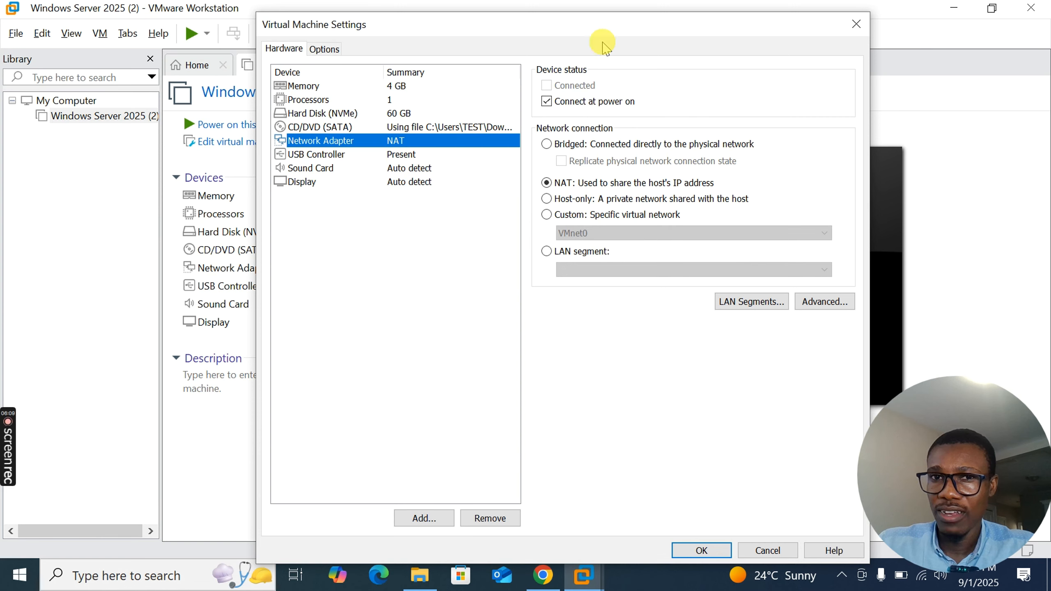
pyautogui.click(547, 144)
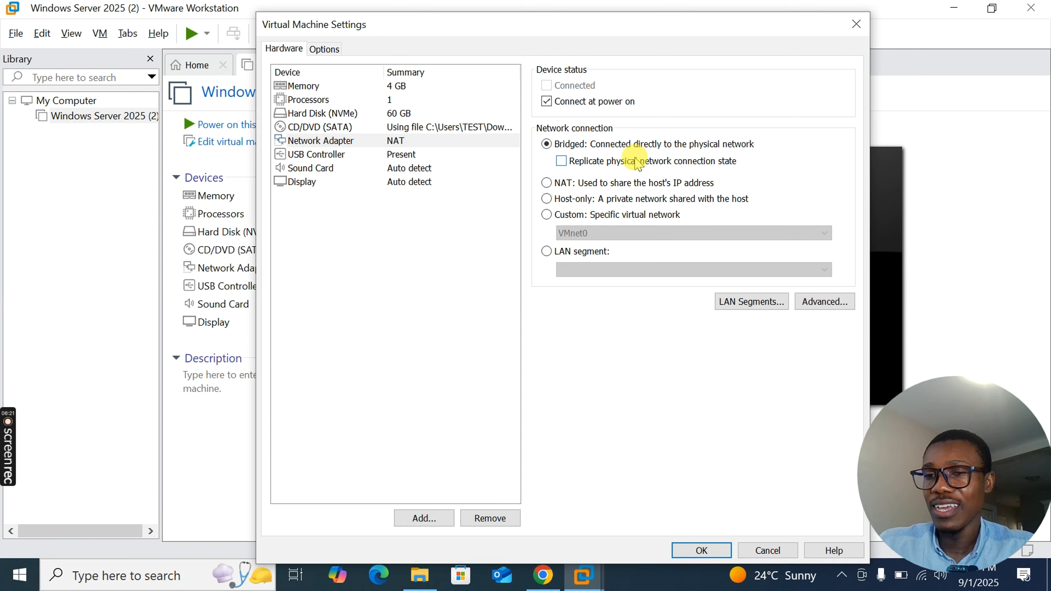
pyautogui.click(563, 161)
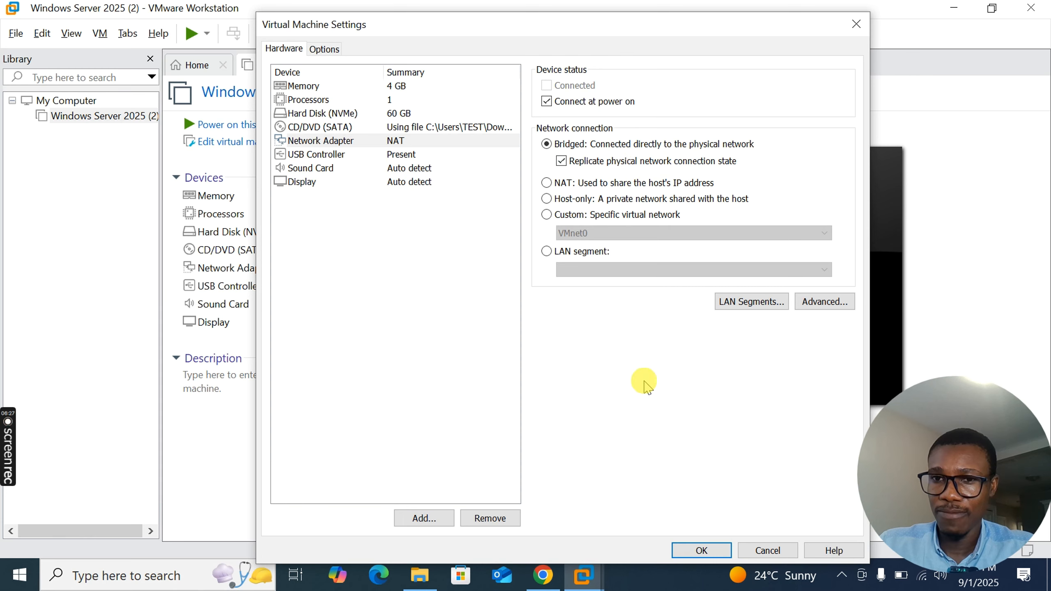
pyautogui.click(704, 551)
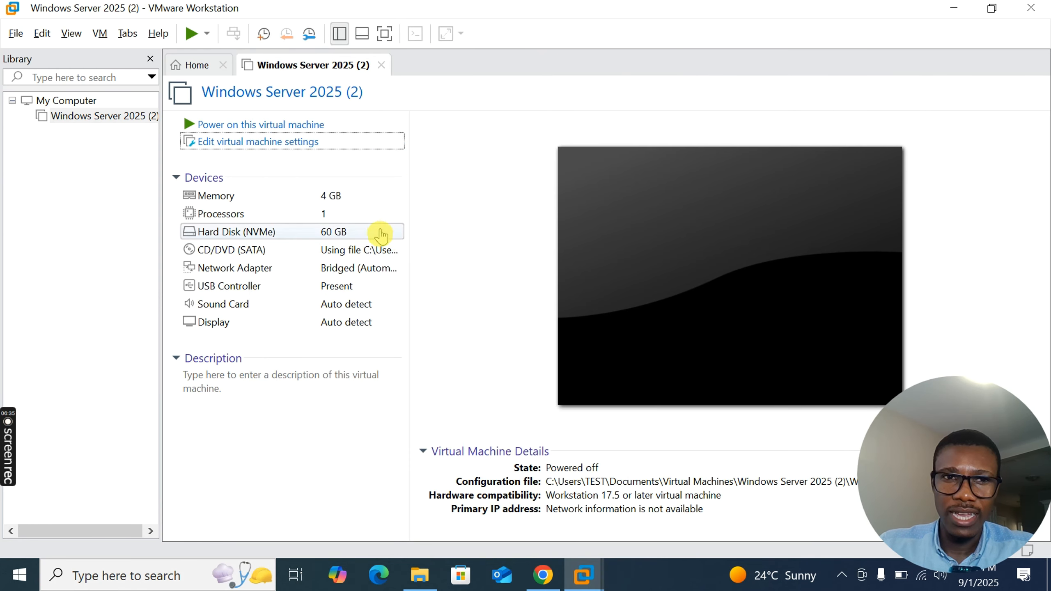
# Step: Power on the virtual machine and dismiss the side channel mitigations and removable devices hints
pyautogui.click(267, 127)
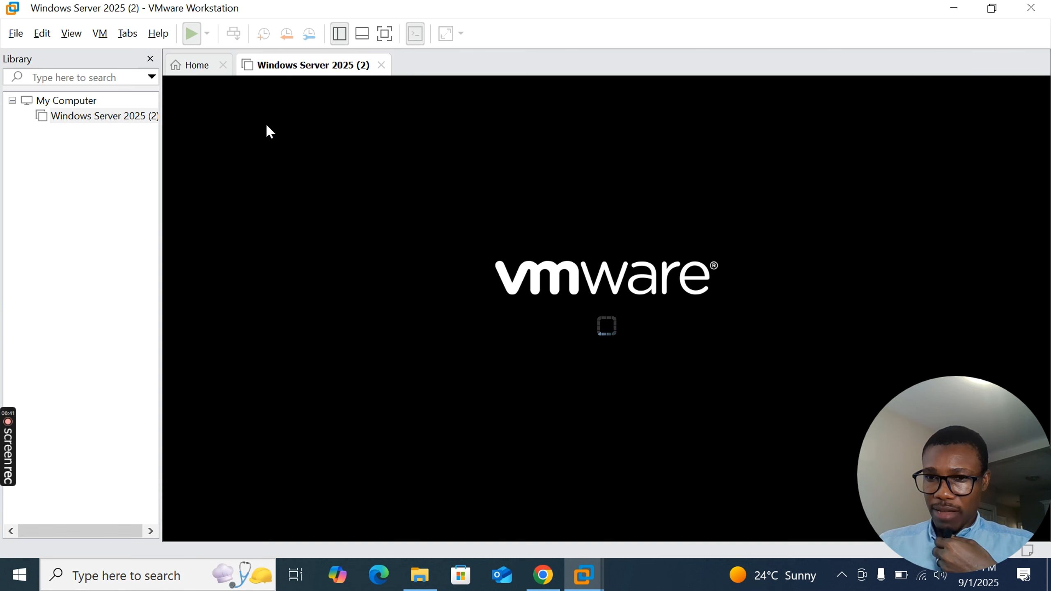
pyautogui.click(267, 127)
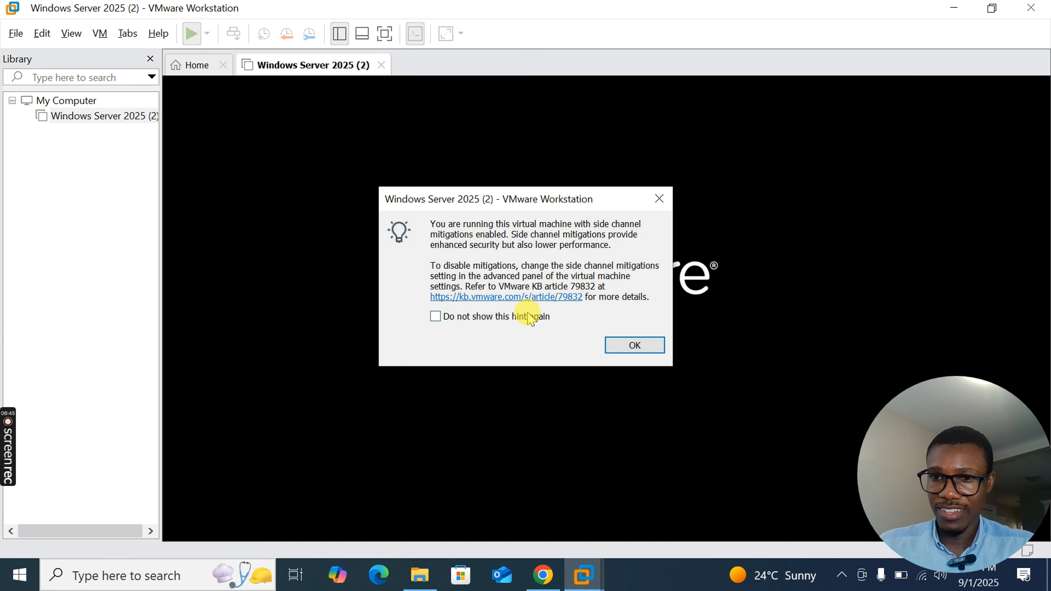
pyautogui.click(637, 347)
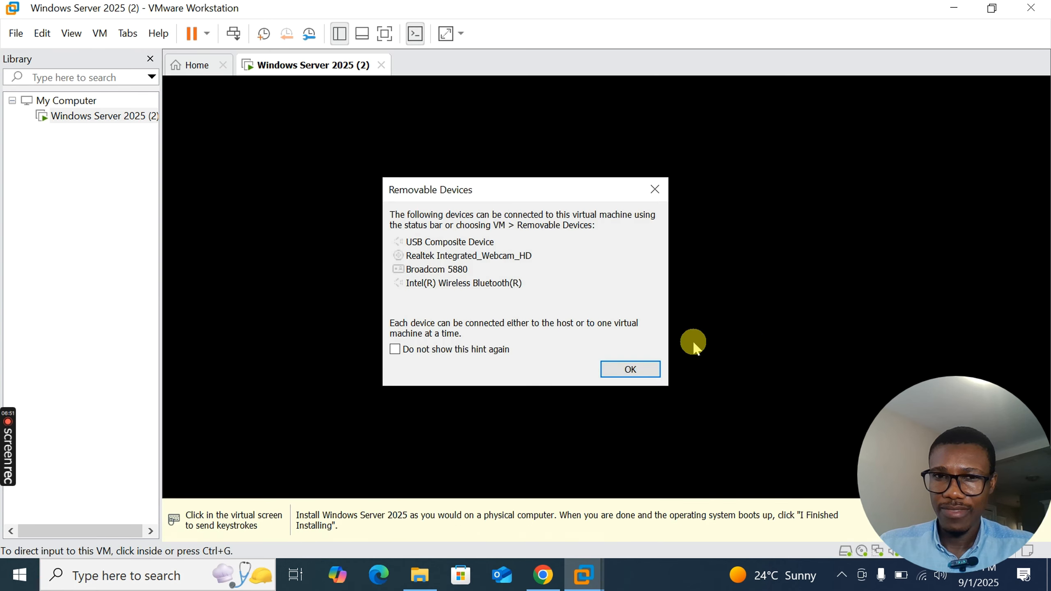
pyautogui.click(630, 370)
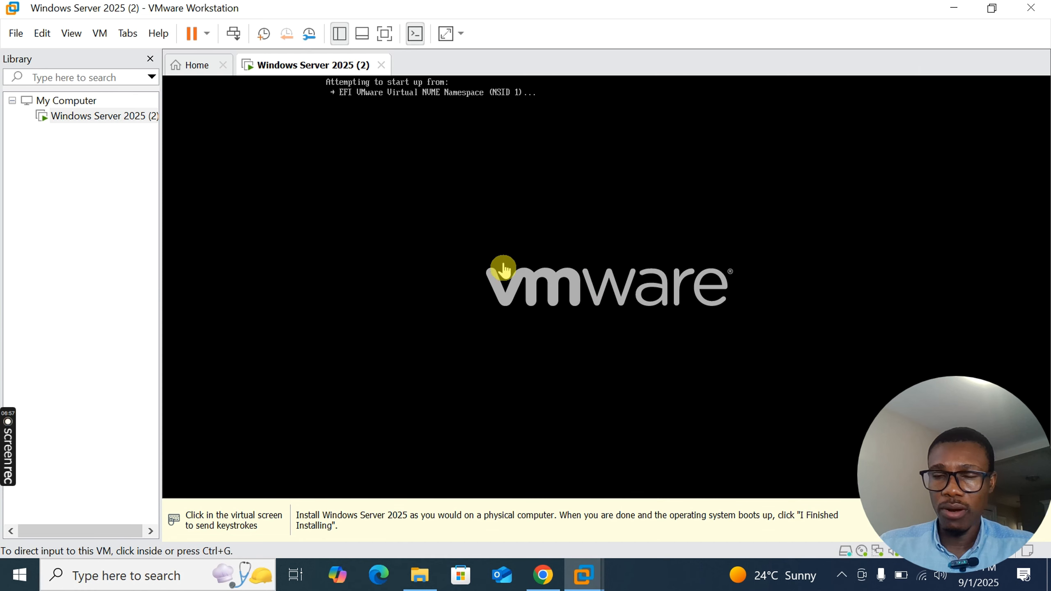
# Step: Boot the virtual machine from the disc image and start Windows Setup [EMS Enabled] in Windows Boot Manager
pyautogui.click(627, 262)
pyautogui.press('Return')
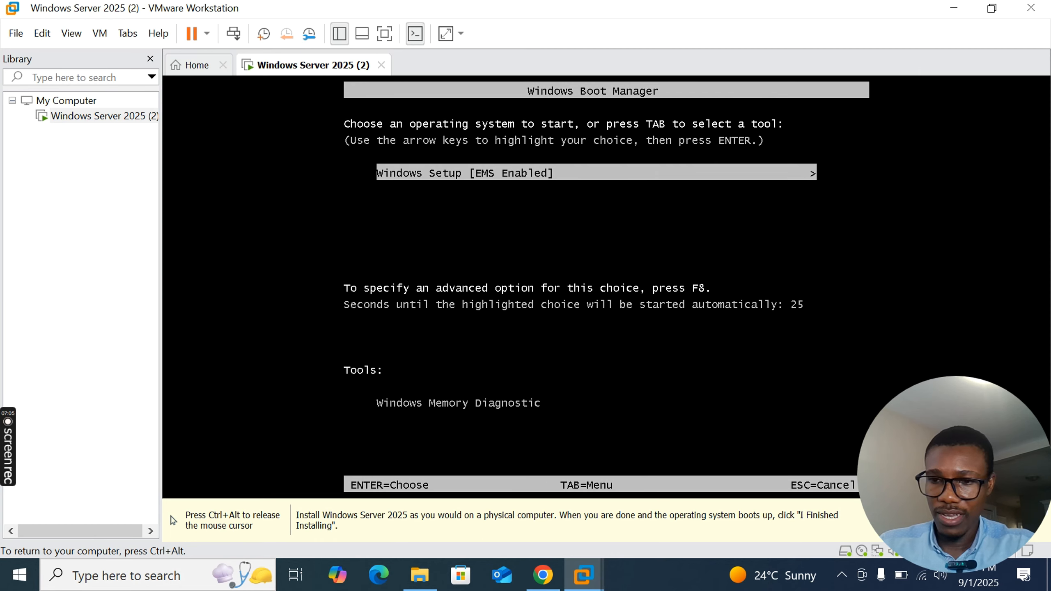
pyautogui.press('Return')
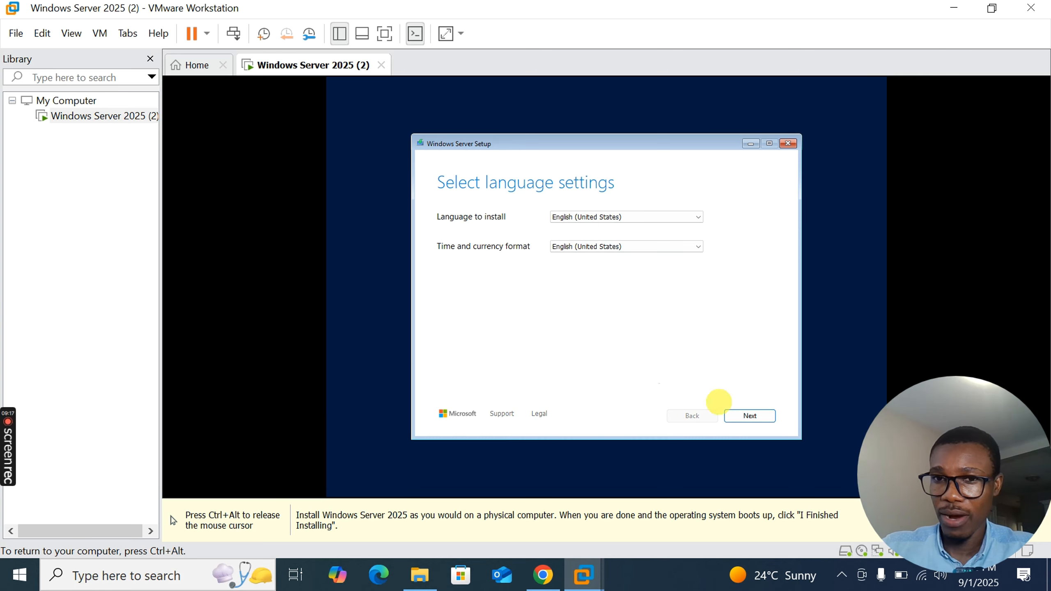
# Step: Accept English (United States) and the US keyboard, and choose Install Windows Server, agreeing that files, apps and settings will be deleted
pyautogui.click(754, 417)
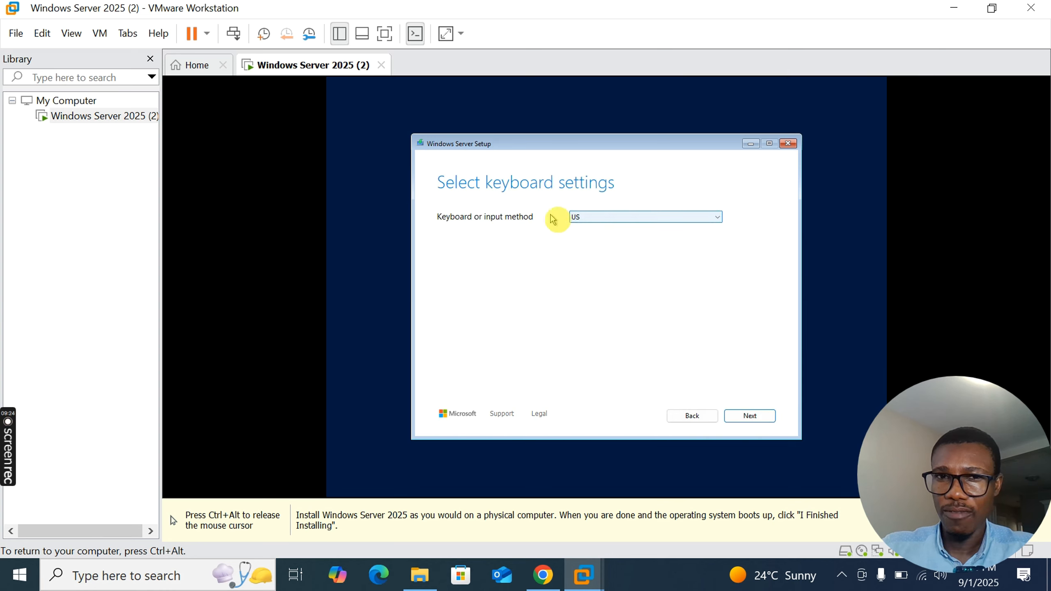
pyautogui.click(744, 426)
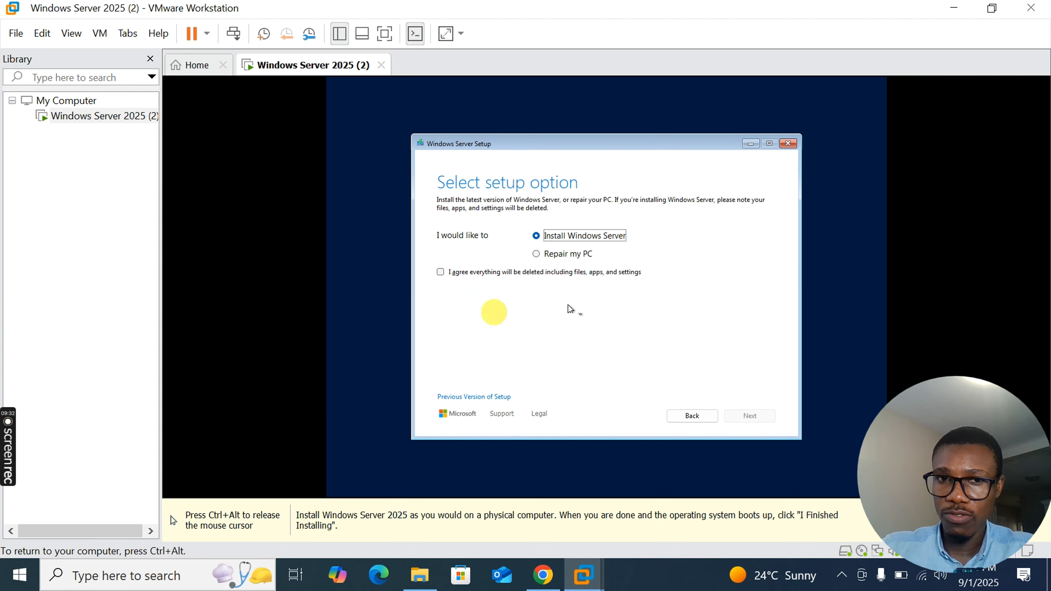
pyautogui.click(441, 273)
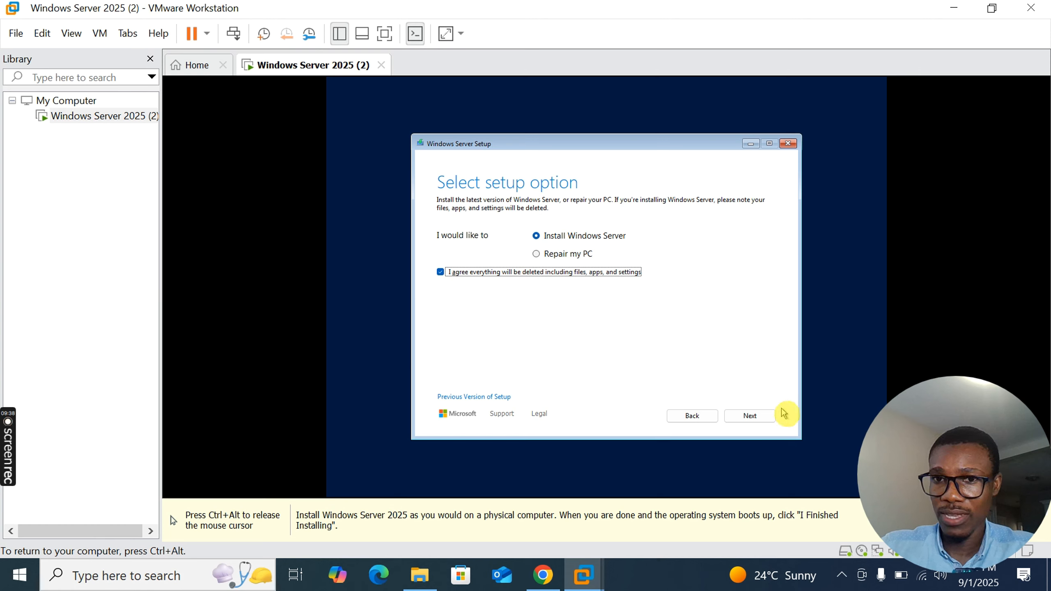
pyautogui.click(763, 423)
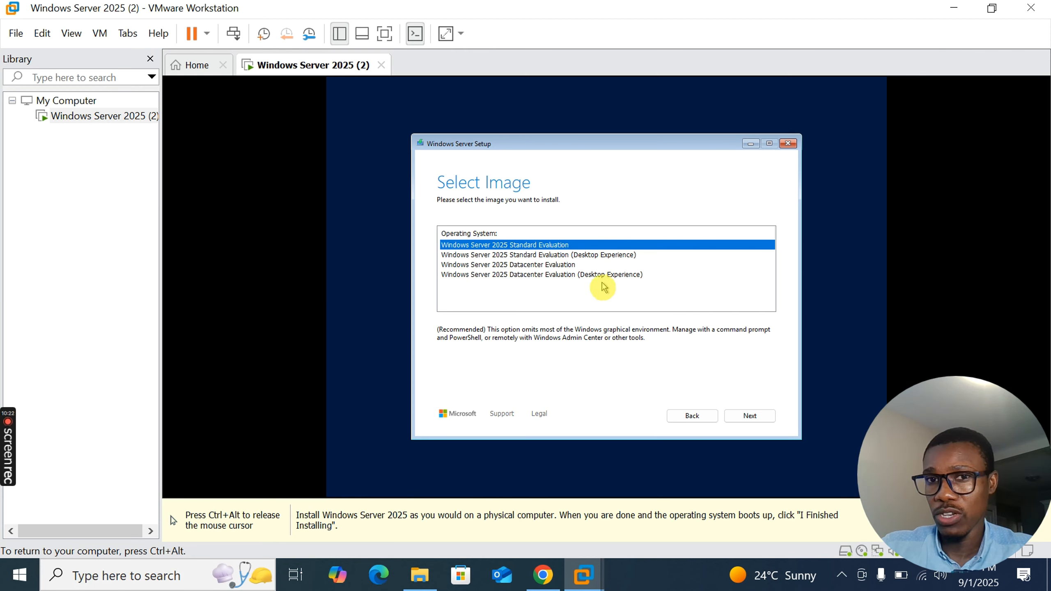
# Step: Select the Windows Server 2025 Datacenter Evaluation (Desktop Experience) image and accept the license terms
pyautogui.click(548, 278)
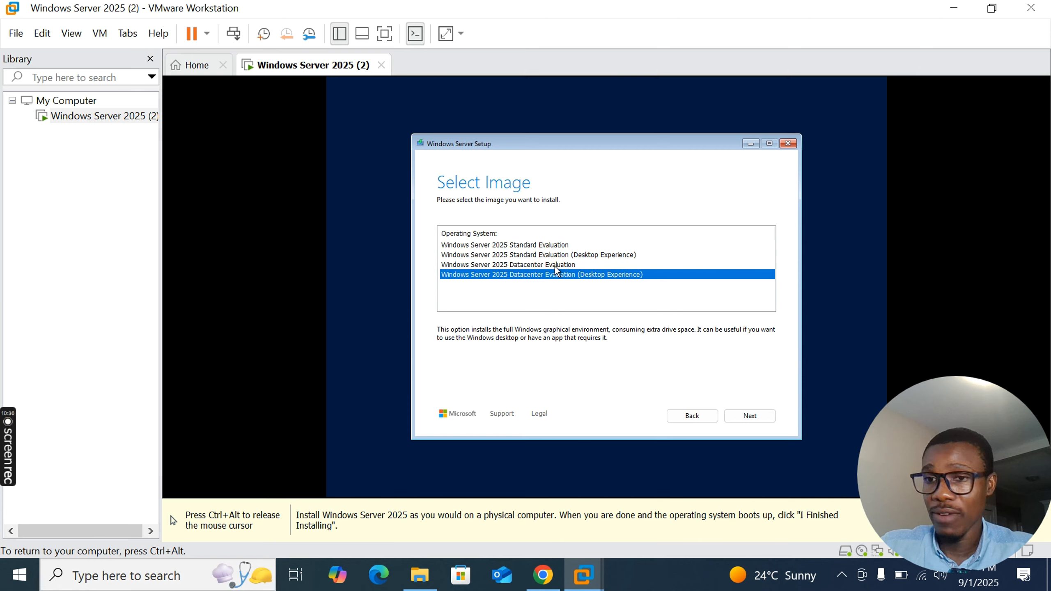
pyautogui.click(571, 284)
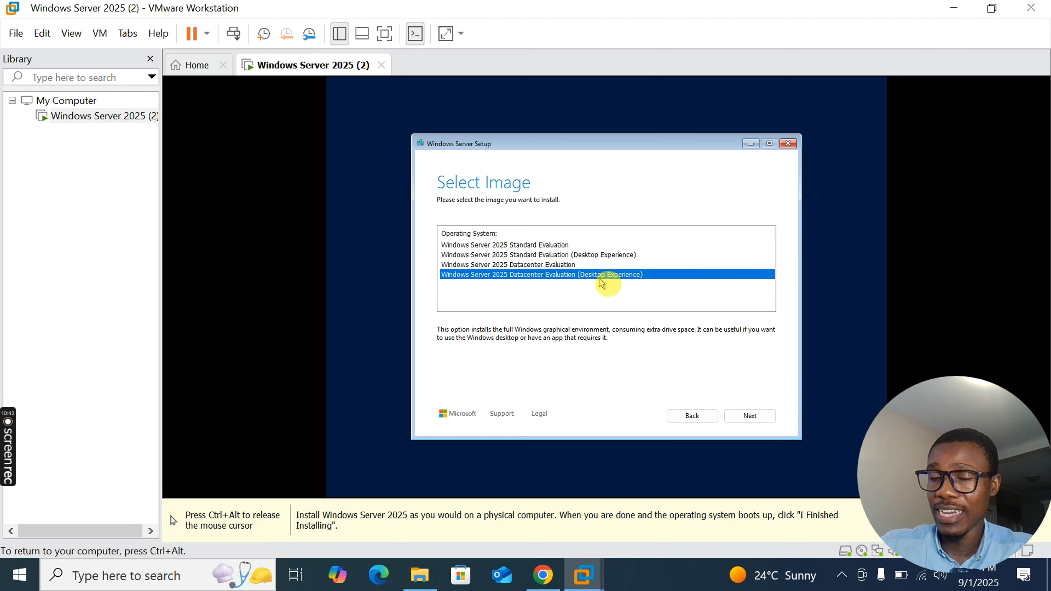
pyautogui.click(741, 416)
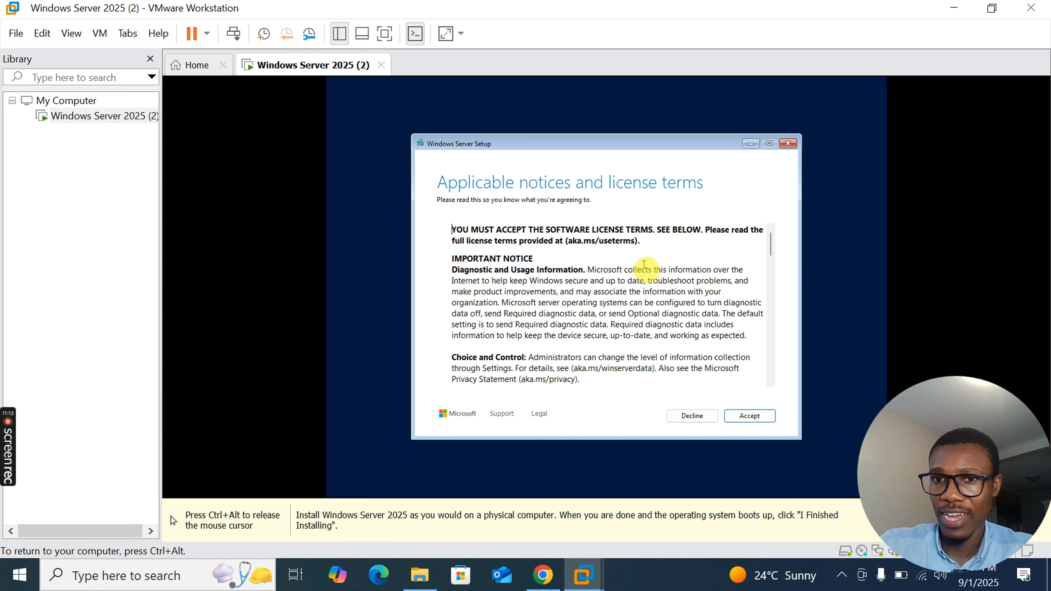
pyautogui.scroll(-10, 644, 265)
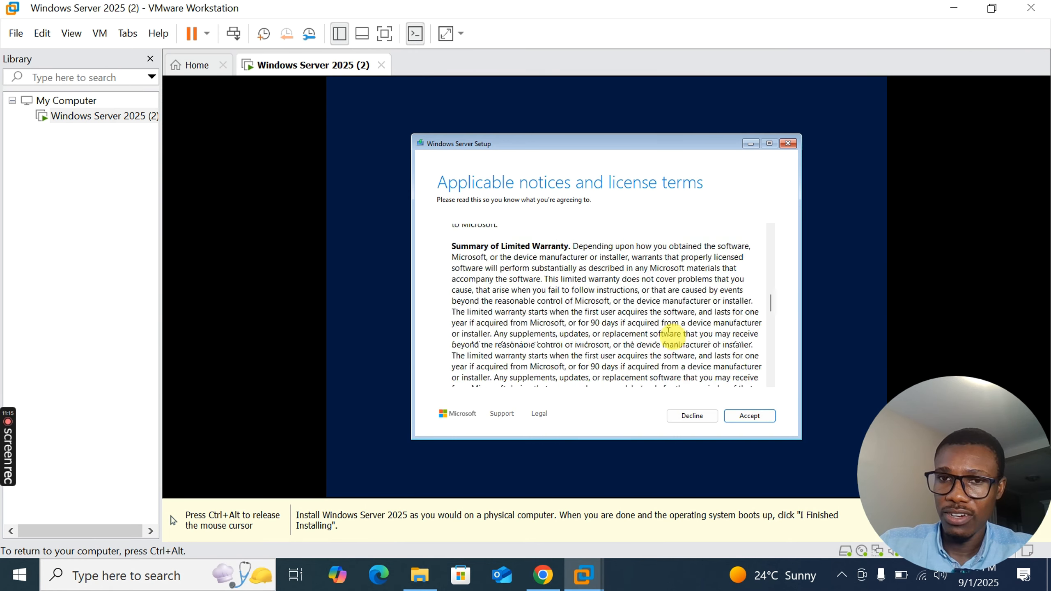
pyautogui.scroll(-10, 669, 331)
pyautogui.scroll(20, 671, 335)
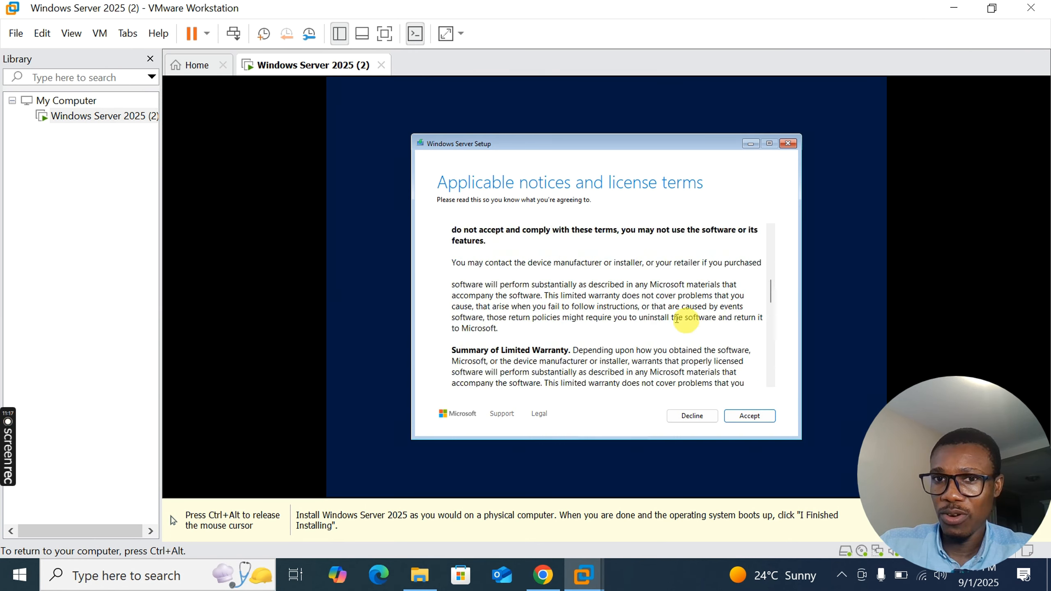
pyautogui.click(749, 416)
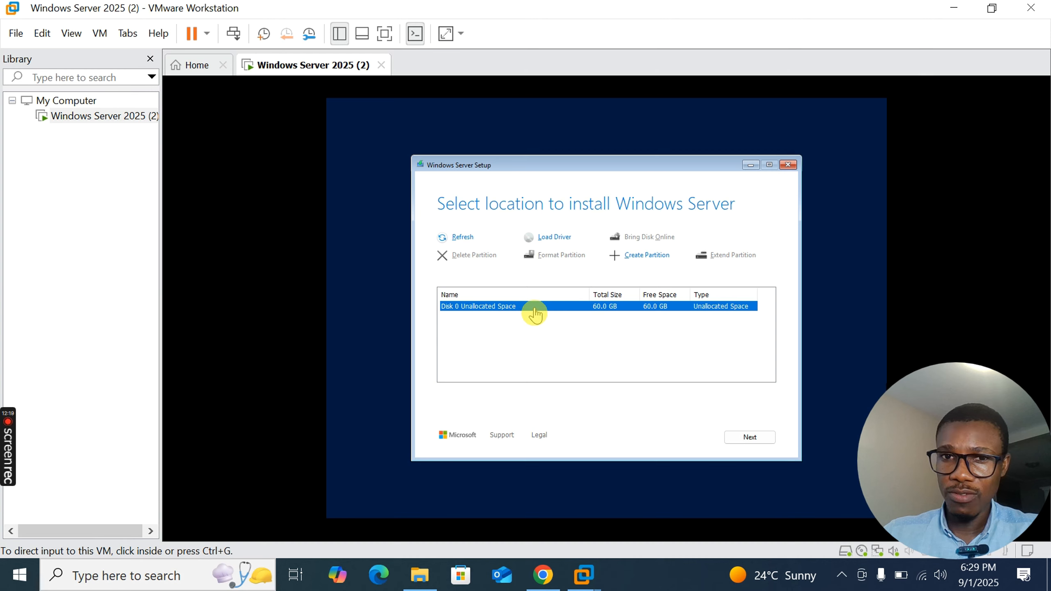
# Step: Choose Disk 0 Unallocated Space as the install location and start the Windows Server installation
pyautogui.click(749, 442)
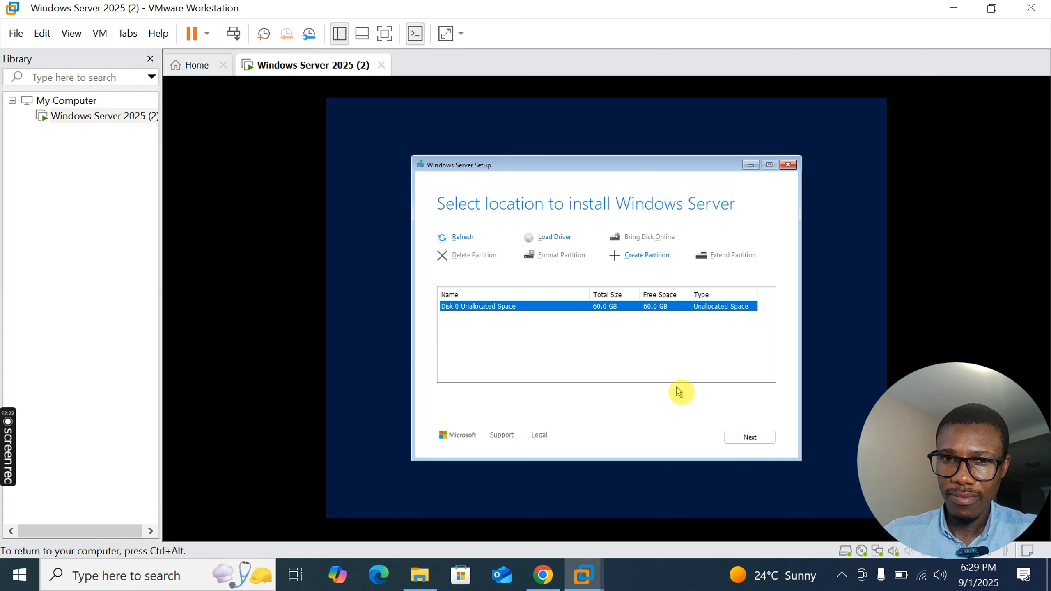
pyautogui.click(759, 438)
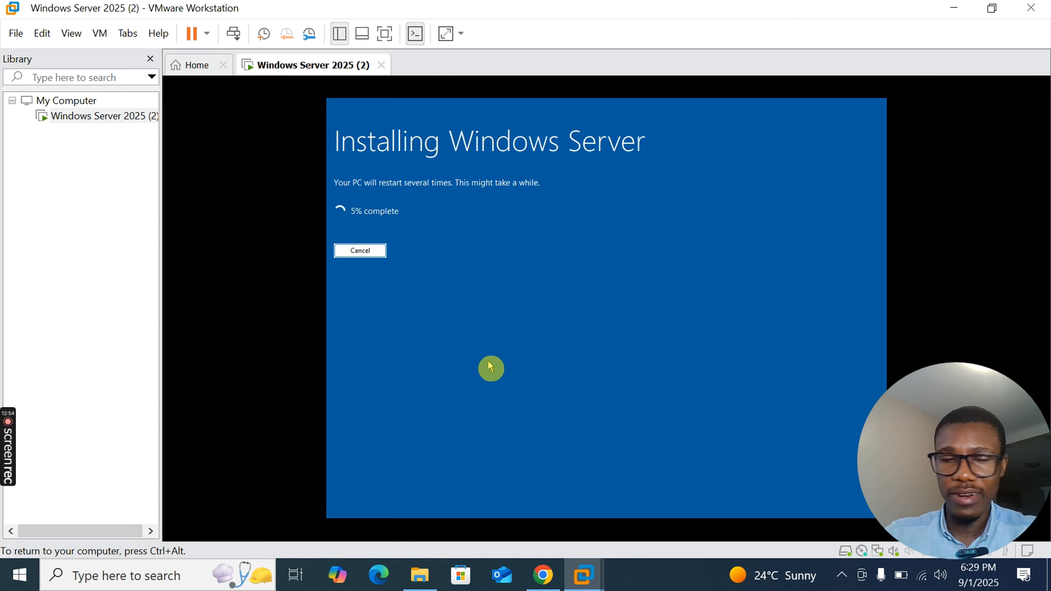
pyautogui.click(400, 367)
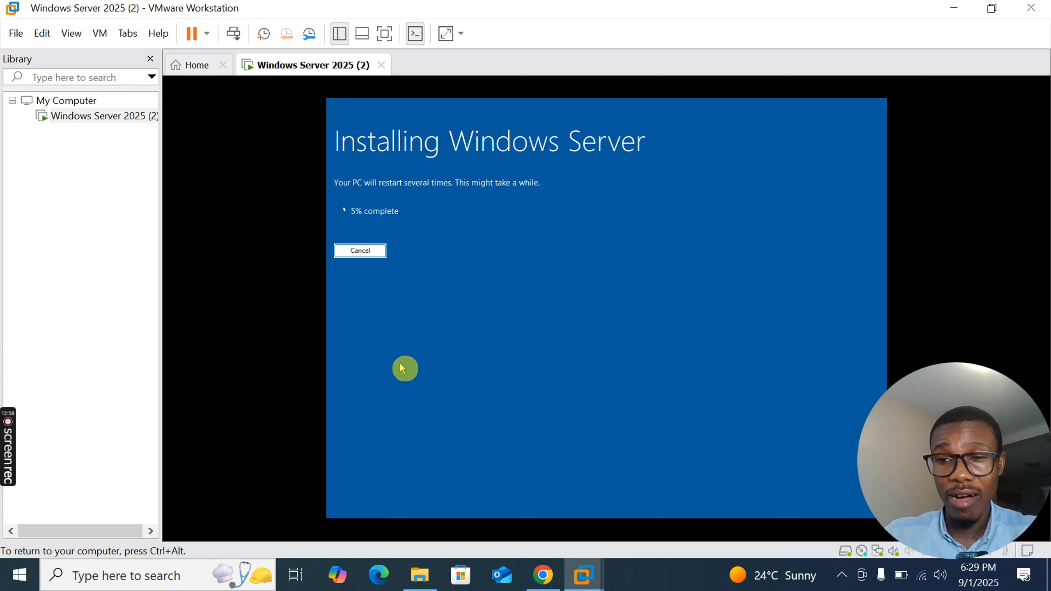
pyautogui.click(401, 365)
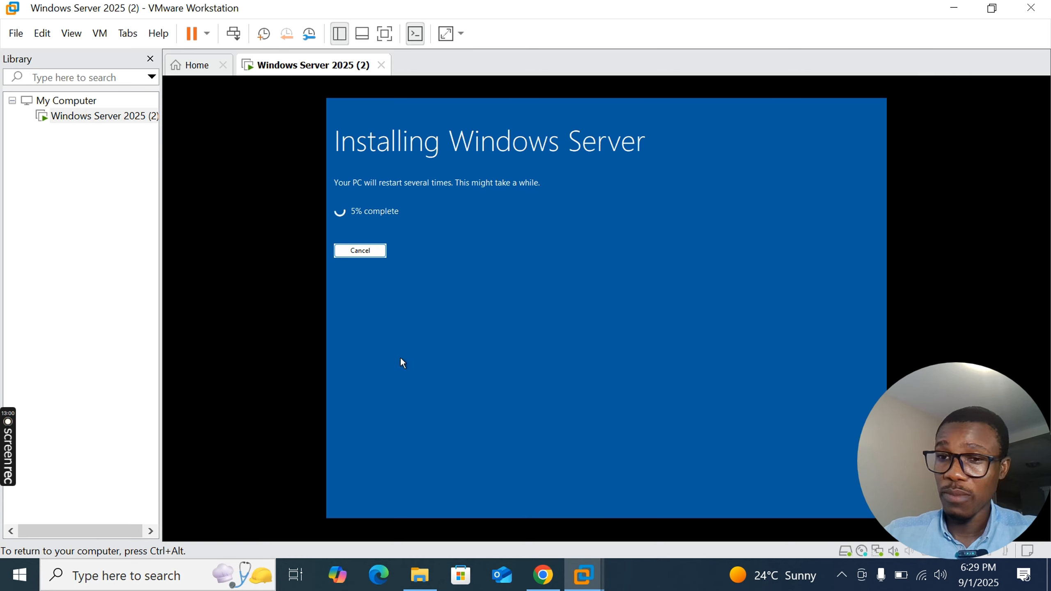
pyautogui.click(384, 297)
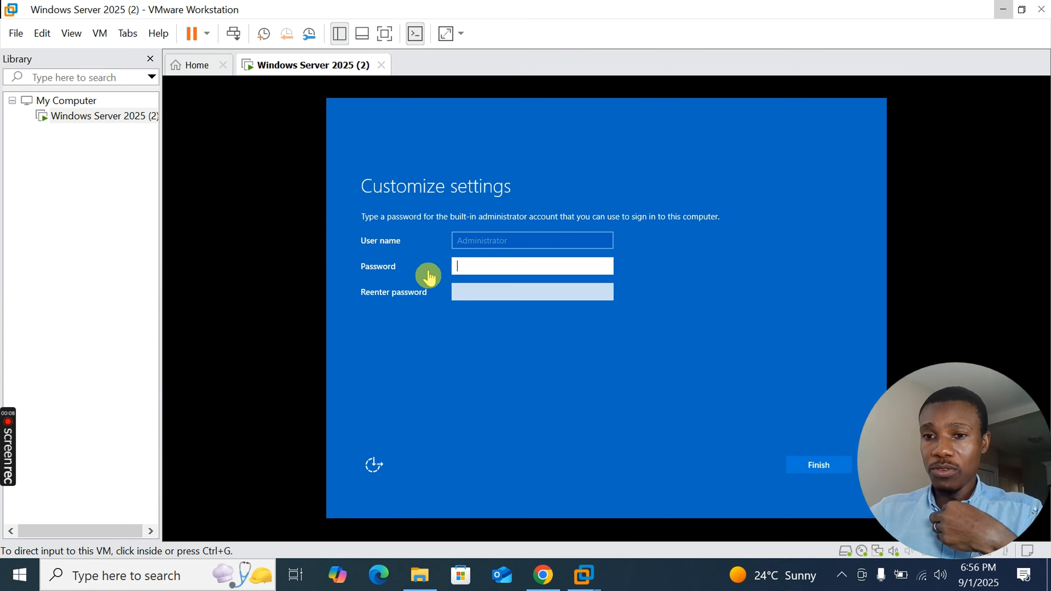
# Step: Enter and confirm a password for the built-in Administrator account and finish the setup customization
pyautogui.click(474, 271)
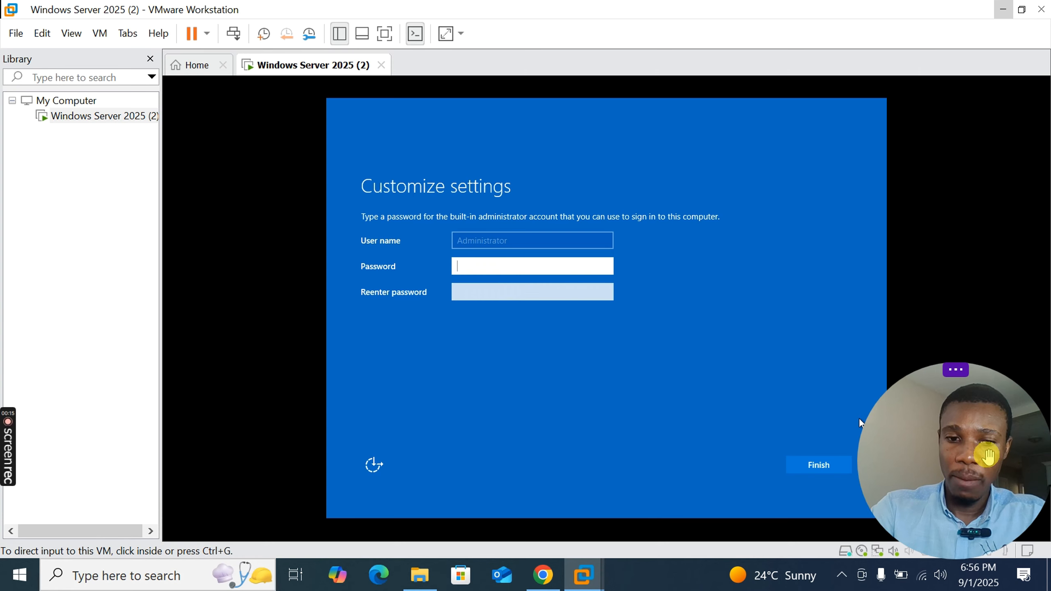
pyautogui.click(713, 306)
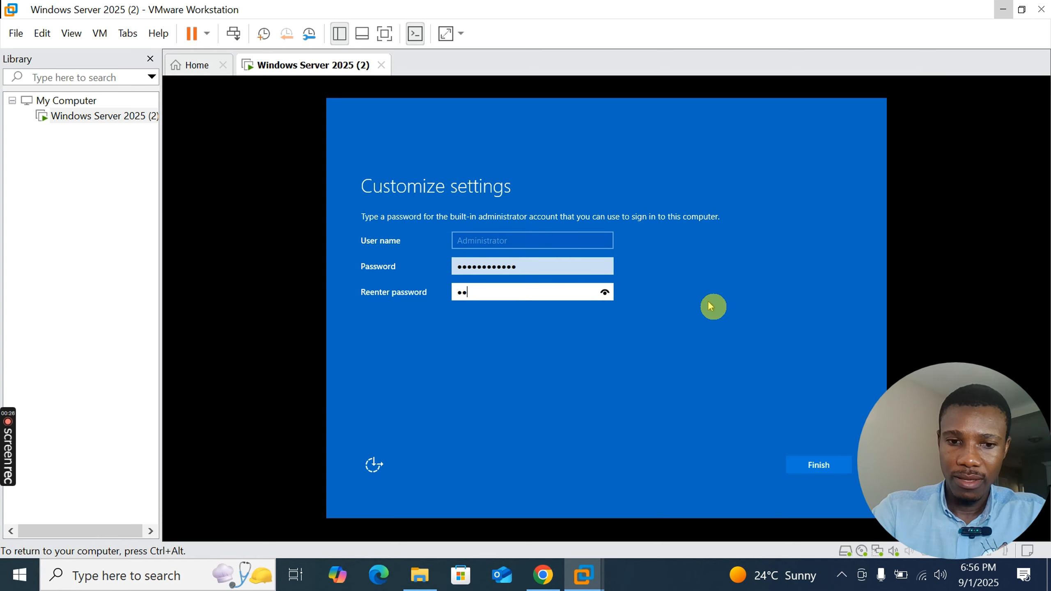
pyautogui.write('**')
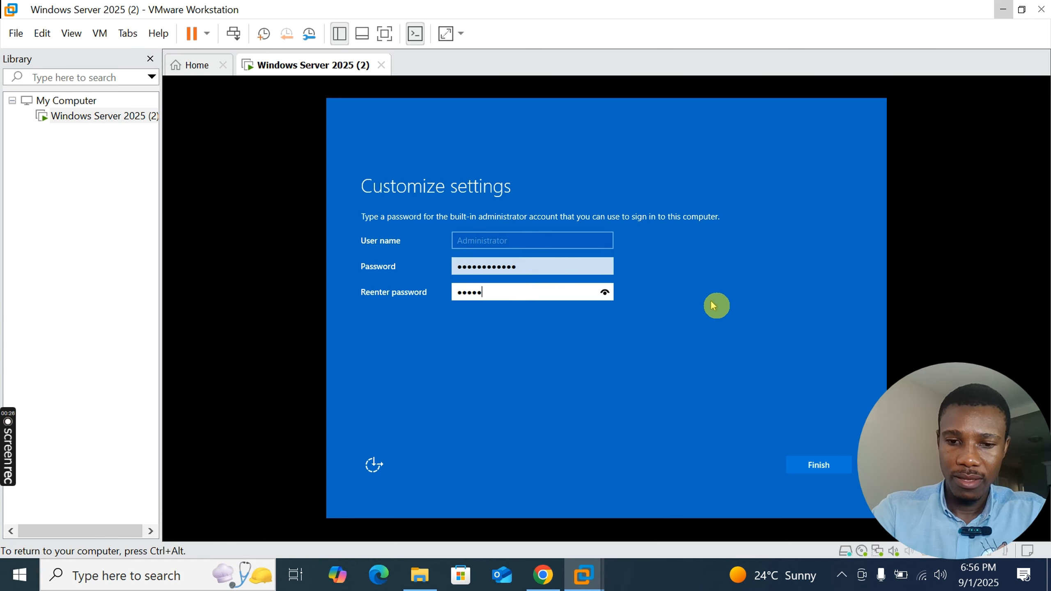
pyautogui.write('*')
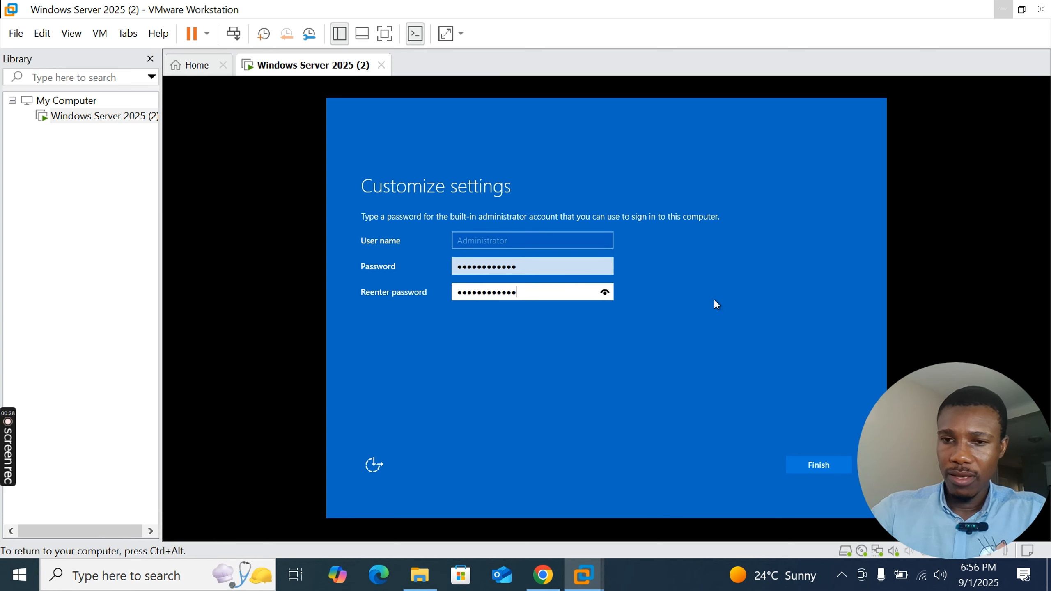
pyautogui.press('Return')
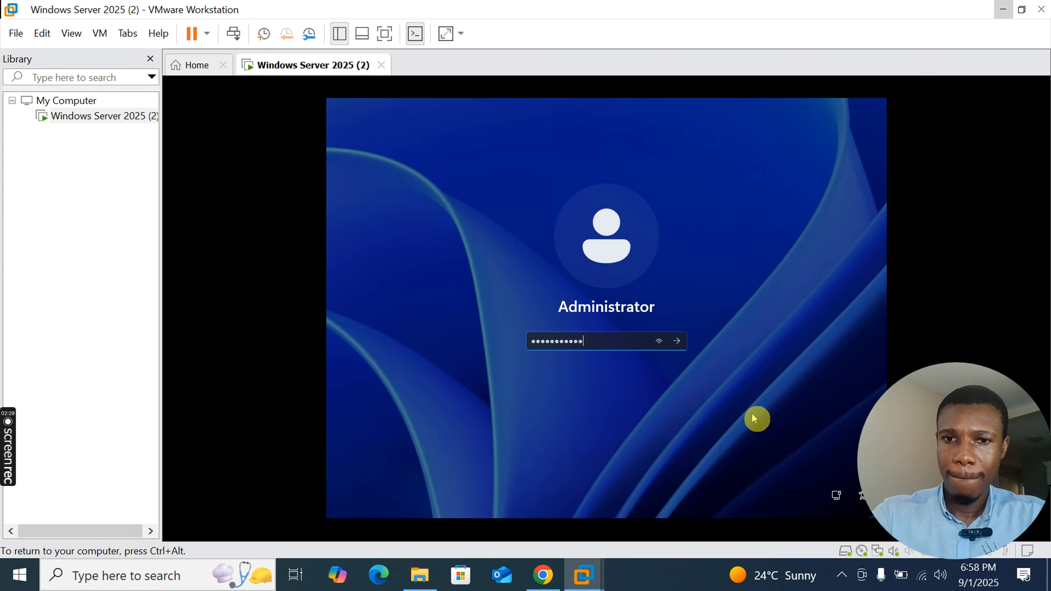
# Step: Sign in to Windows Server as Administrator with the account password
pyautogui.press('Return')
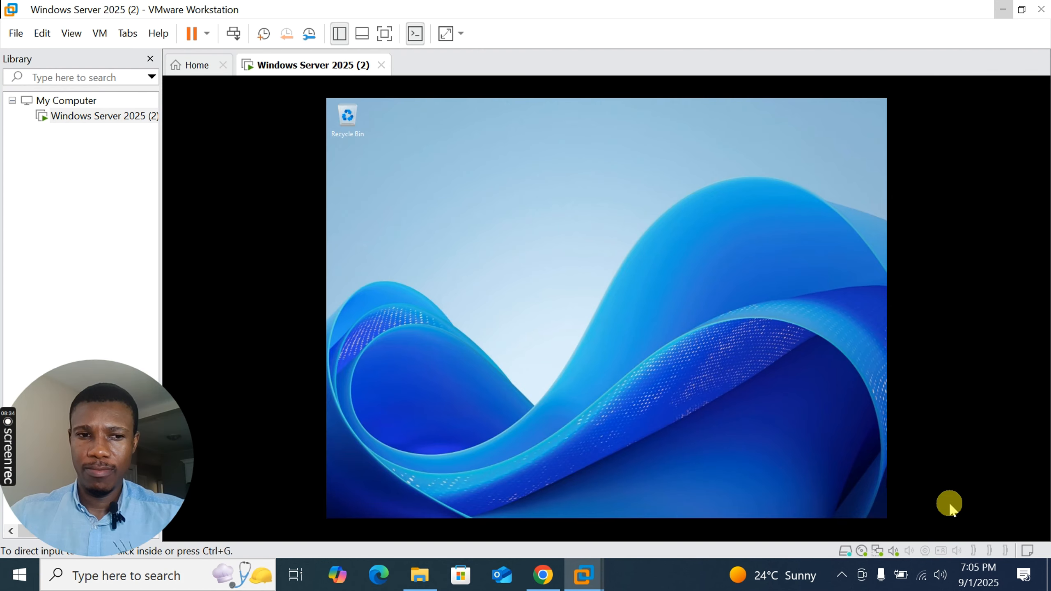
pyautogui.click(761, 337)
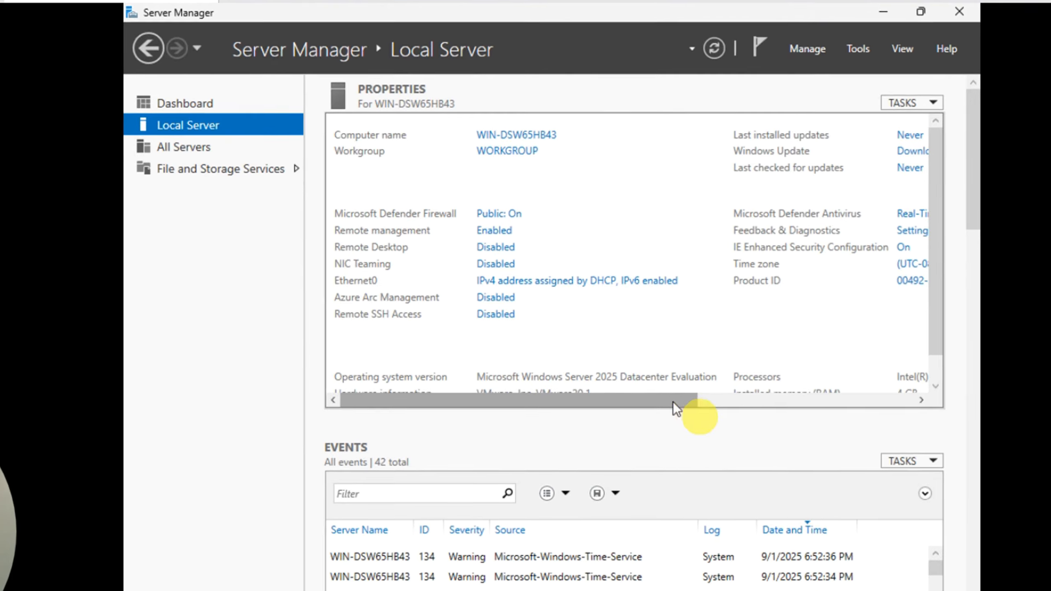
# Step: Change the local server's time zone to (UTC-05:00) Eastern Time (US & Canada)
pyautogui.moveTo(675, 408); pyautogui.dragTo(732, 408)
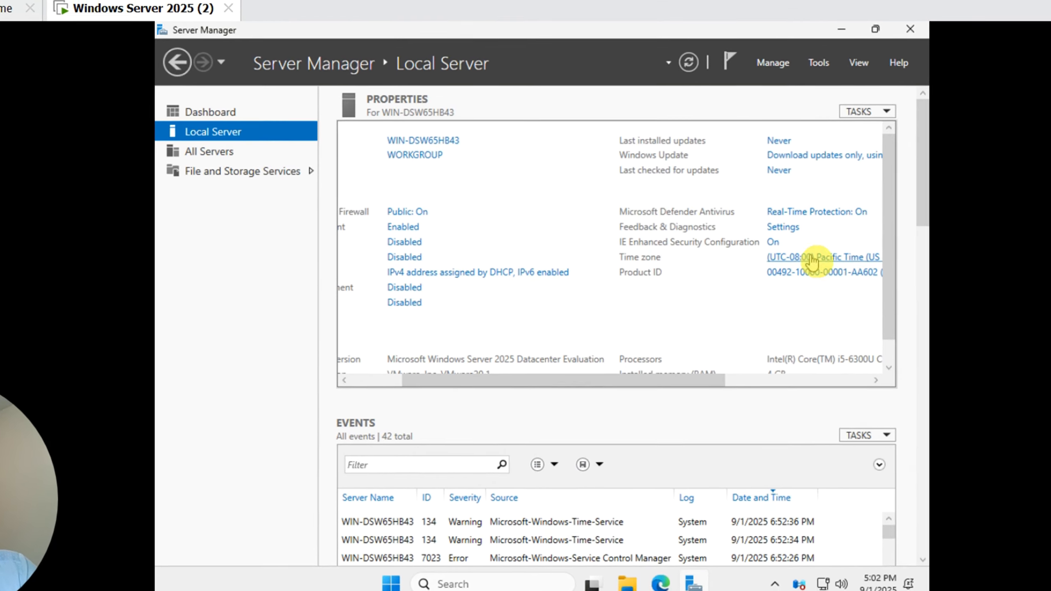
pyautogui.click(796, 259)
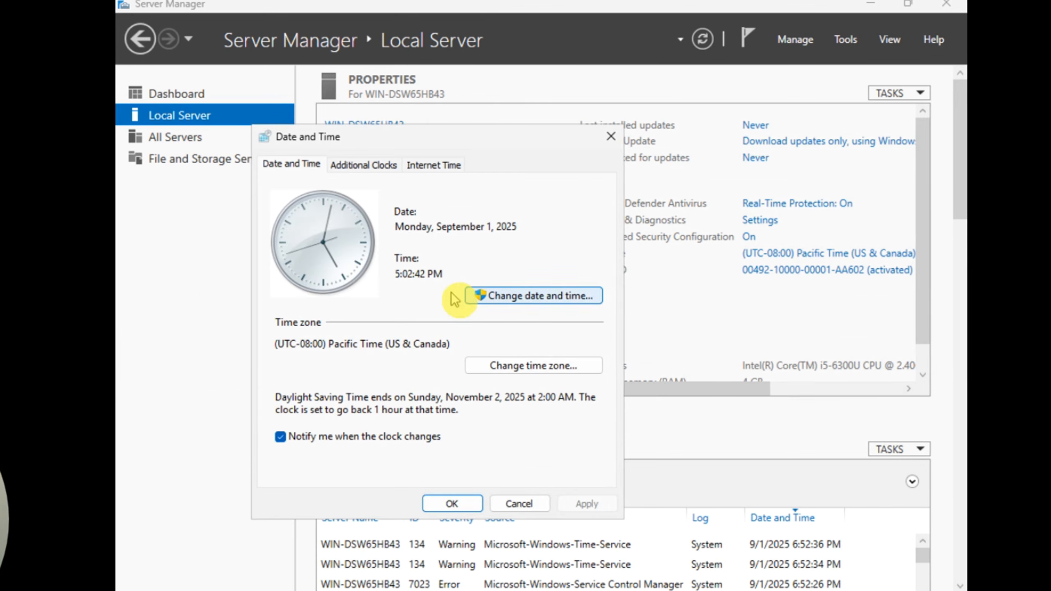
pyautogui.click(552, 366)
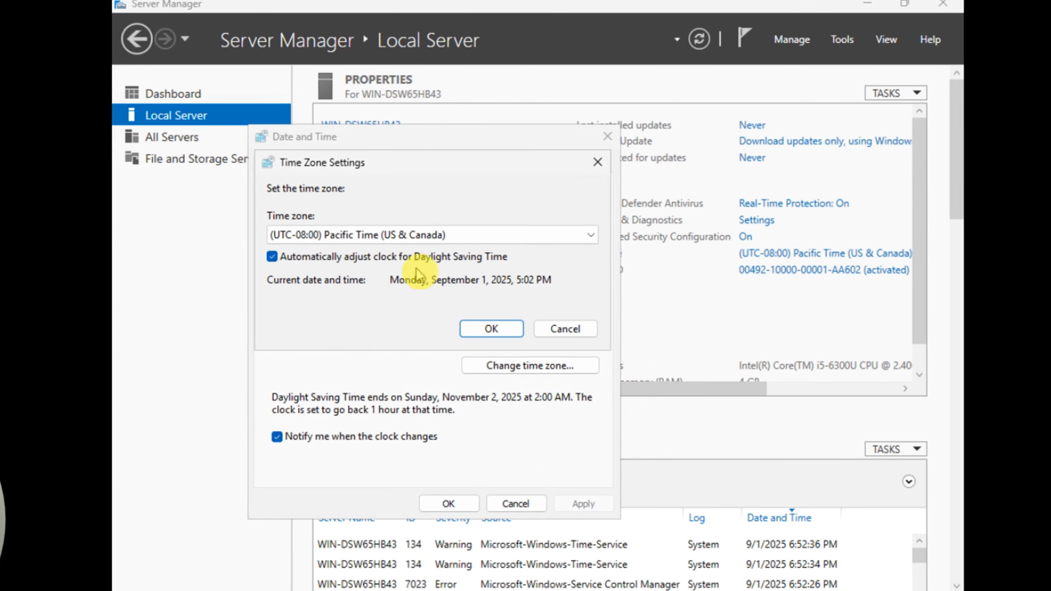
pyautogui.click(476, 240)
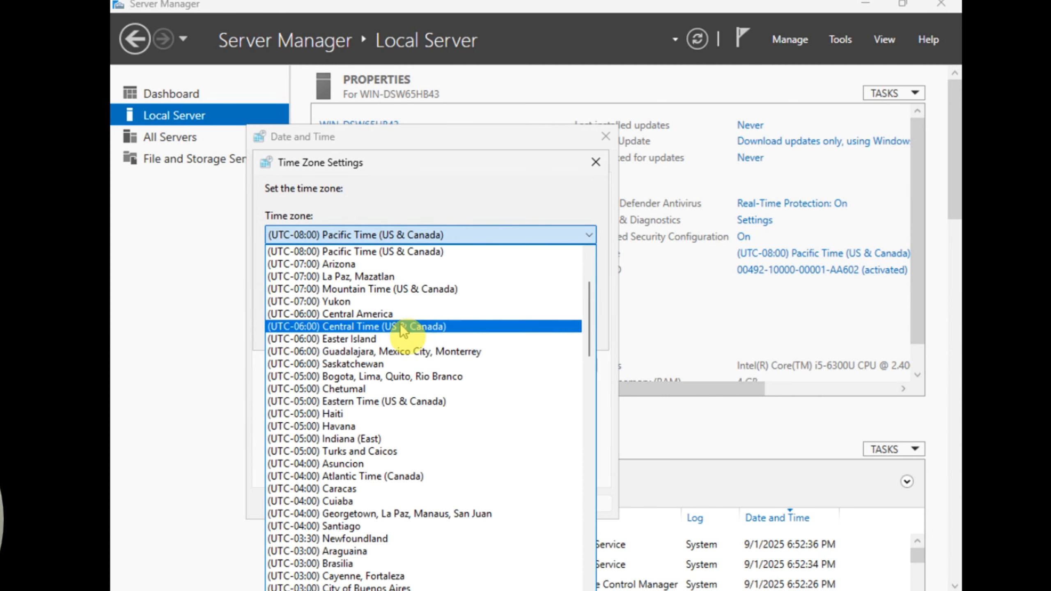
pyautogui.click(380, 402)
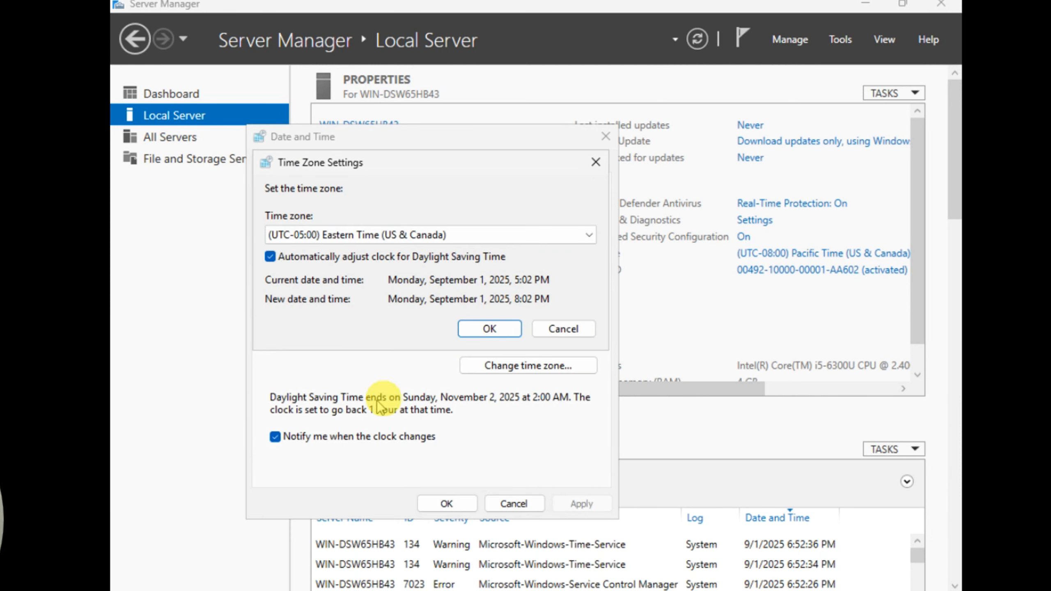
pyautogui.click(489, 330)
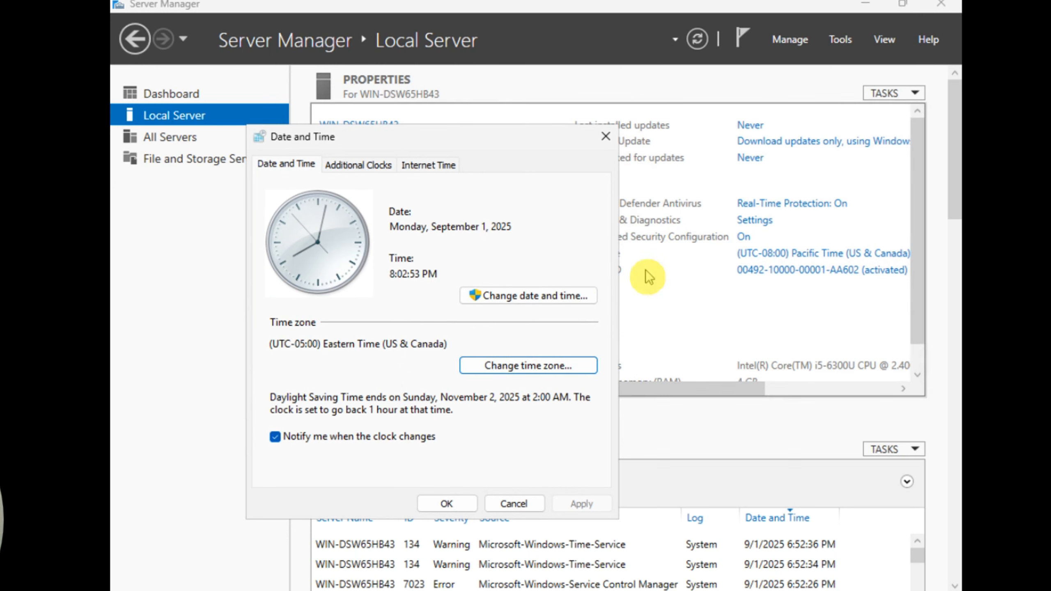
pyautogui.click(447, 505)
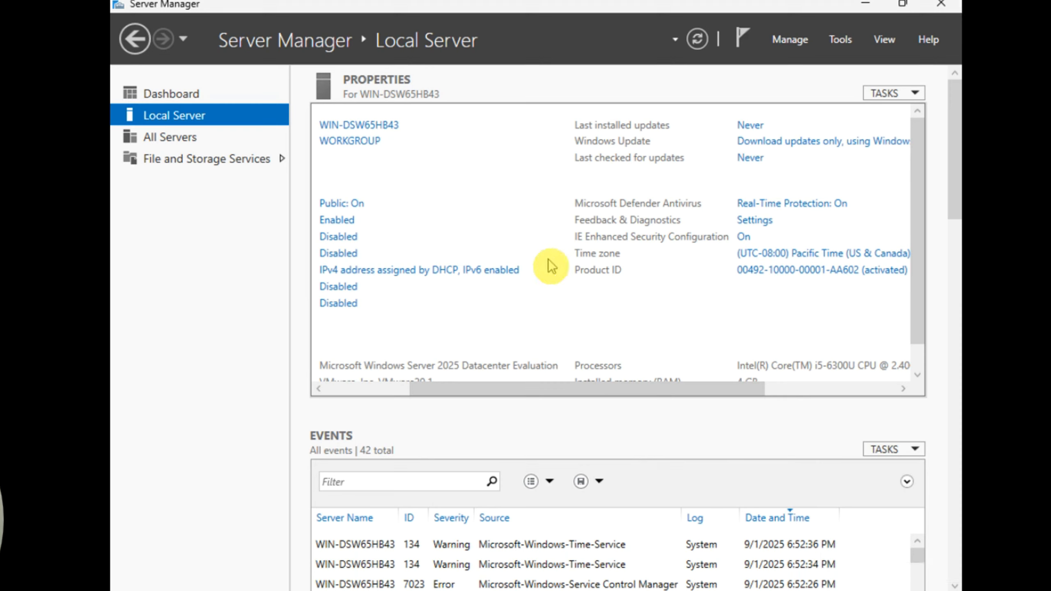
# Step: Open the status of the Ethernet0 connection and examine its network connection details, including IPv4 address, subnet mask, gateway and DNS server
pyautogui.click(350, 389)
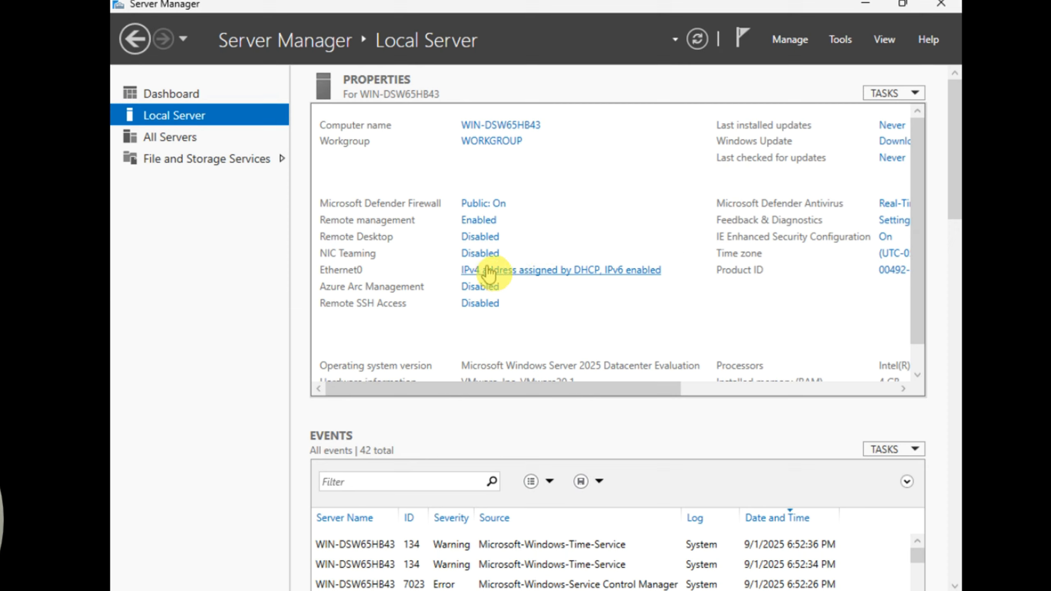
pyautogui.click(490, 272)
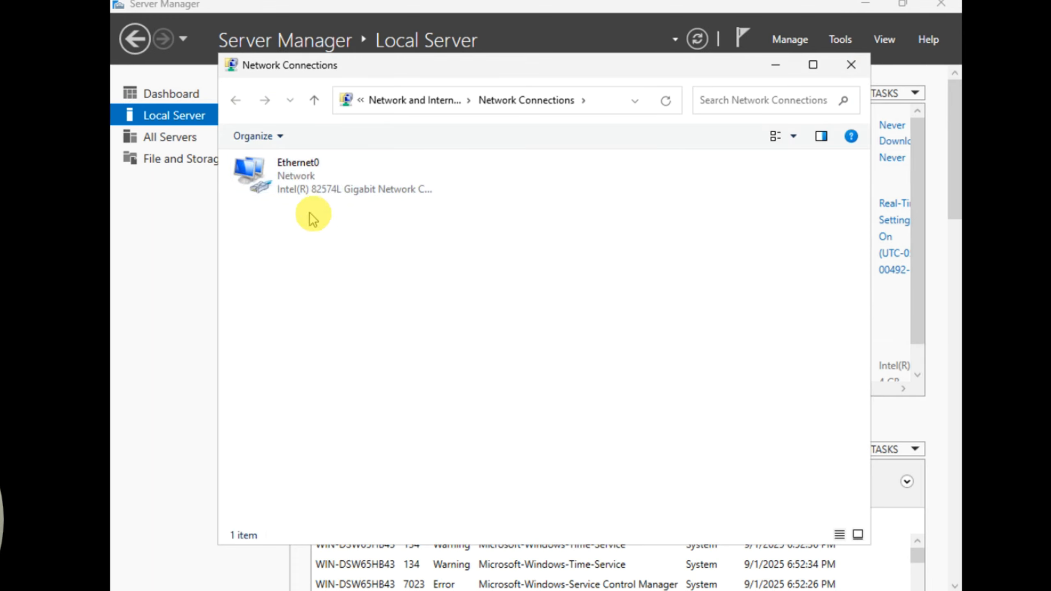
pyautogui.click(305, 188)
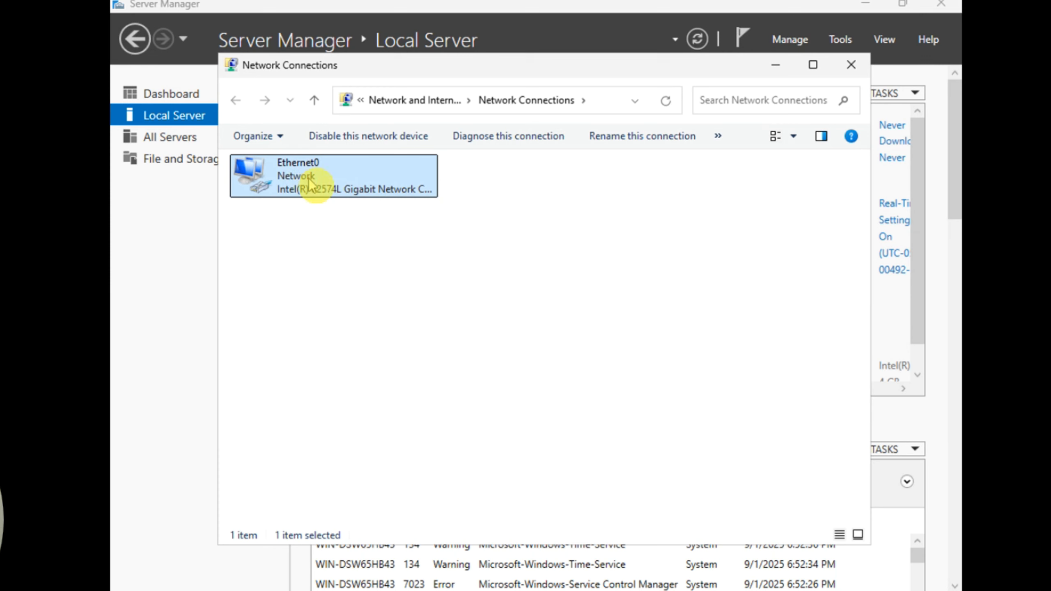
pyautogui.doubleClick(361, 181)
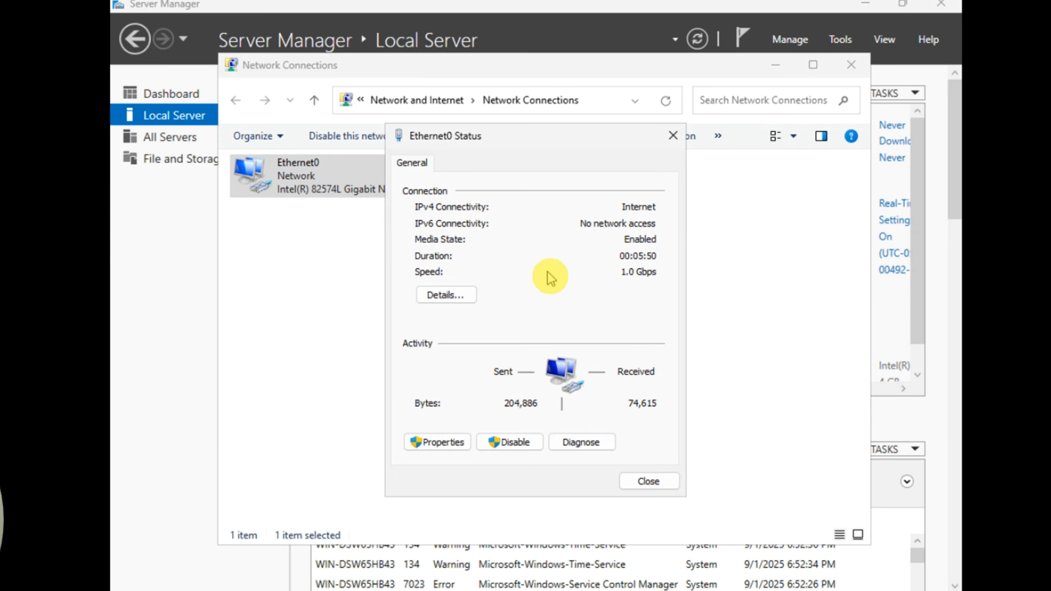
pyautogui.click(438, 304)
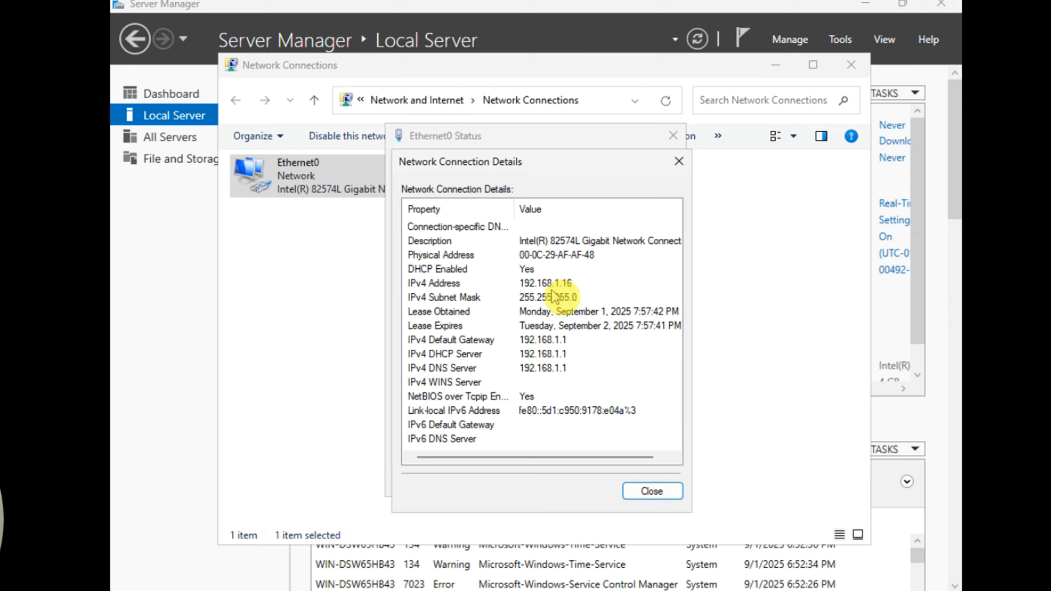
pyautogui.click(662, 493)
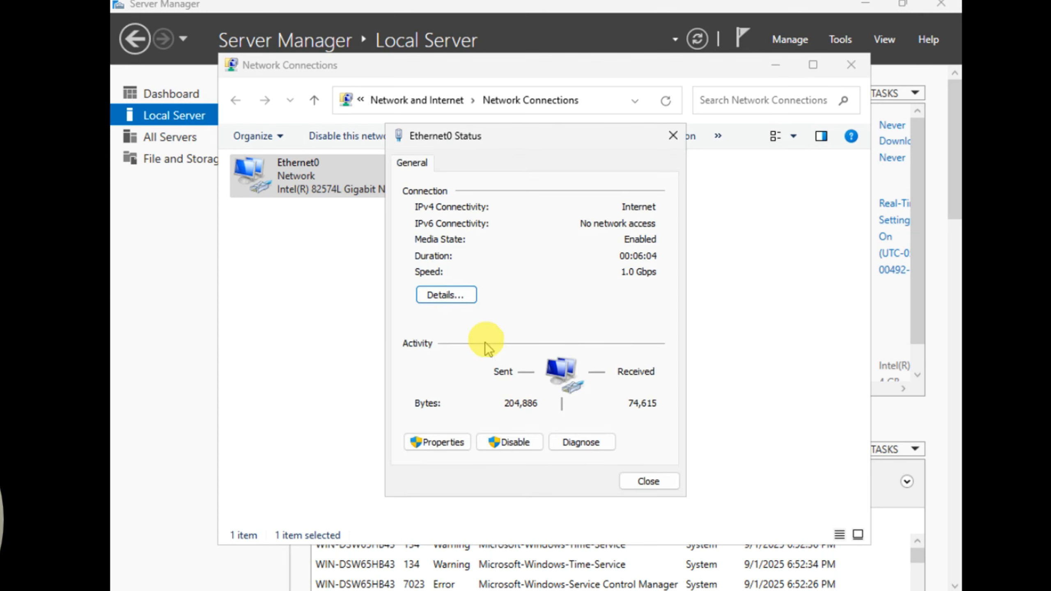
# Step: Give Ethernet0 a static IPv4 configuration with IP address 192.168.1.40, subnet mask 255.255.255.0 and default gateway 192.168.1.1
pyautogui.click(438, 442)
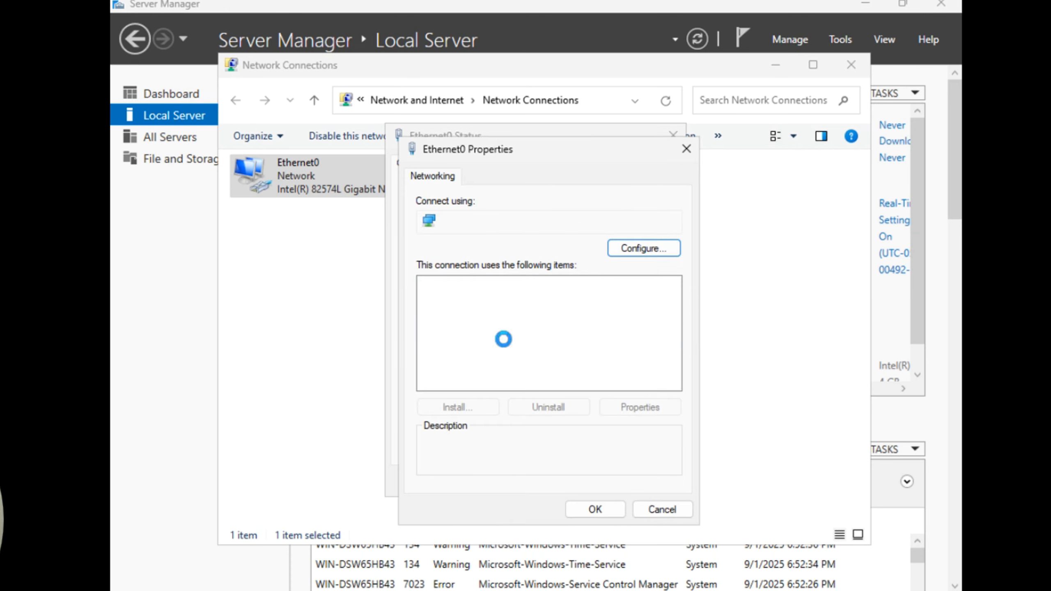
pyautogui.click(498, 327)
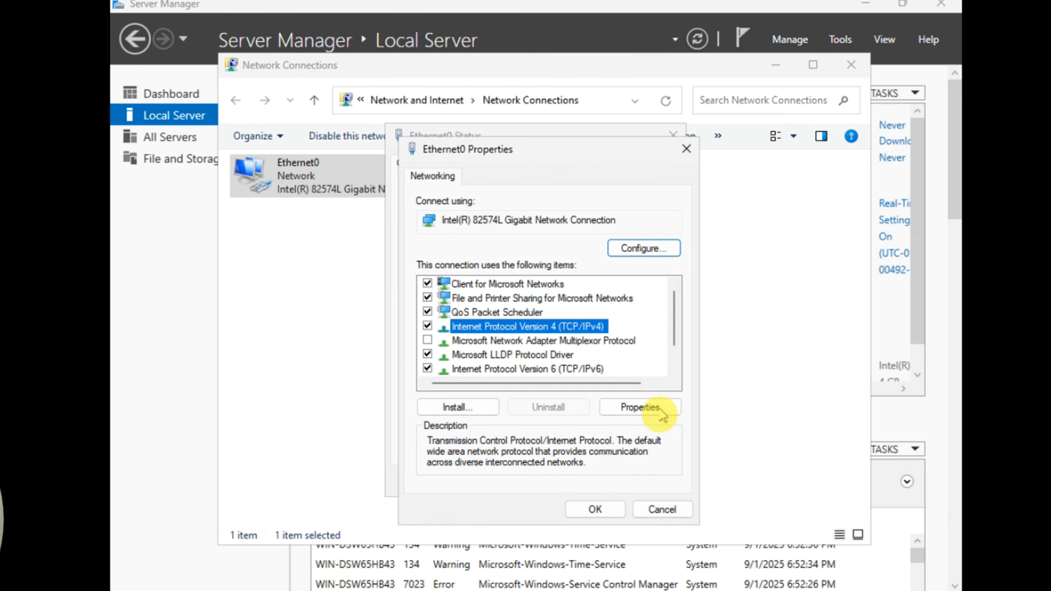
pyautogui.click(646, 408)
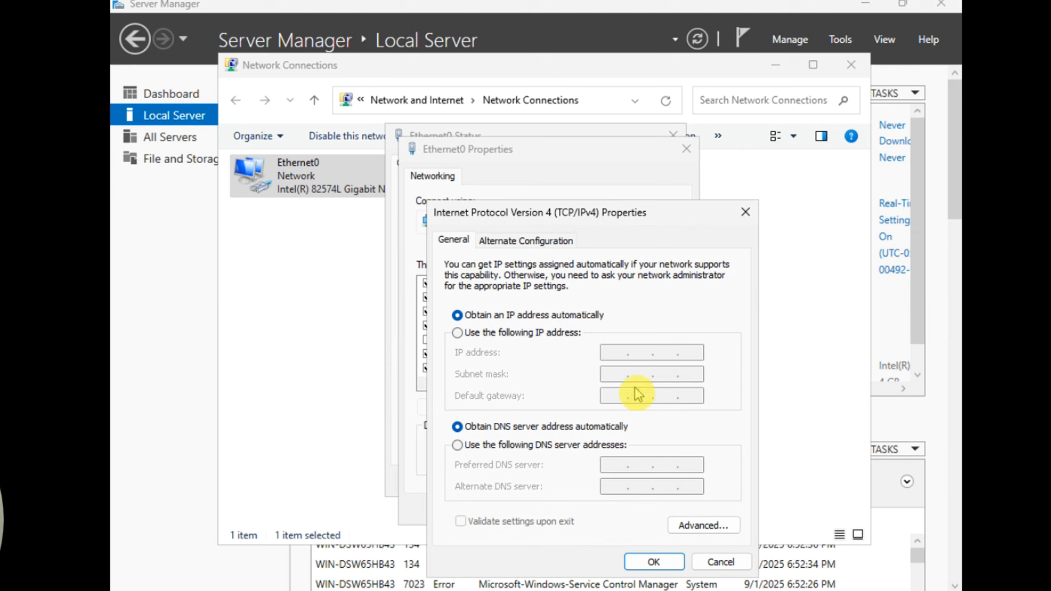
pyautogui.click(458, 334)
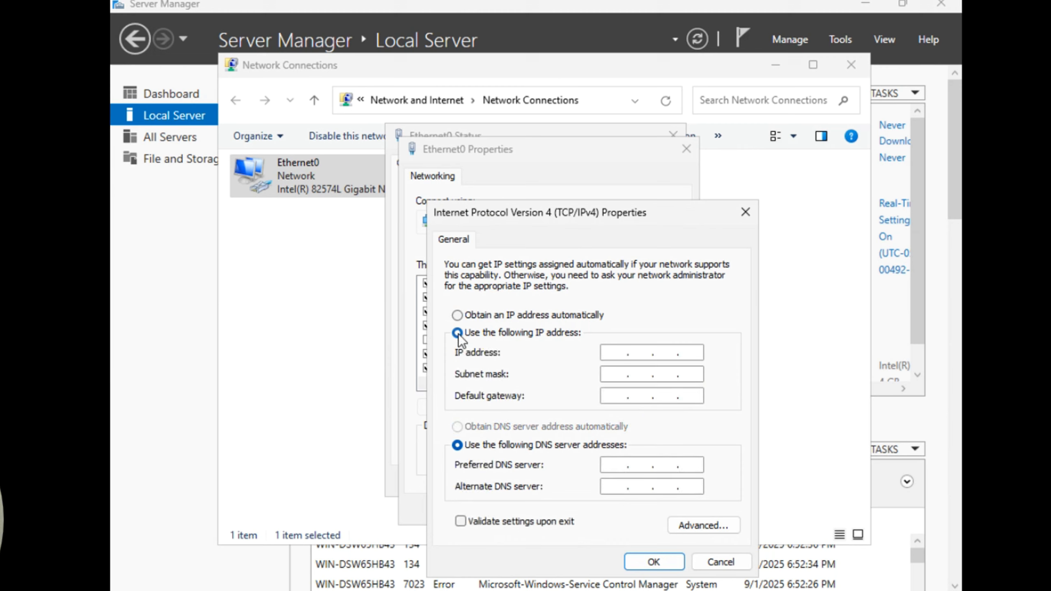
pyautogui.click(620, 353)
pyautogui.write('192 . 168 . 1 .')
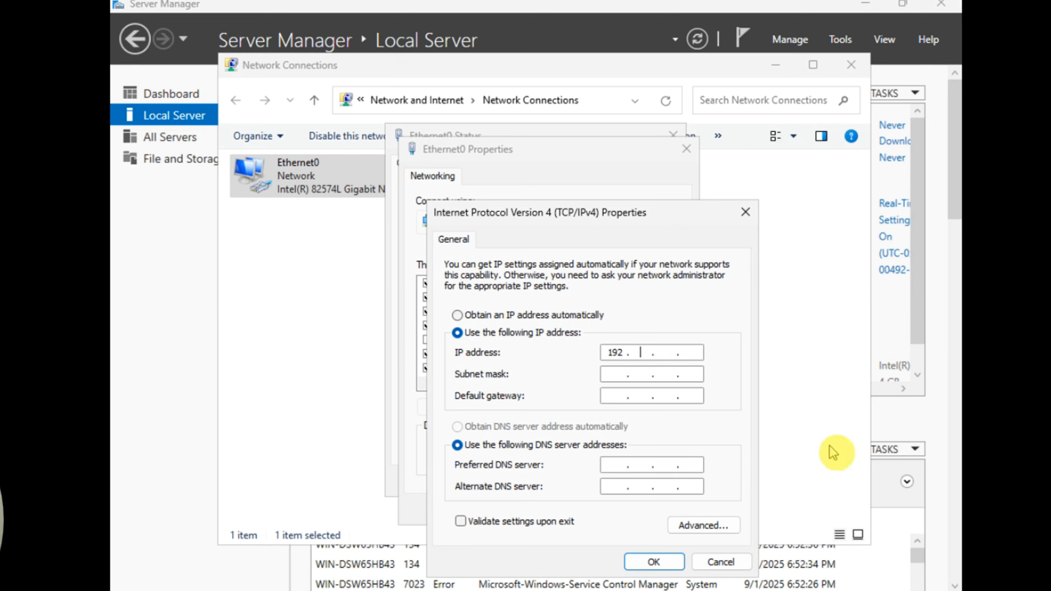
pyautogui.click(867, 454)
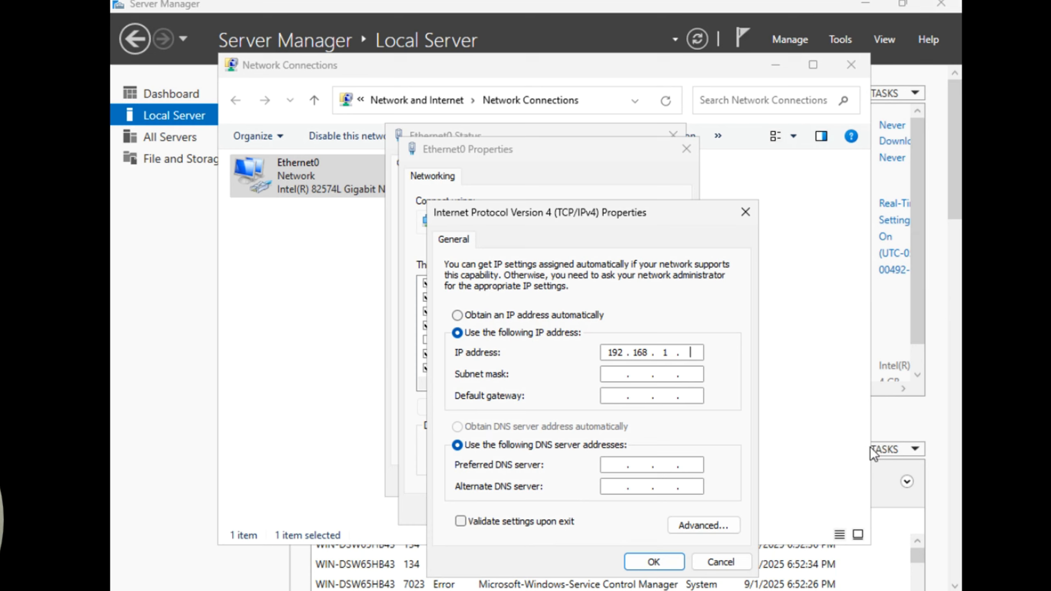
pyautogui.write('0')
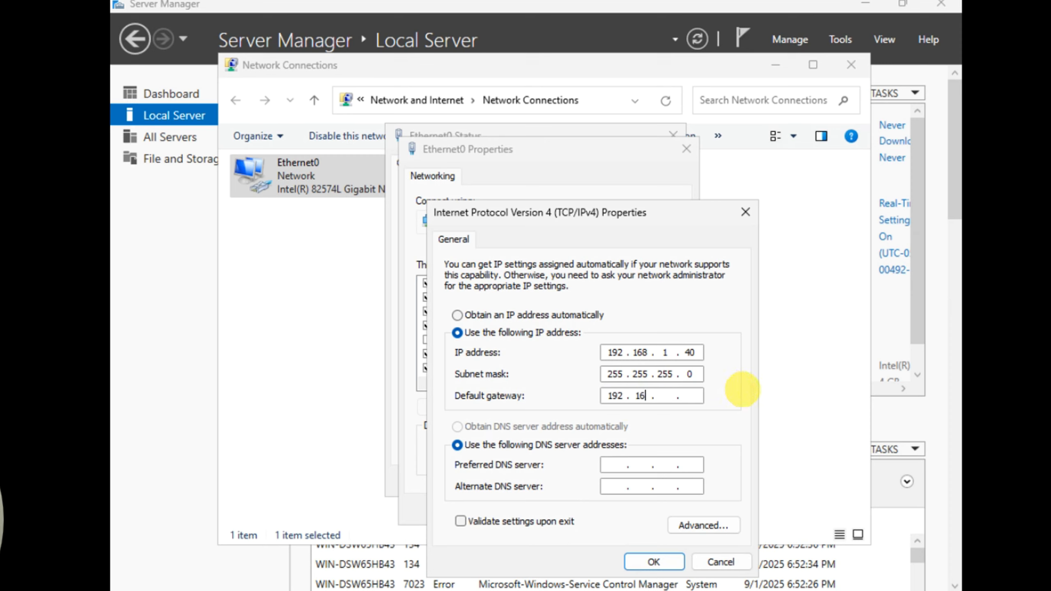
pyautogui.write('.')
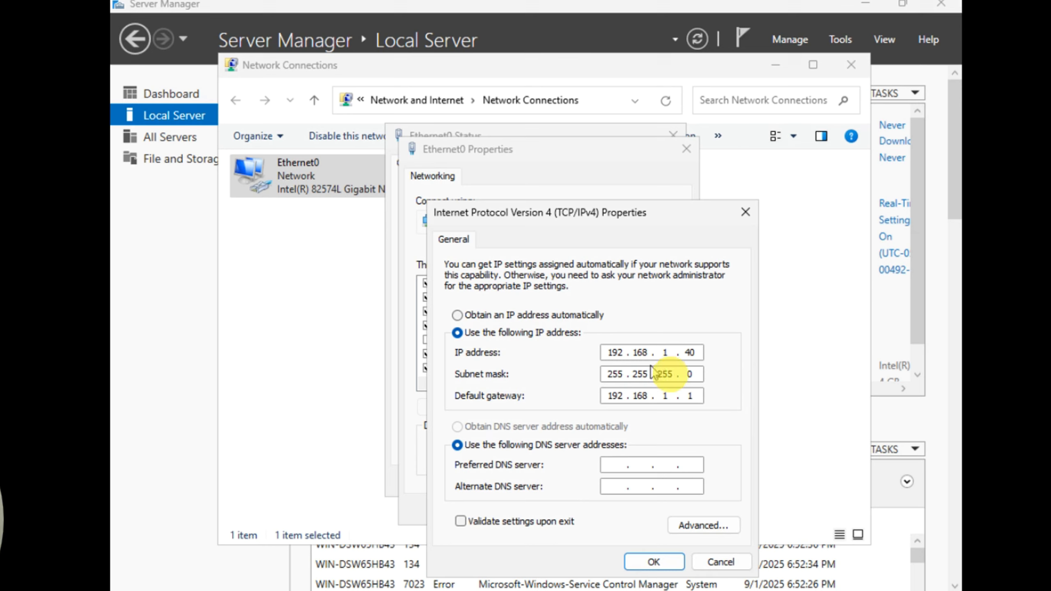
pyautogui.write('1')
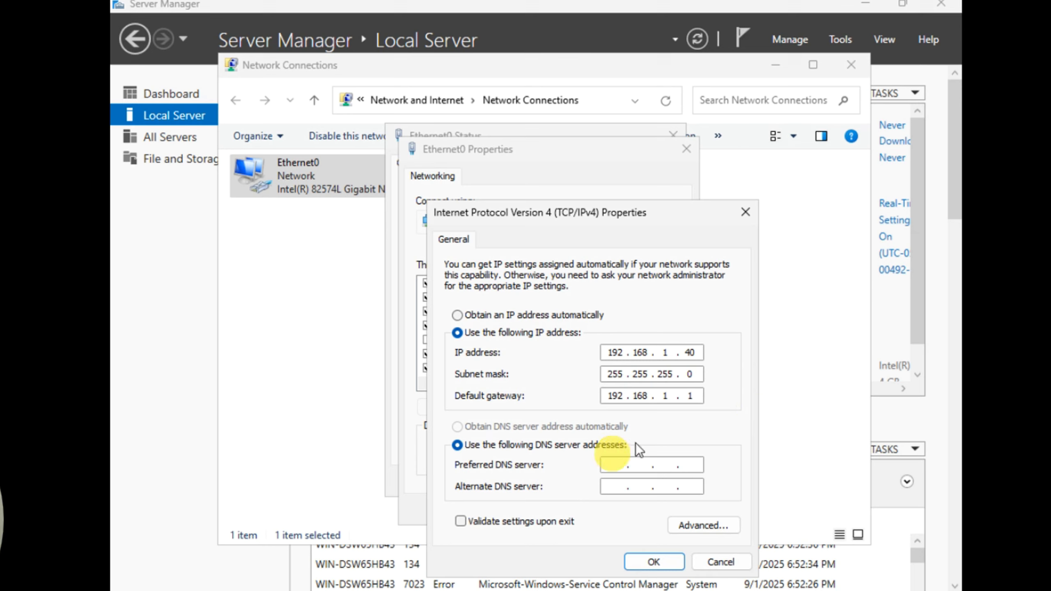
# Step: Set the preferred DNS server to 127.0.0.1, apply the IPv4 settings and close the Ethernet0 properties and status
pyautogui.click(611, 464)
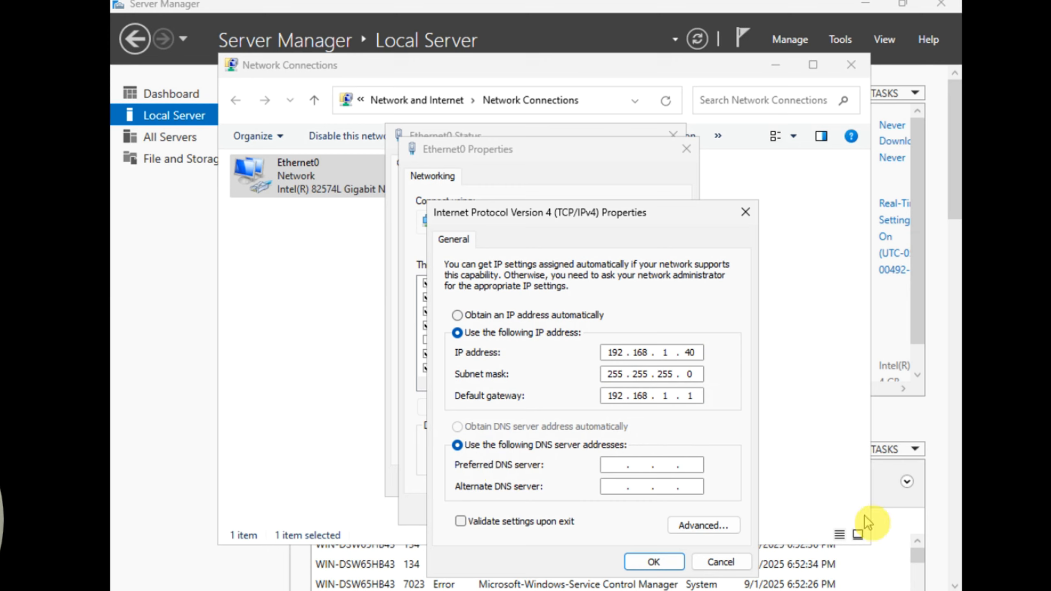
pyautogui.write('127.')
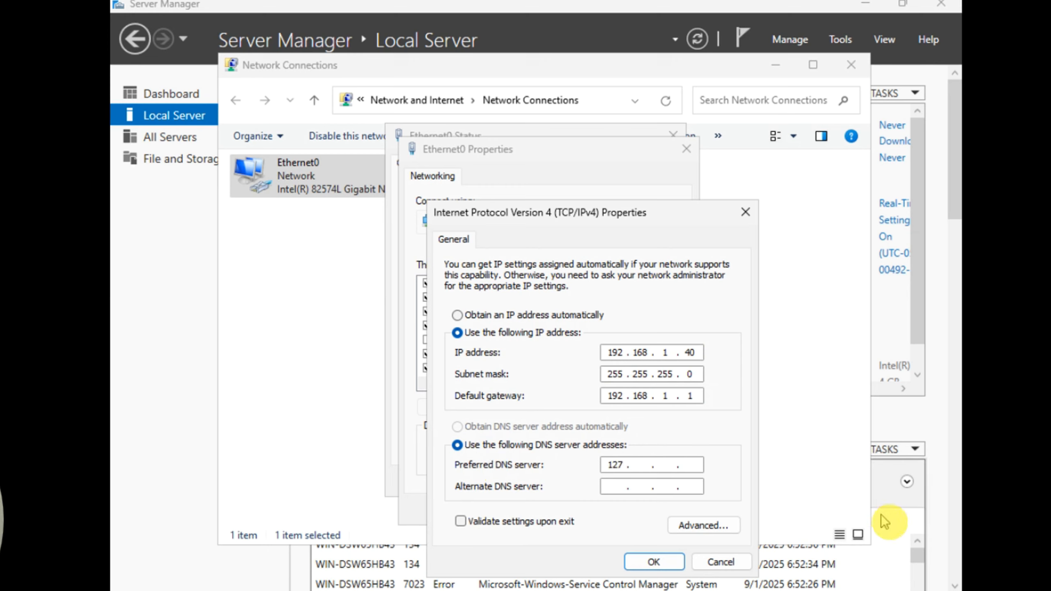
pyautogui.write('0 ')
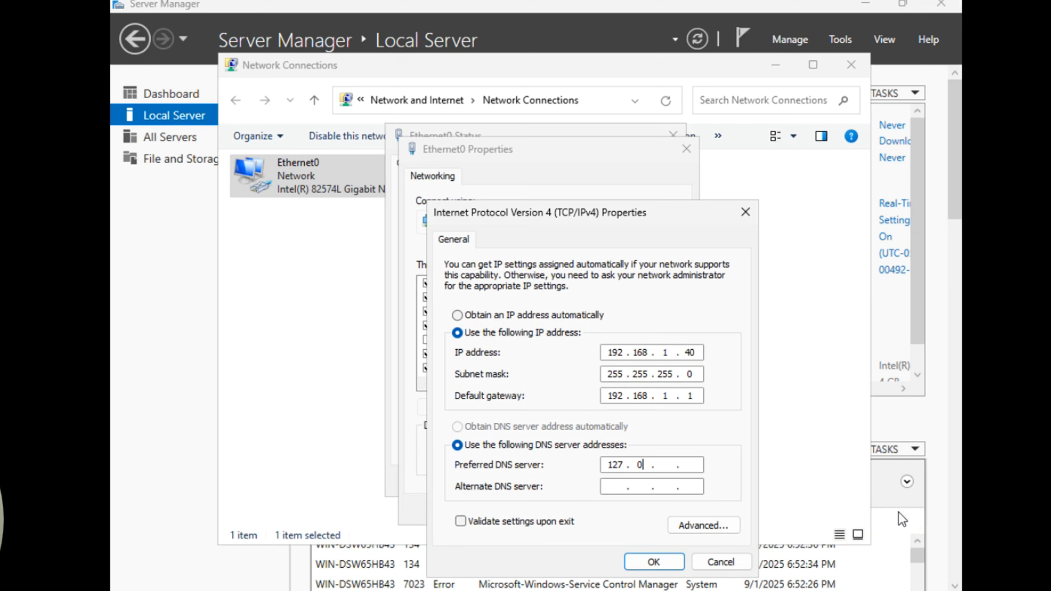
pyautogui.write('.0.')
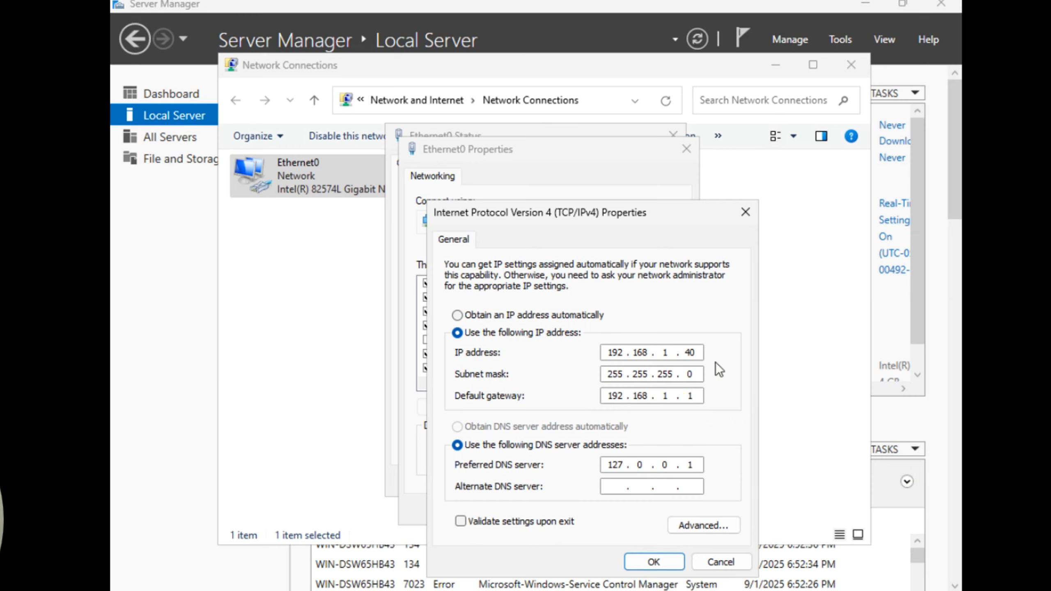
pyautogui.click(665, 564)
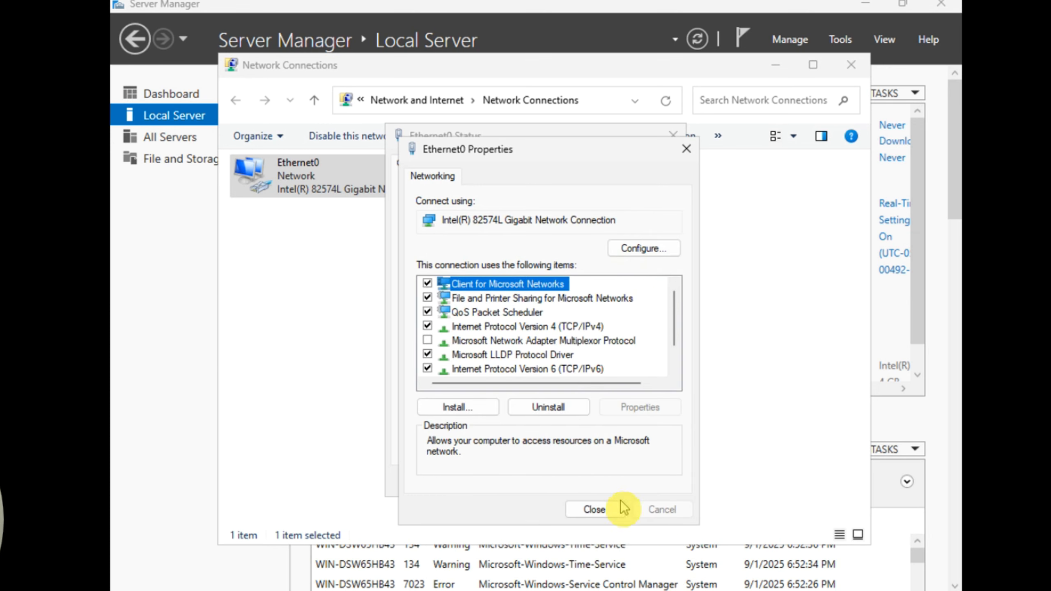
pyautogui.click(599, 512)
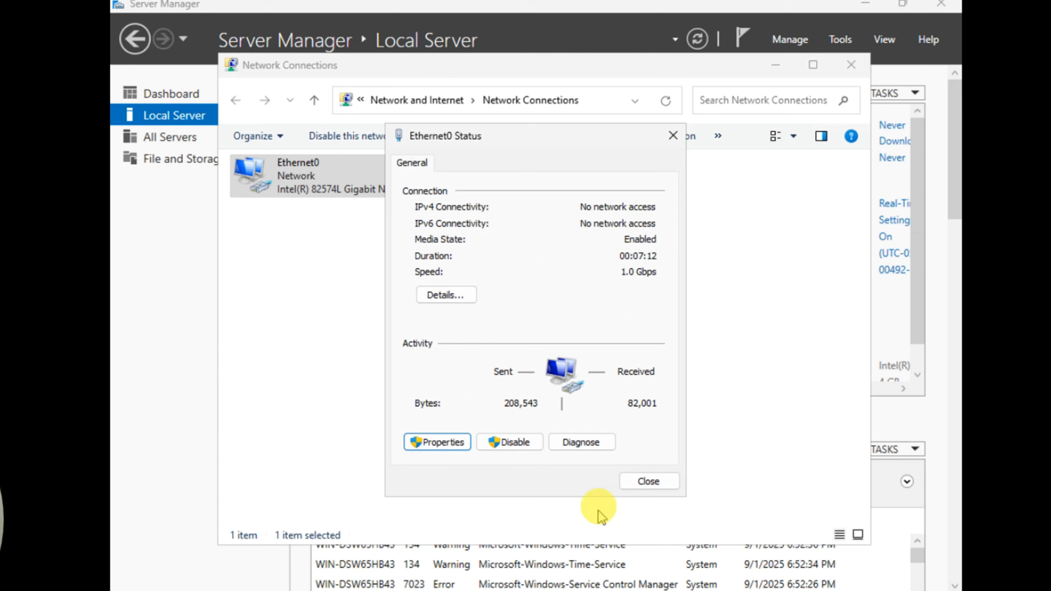
pyautogui.click(664, 485)
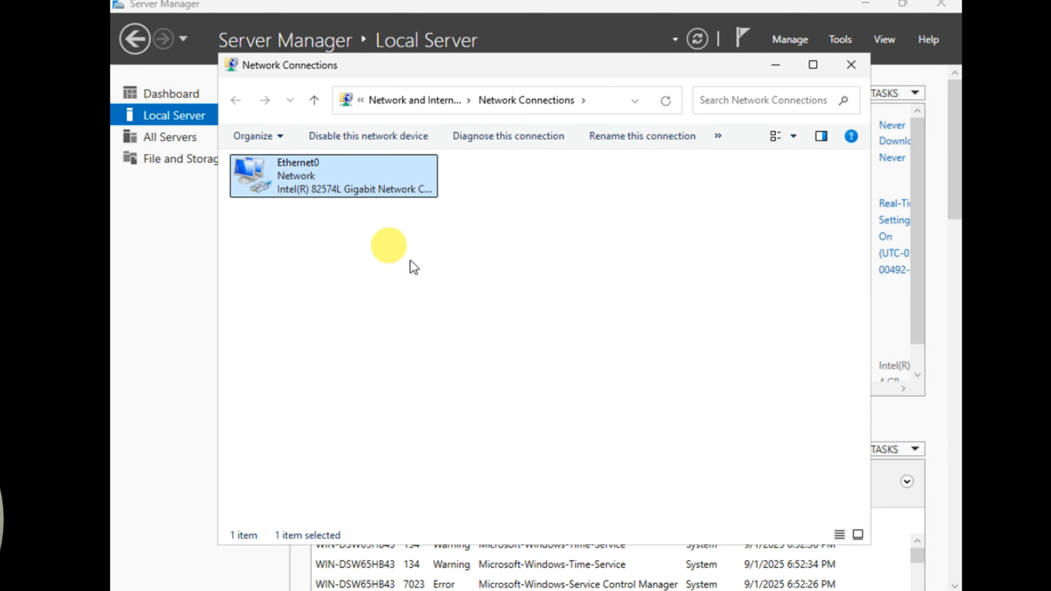
# Step: Check the IPv4 address in Ethernet0's network connection details and close the network connections
pyautogui.doubleClick(353, 186)
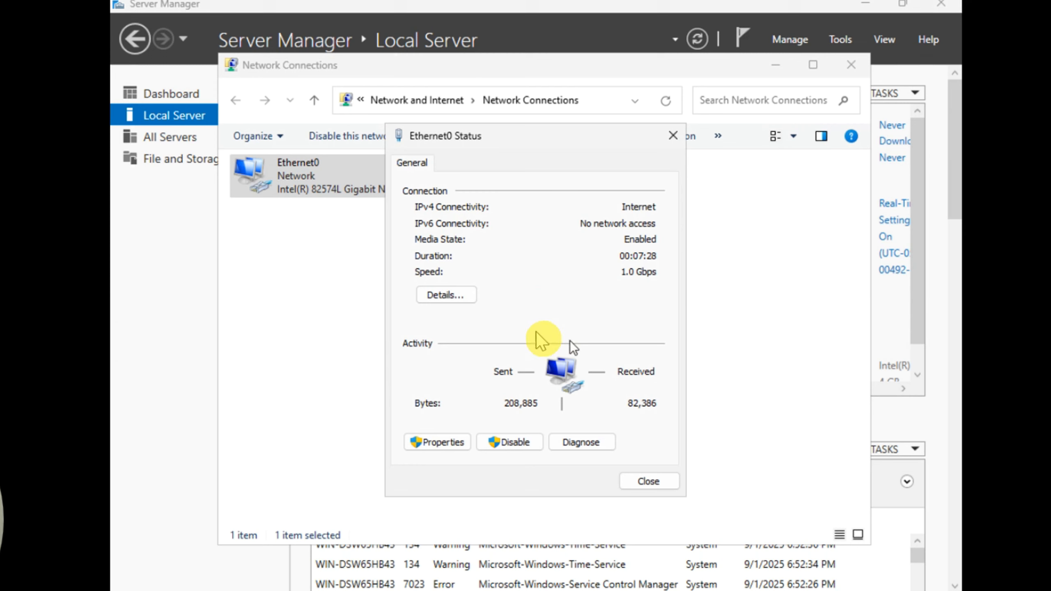
pyautogui.click(452, 300)
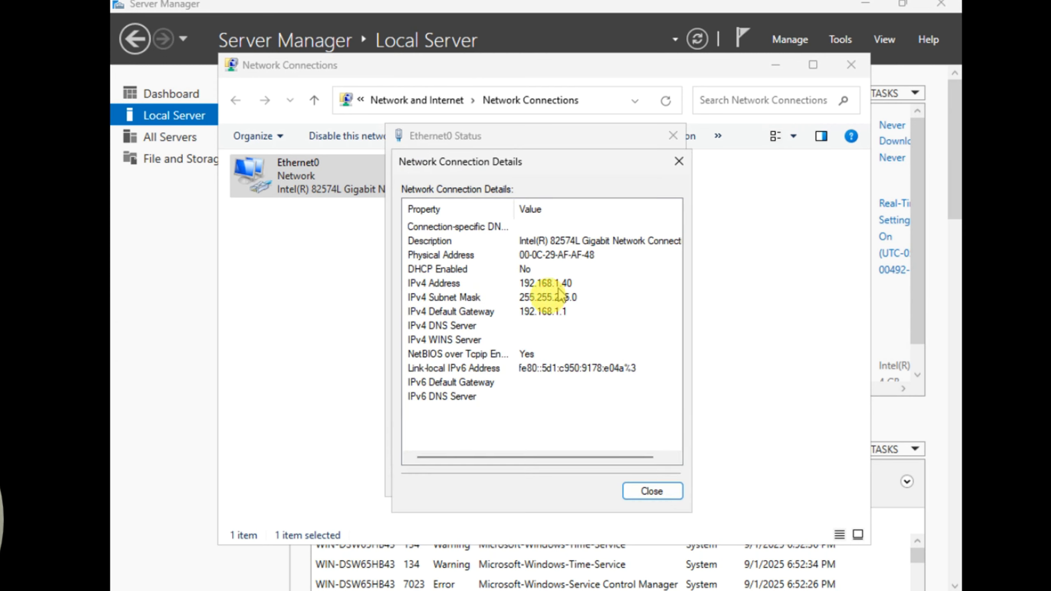
pyautogui.click(577, 284)
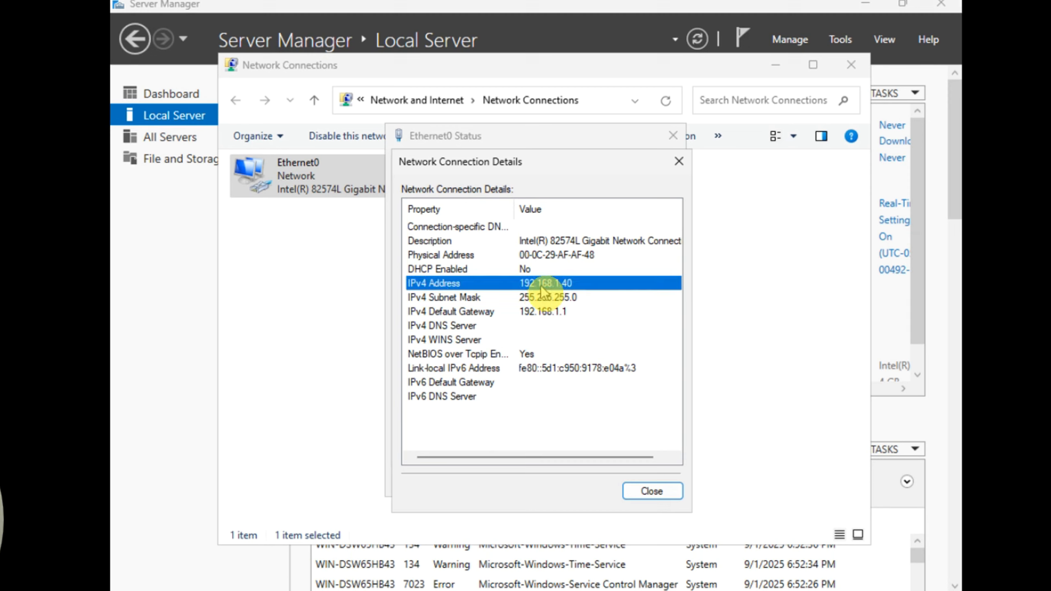
pyautogui.click(662, 496)
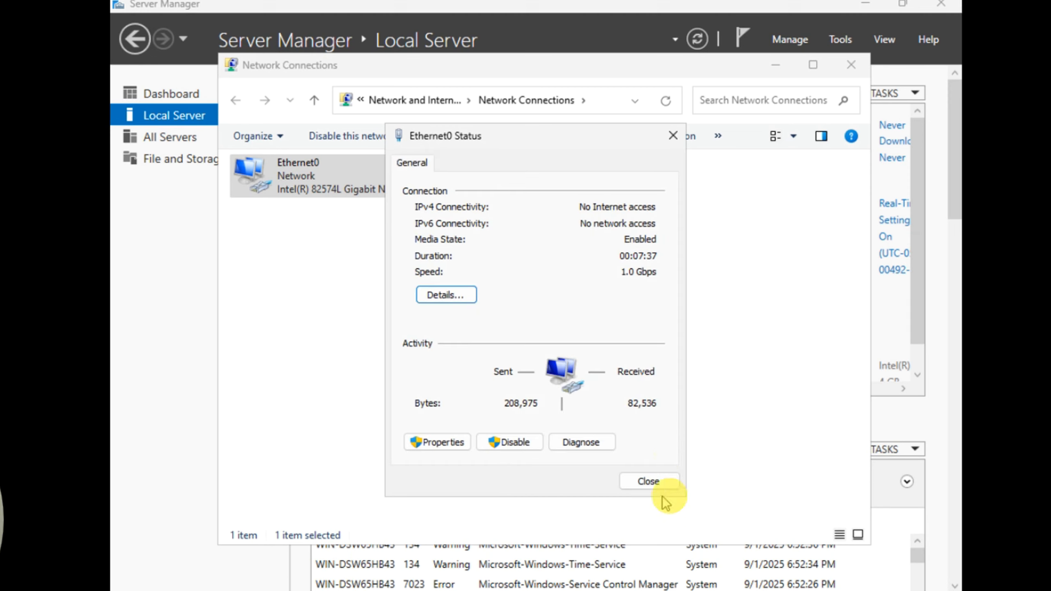
pyautogui.click(681, 140)
pyautogui.click(863, 75)
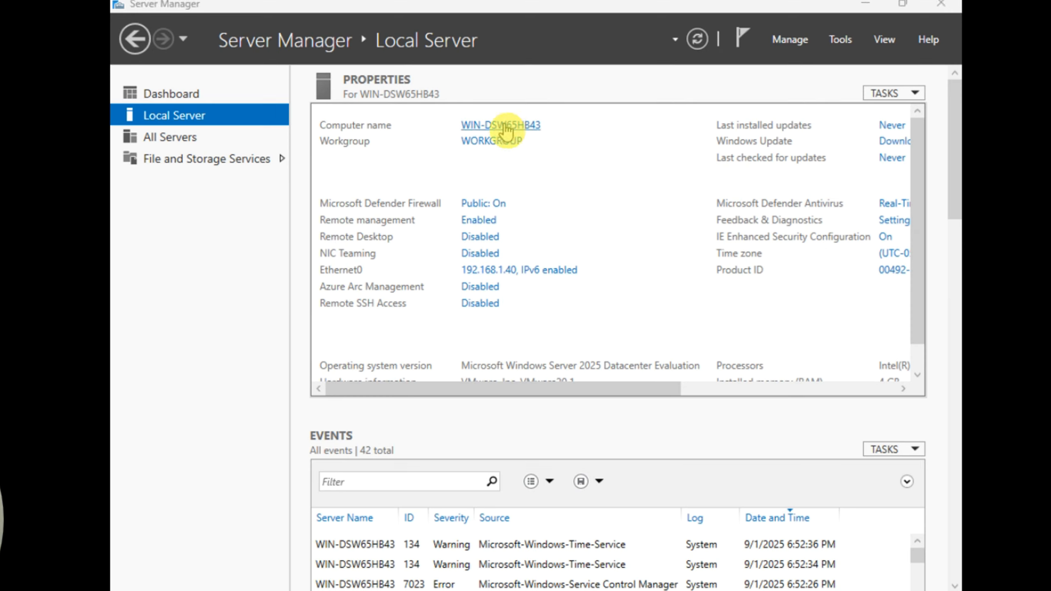
# Step: Rename the computer to CAN-DC1, keeping it in the workgroup, and close the system properties
pyautogui.click(518, 142)
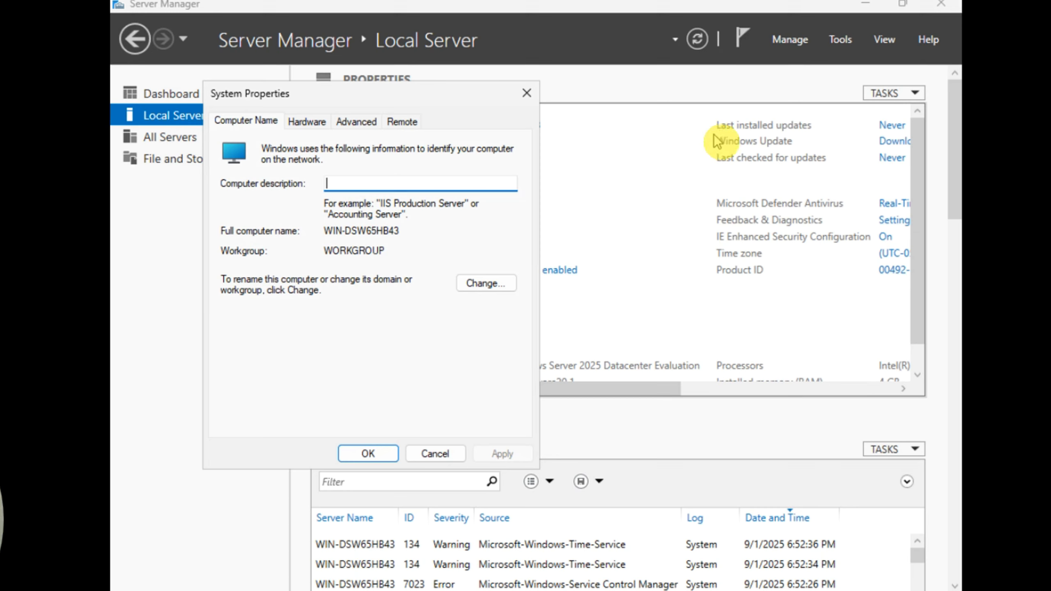
pyautogui.click(485, 285)
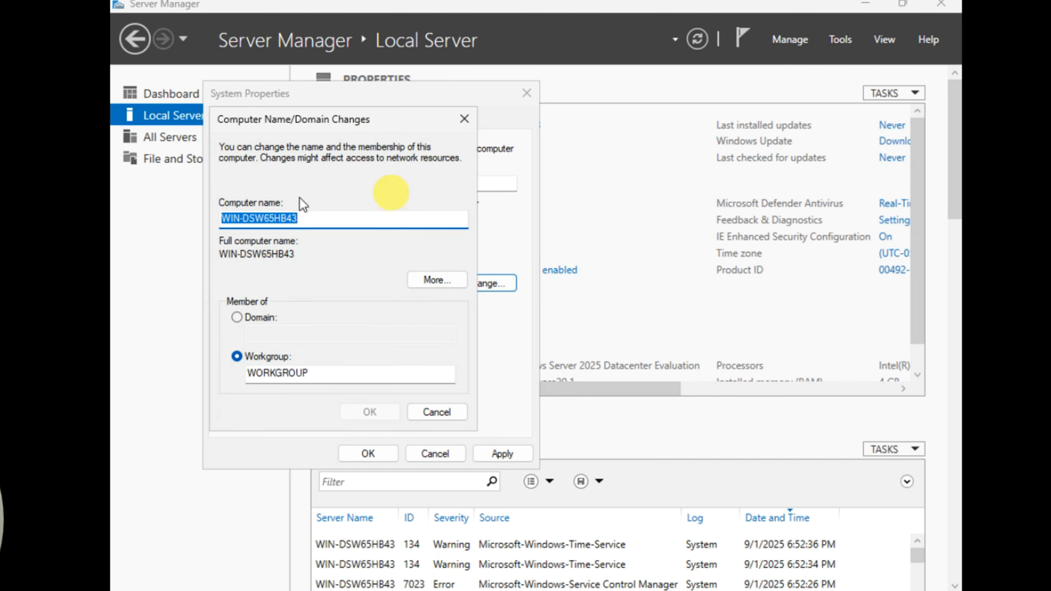
pyautogui.write('CAN-DC1')
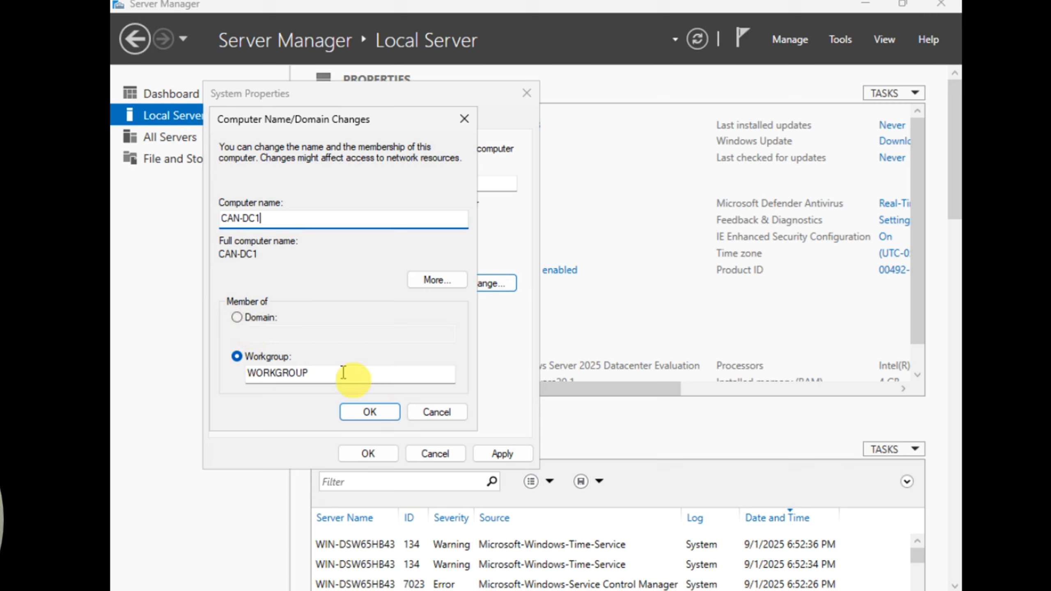
pyautogui.click(375, 414)
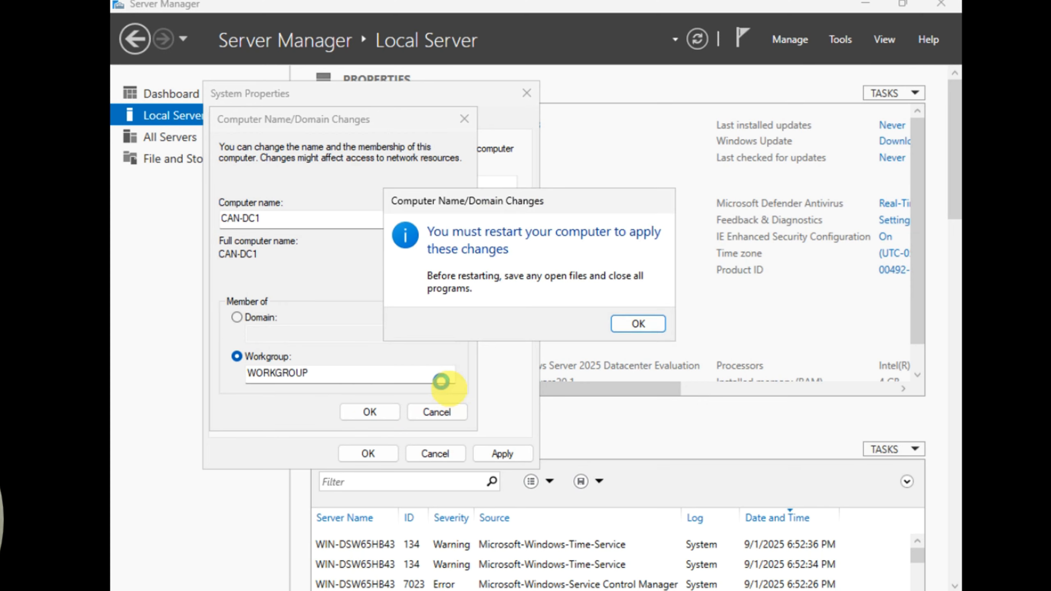
pyautogui.click(648, 325)
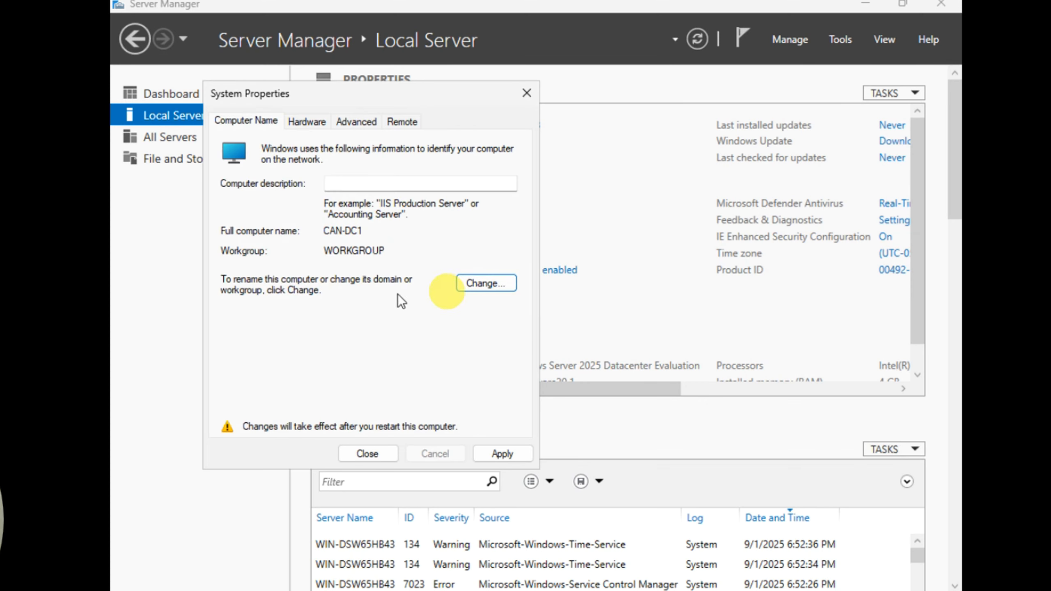
pyautogui.click(370, 454)
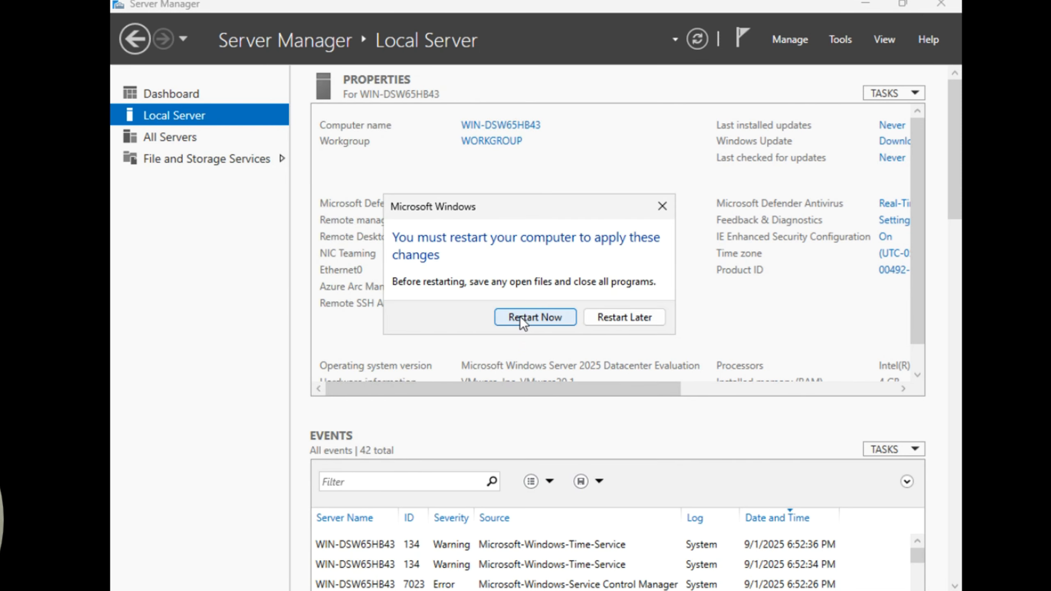
# Step: Restart the server to apply the new computer name and sign in as Administrator with the account password
pyautogui.click(520, 317)
pyautogui.click(523, 318)
pyautogui.click(525, 316)
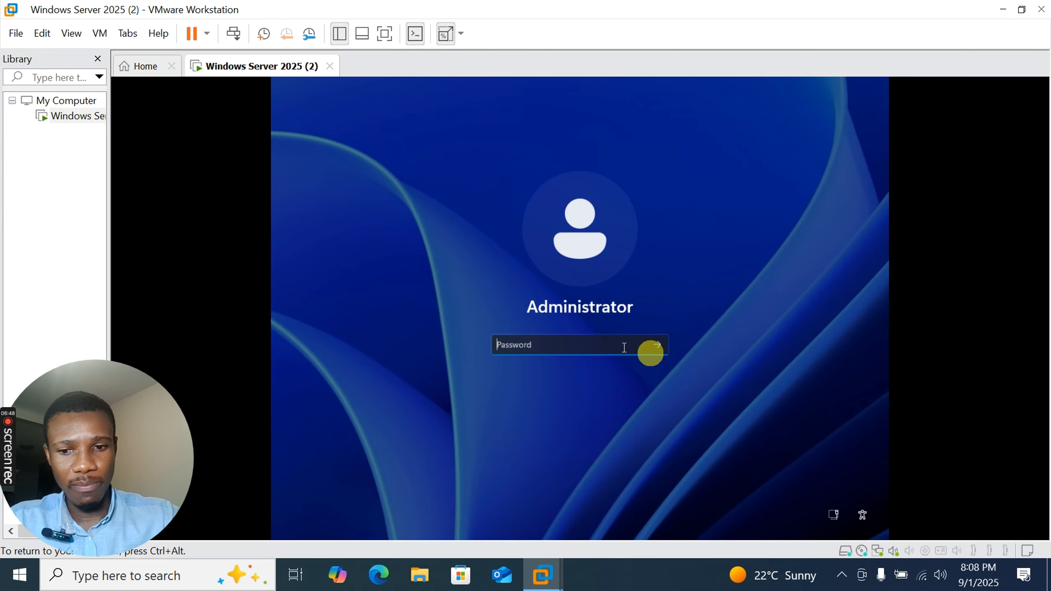
pyautogui.write('••••••••••')
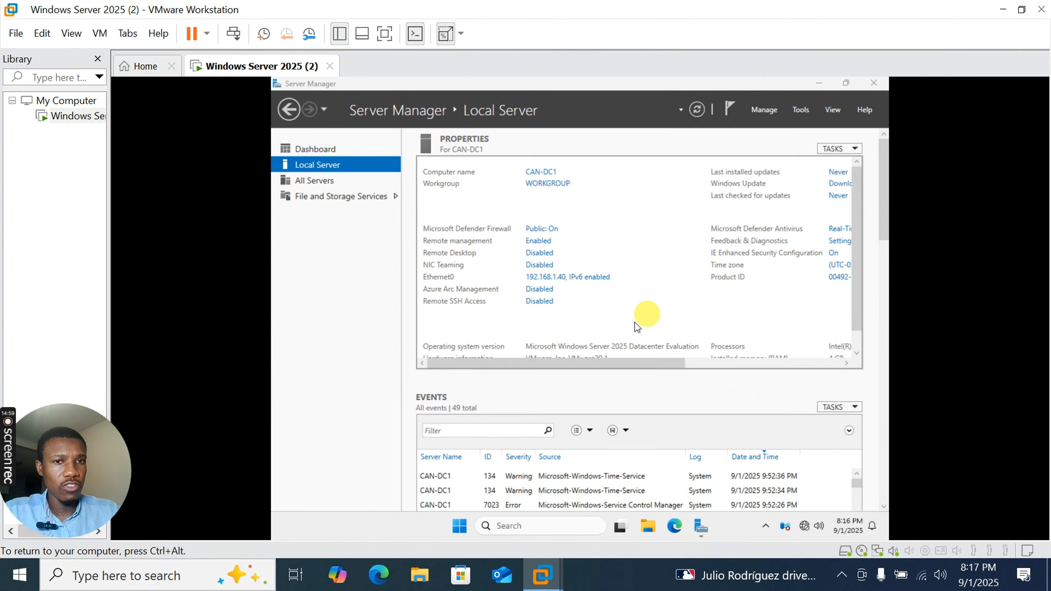
# Step: Start adding roles and features with a role-based installation on the CAN-DC1 server from the server pool
pyautogui.click(768, 110)
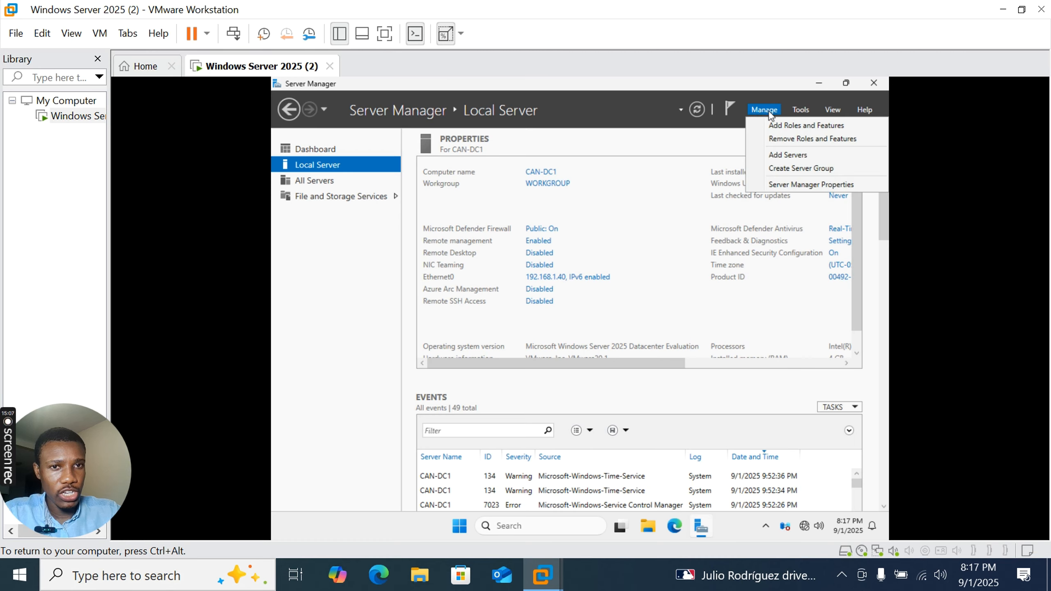
pyautogui.click(793, 110)
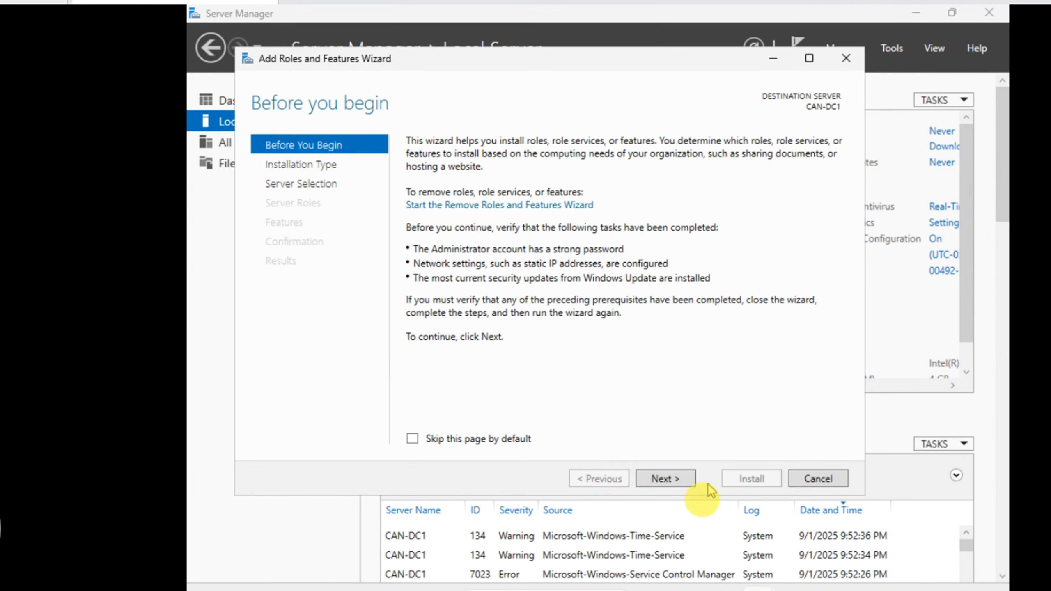
pyautogui.click(662, 479)
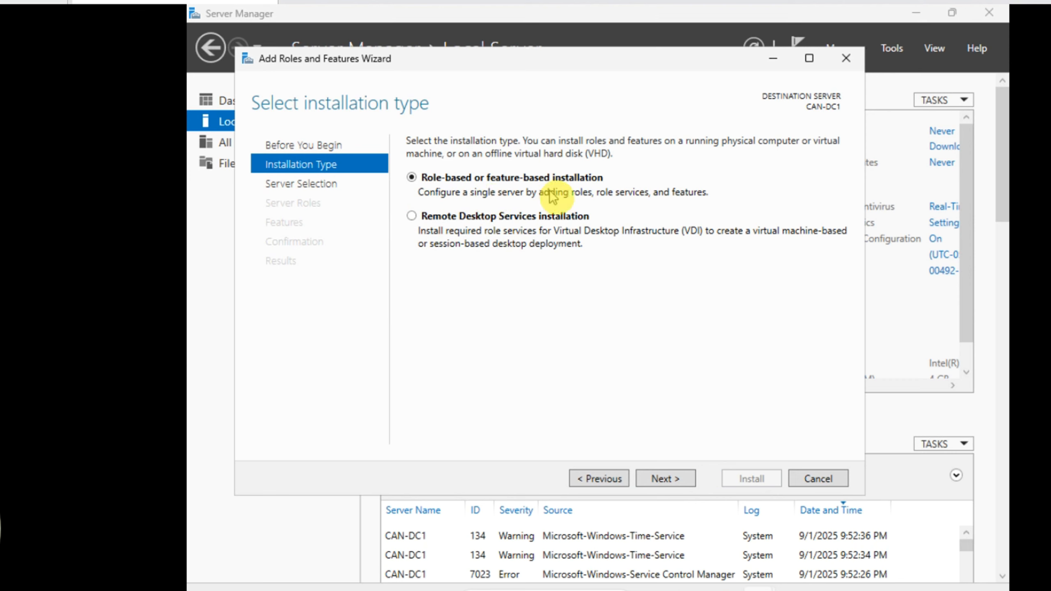
pyautogui.click(665, 478)
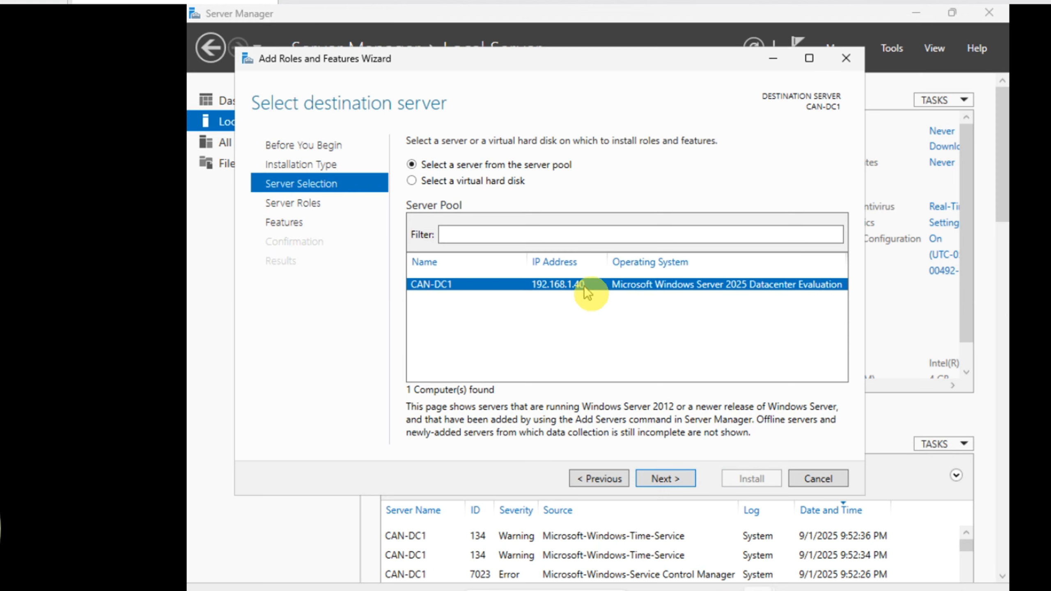
pyautogui.click(684, 480)
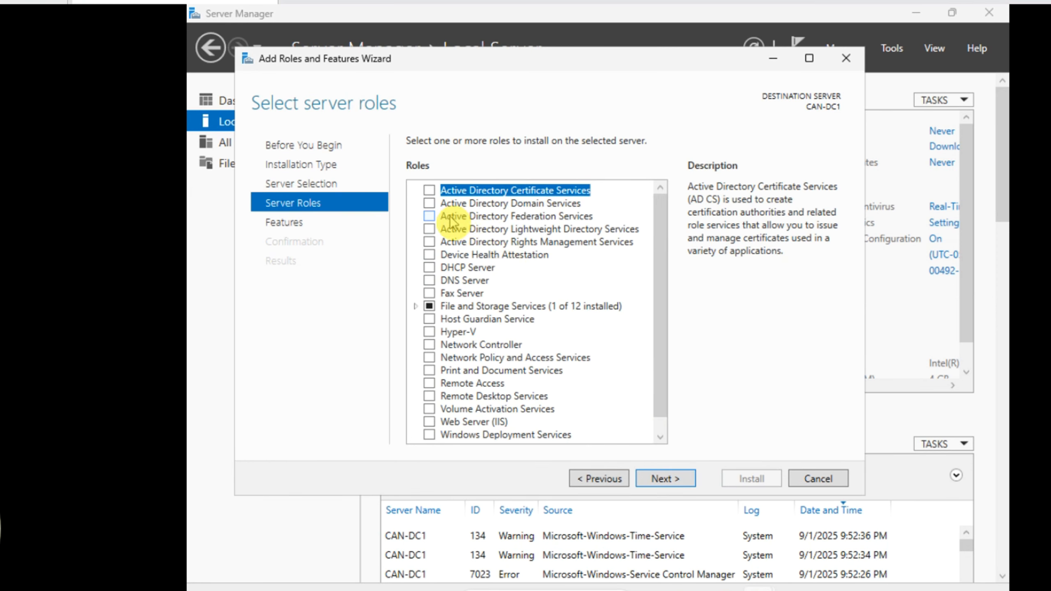
# Step: Select the Active Directory Domain Services role with its required features and management tools, keeping the default feature selection
pyautogui.click(429, 203)
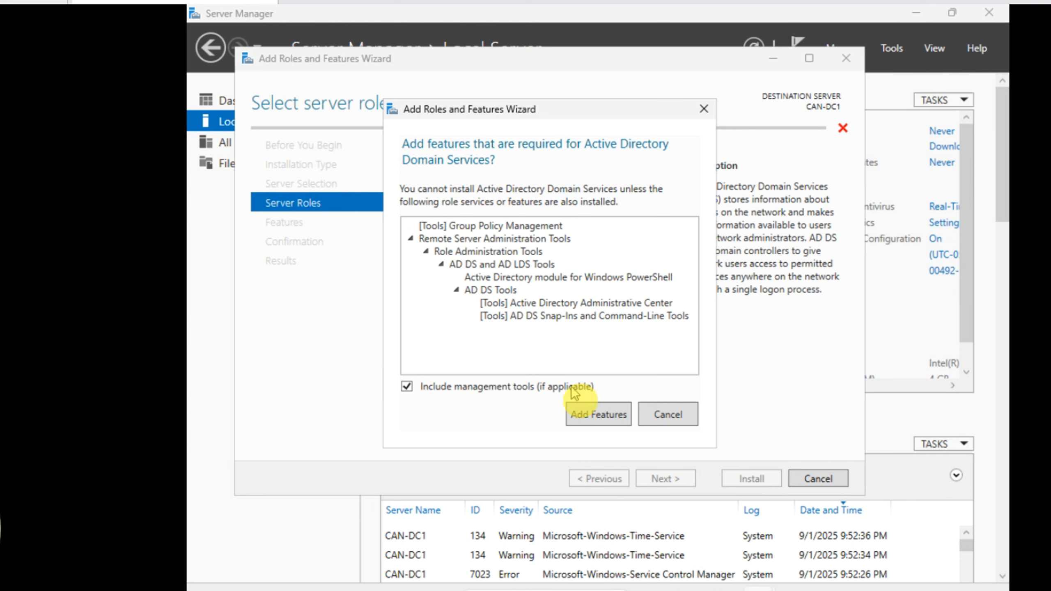
pyautogui.click(589, 413)
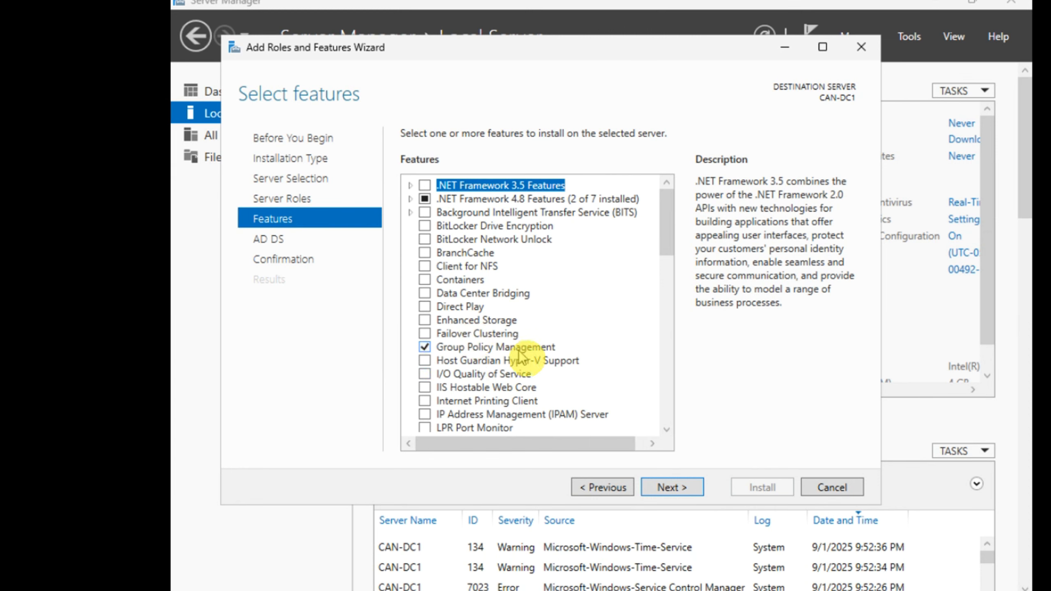
pyautogui.scroll(-4, 562, 371)
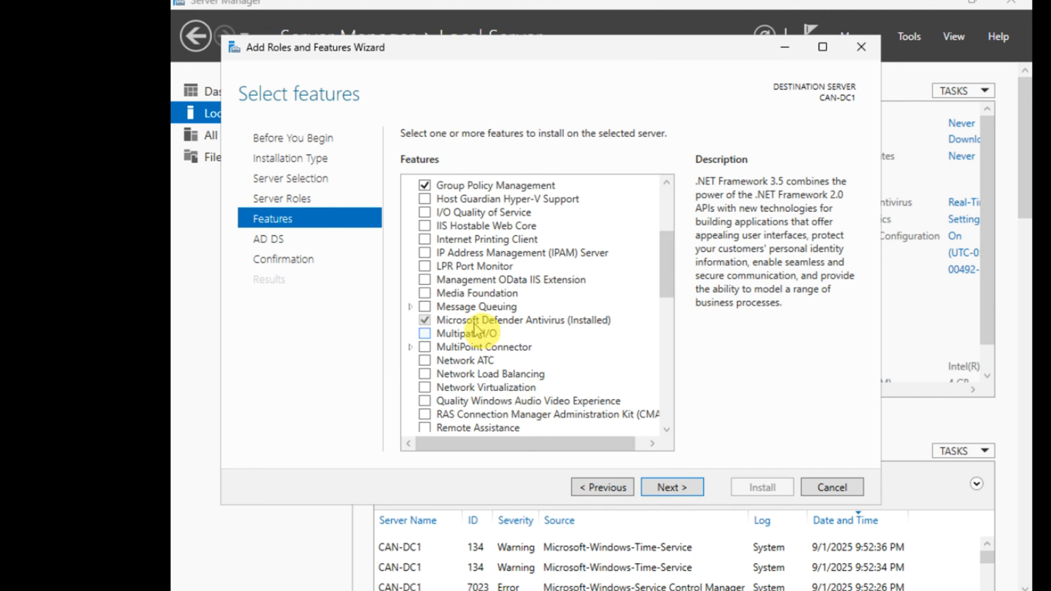
pyautogui.click(683, 492)
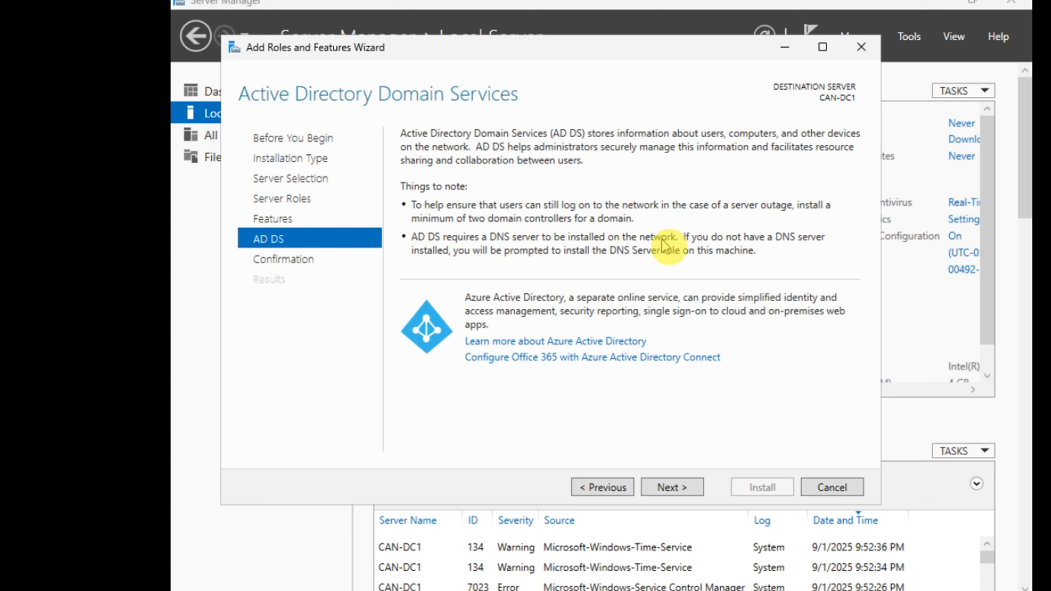
pyautogui.click(673, 488)
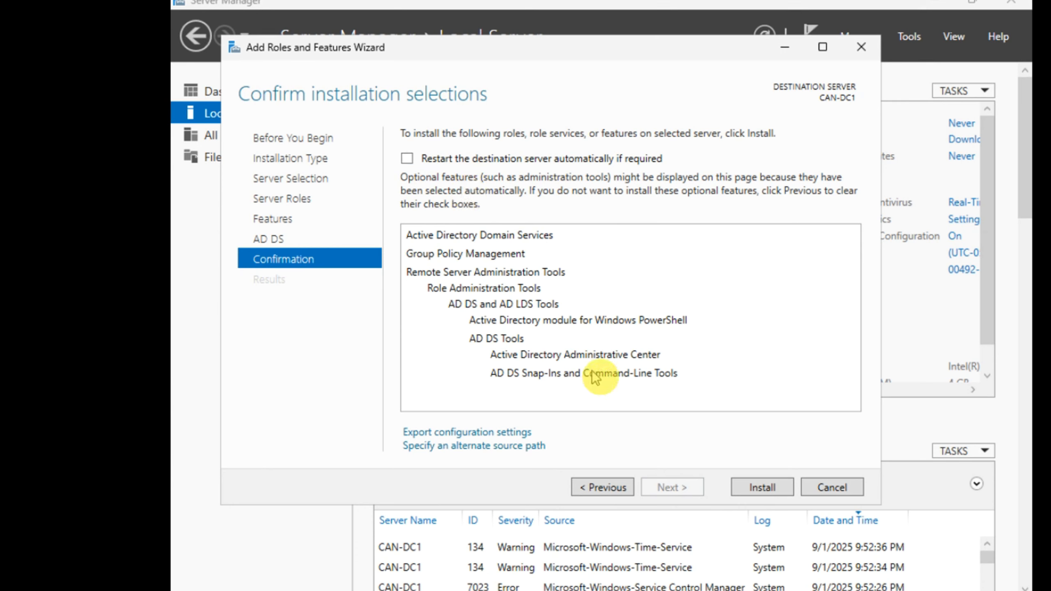
# Step: Allow automatic restart of the destination server, install the selected roles and features, and close the wizard
pyautogui.click(408, 159)
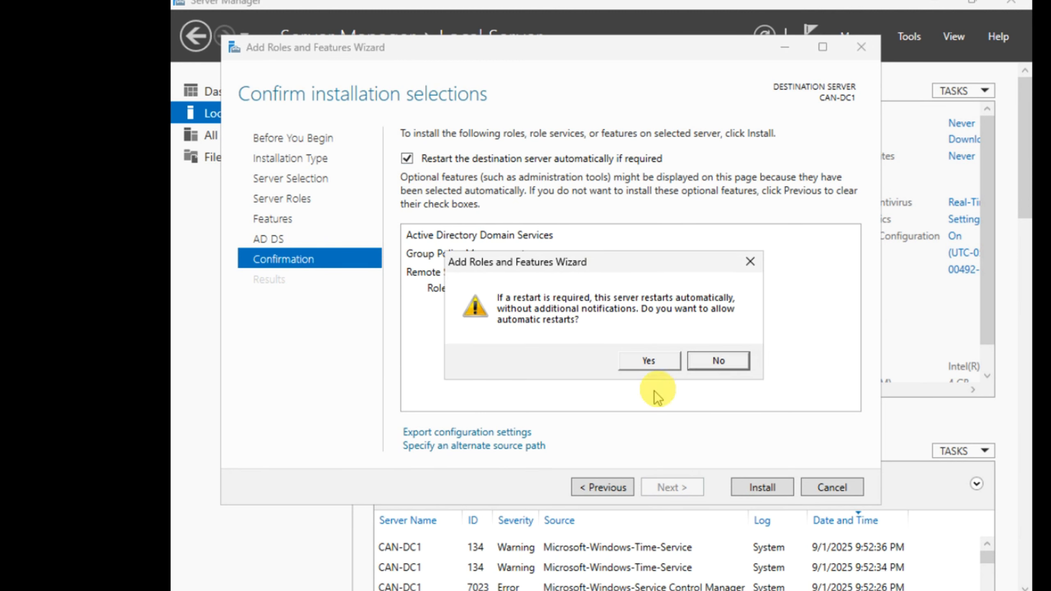
pyautogui.click(651, 364)
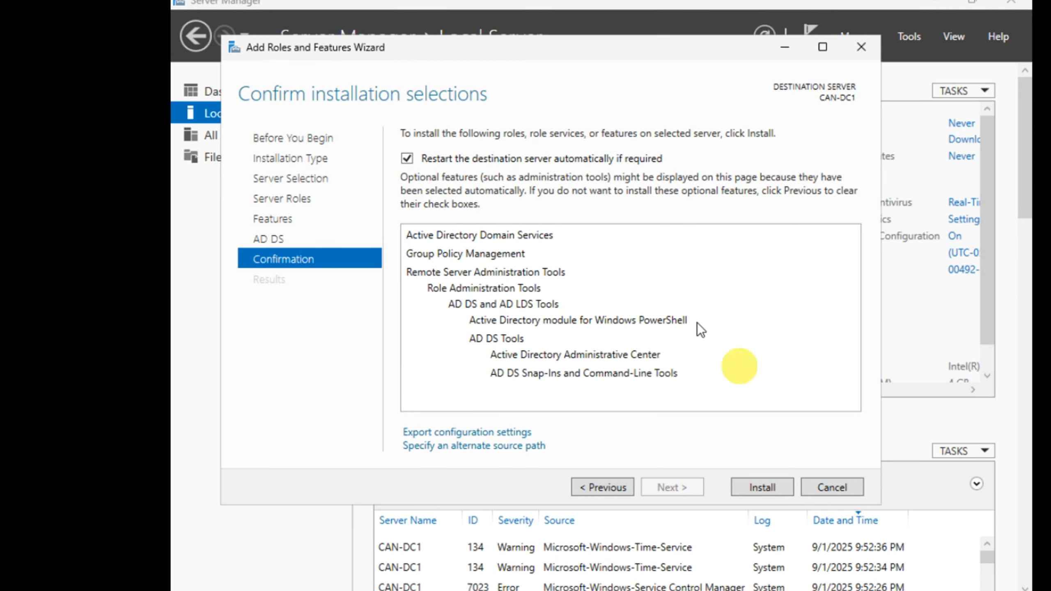
pyautogui.click(762, 488)
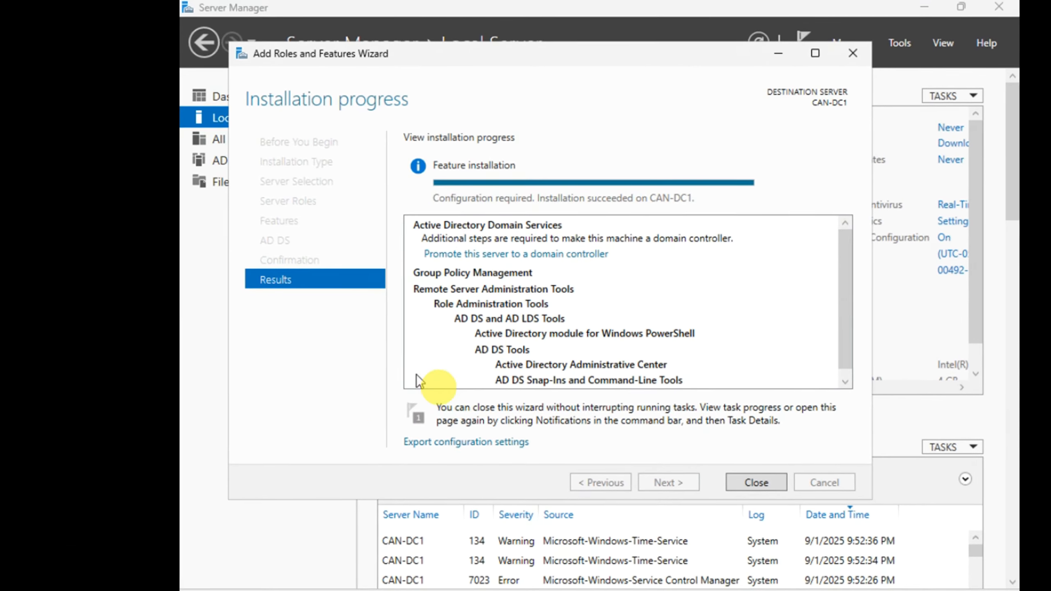
pyautogui.click(739, 478)
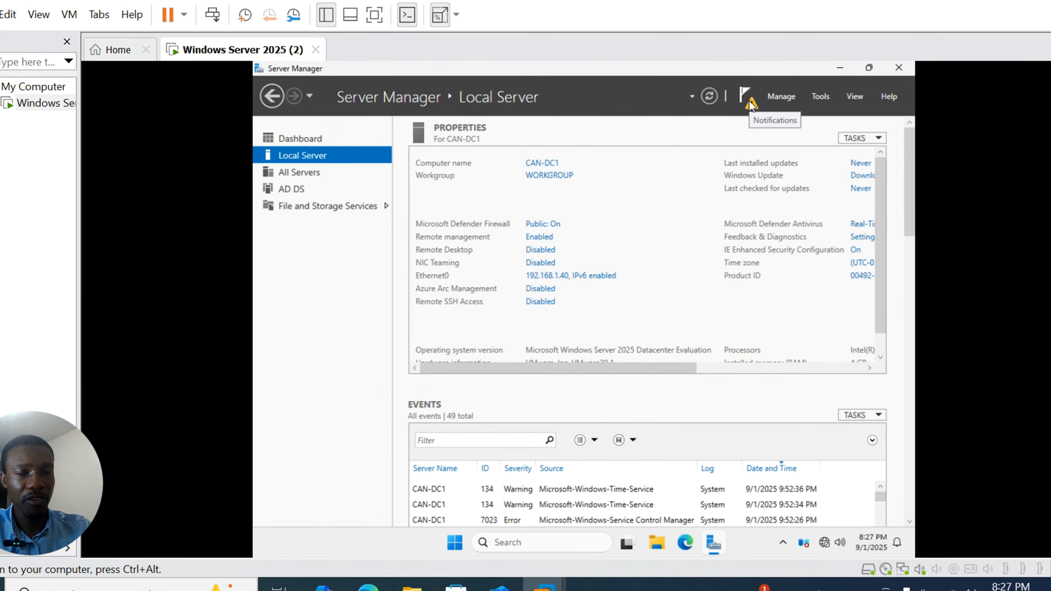
# Step: Start promoting the server to a domain controller in a new forest with root domain paulubahtech.local, keeping the Windows Server 2025 forest functional level
pyautogui.click(741, 108)
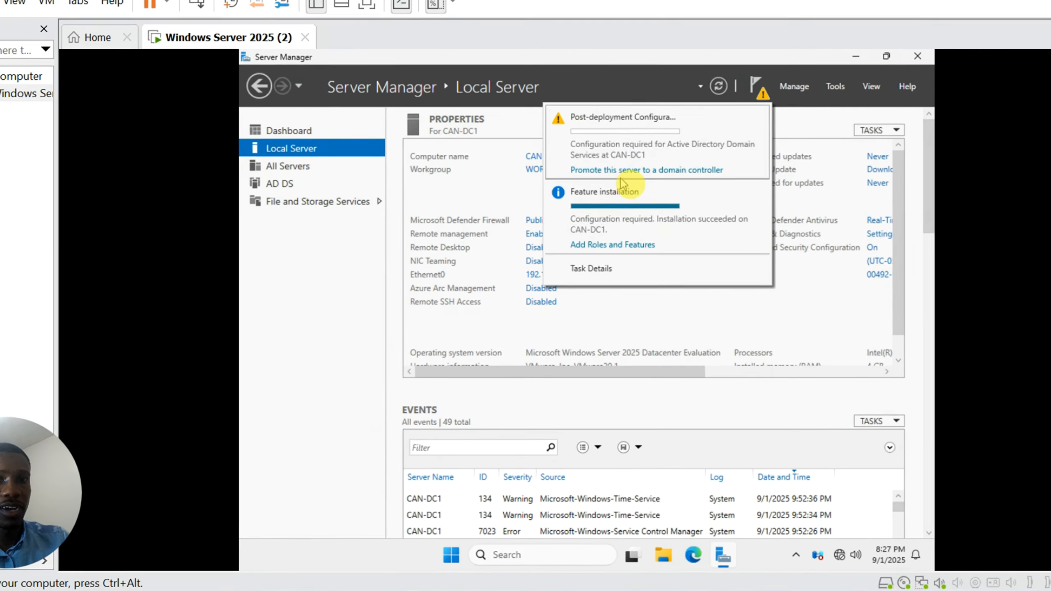
pyautogui.moveTo(667, 190)
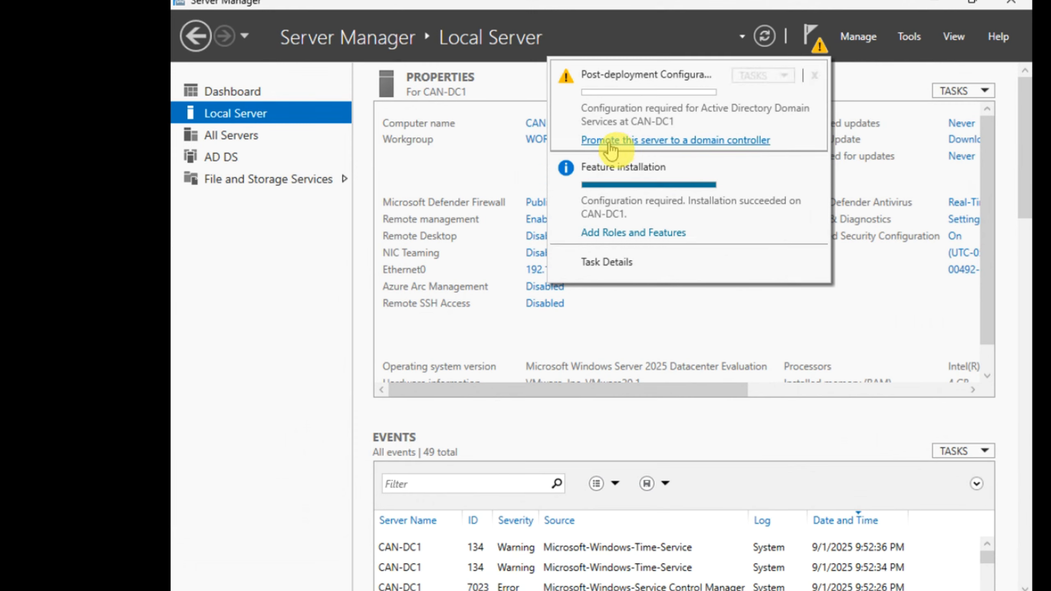
pyautogui.click(627, 141)
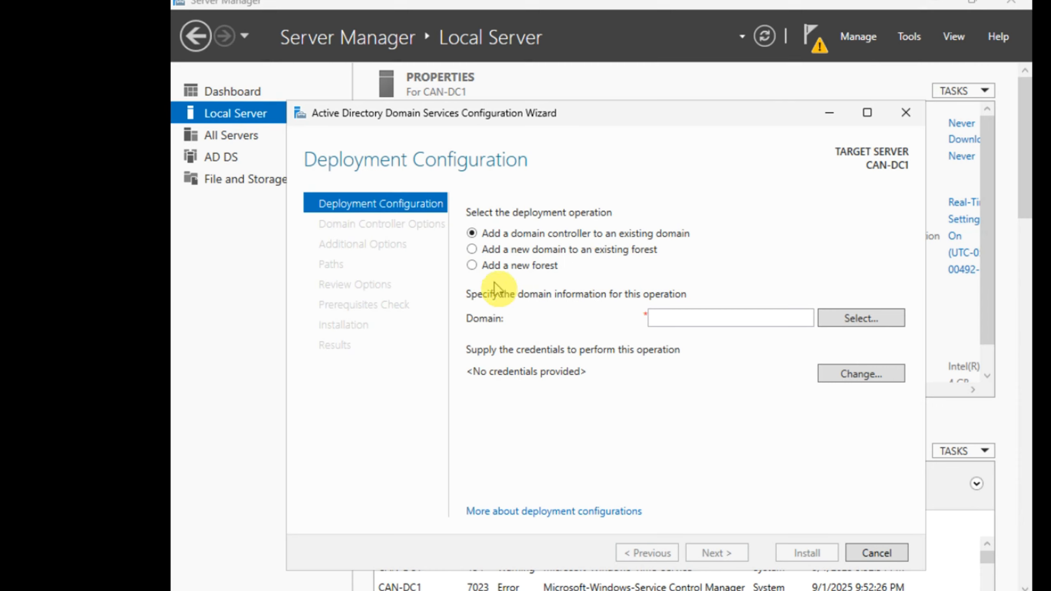
pyautogui.click(492, 269)
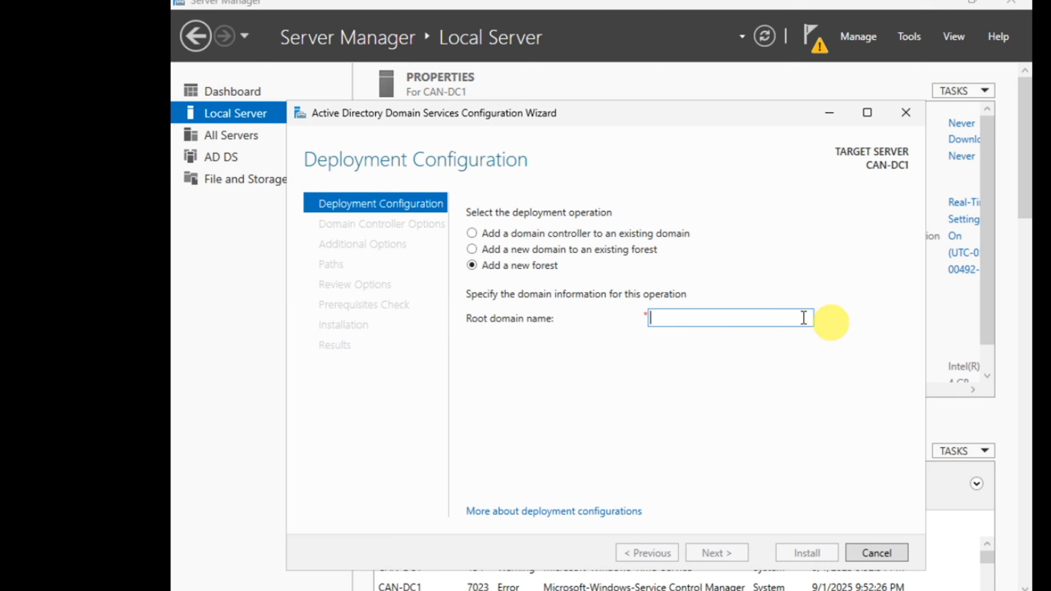
pyautogui.write('paulubahtech')
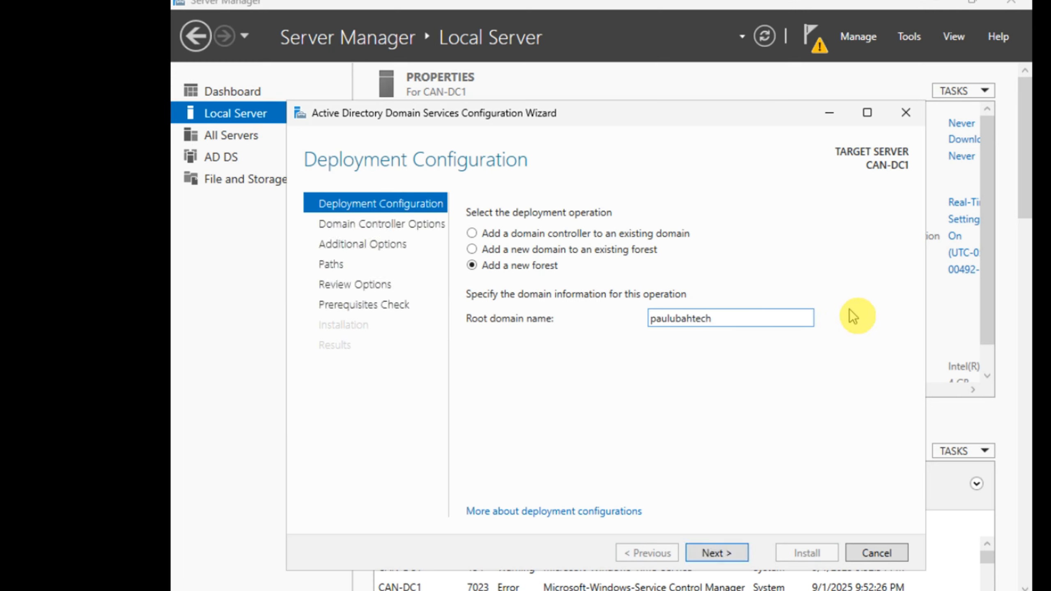
pyautogui.write('.local')
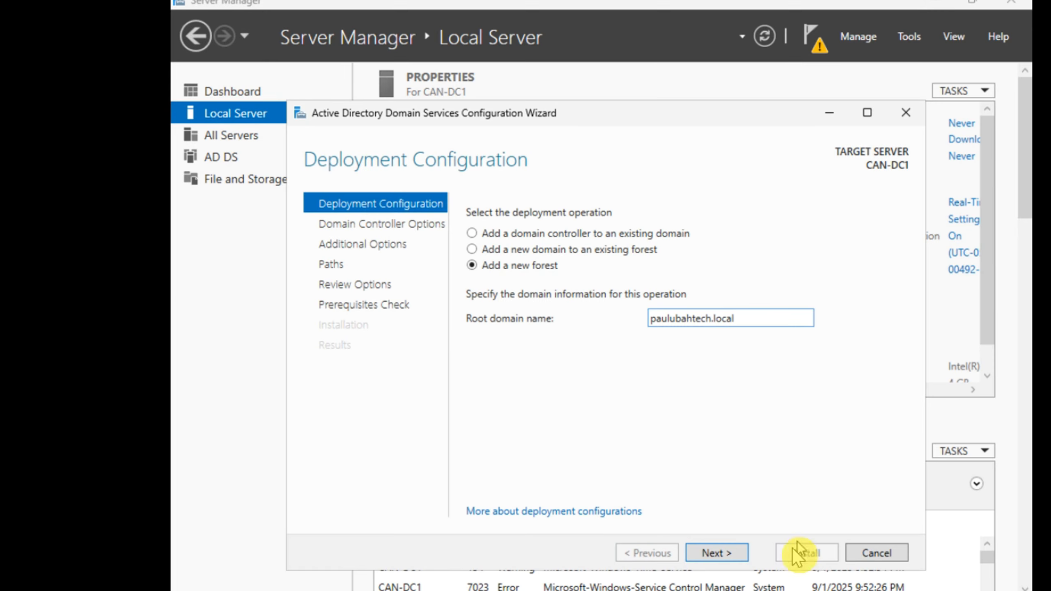
pyautogui.click(724, 553)
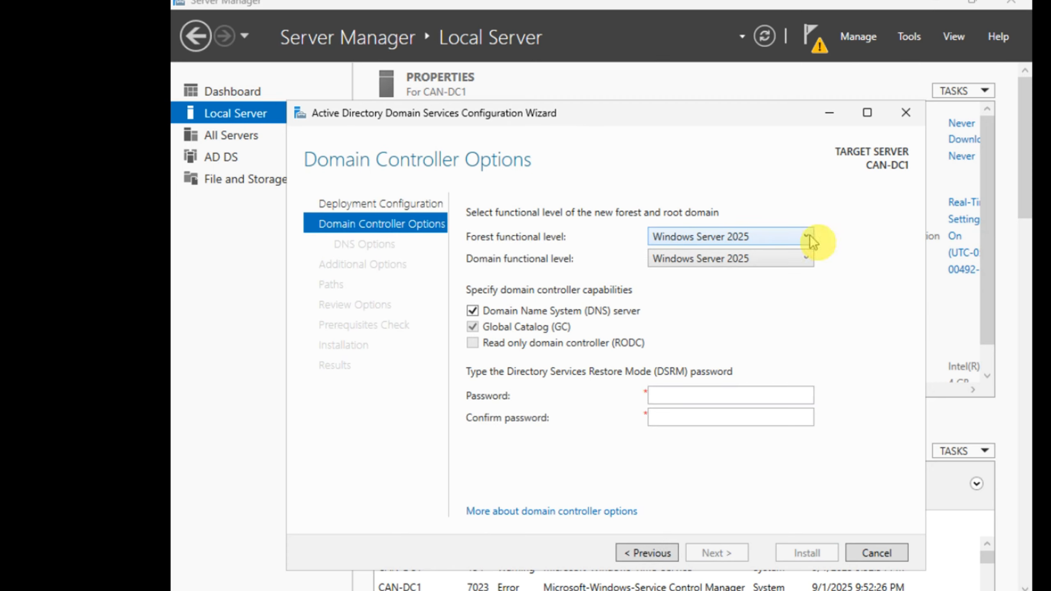
pyautogui.click(811, 236)
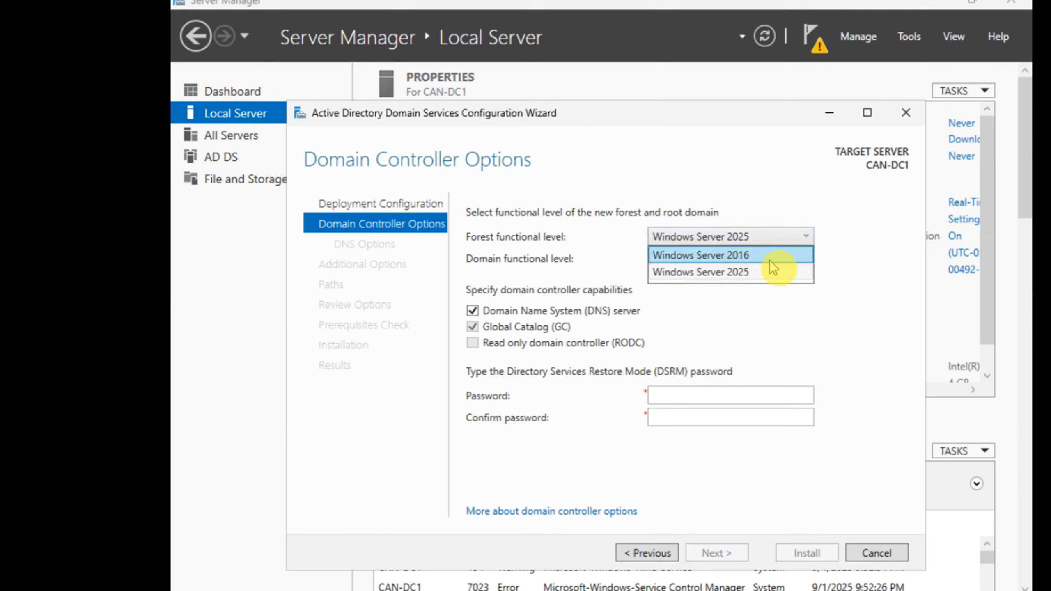
pyautogui.click(846, 250)
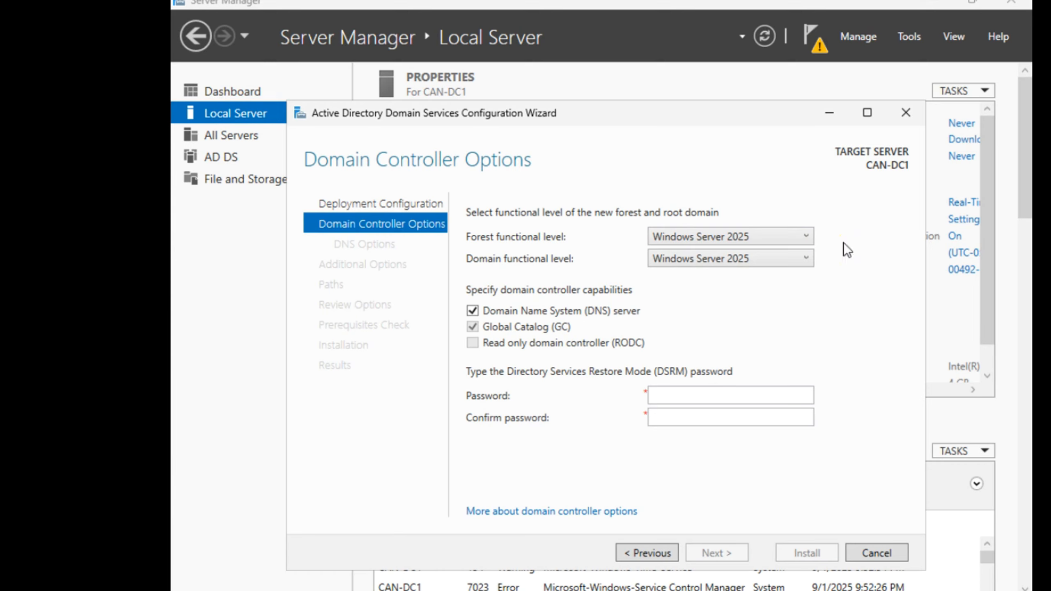
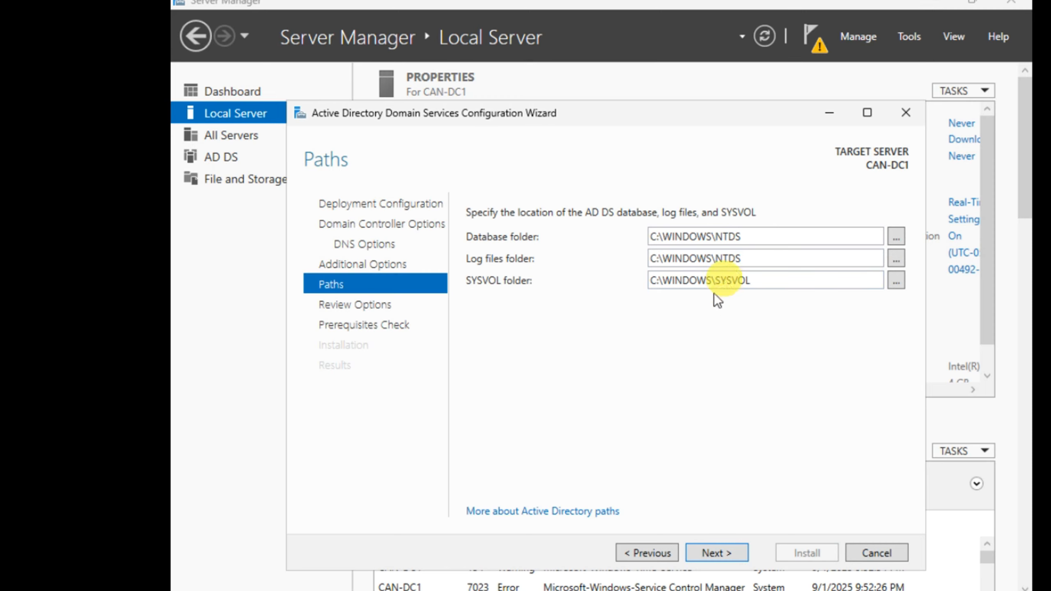
# Step: Accept the default AD DS database, log and SYSVOL folders, review the selected options and run the prerequisites check
pyautogui.click(711, 555)
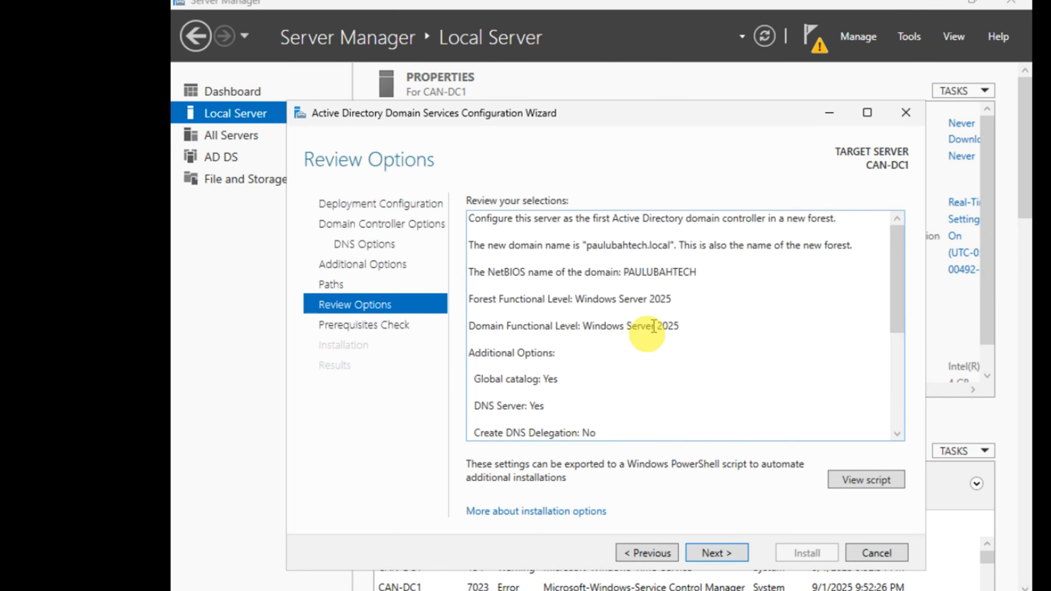
pyautogui.scroll(-3, 595, 346)
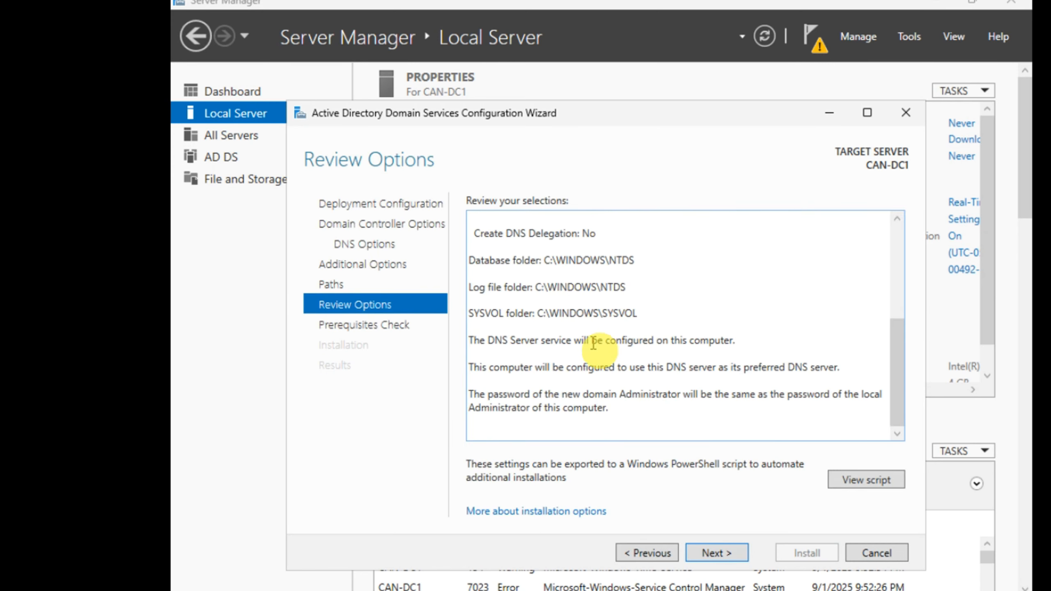
pyautogui.scroll(3, 596, 345)
pyautogui.scroll(-3, 595, 345)
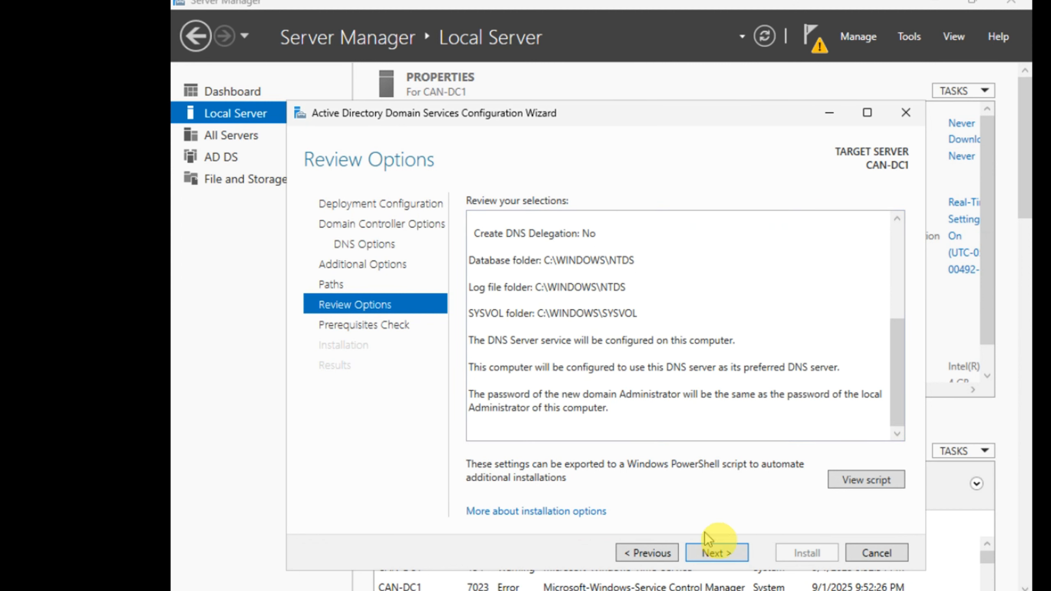
pyautogui.click(718, 555)
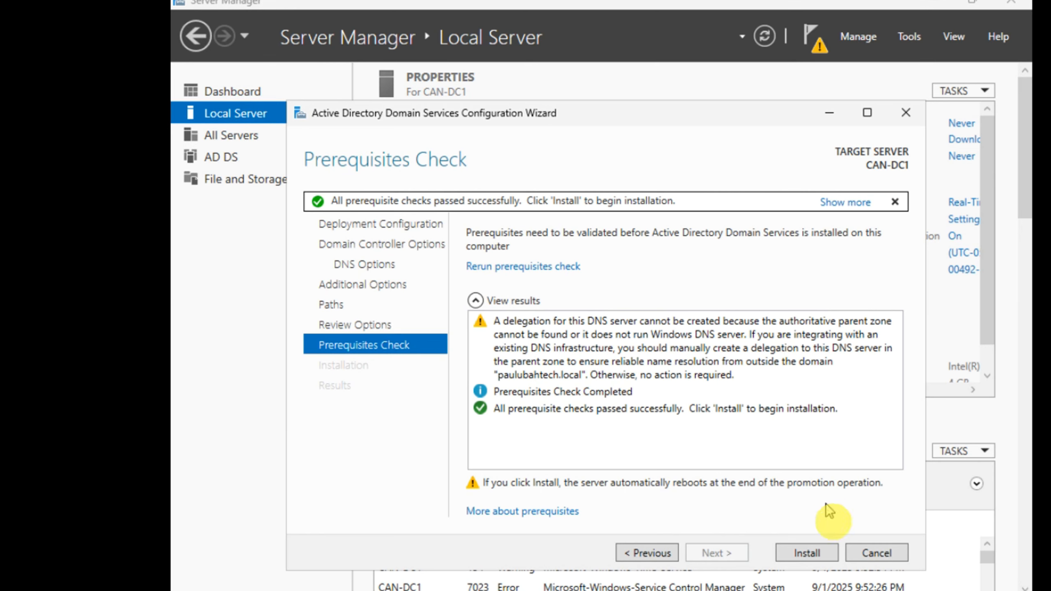
# Step: Install the domain controller configuration, then dismiss the sign-out notice and close the configuration wizard
pyautogui.click(807, 553)
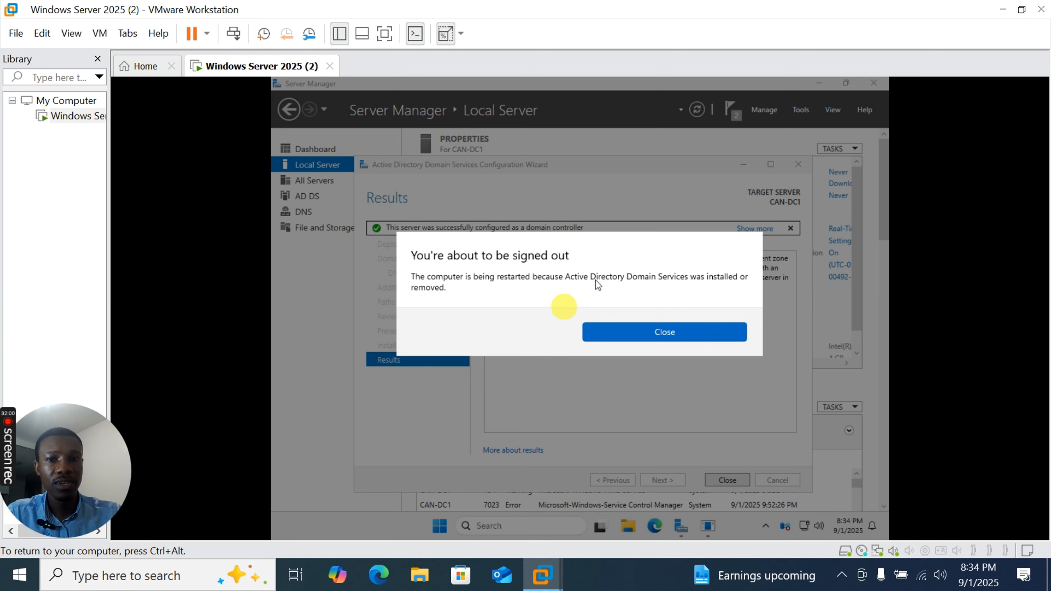
pyautogui.click(679, 336)
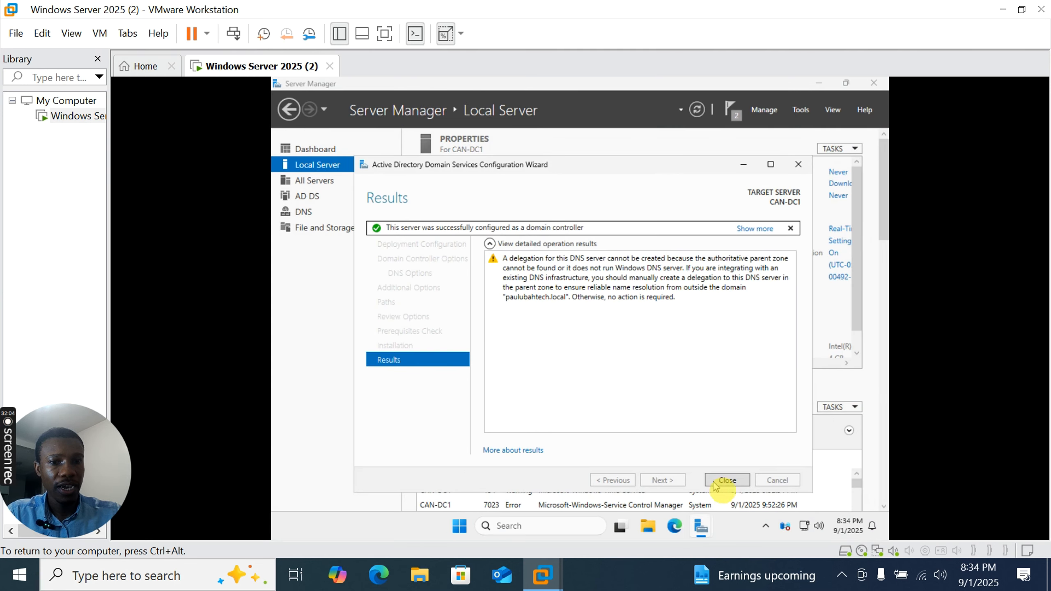
pyautogui.click(728, 480)
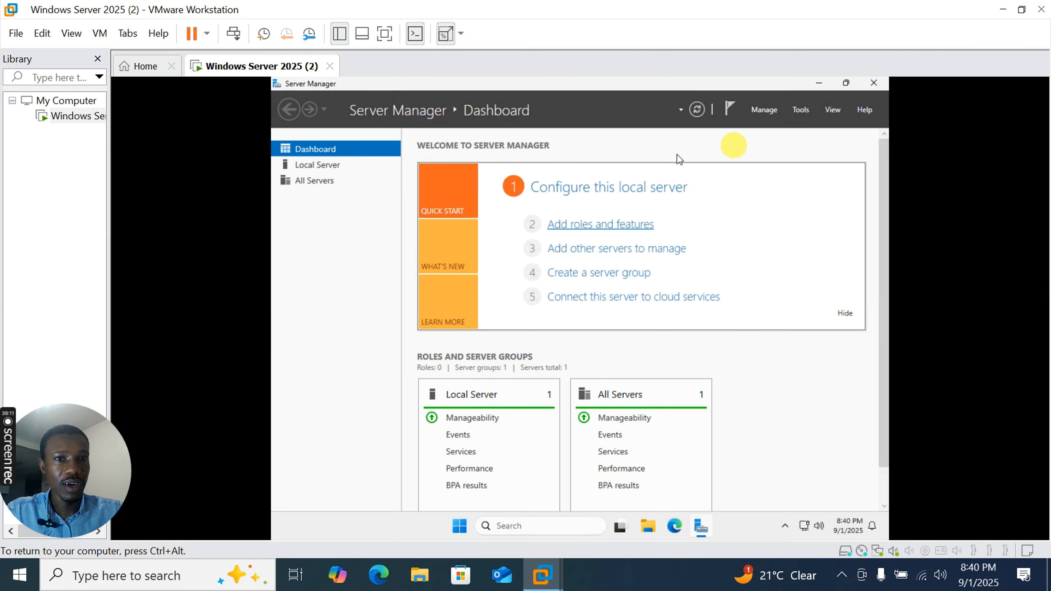
# Step: Open Active Directory Users and Computers and expand the paulubahtech.local domain to show its containers
pyautogui.click(800, 110)
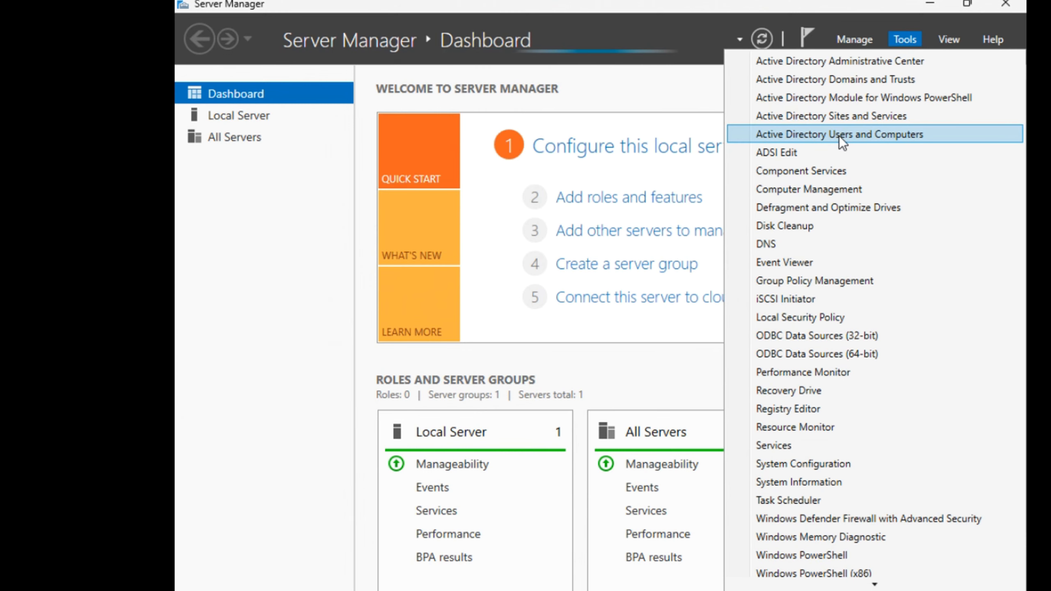
pyautogui.click(840, 136)
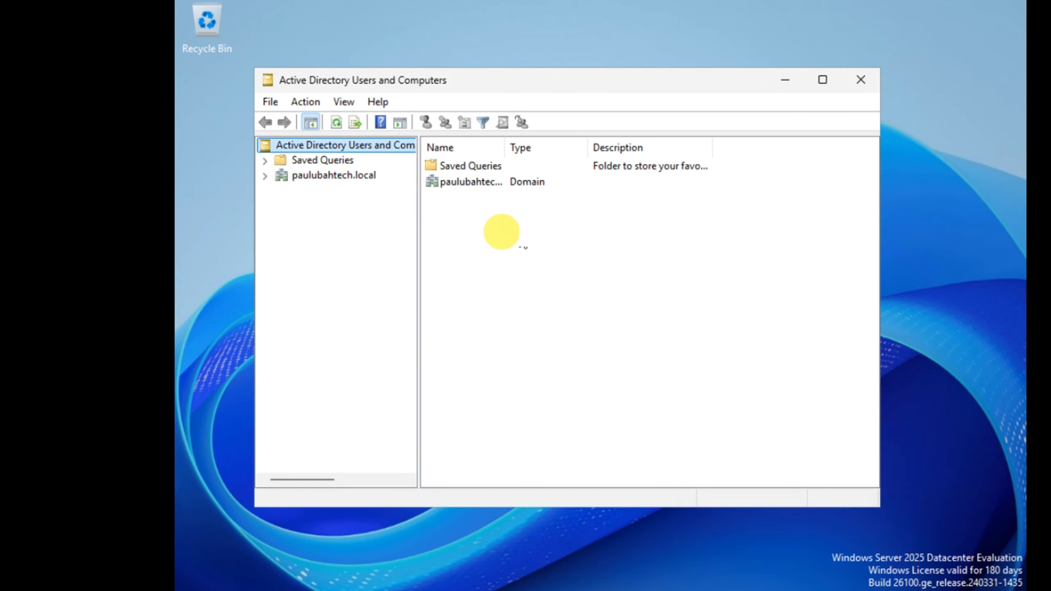
pyautogui.click(316, 176)
pyautogui.click(317, 177)
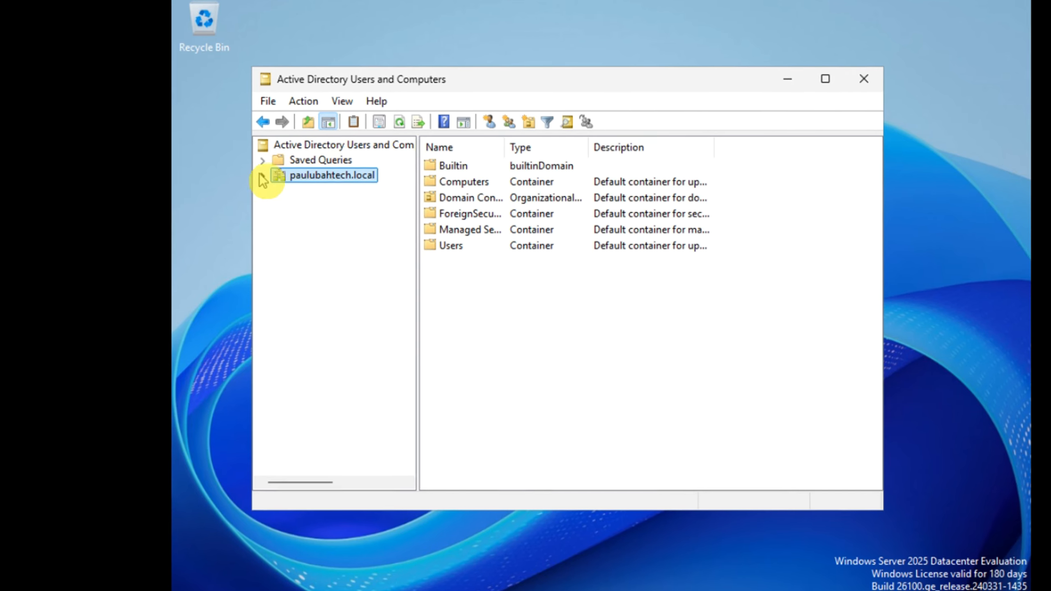
pyautogui.click(238, 176)
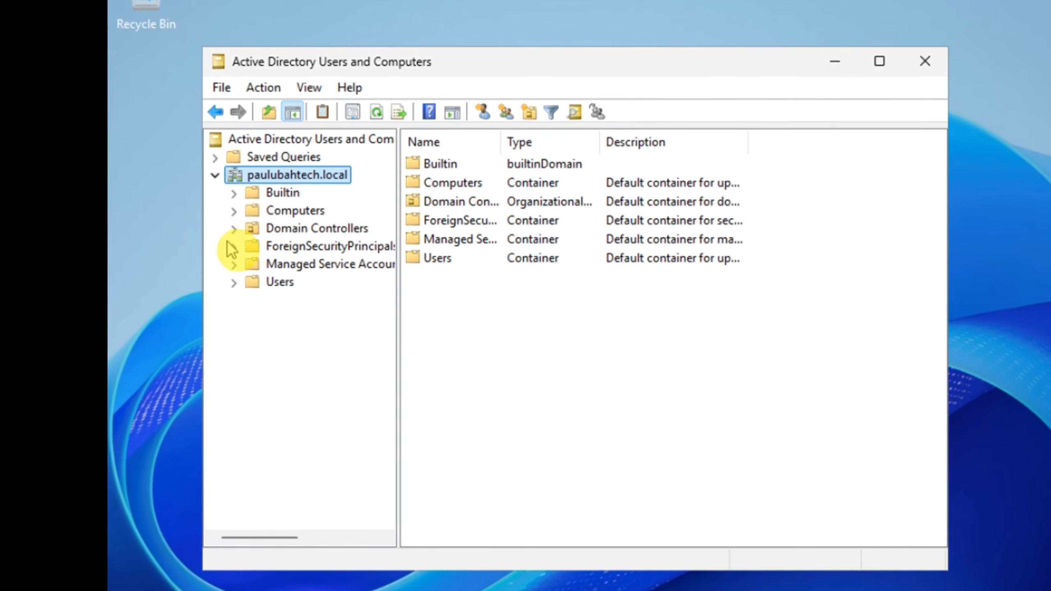
# Step: Create an organizational unit named CANADA IT DEPT directly under the paulubahtech.local domain, keeping protection from accidental deletion
pyautogui.click(306, 219)
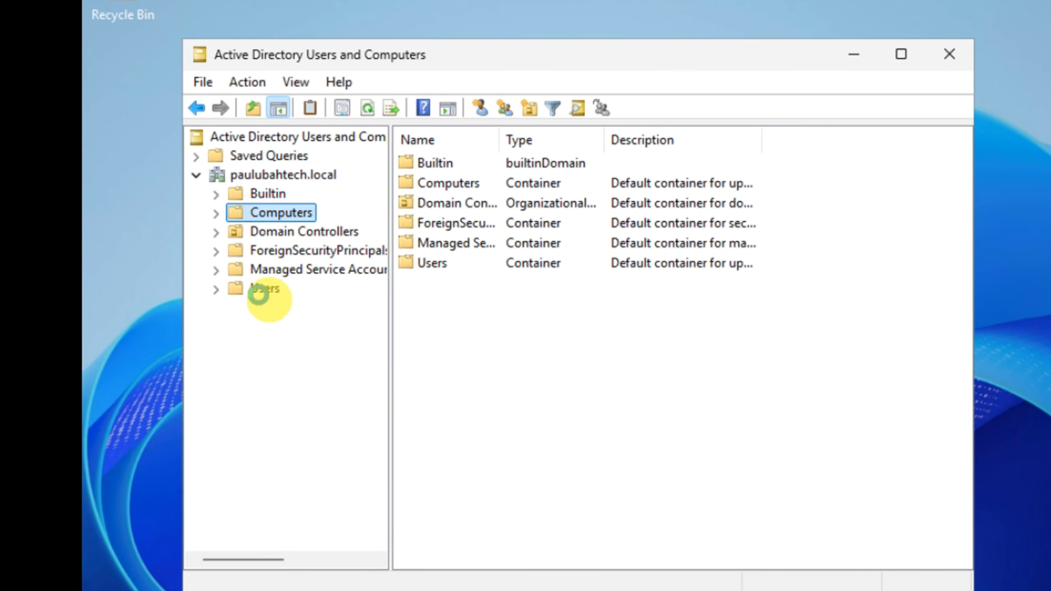
pyautogui.click(265, 290)
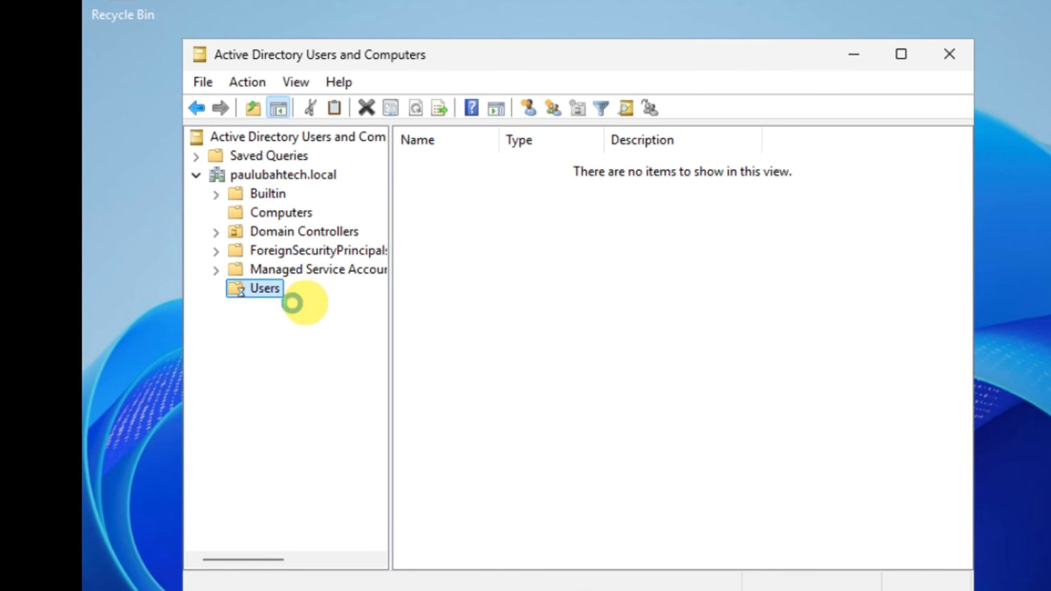
pyautogui.click(279, 176)
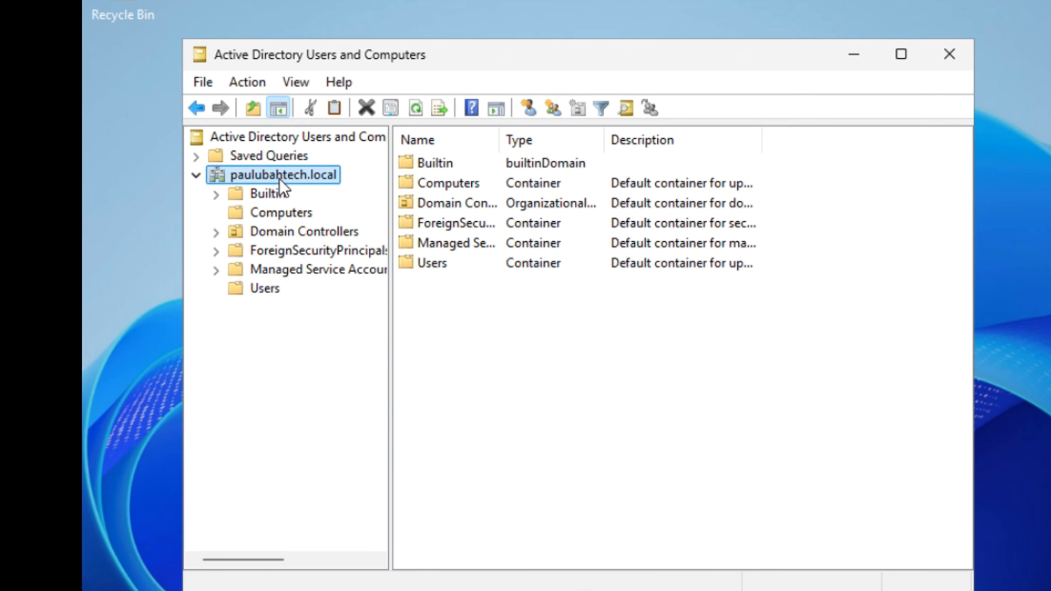
pyautogui.rightClick(282, 178)
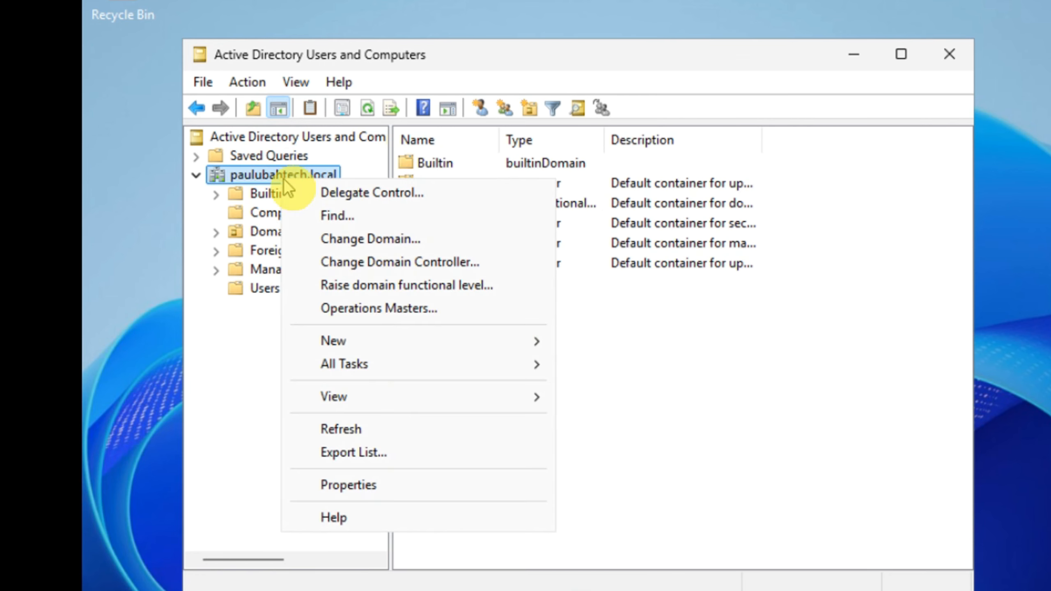
pyautogui.moveTo(387, 348)
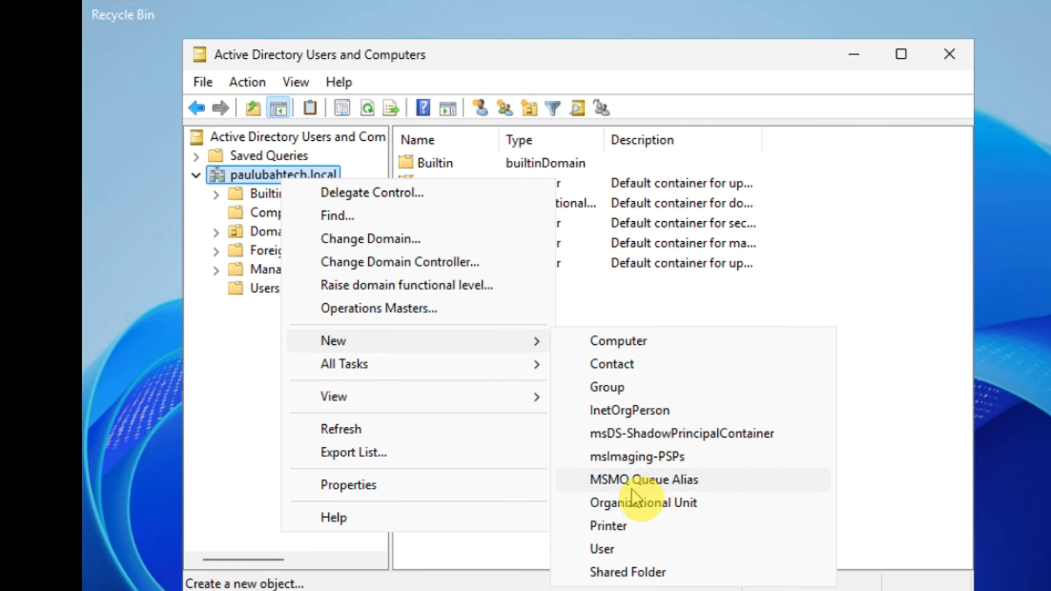
pyautogui.click(631, 506)
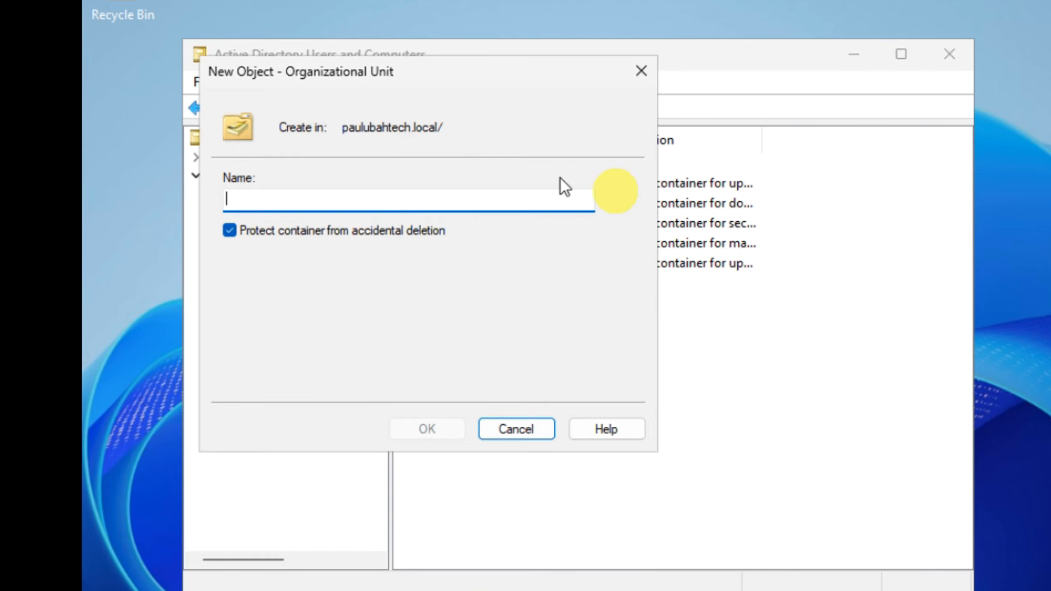
pyautogui.write('CANADA S')
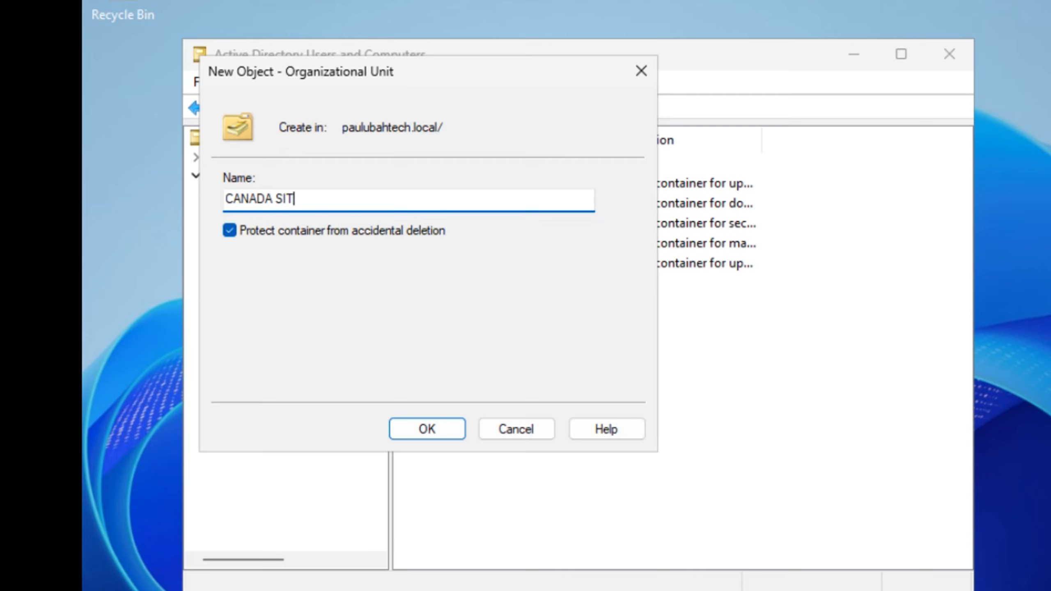
pyautogui.press('BackSpace')
pyautogui.write('IT DEPT')
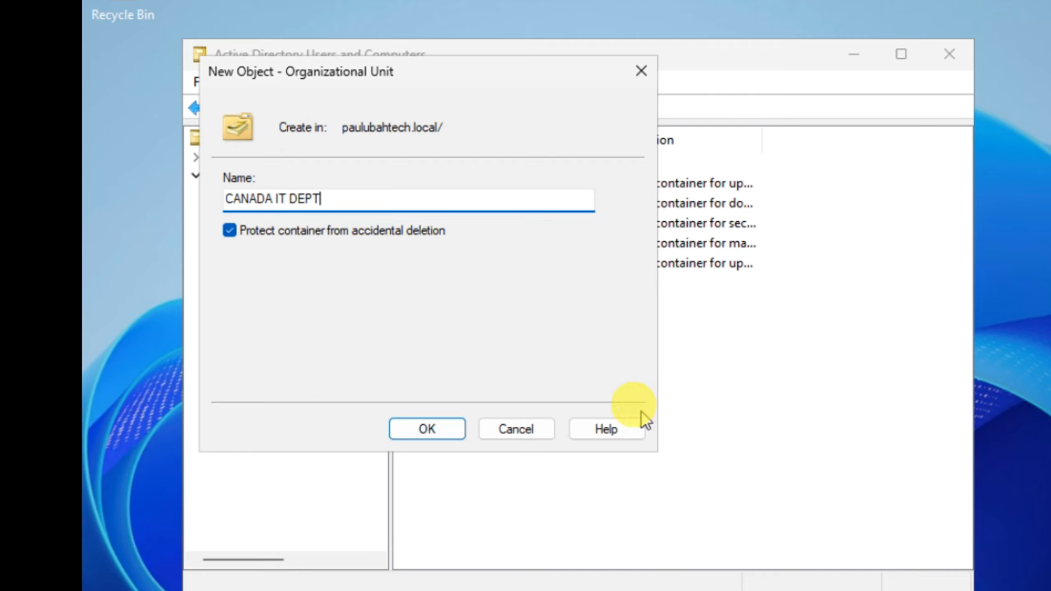
pyautogui.click(430, 430)
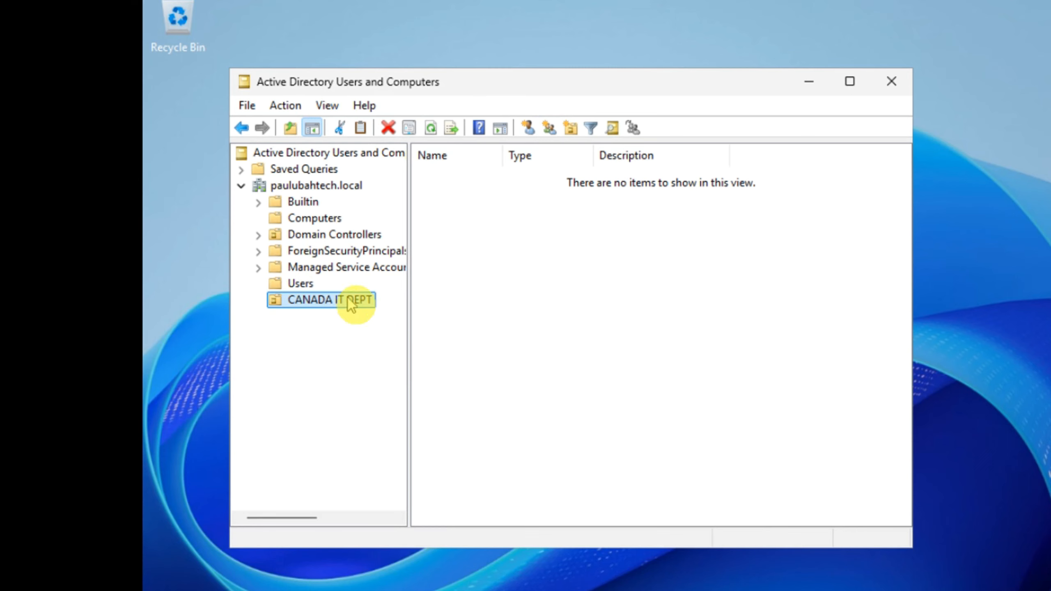
# Step: Create a nested organizational unit named USERS inside CANADA IT DEPT, keeping protection from accidental deletion
pyautogui.rightClick(348, 298)
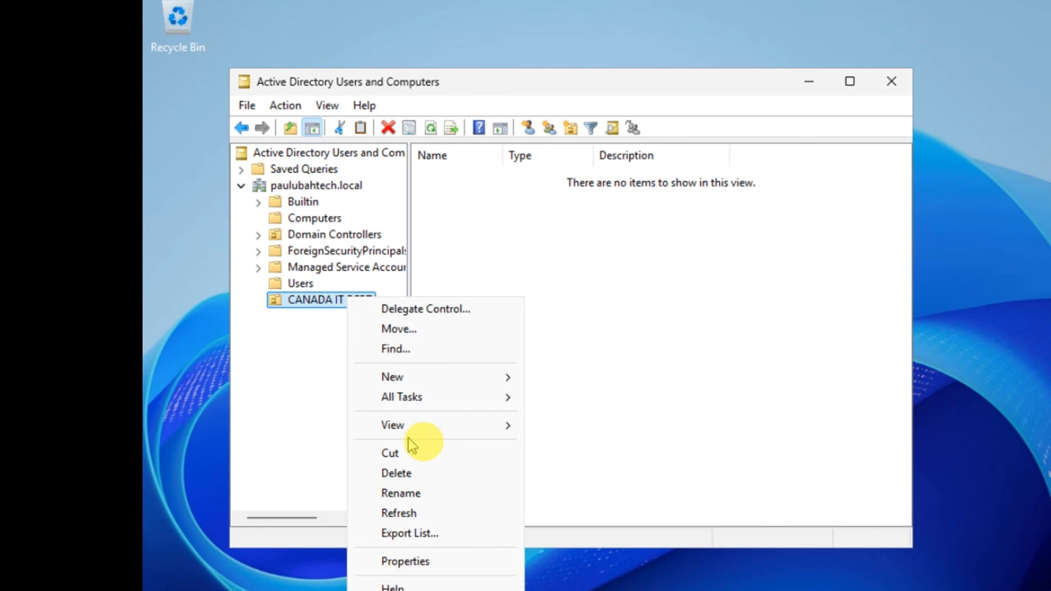
pyautogui.click(468, 383)
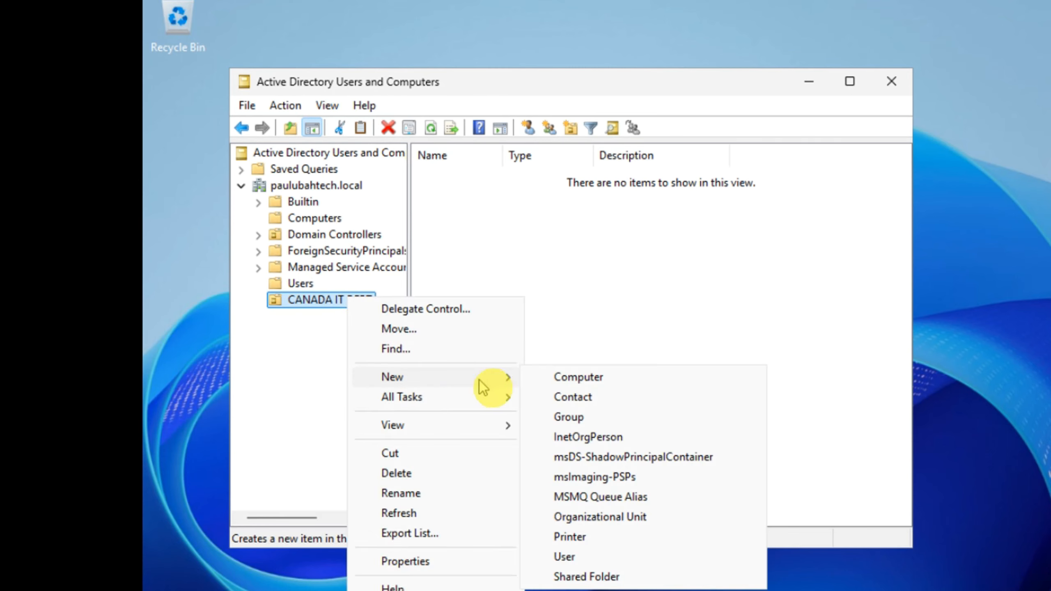
pyautogui.click(573, 519)
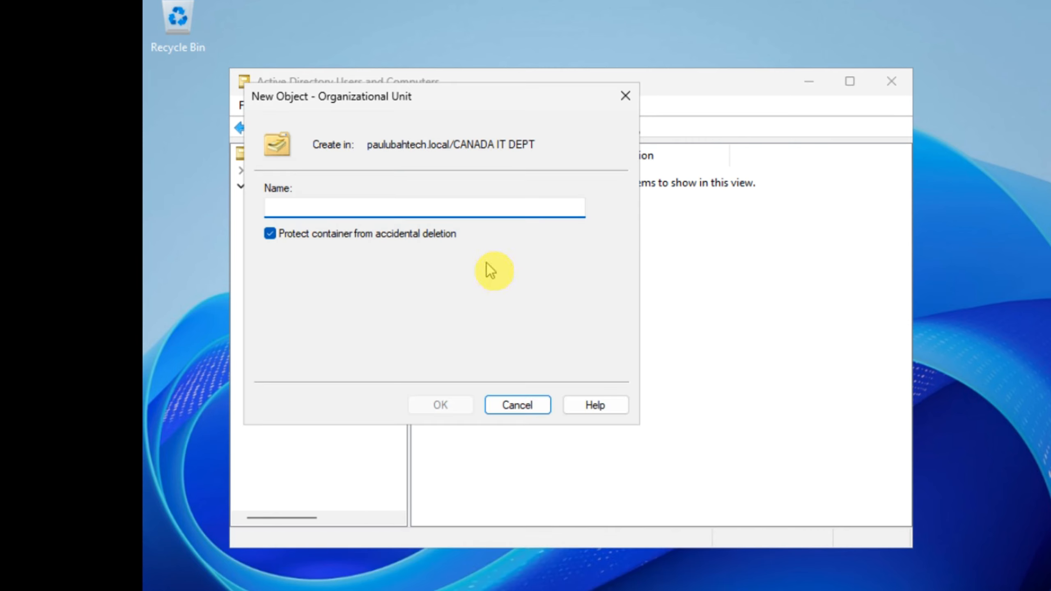
pyautogui.write('USERS')
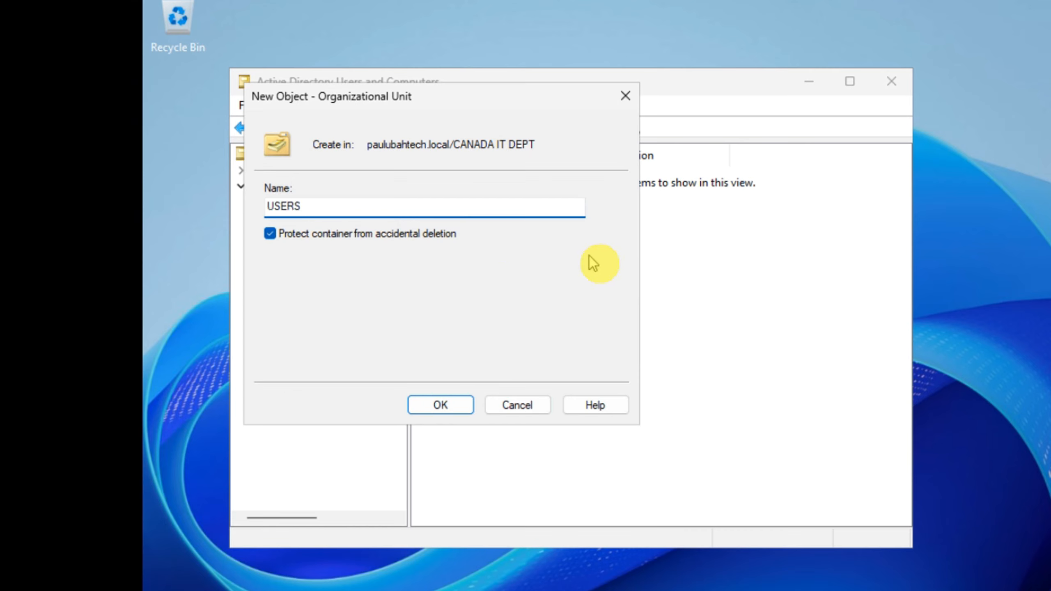
pyautogui.click(450, 404)
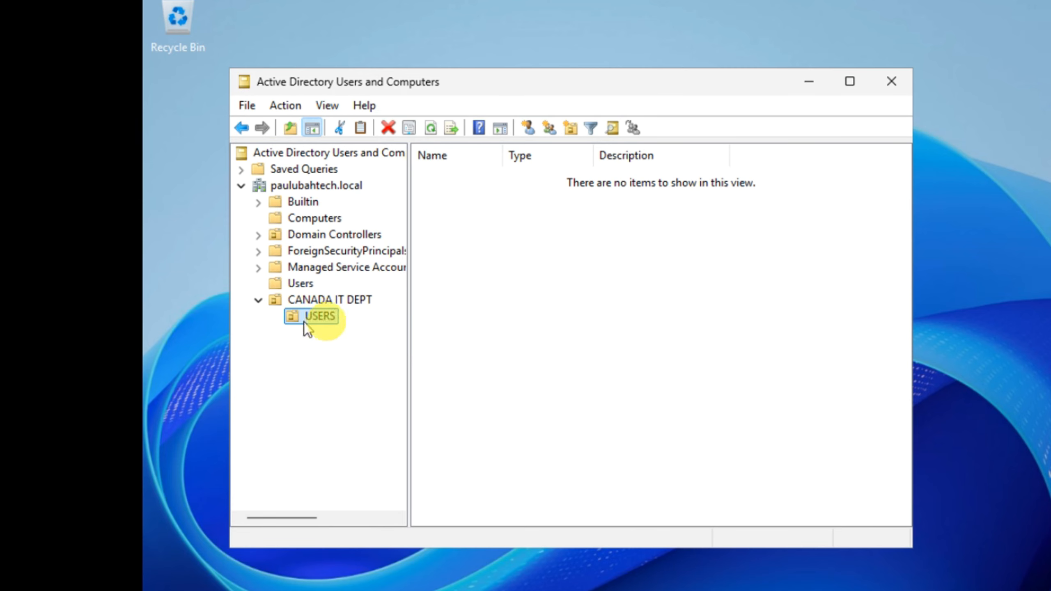
# Step: Add a second nested organizational unit named COMPUTERS inside CANADA IT DEPT, keeping protection from accidental deletion
pyautogui.click(337, 302)
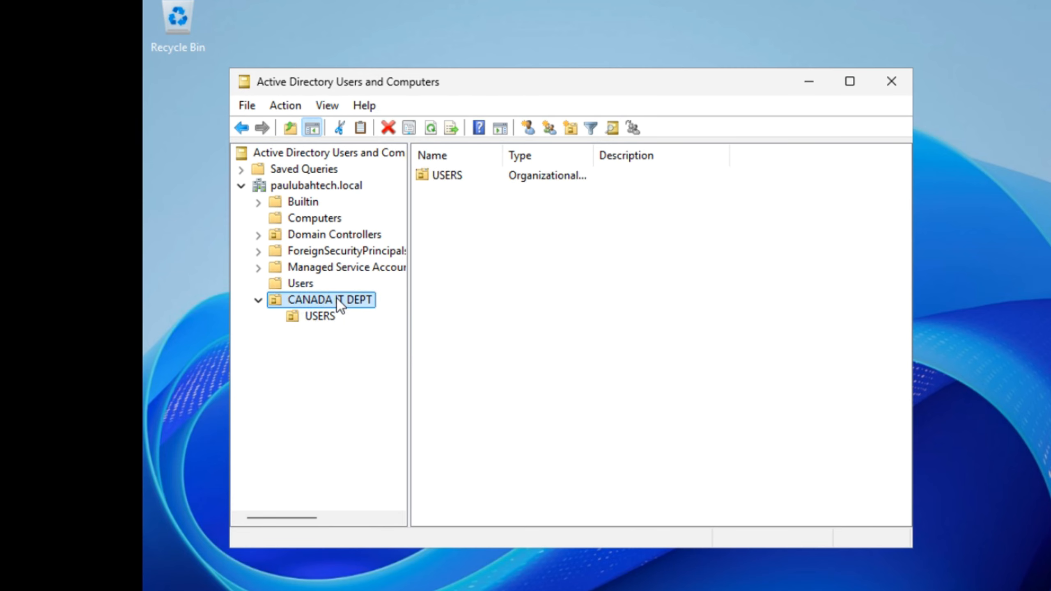
pyautogui.rightClick(337, 300)
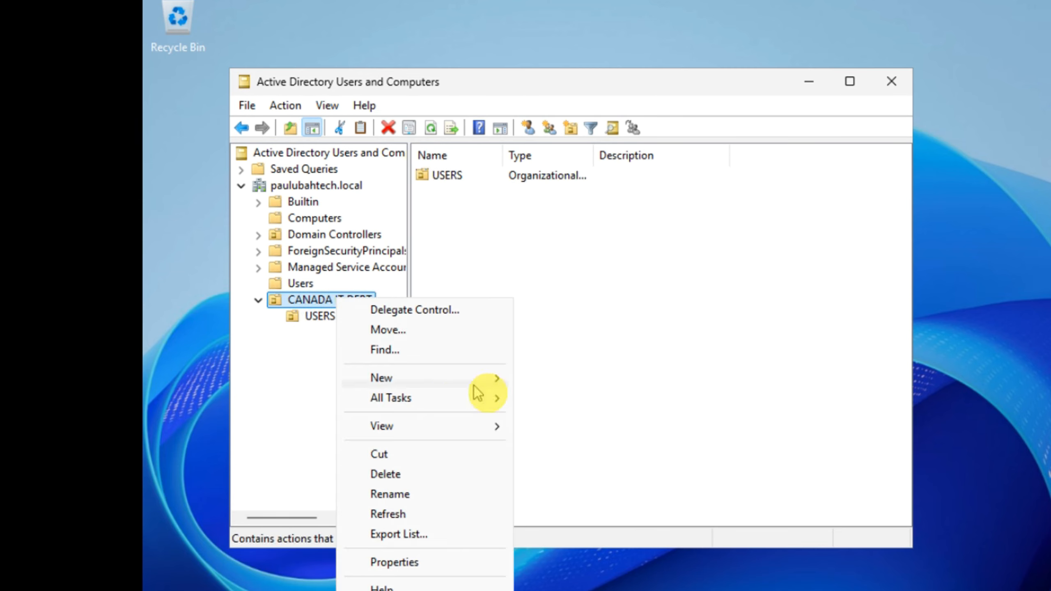
pyautogui.moveTo(489, 389)
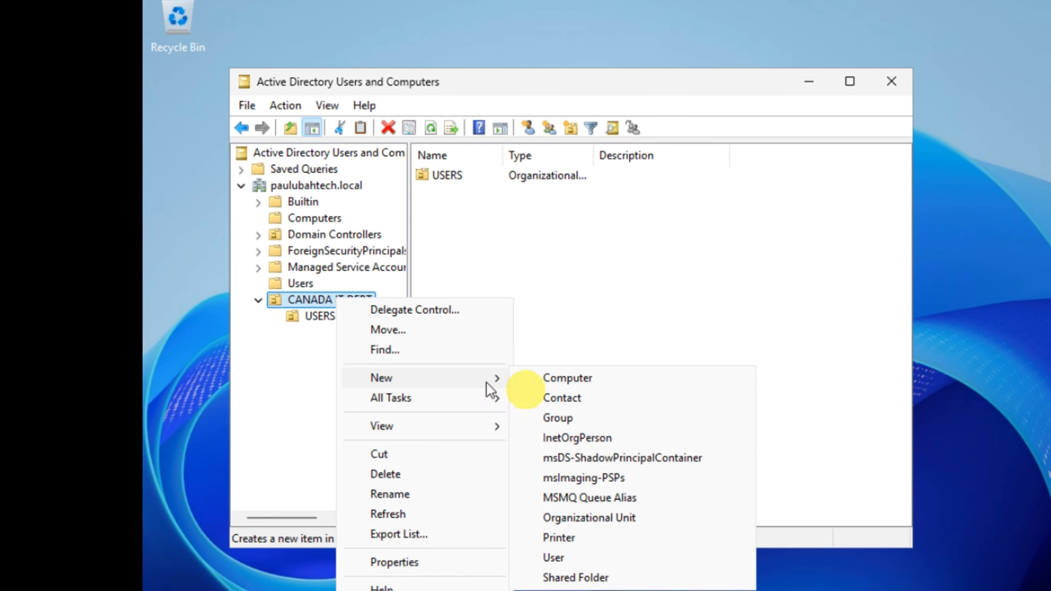
pyautogui.click(623, 518)
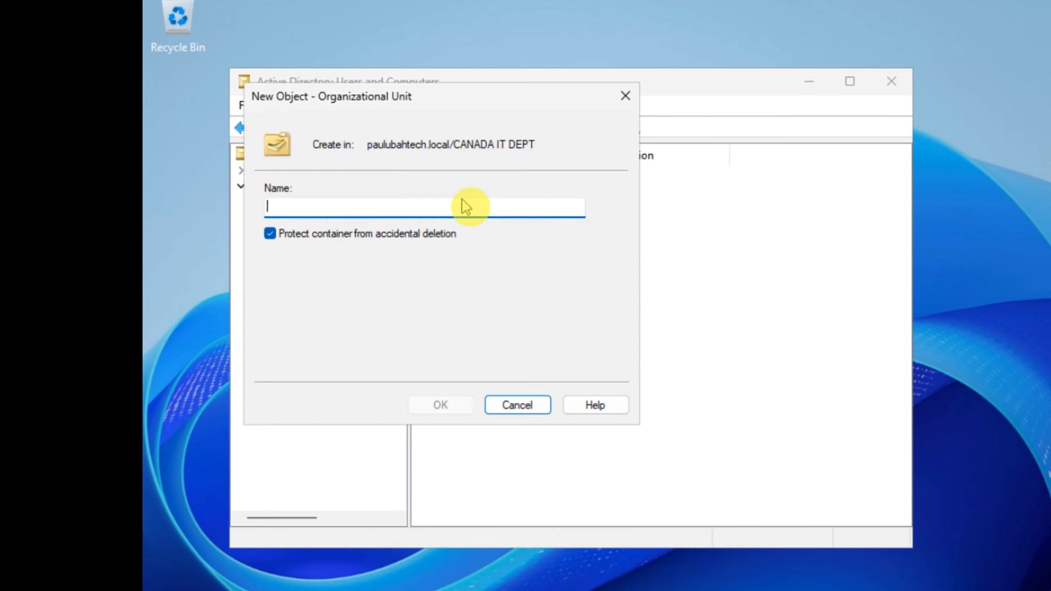
pyautogui.write('COMPUTERS')
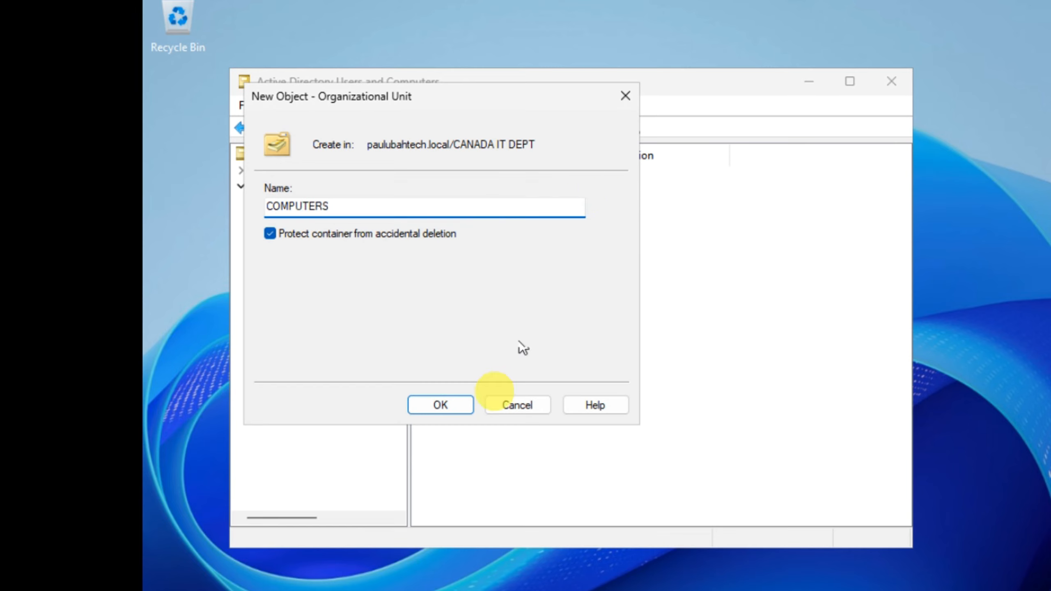
pyautogui.click(440, 405)
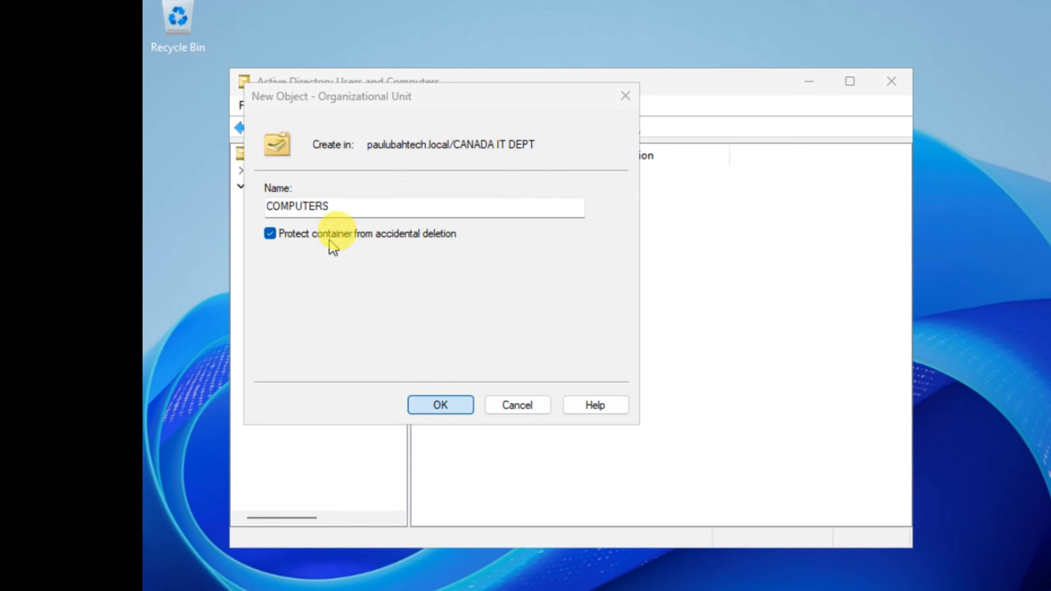
pyautogui.click(336, 331)
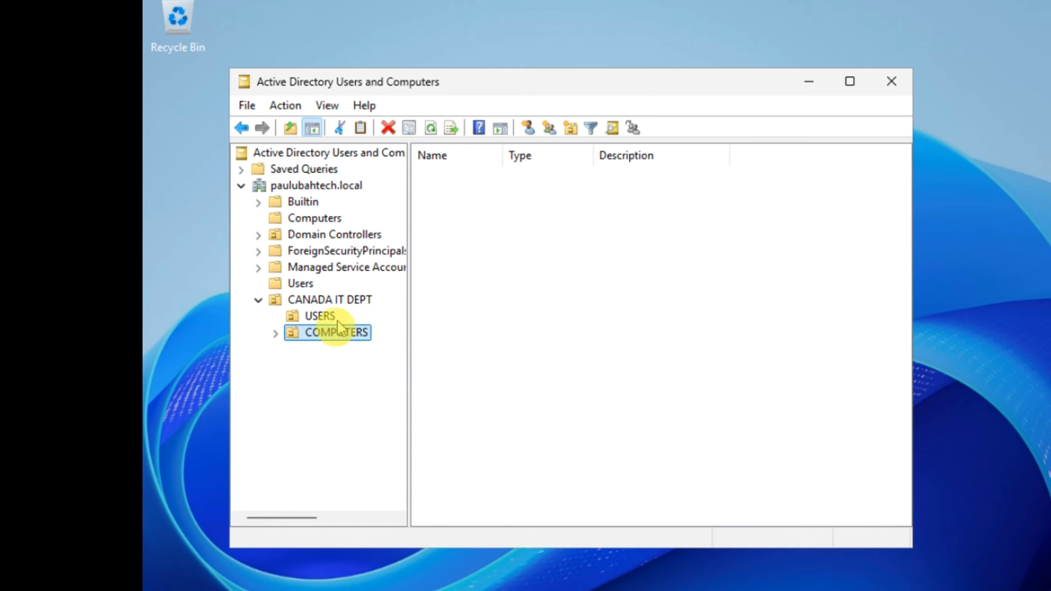
pyautogui.click(337, 322)
pyautogui.click(343, 333)
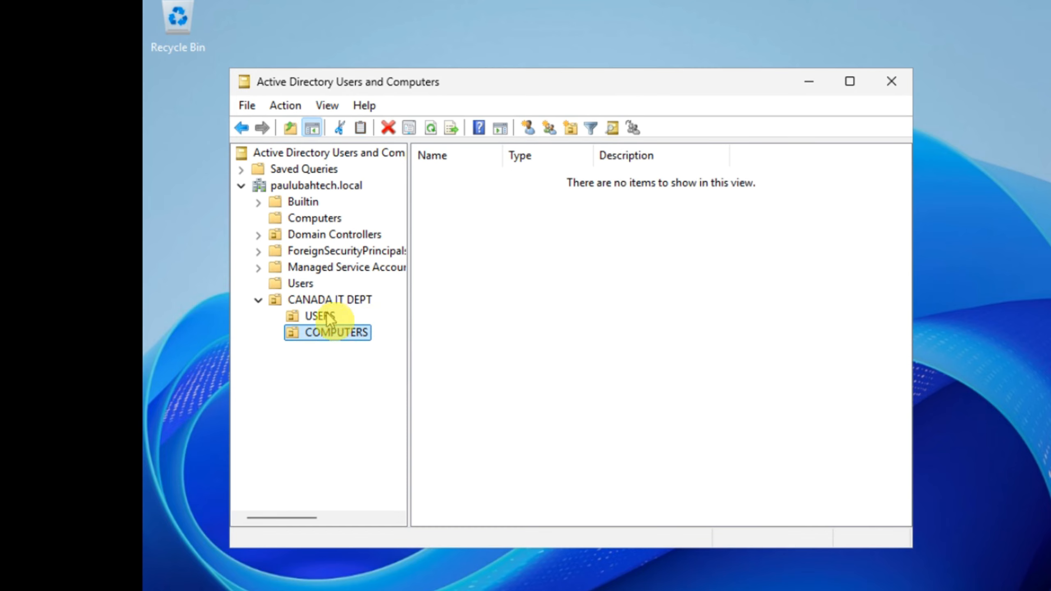
# Step: Start a new user account in the USERS unit of CANADA IT DEPT, enter the first name and activate the user logon name for entry
pyautogui.click(329, 320)
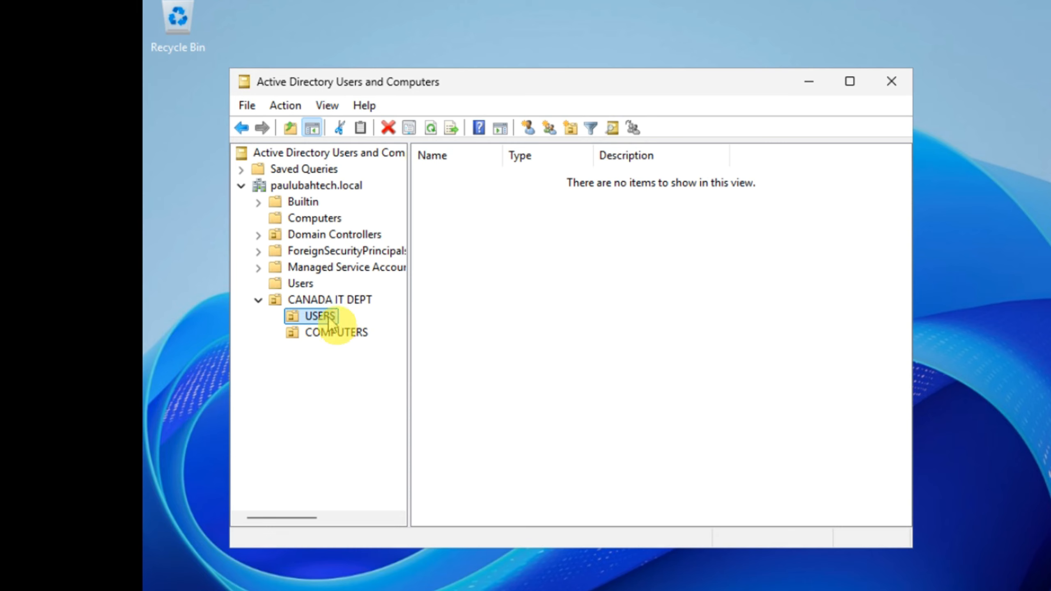
pyautogui.rightClick(329, 317)
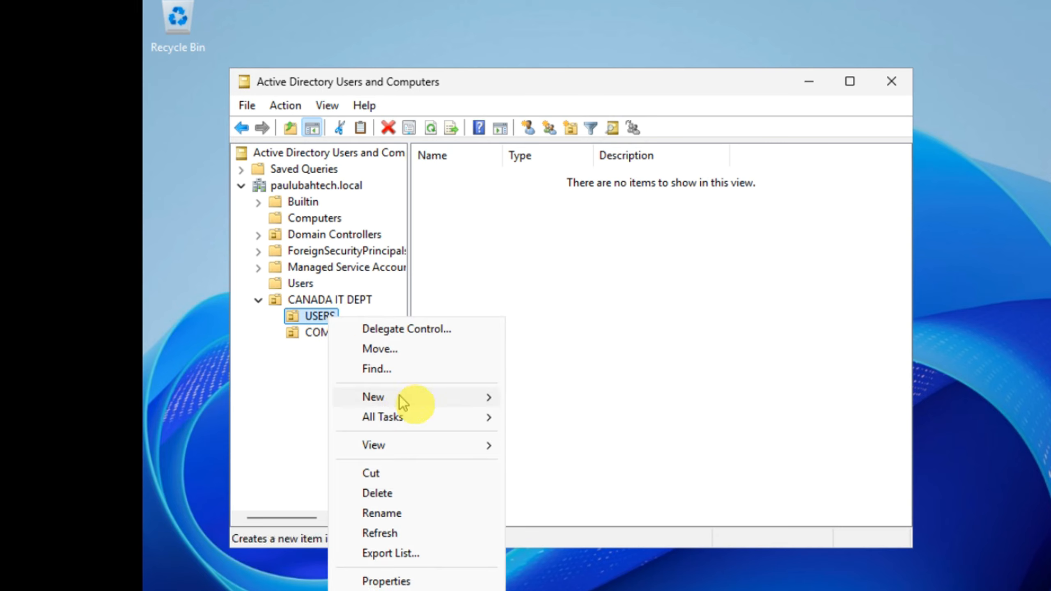
pyautogui.moveTo(432, 398)
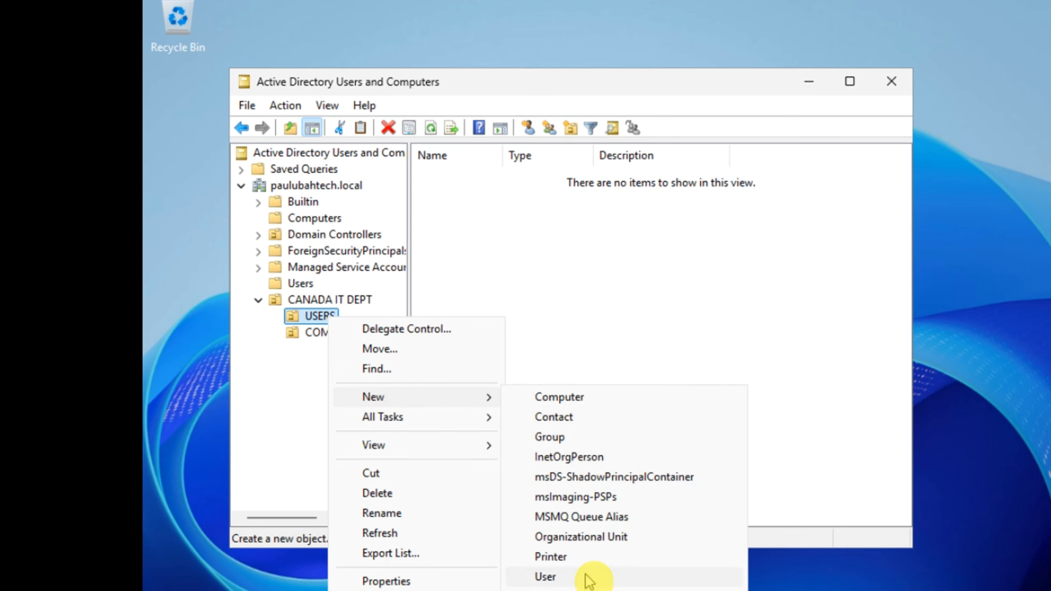
pyautogui.click(546, 577)
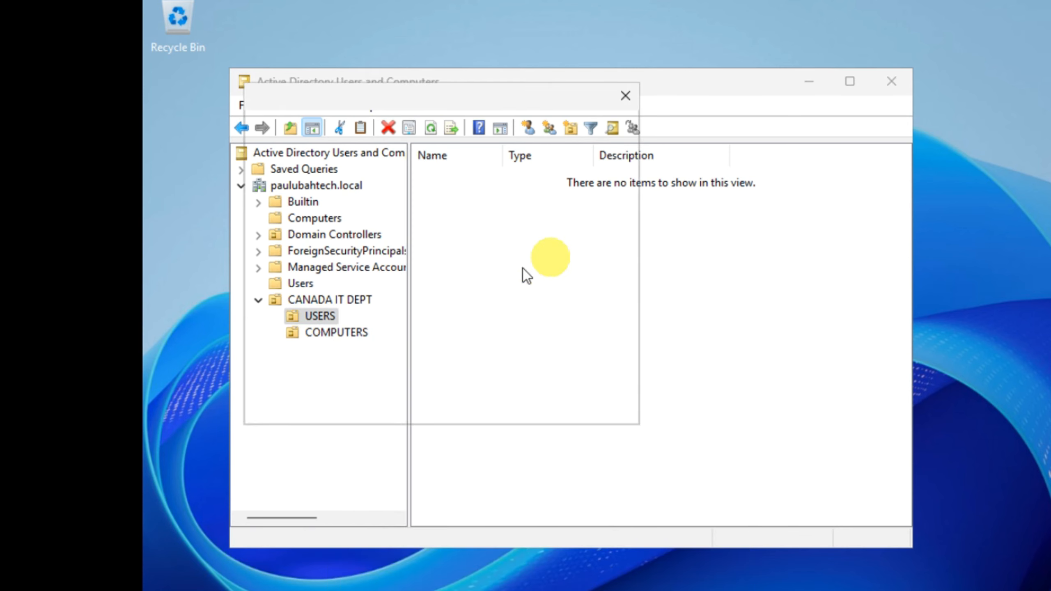
pyautogui.write('P')
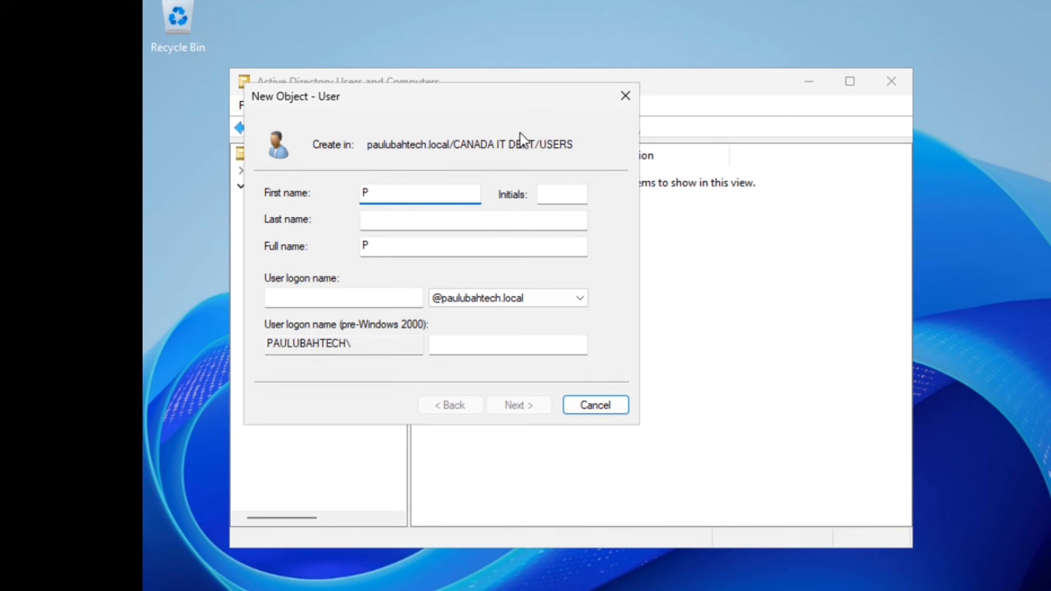
pyautogui.write('aul')
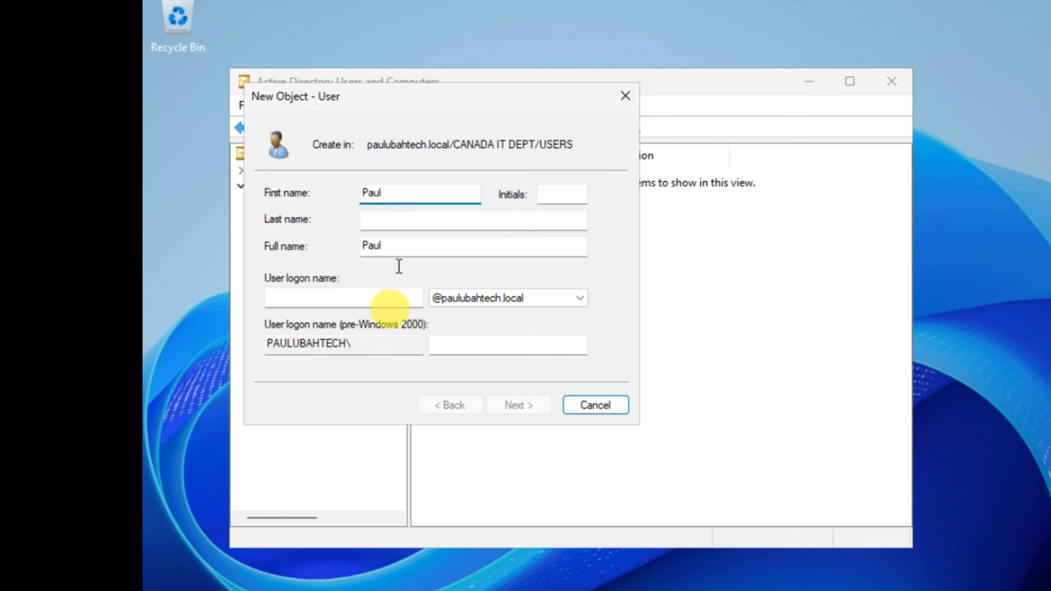
pyautogui.click(342, 299)
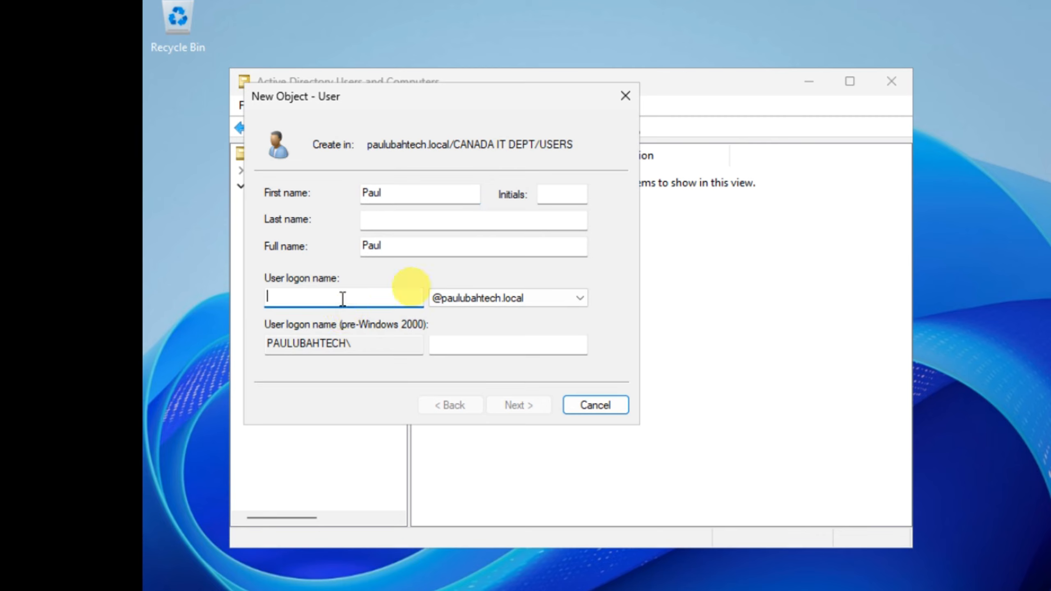
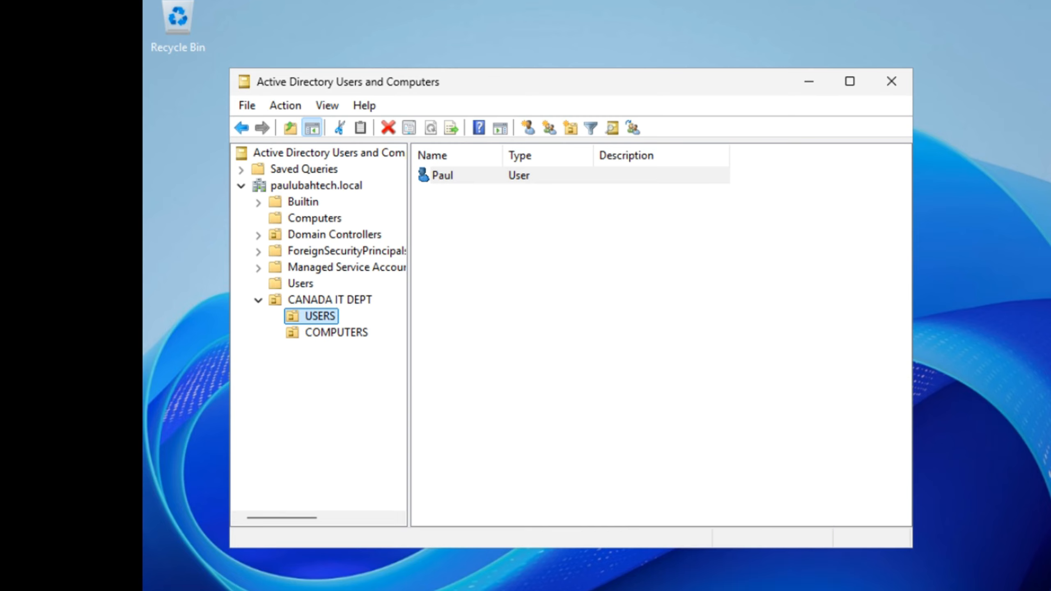
# Step: Open DNS Manager from Server Manager and expand the CAN-DC1 server to show its lookup zones and forwarders
pyautogui.click(766, 590)
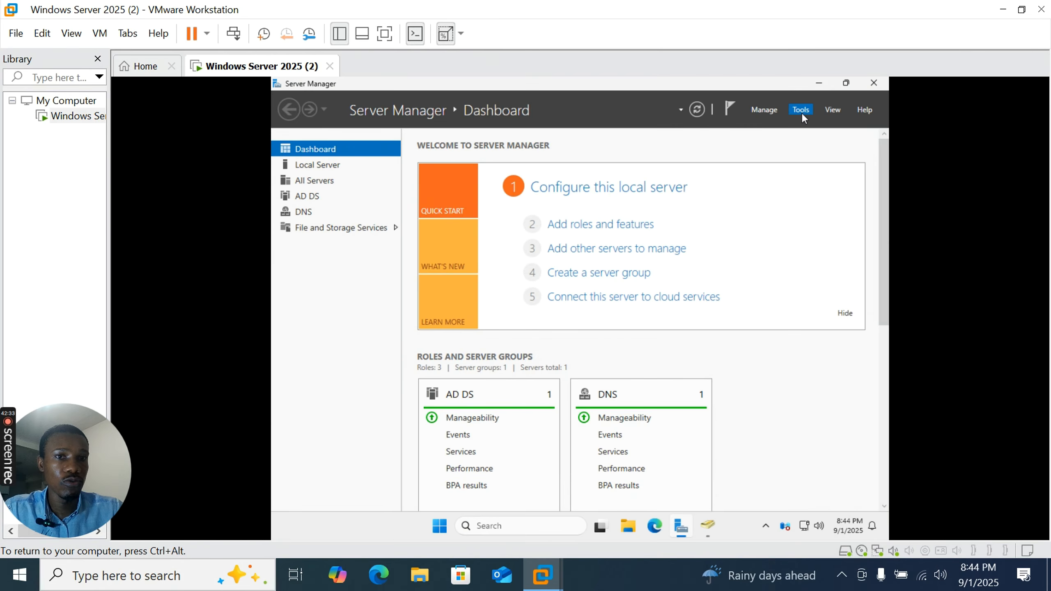
pyautogui.click(939, 37)
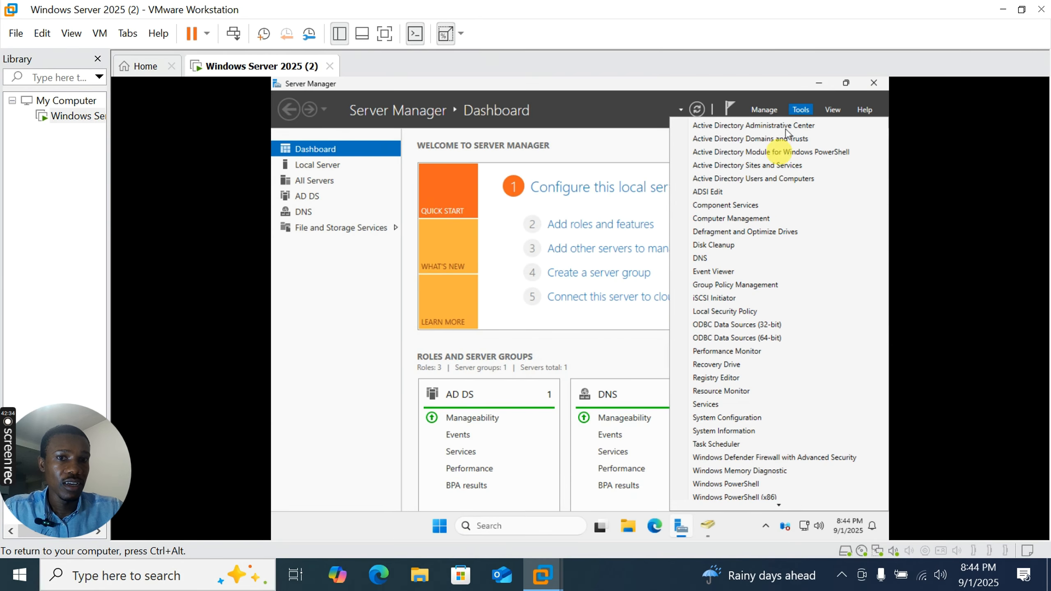
pyautogui.click(730, 260)
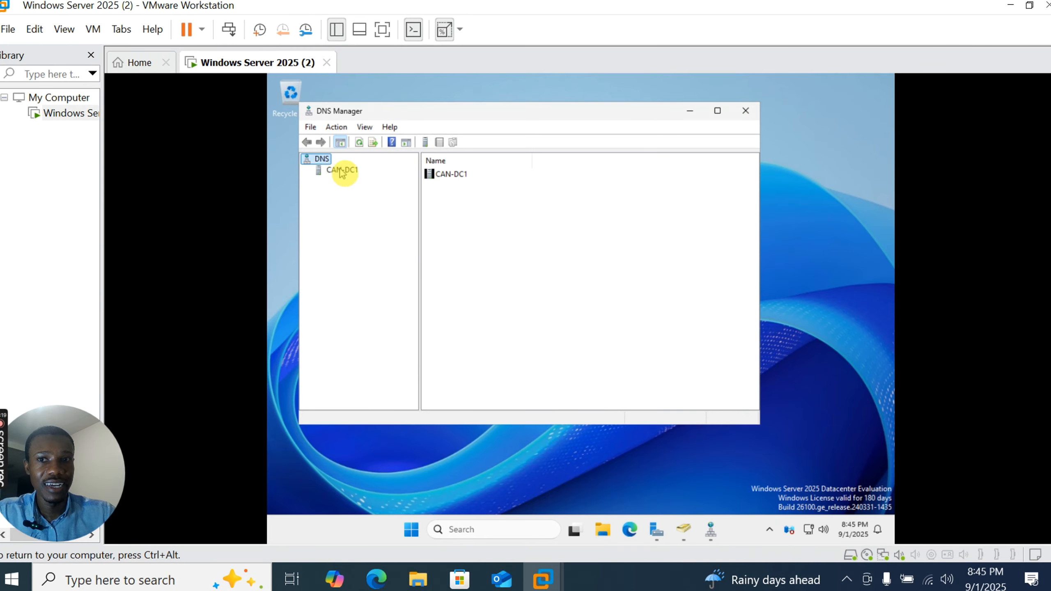
pyautogui.click(342, 171)
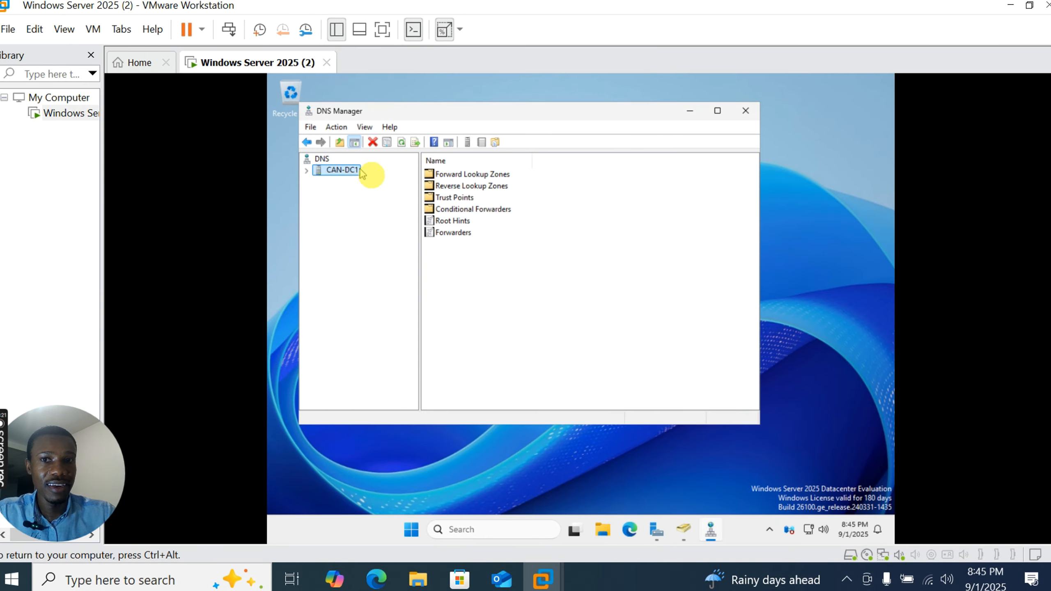
pyautogui.click(307, 171)
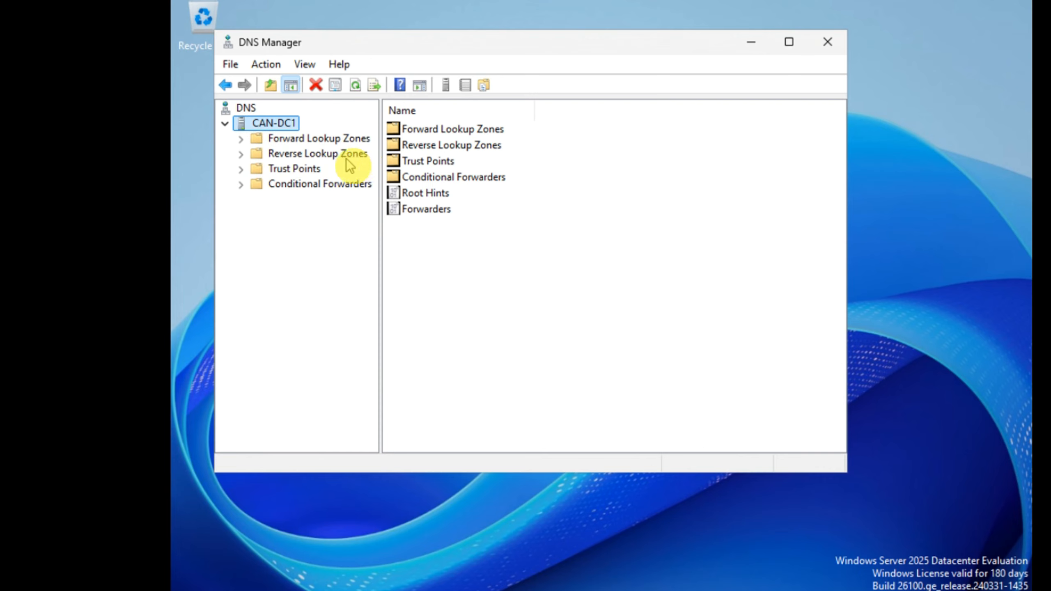
# Step: Inspect the can-dc1 host record in the paulubahtech.local forward lookup zone and close its properties without changes
pyautogui.click(303, 140)
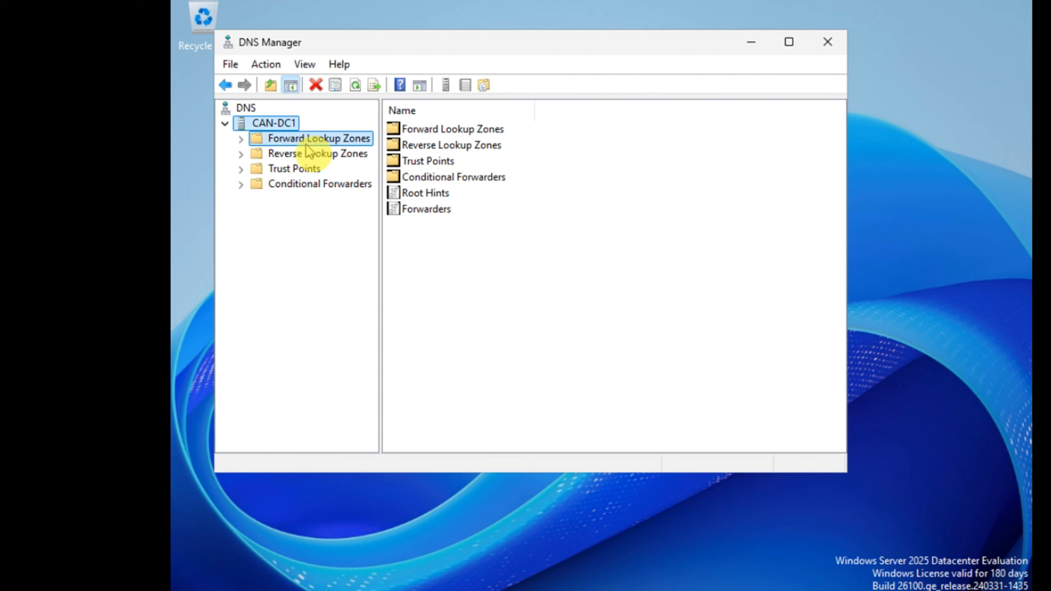
pyautogui.click(244, 141)
pyautogui.click(318, 169)
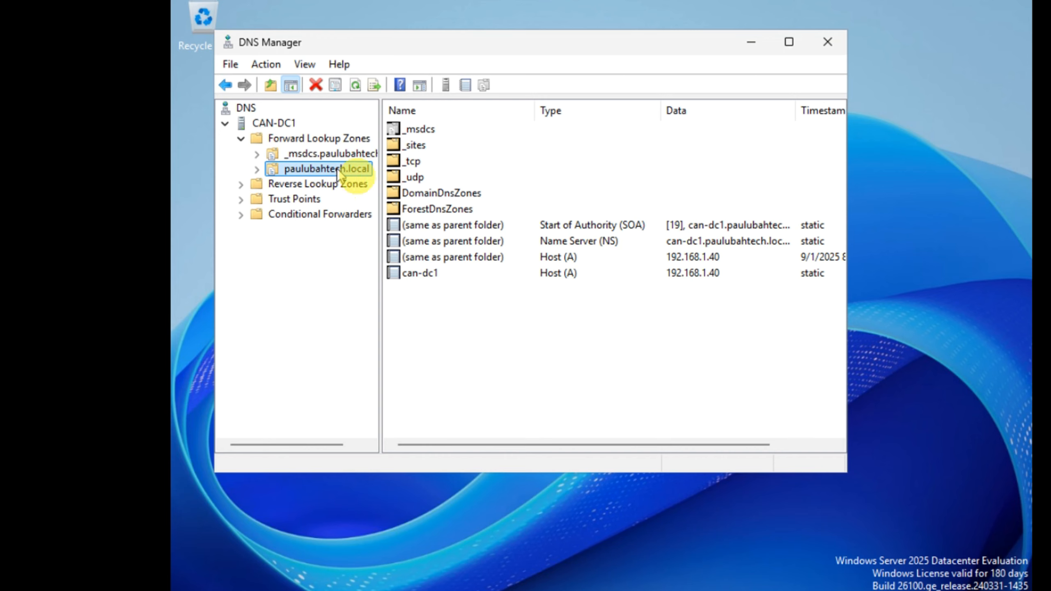
pyautogui.click(424, 274)
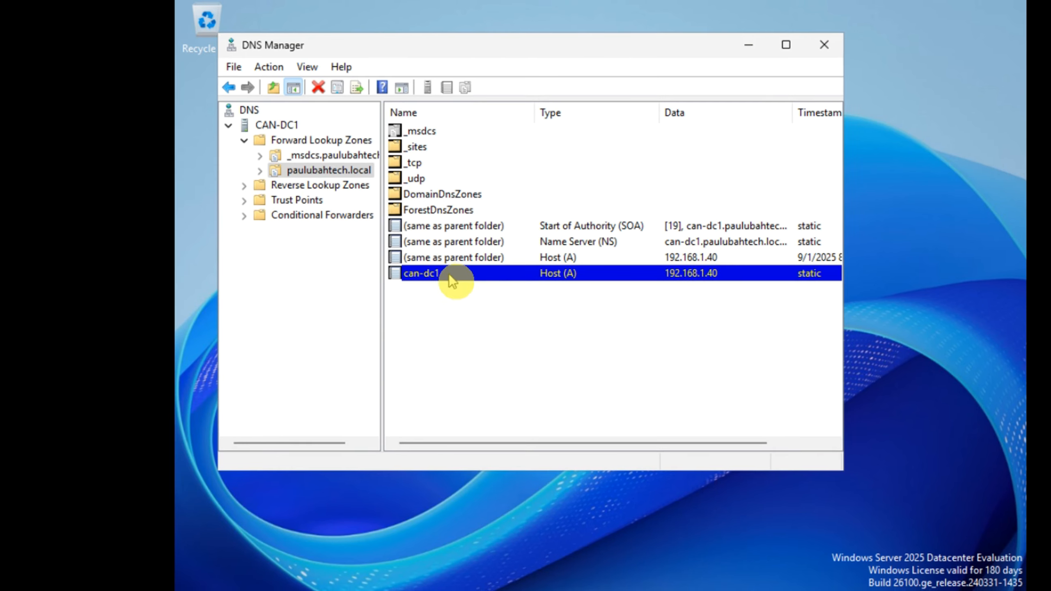
pyautogui.doubleClick(442, 275)
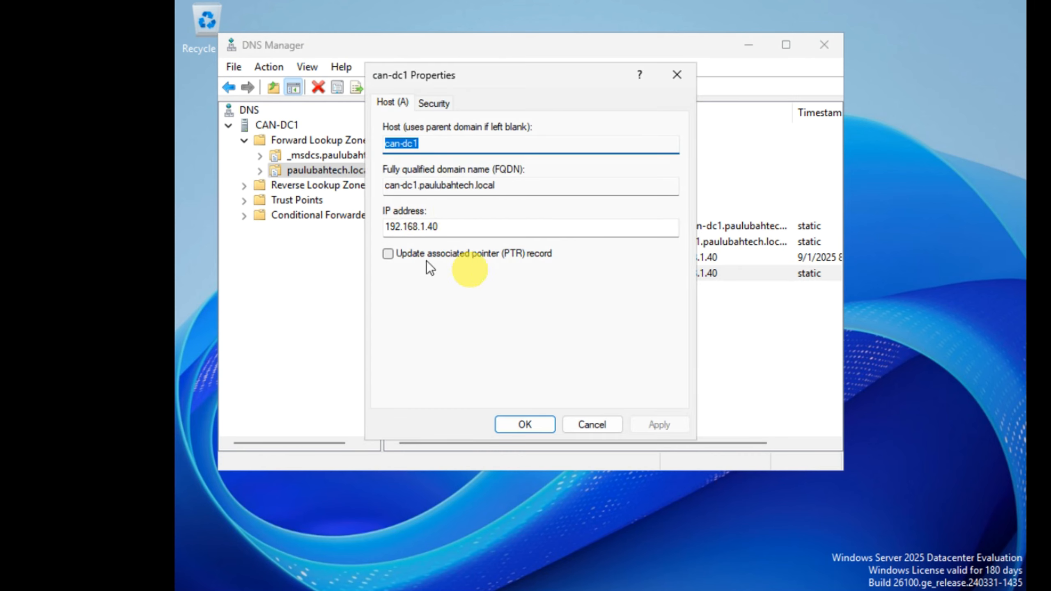
pyautogui.click(677, 75)
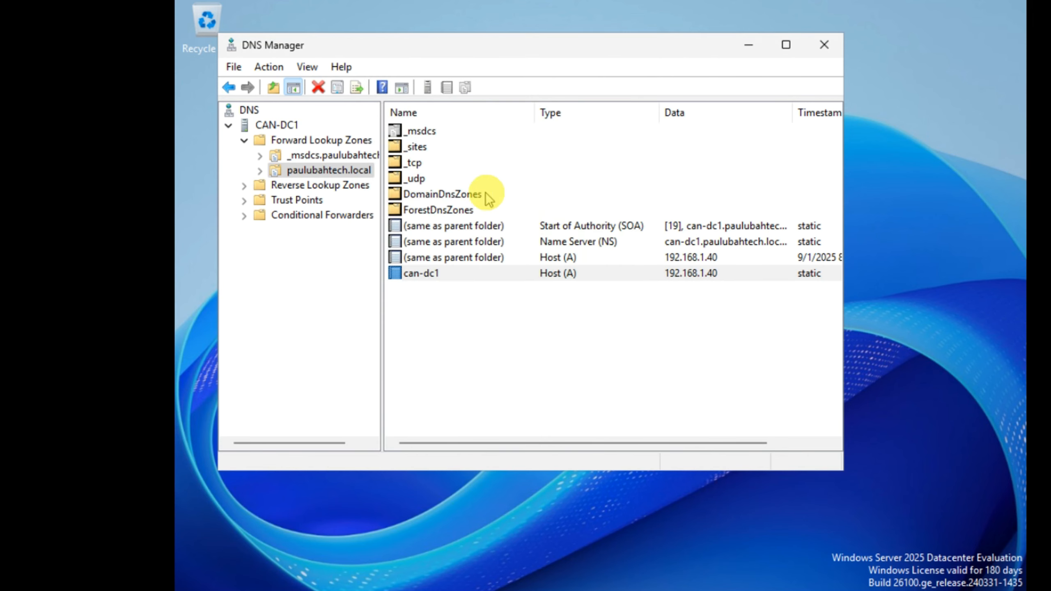
# Step: Start a new reverse lookup zone as an Active Directory-stored primary zone, replicated to all DNS servers on domain controllers in this domain
pyautogui.click(304, 188)
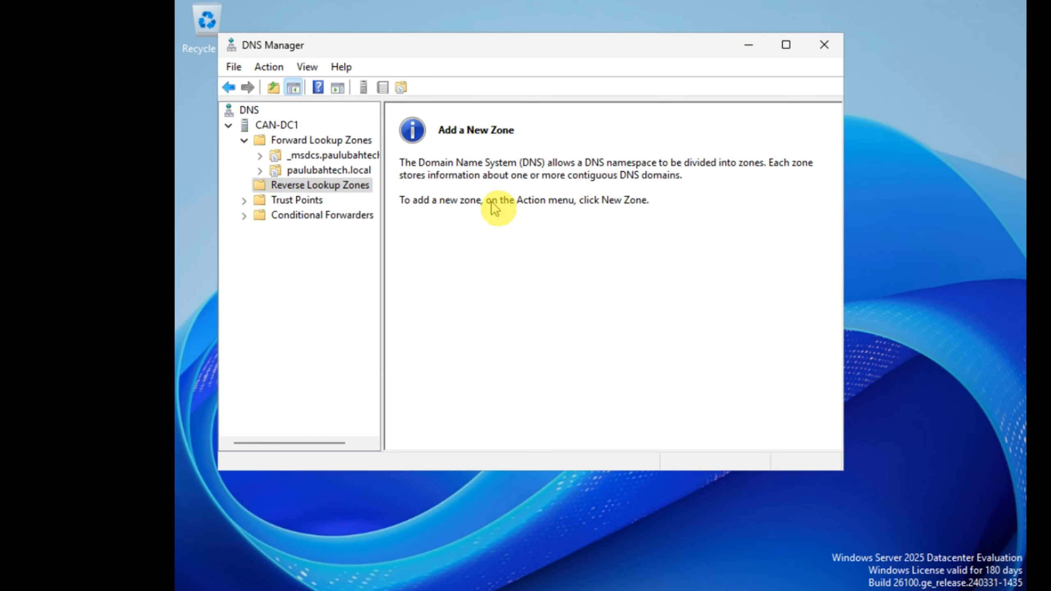
pyautogui.rightClick(322, 186)
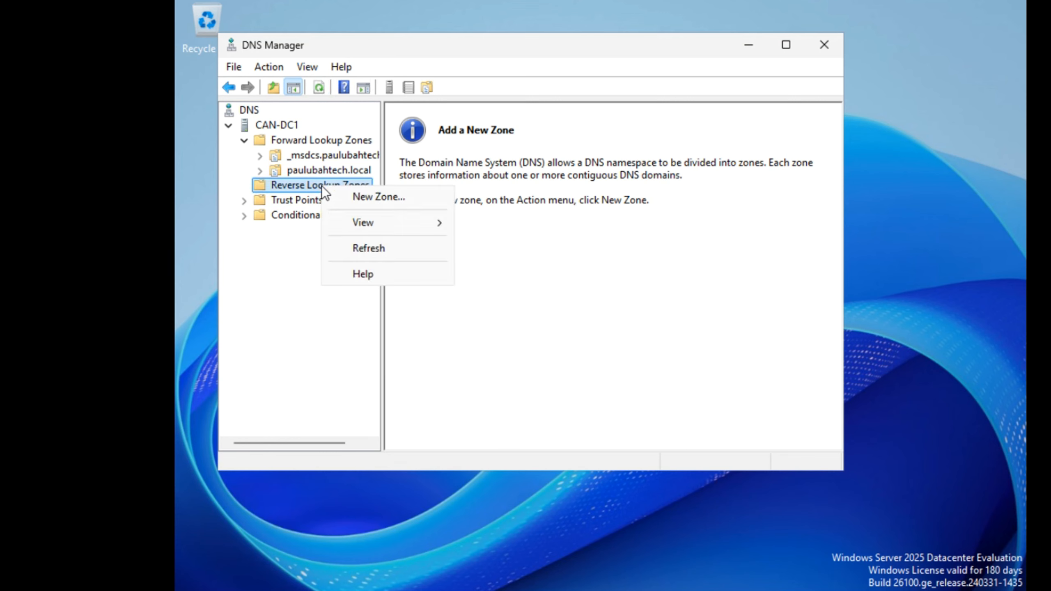
pyautogui.click(361, 197)
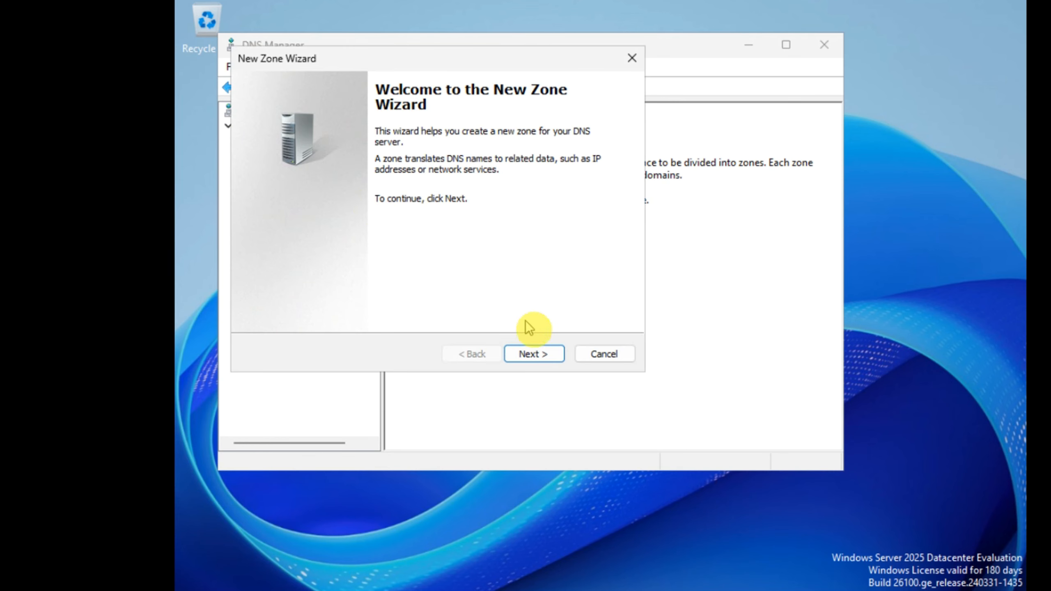
pyautogui.click(536, 355)
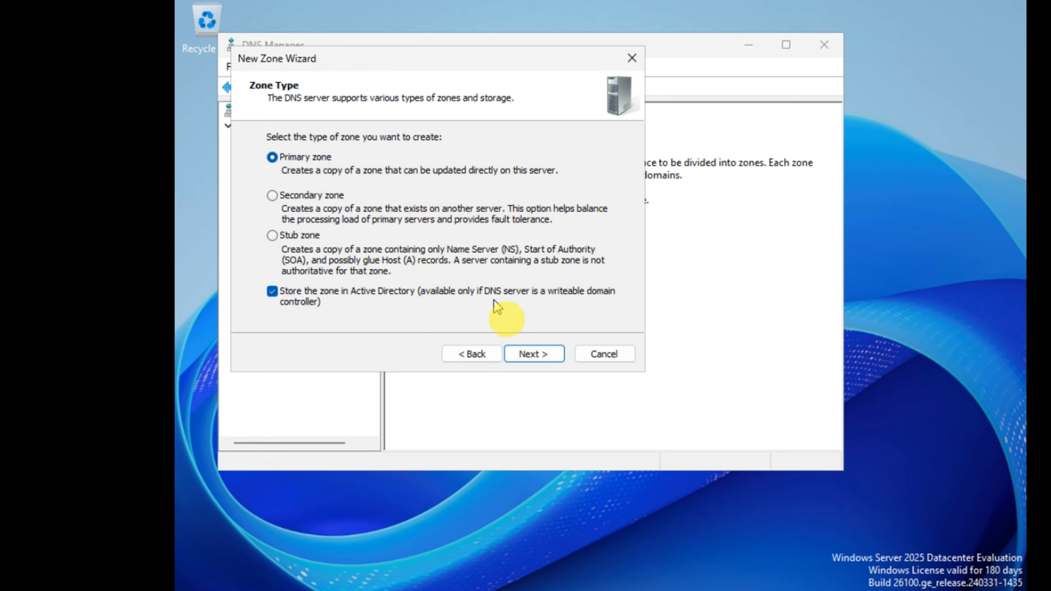
pyautogui.click(536, 355)
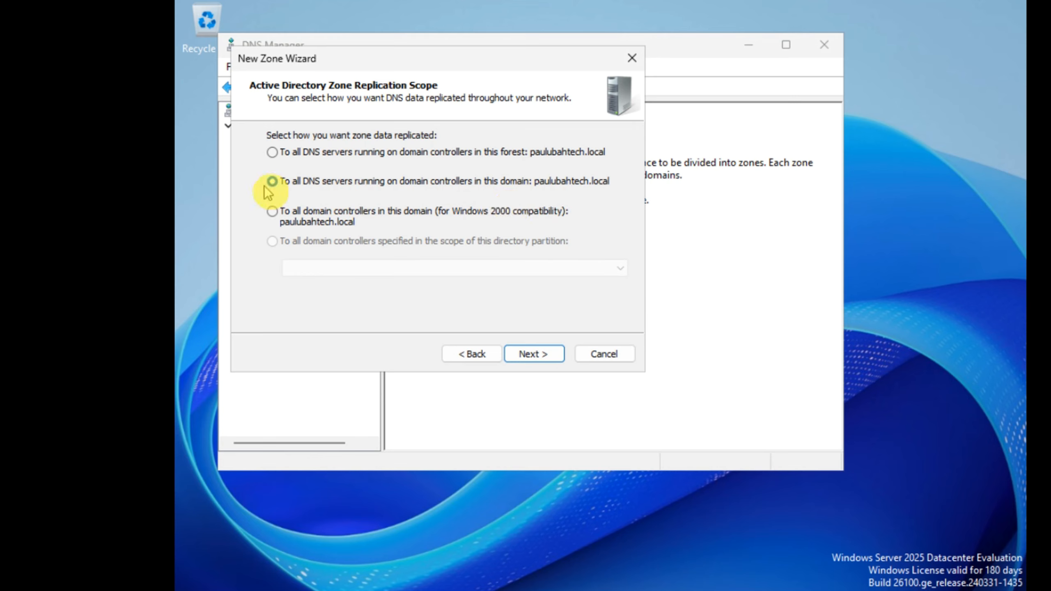
pyautogui.click(527, 359)
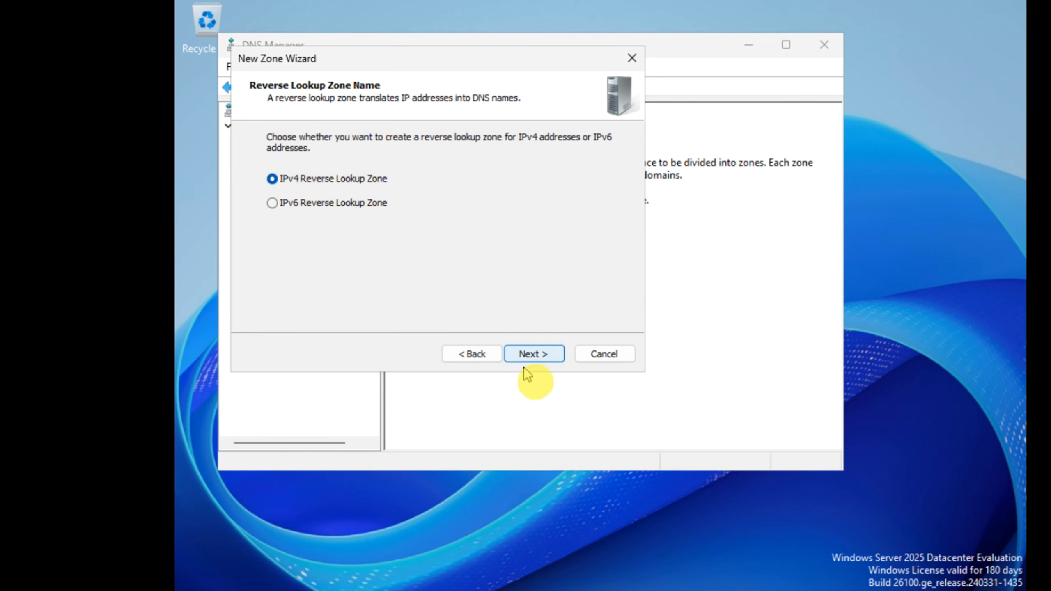
# Step: Create the zone as an IPv4 reverse lookup zone with network ID 192.168.1, allowing only secure dynamic updates
pyautogui.click(547, 356)
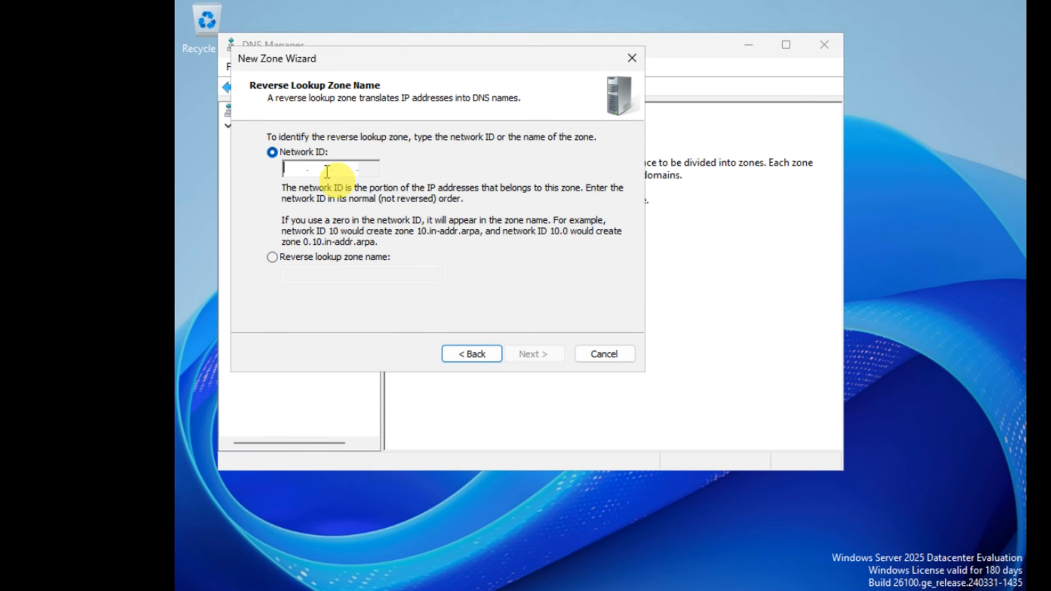
pyautogui.write('192 .')
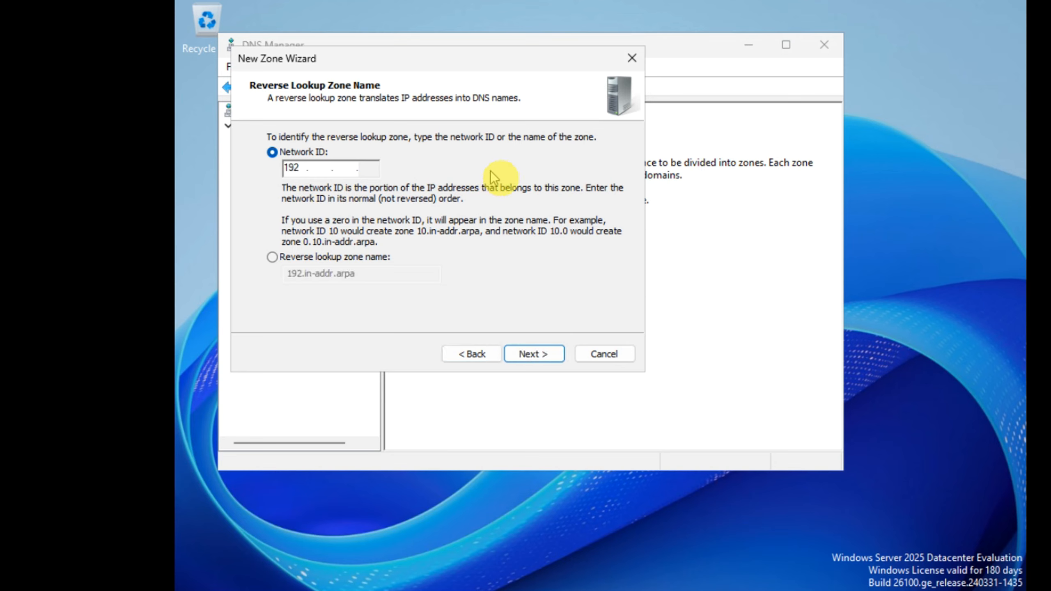
pyautogui.write('168 .1')
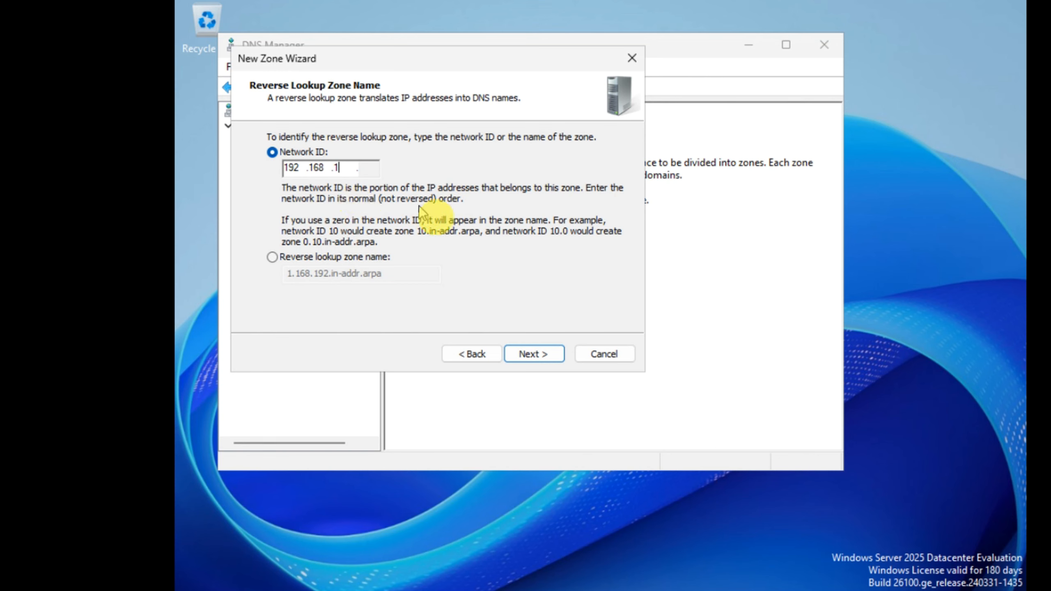
pyautogui.click(544, 356)
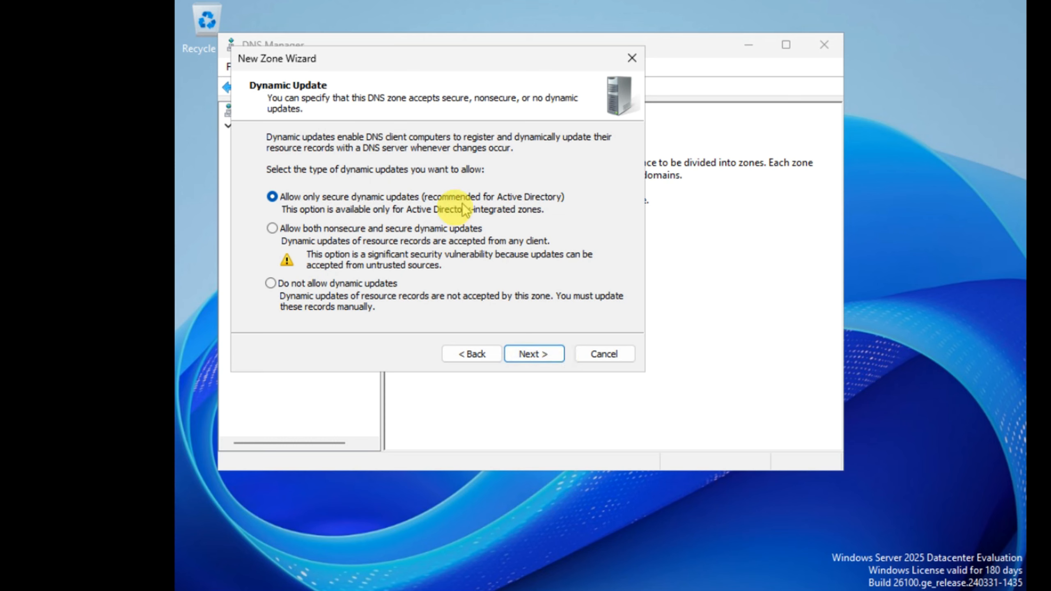
pyautogui.click(534, 354)
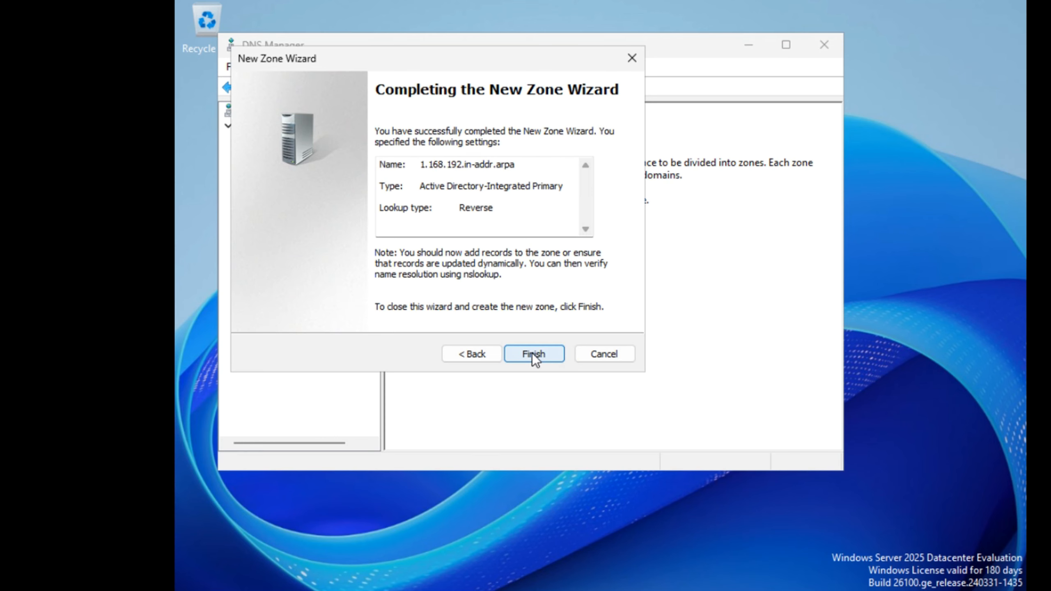
pyautogui.click(533, 355)
pyautogui.click(534, 355)
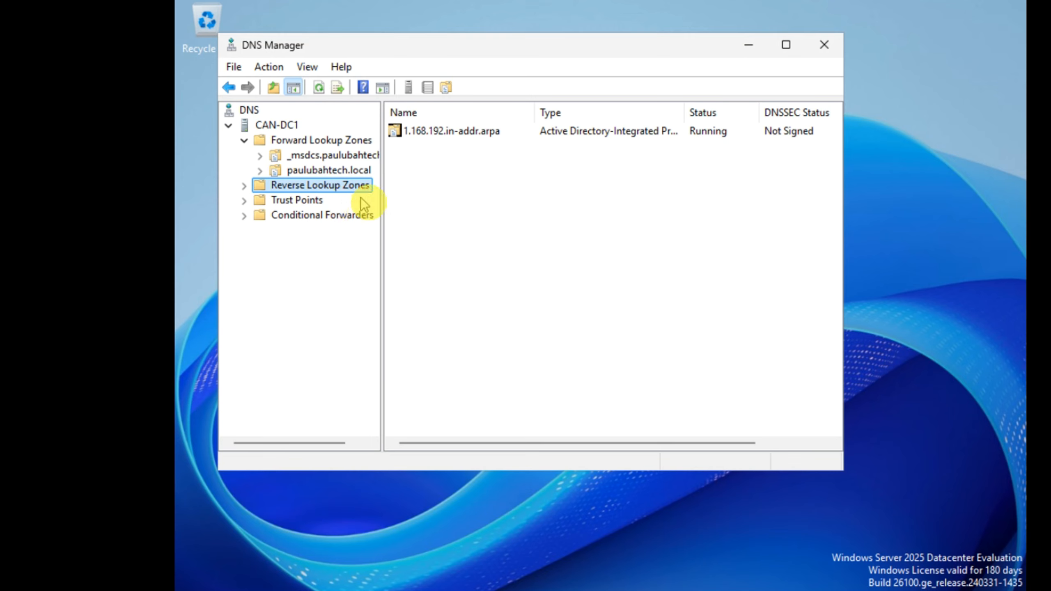
# Step: Expand the reverse lookup zones, then view and refresh the records of the 1.168.192.in-addr.arpa zone
pyautogui.click(476, 135)
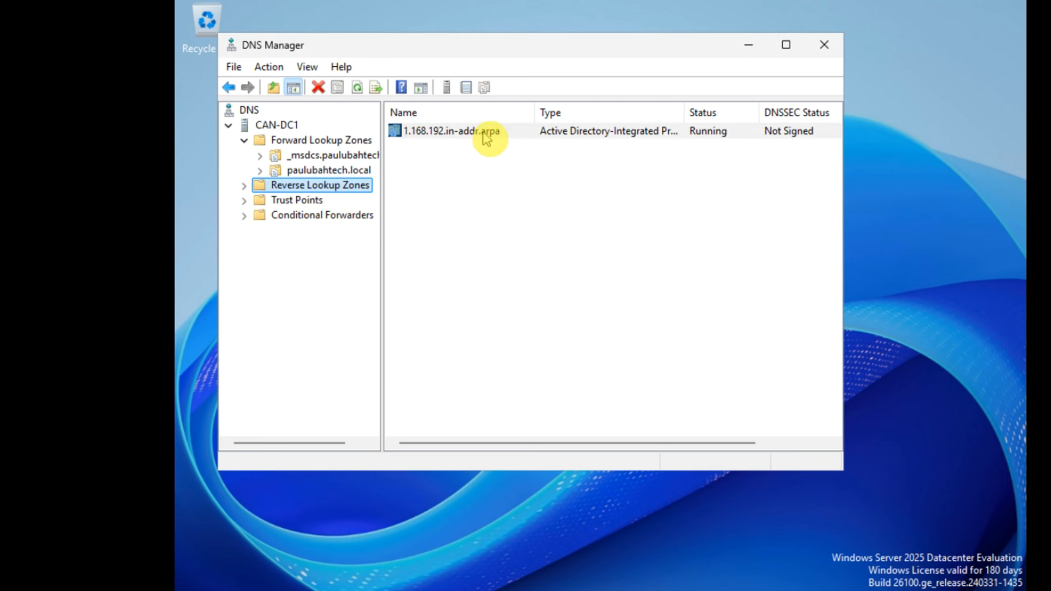
pyautogui.click(245, 186)
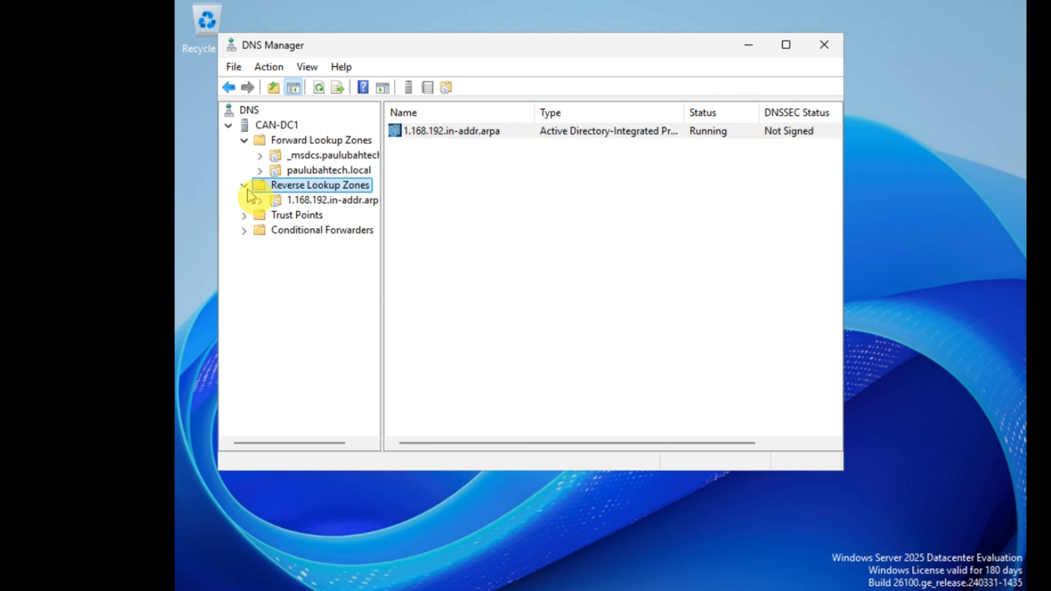
pyautogui.click(309, 201)
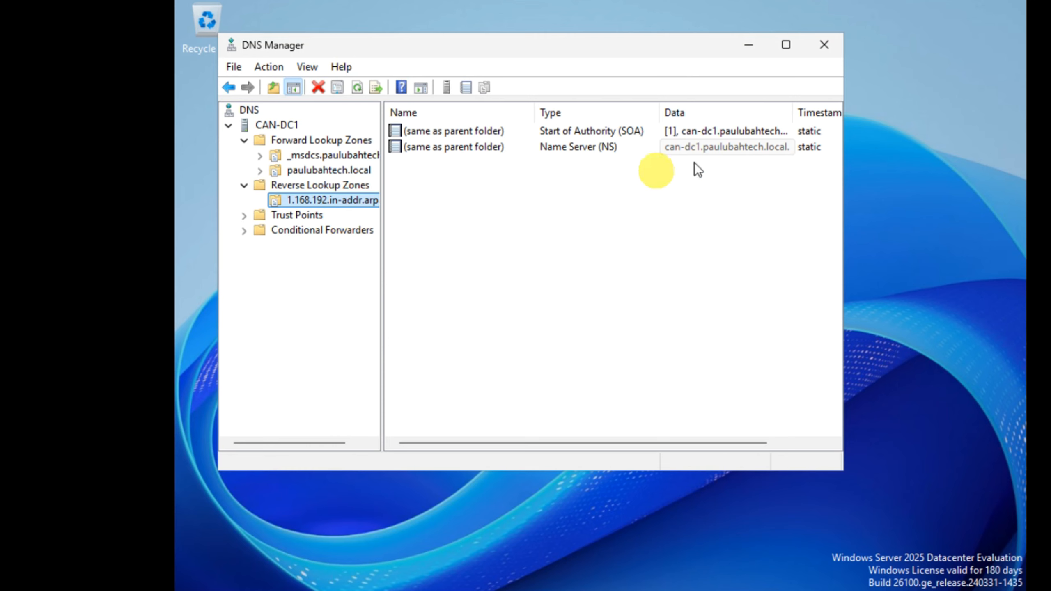
pyautogui.click(358, 88)
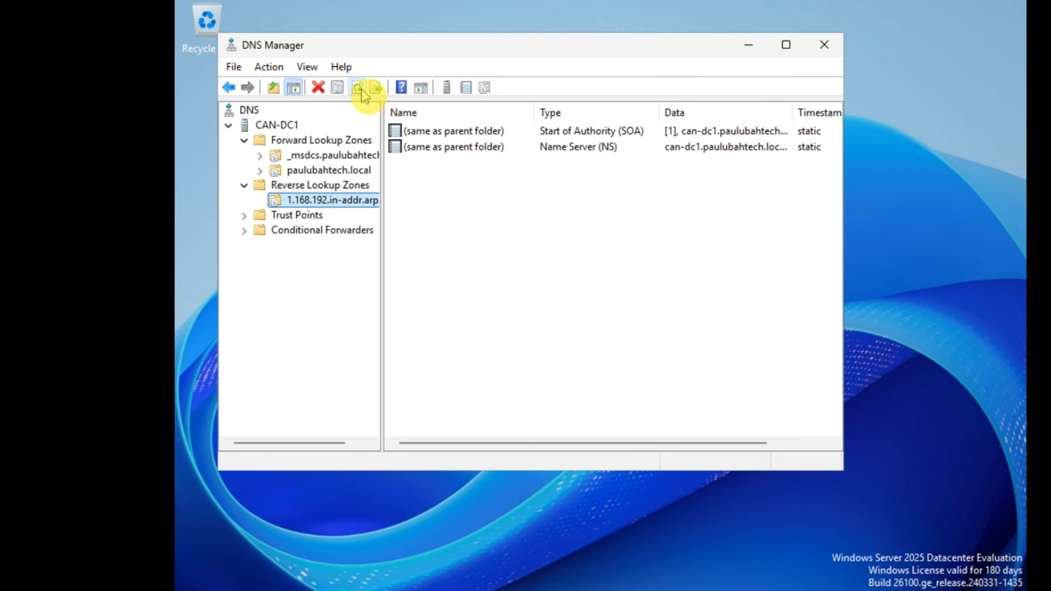
# Step: Enable updating of the associated pointer (PTR) record for the can-dc1 host in the paulubahtech.local zone and apply the change
pyautogui.click(325, 170)
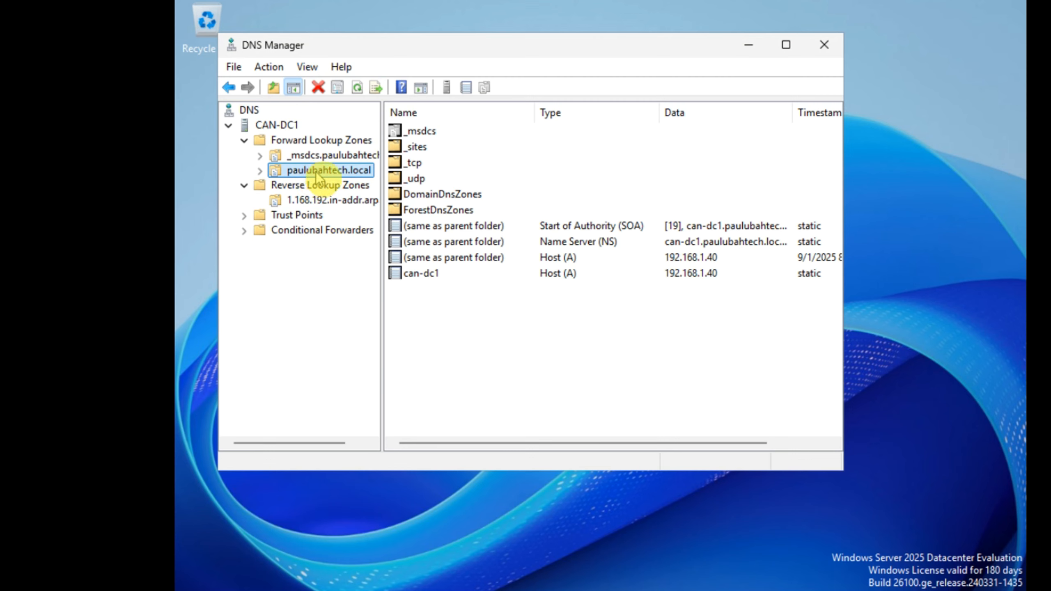
pyautogui.click(316, 172)
pyautogui.click(315, 171)
pyautogui.rightClick(320, 173)
pyautogui.click(428, 276)
pyautogui.doubleClick(427, 276)
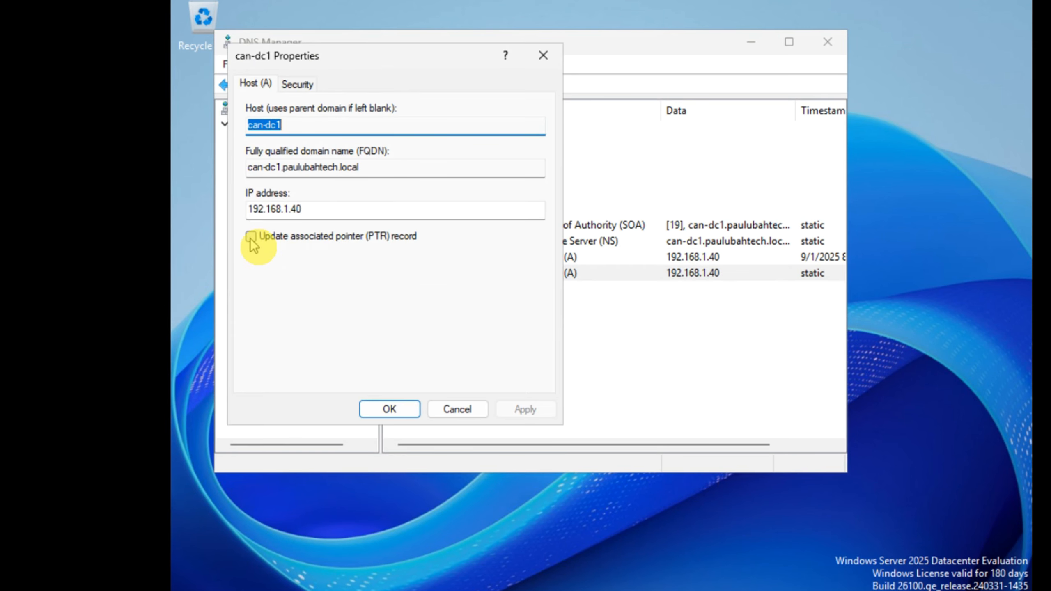
pyautogui.click(251, 237)
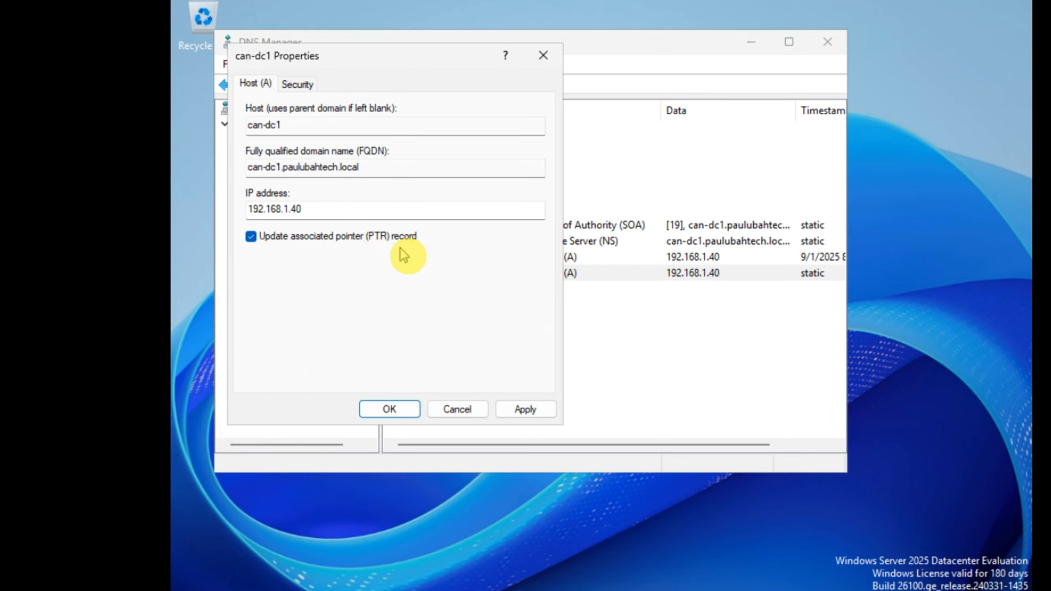
pyautogui.click(510, 407)
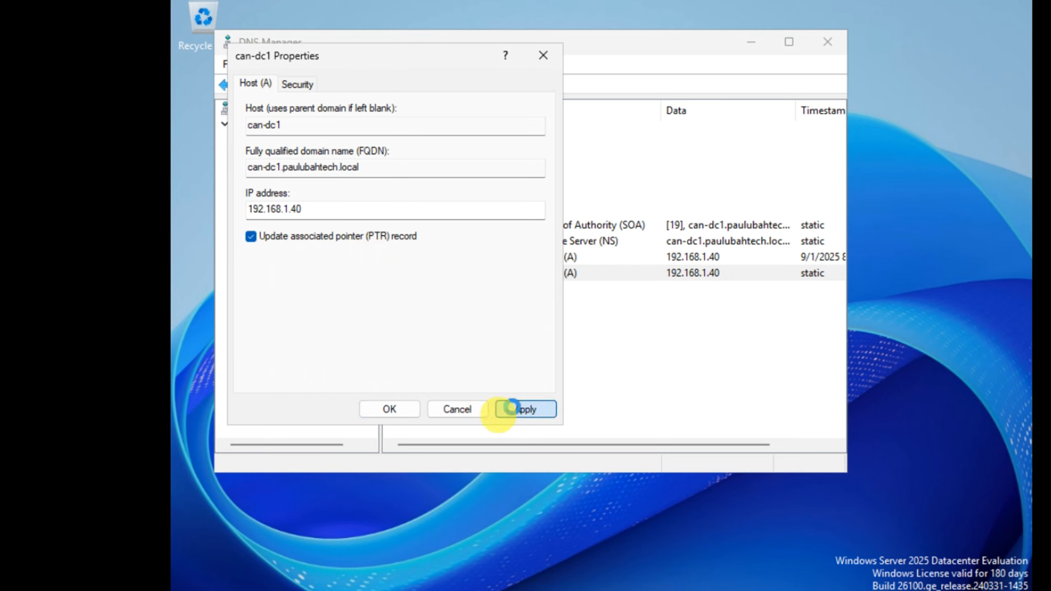
pyautogui.click(389, 410)
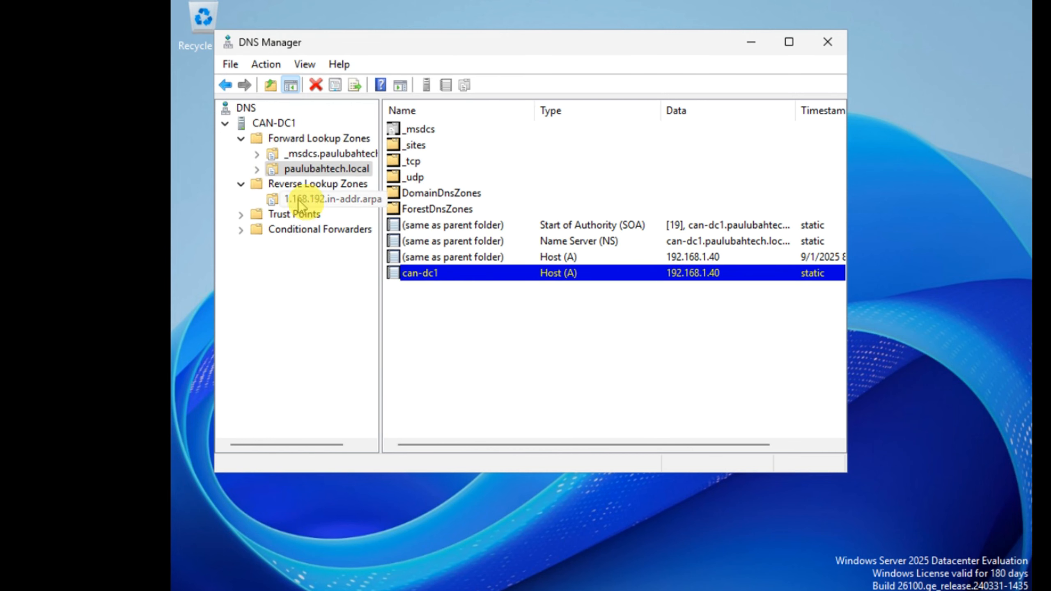
# Step: Refresh the 1.168.192.in-addr.arpa reverse zone and check the pointer record for 192.168.1.40
pyautogui.click(315, 204)
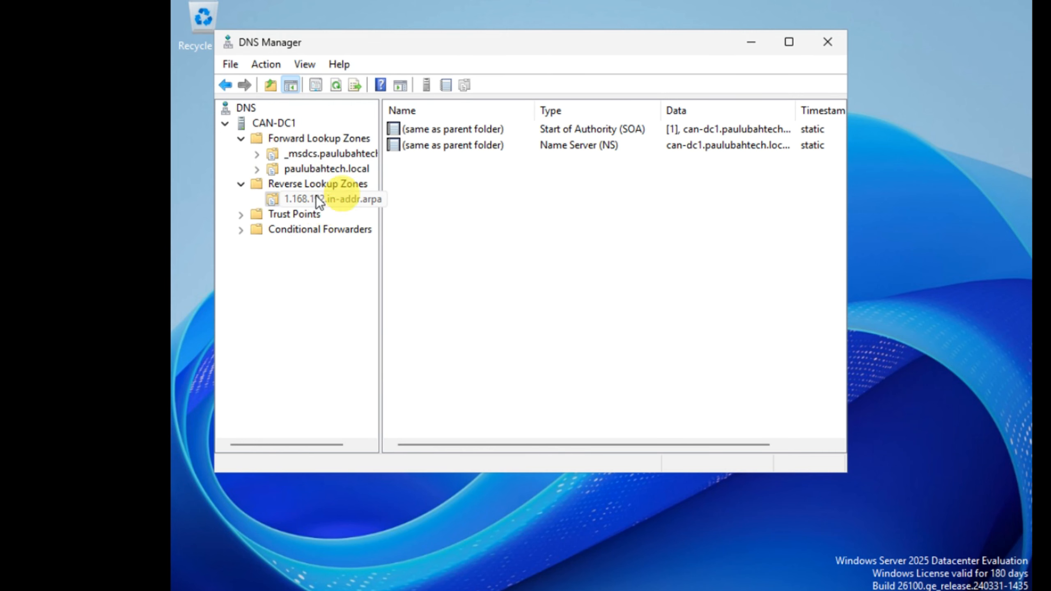
pyautogui.click(336, 87)
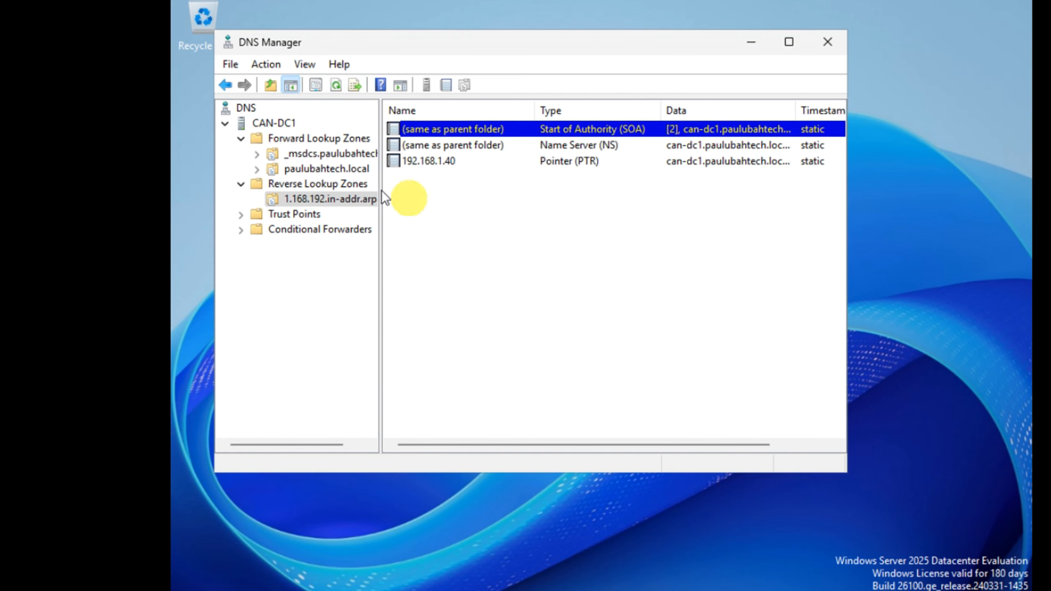
pyautogui.click(434, 165)
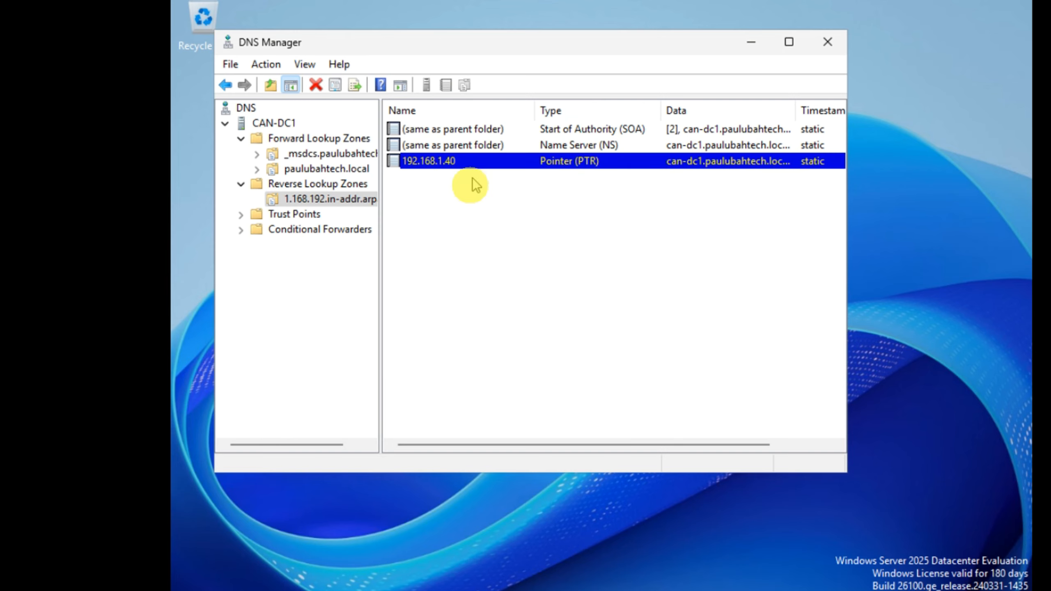
# Step: Resolve the can-dc1.paulubahtech.local name server record in the paulubahtech.local forward zone's properties and apply the change
pyautogui.click(284, 124)
pyautogui.click(331, 169)
pyautogui.rightClick(333, 169)
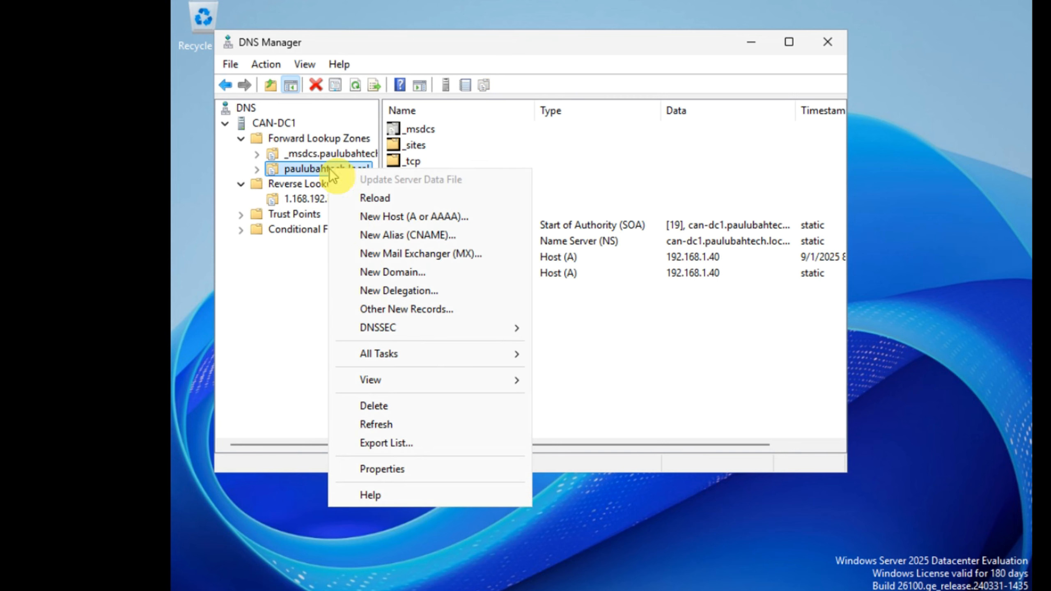
pyautogui.click(376, 470)
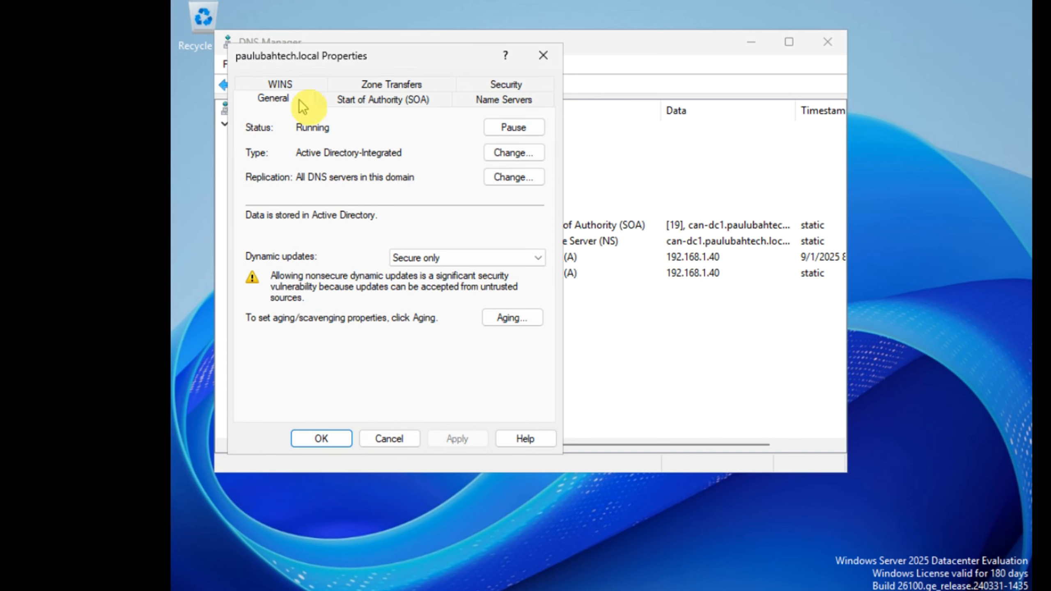
pyautogui.click(496, 99)
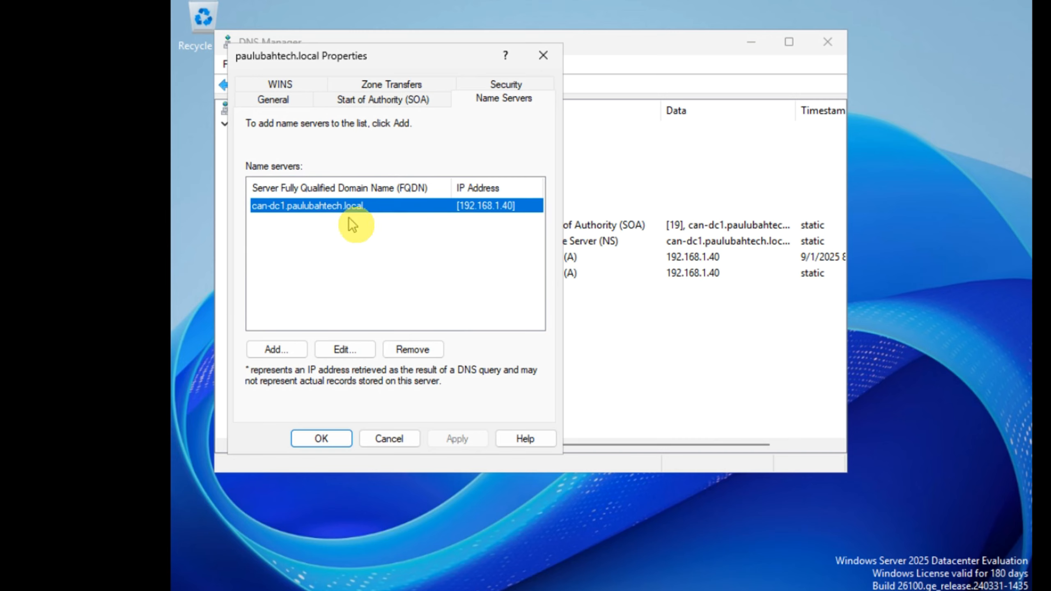
pyautogui.click(345, 351)
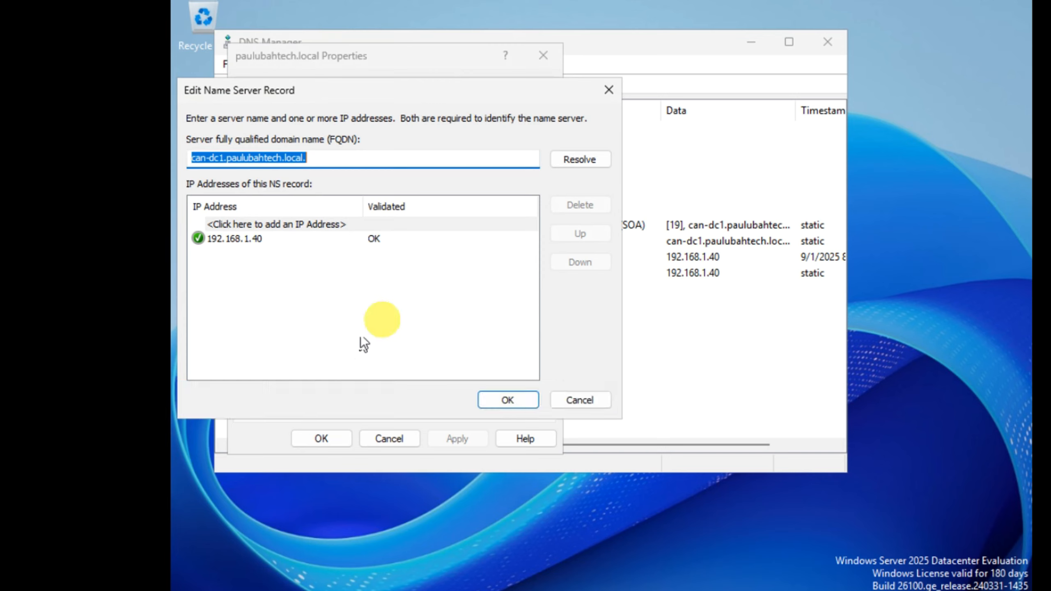
pyautogui.click(579, 166)
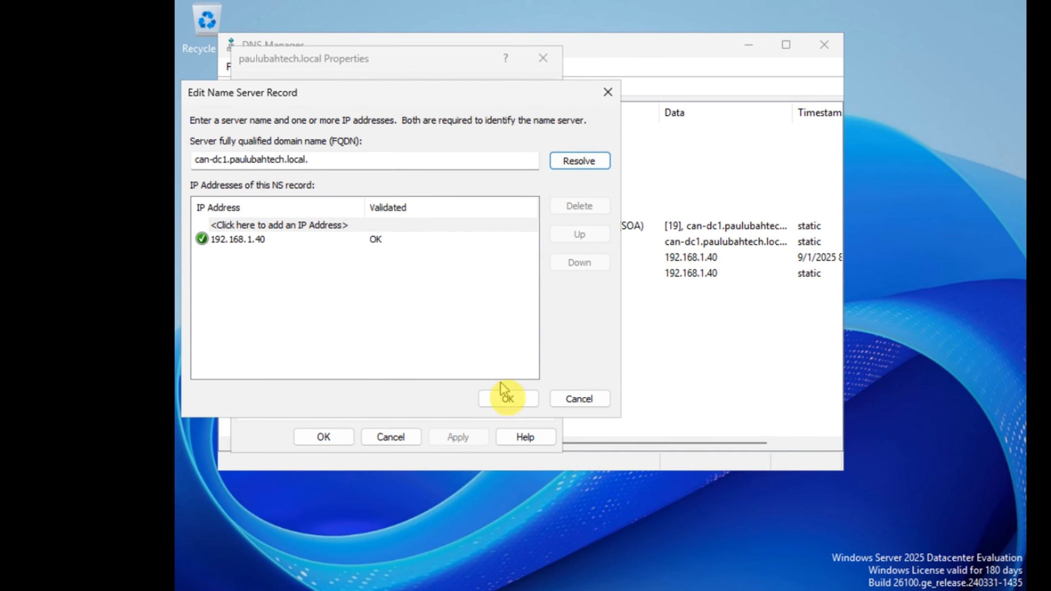
pyautogui.click(508, 399)
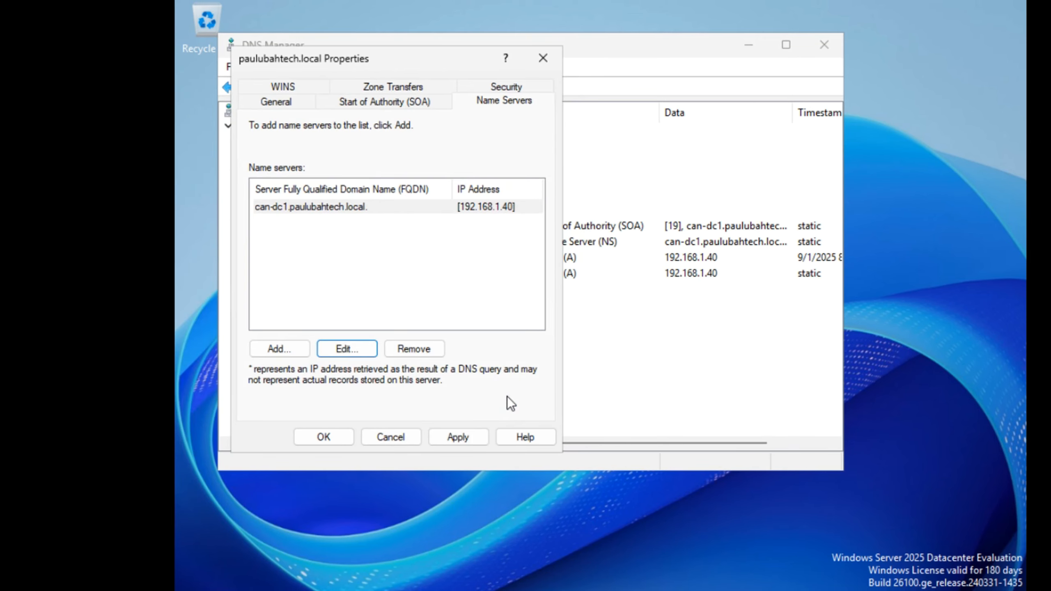
pyautogui.click(458, 436)
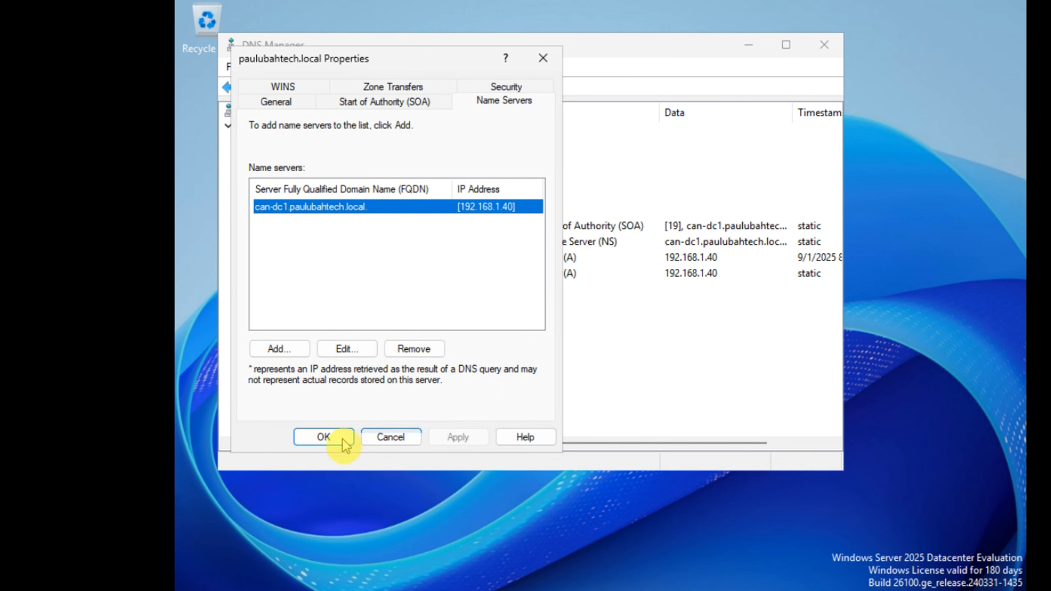
pyautogui.click(327, 439)
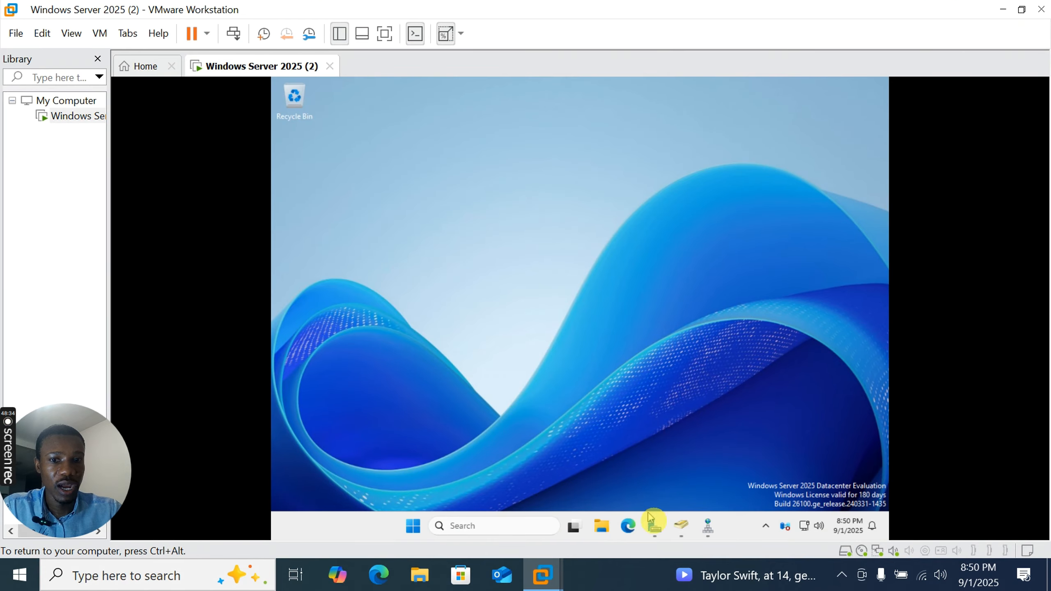
# Step: Switch to Server Manager and begin adding roles with a role-based or feature-based installation on the CAN-DC1 server
pyautogui.click(652, 529)
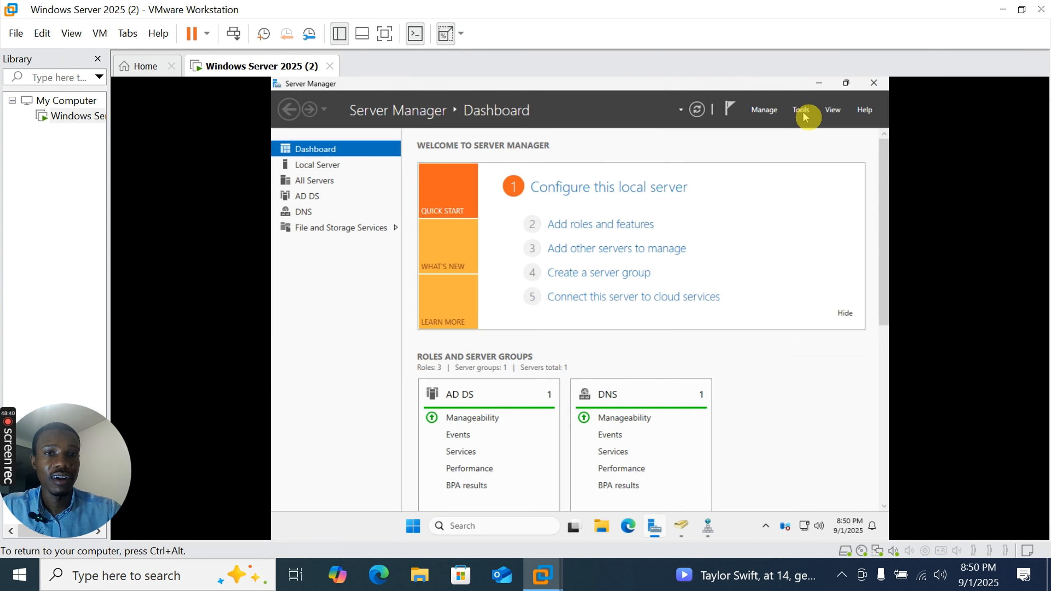
pyautogui.click(765, 111)
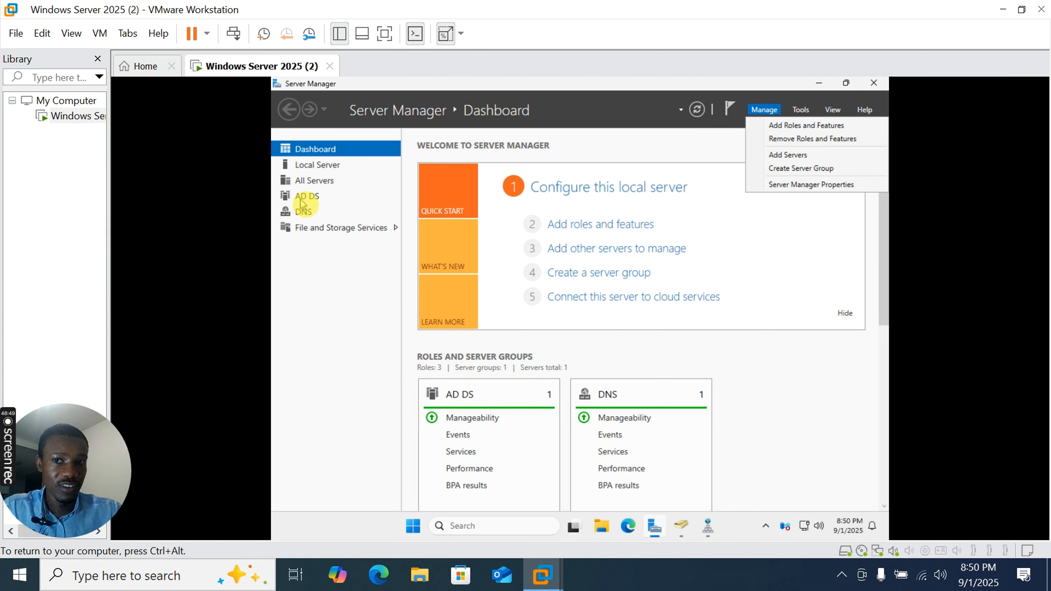
pyautogui.click(794, 126)
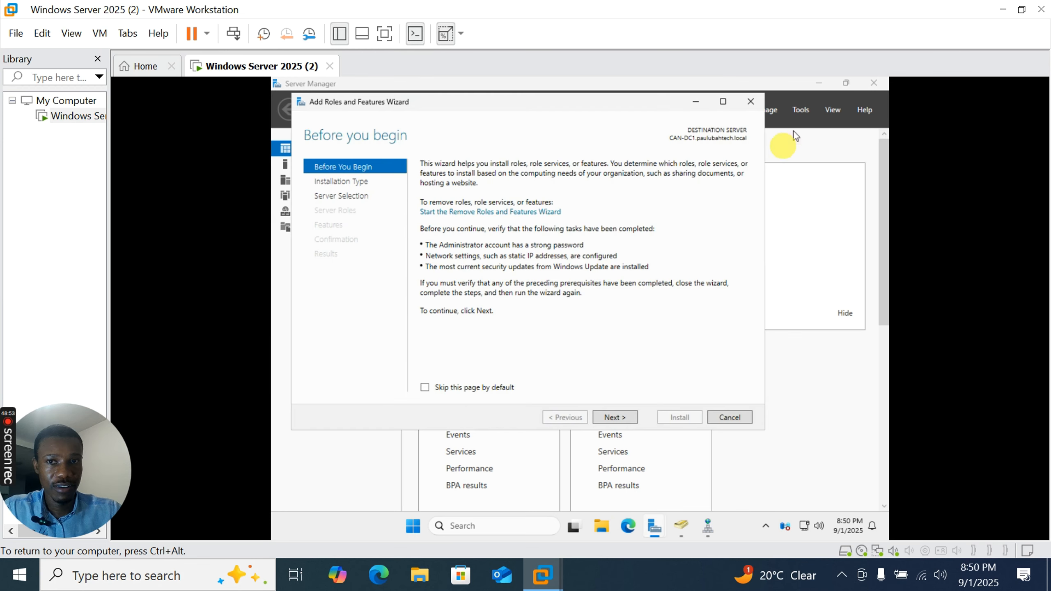
pyautogui.click(614, 417)
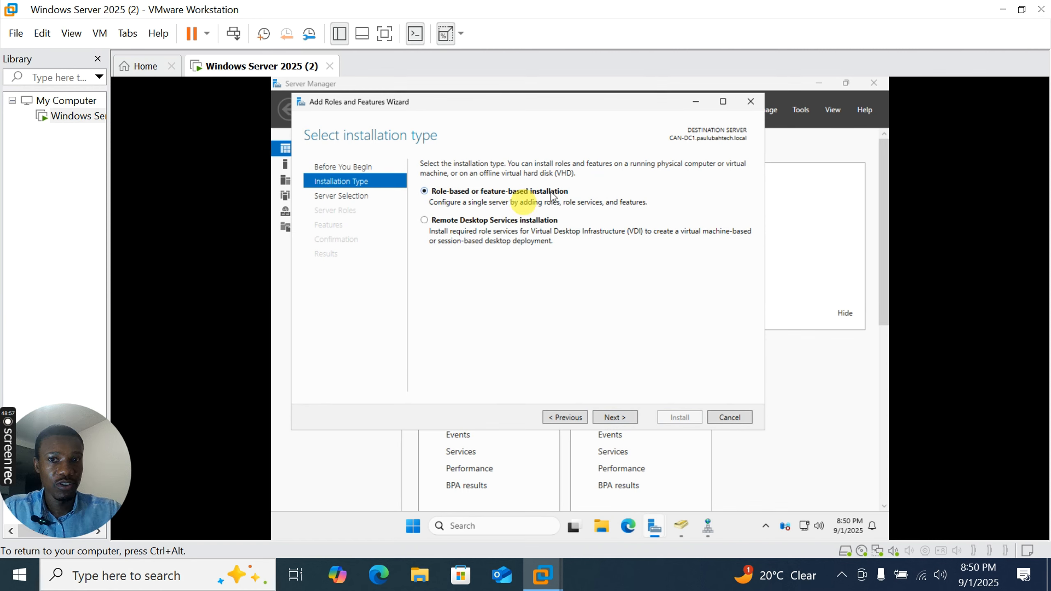
pyautogui.click(617, 417)
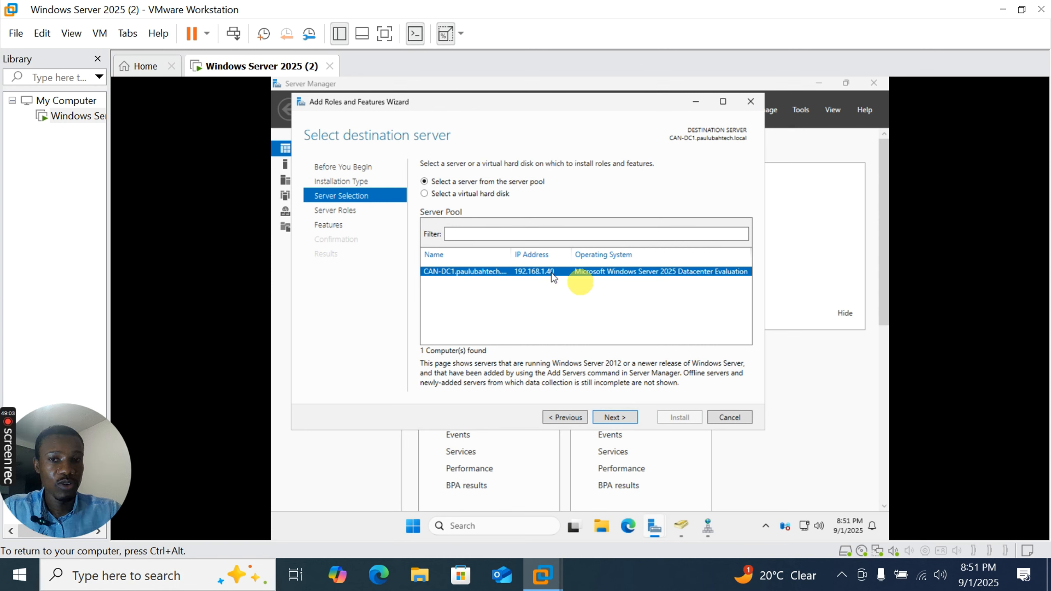
pyautogui.click(617, 418)
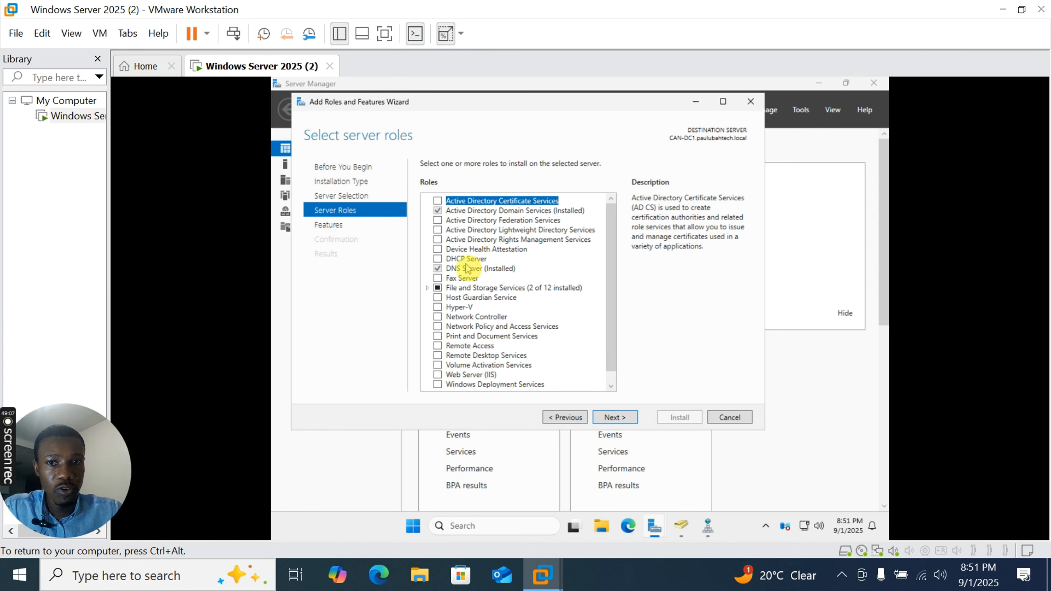
# Step: Install the DHCP Server role with its management tools and no additional features, then close the wizard
pyautogui.click(439, 260)
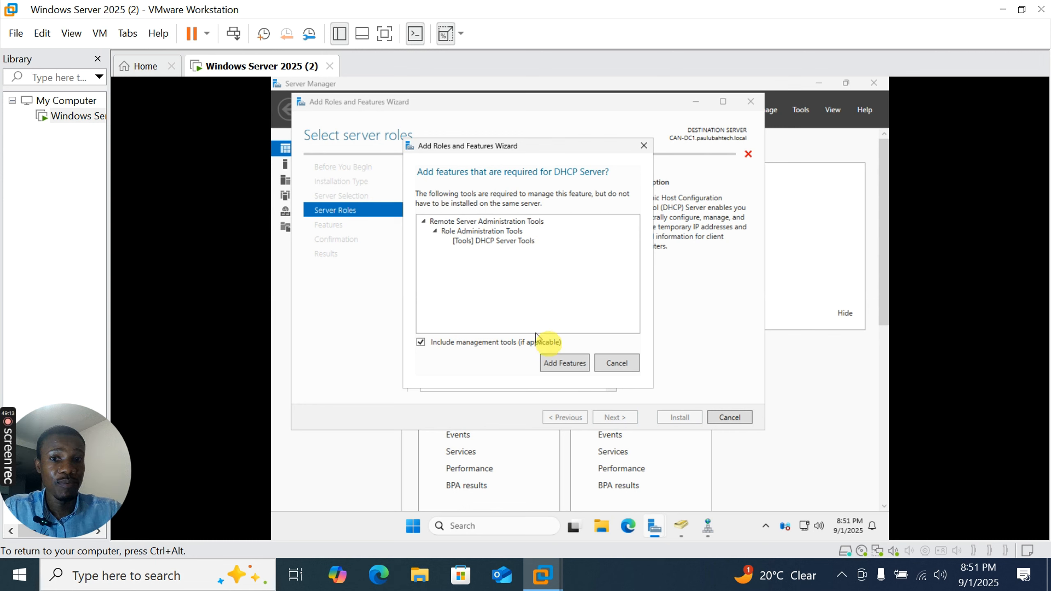
pyautogui.click(572, 365)
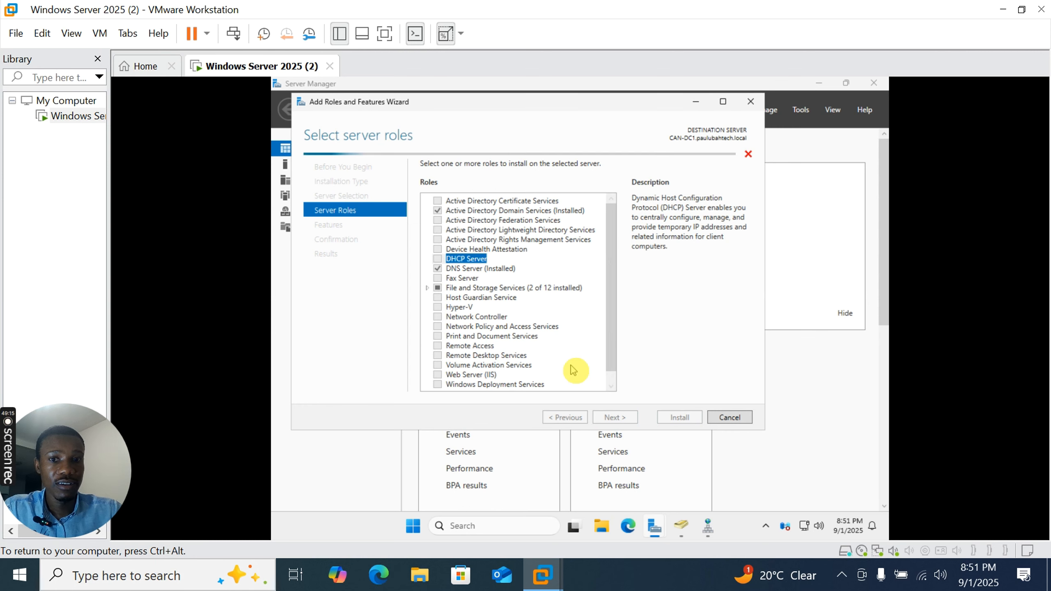
pyautogui.click(616, 417)
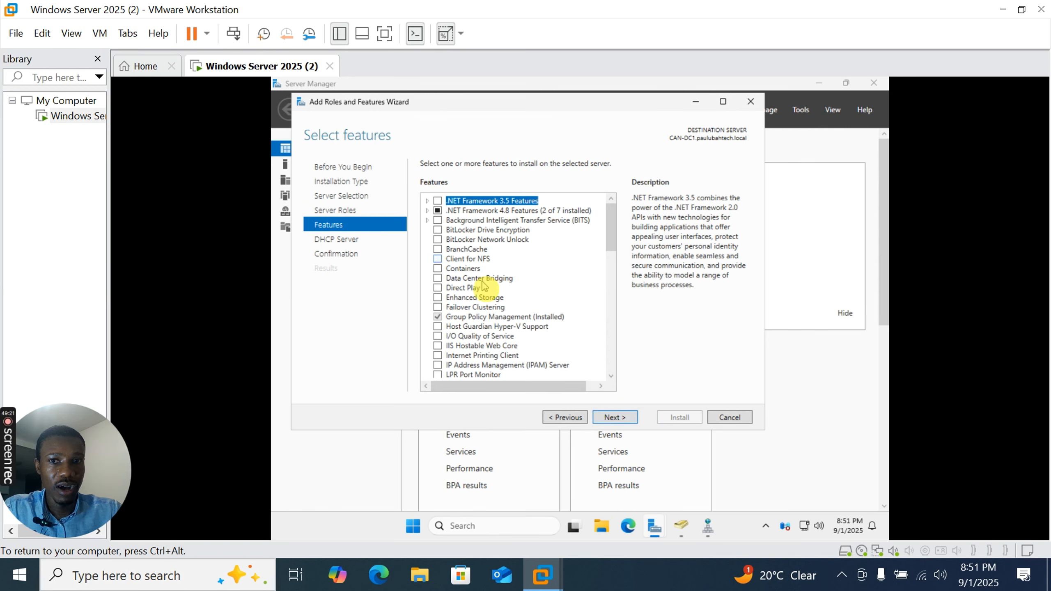
pyautogui.scroll(-3, 484, 286)
pyautogui.scroll(3, 492, 295)
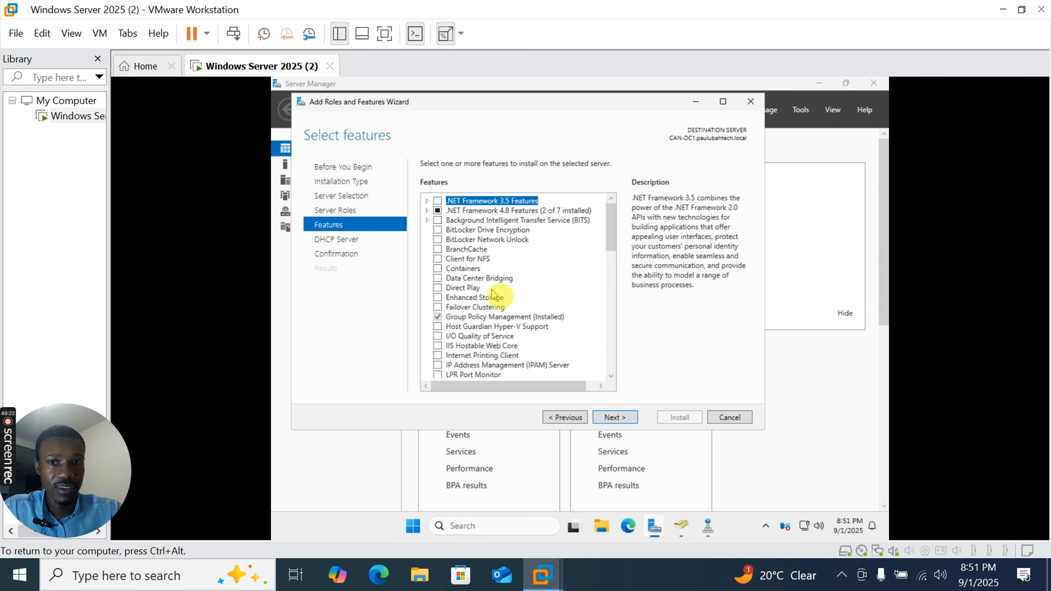
pyautogui.click(625, 420)
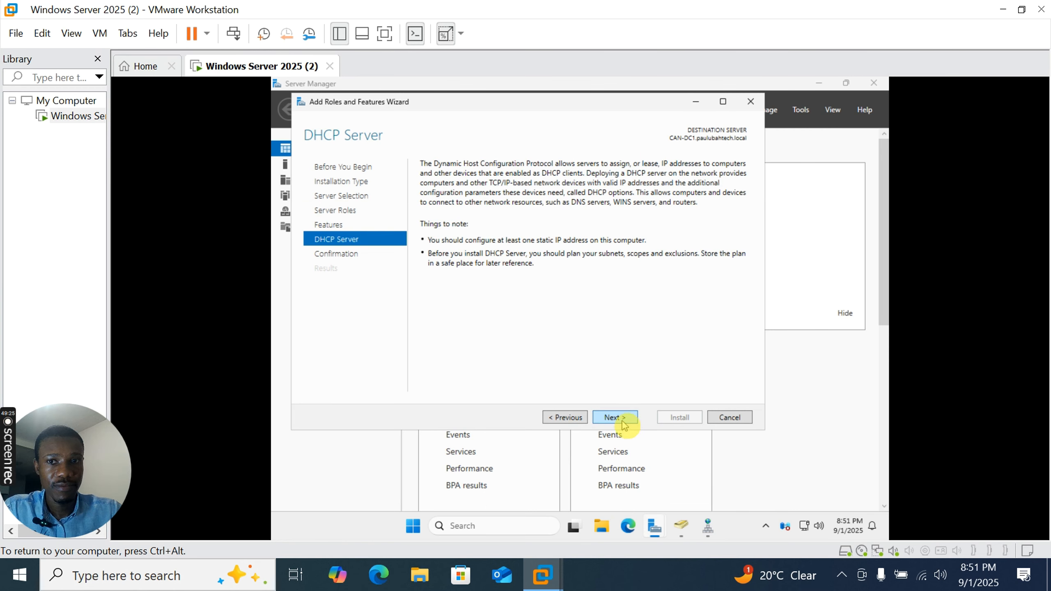
pyautogui.click(623, 420)
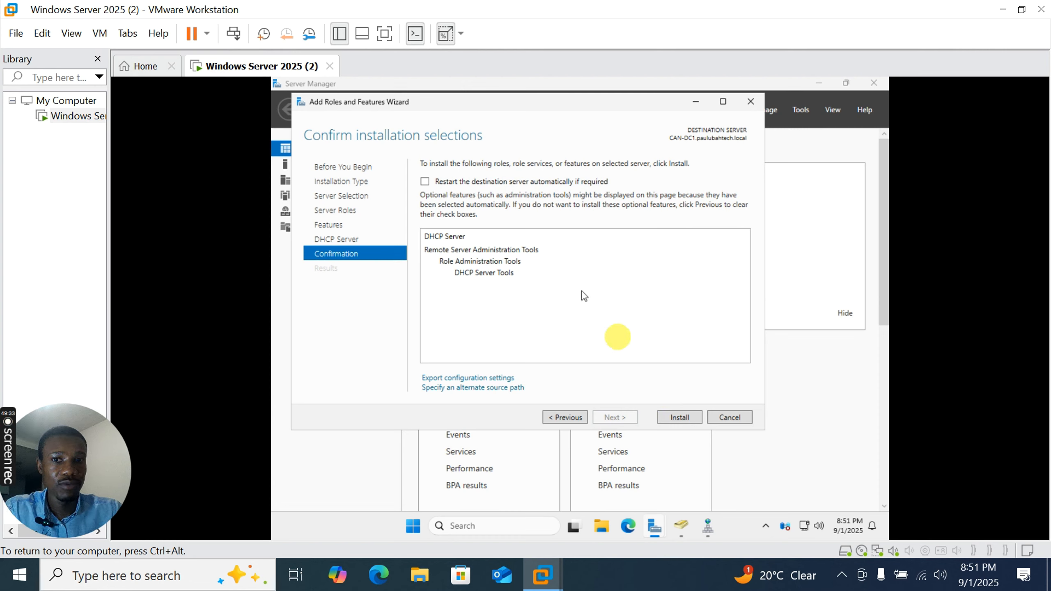
pyautogui.click(676, 419)
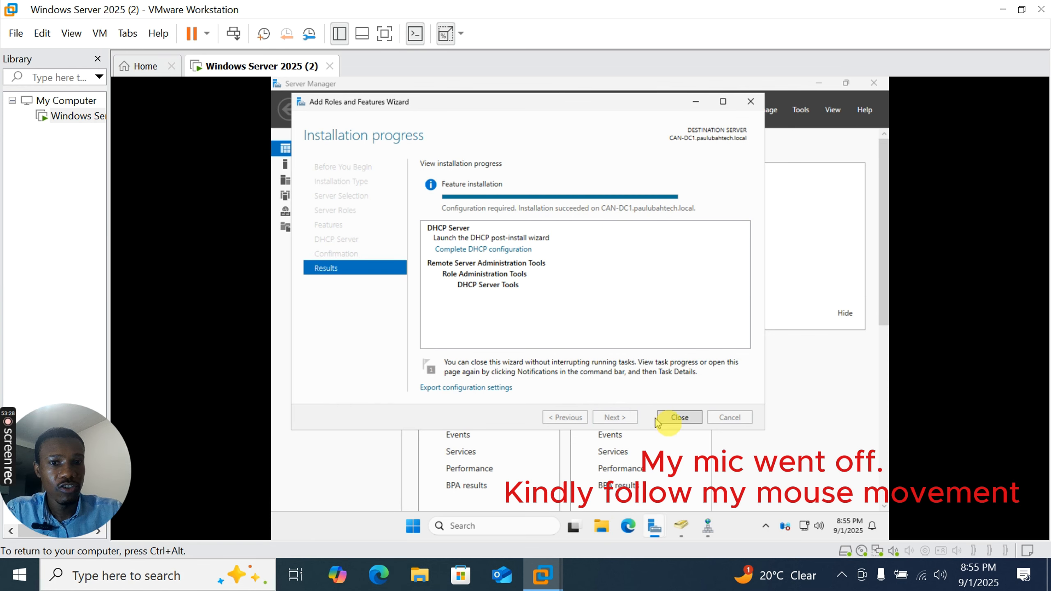
pyautogui.click(680, 417)
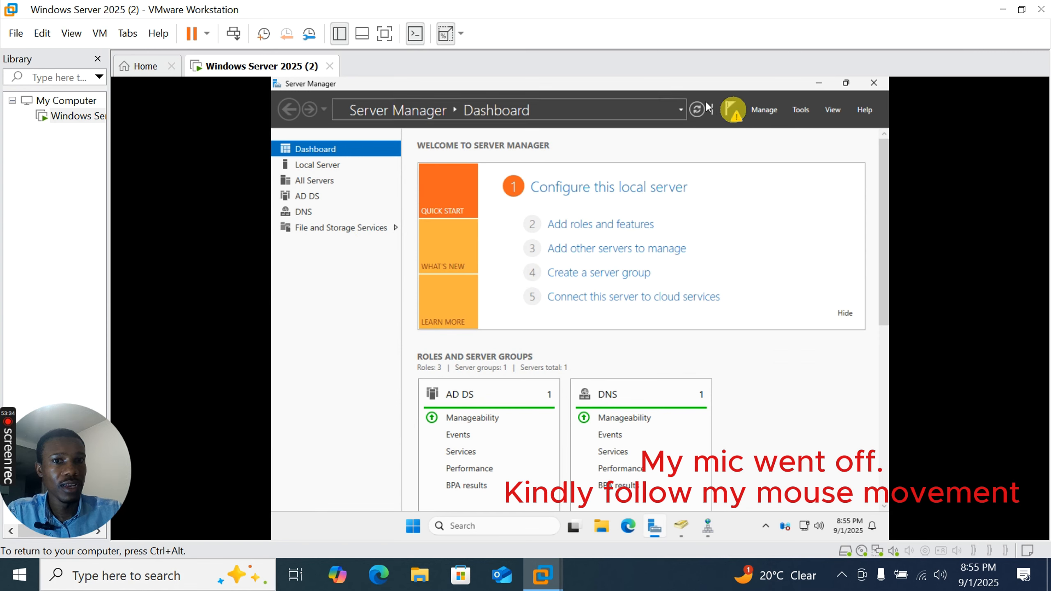
# Step: Complete the DHCP post-install configuration, authorizing the server in AD DS with the PAULUBAHTECH\Administrator credentials
pyautogui.click(736, 116)
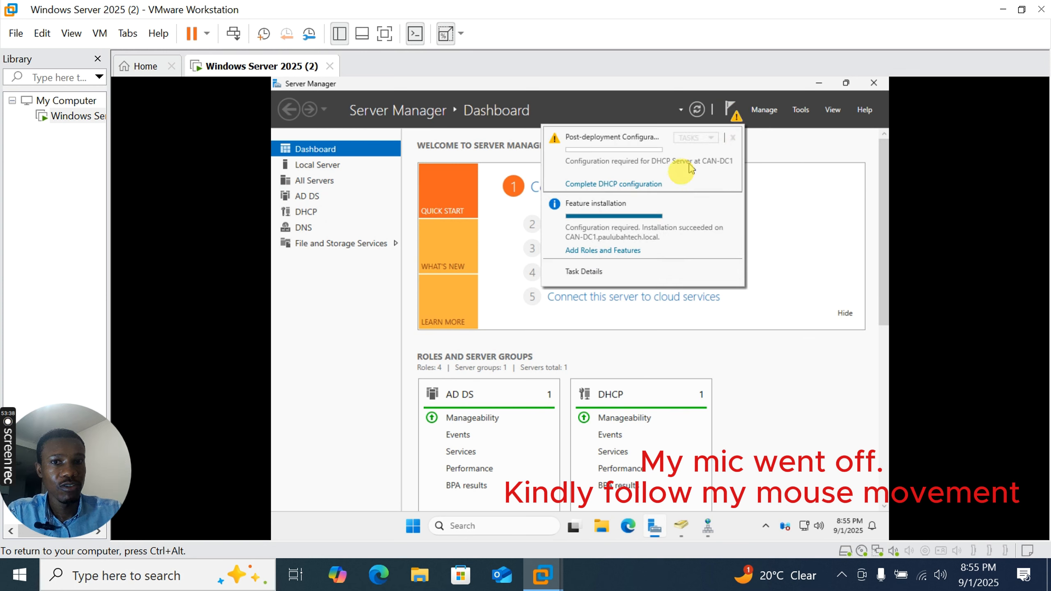
pyautogui.click(602, 186)
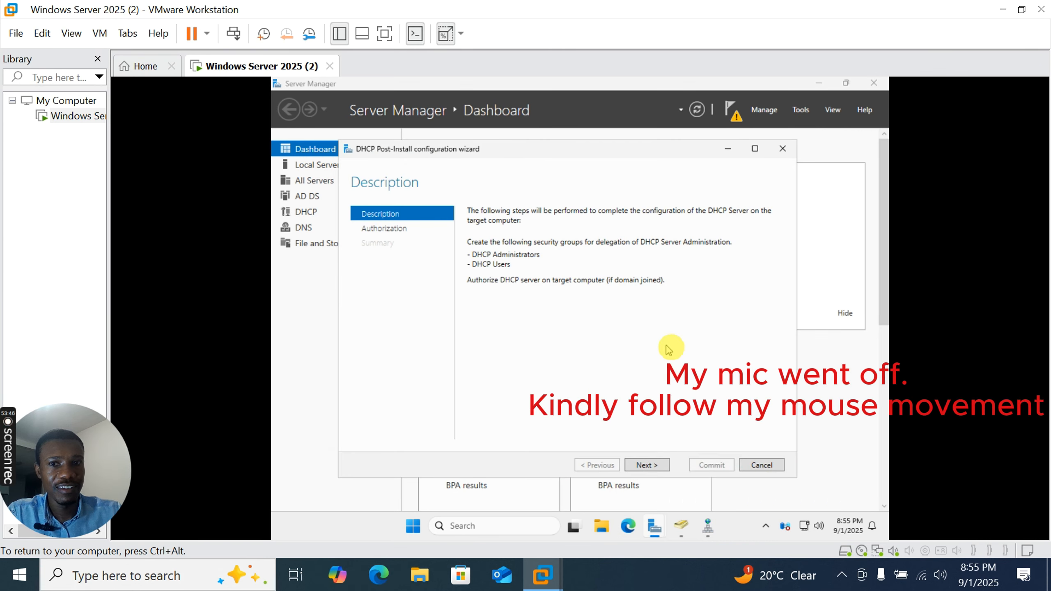
pyautogui.click(646, 465)
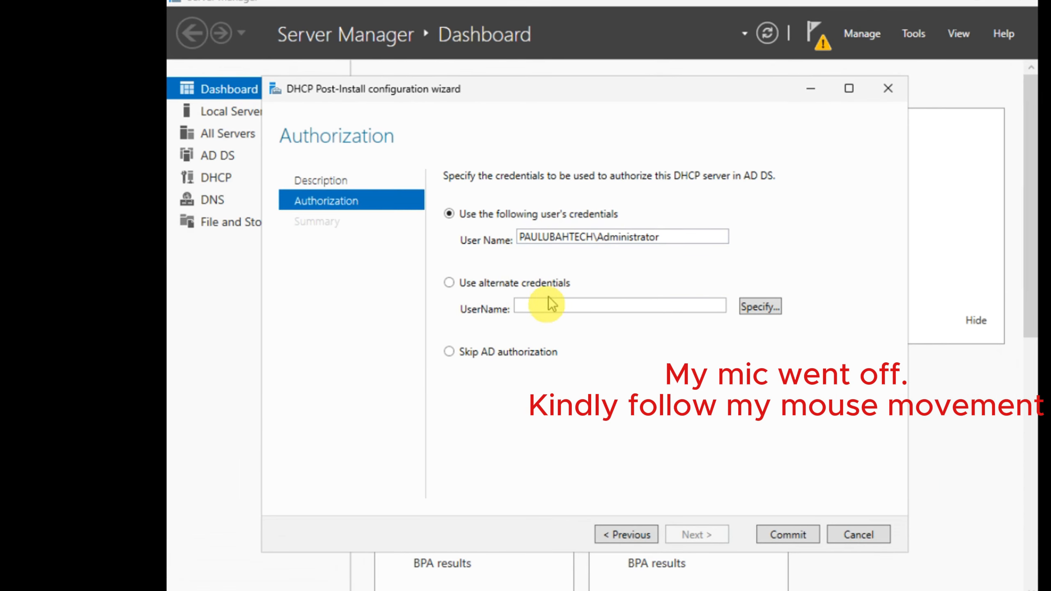
pyautogui.click(794, 537)
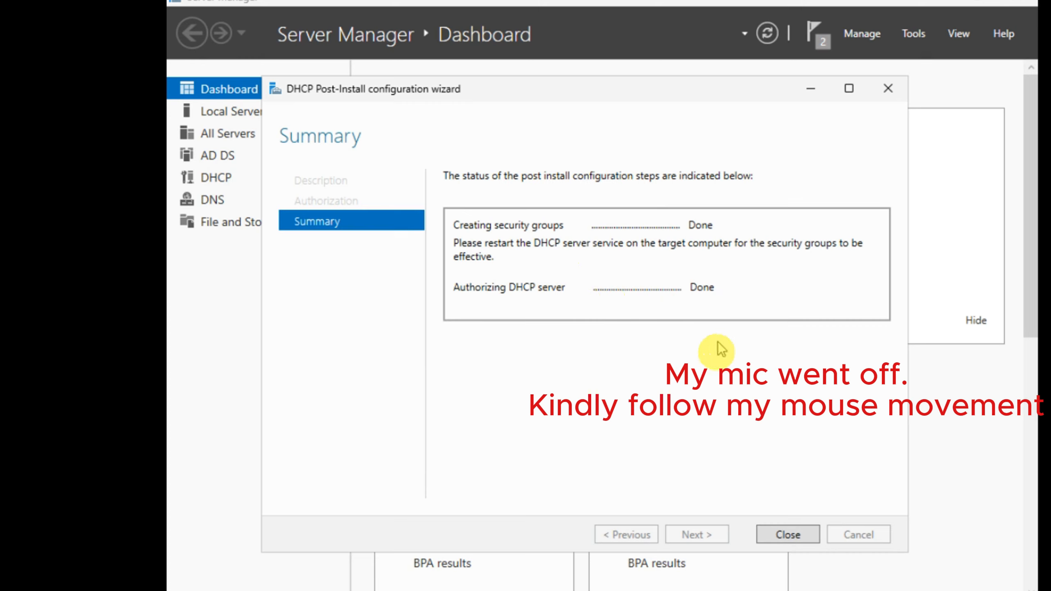
pyautogui.click(797, 535)
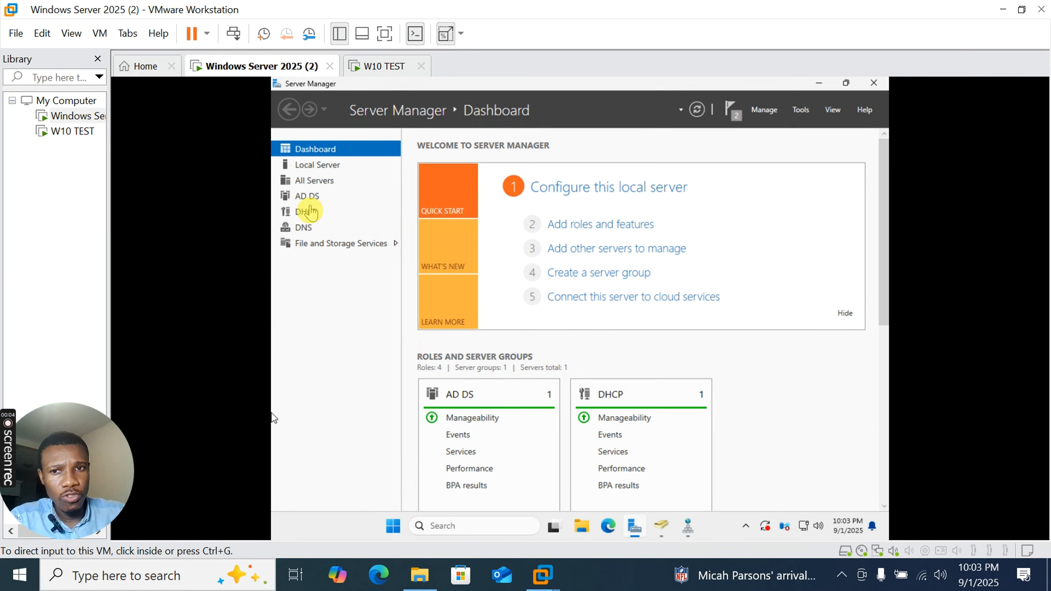
# Step: Minimize Server Manager, search Windows for "dhcp" to open the DHCP console, and expand the can-dc1.paulubahtech.local server
pyautogui.click(822, 88)
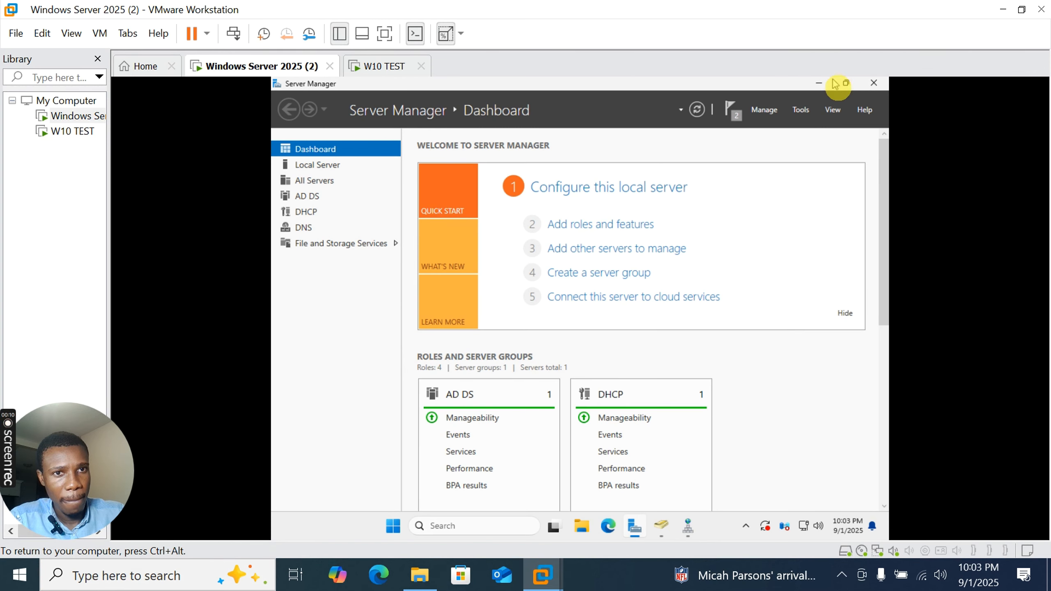
pyautogui.click(823, 83)
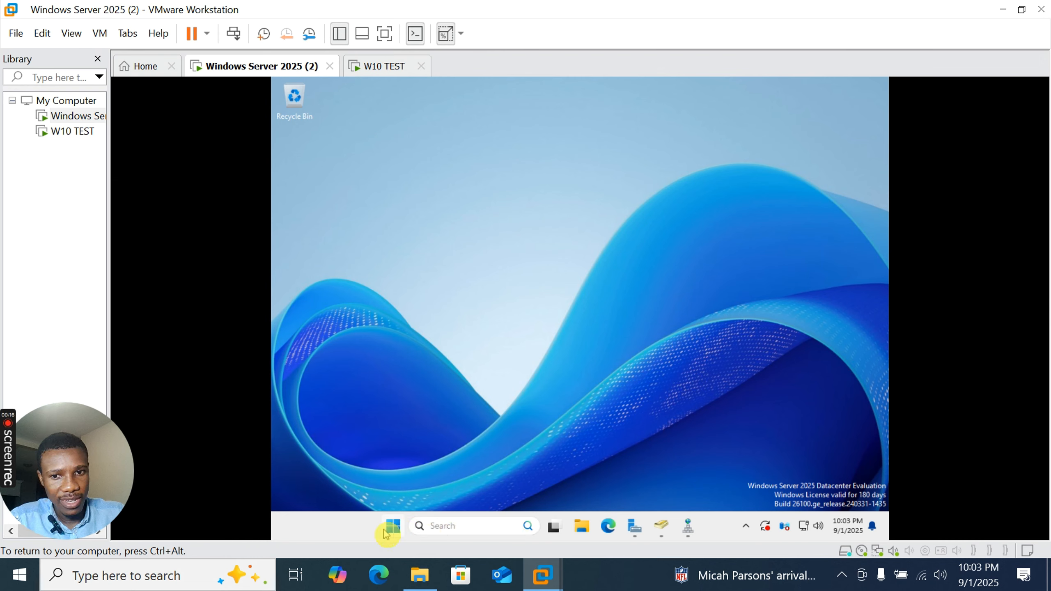
pyautogui.click(397, 530)
pyautogui.click(434, 530)
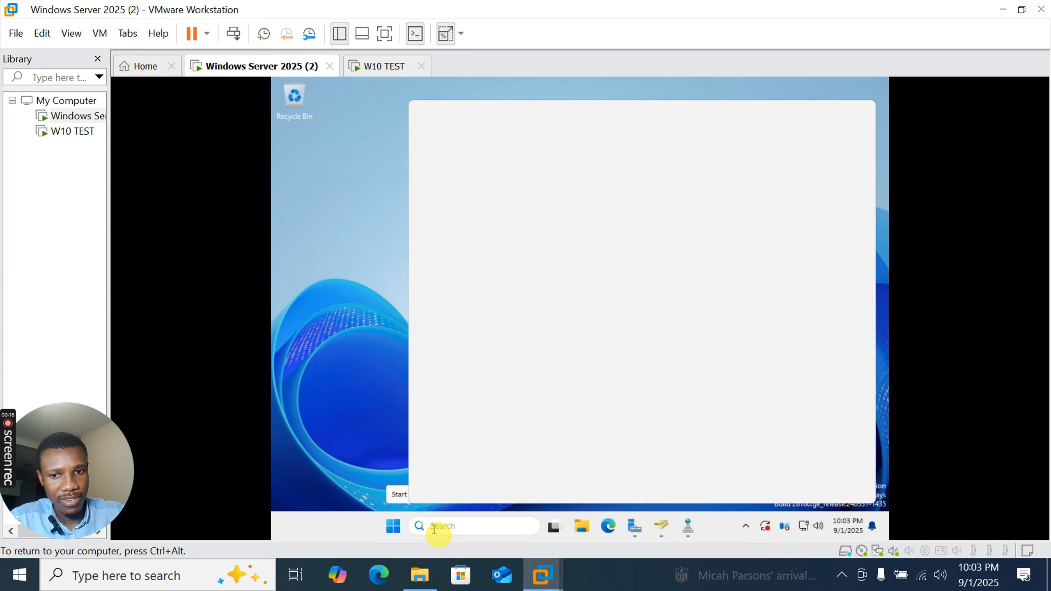
pyautogui.write('c')
pyautogui.write('h')
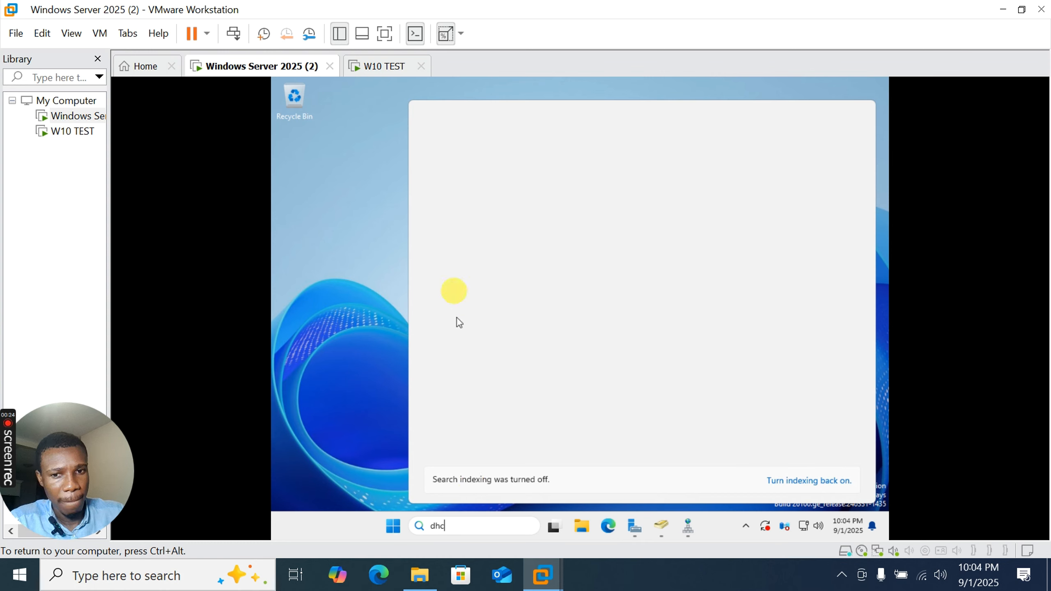
pyautogui.write('p')
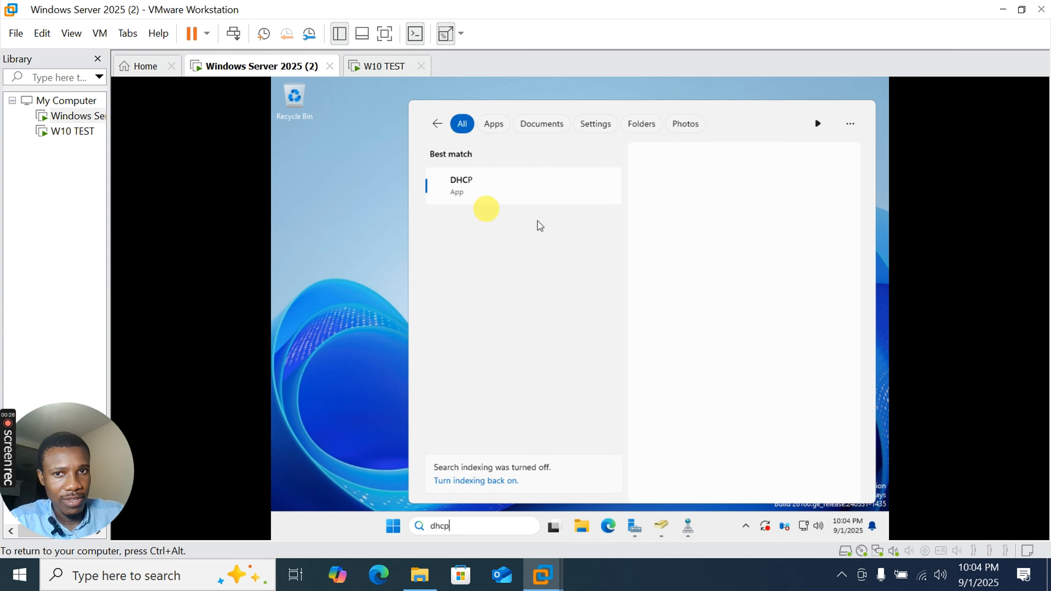
pyautogui.click(473, 186)
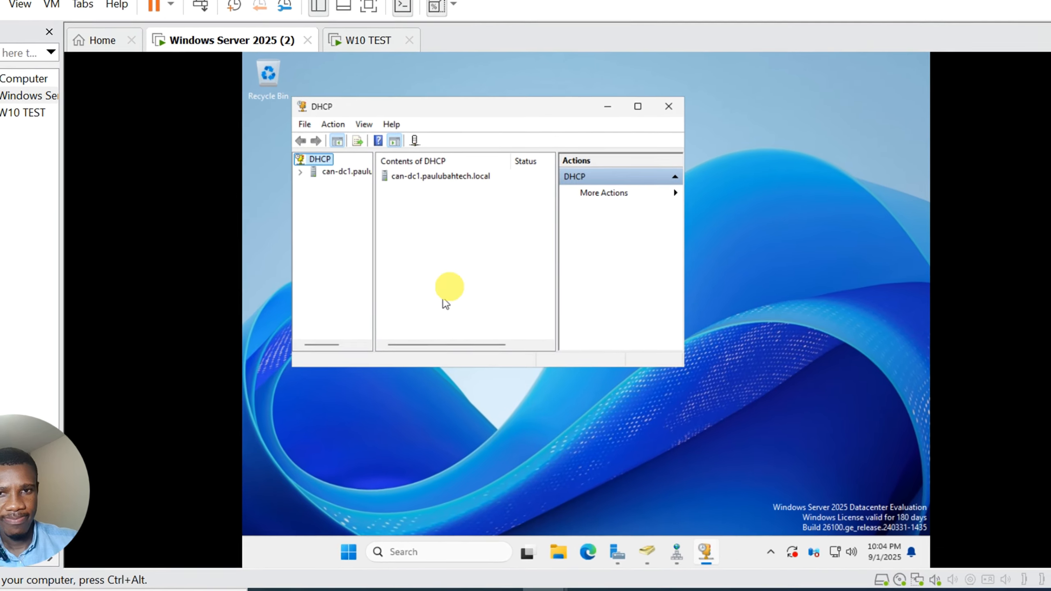
pyautogui.click(341, 171)
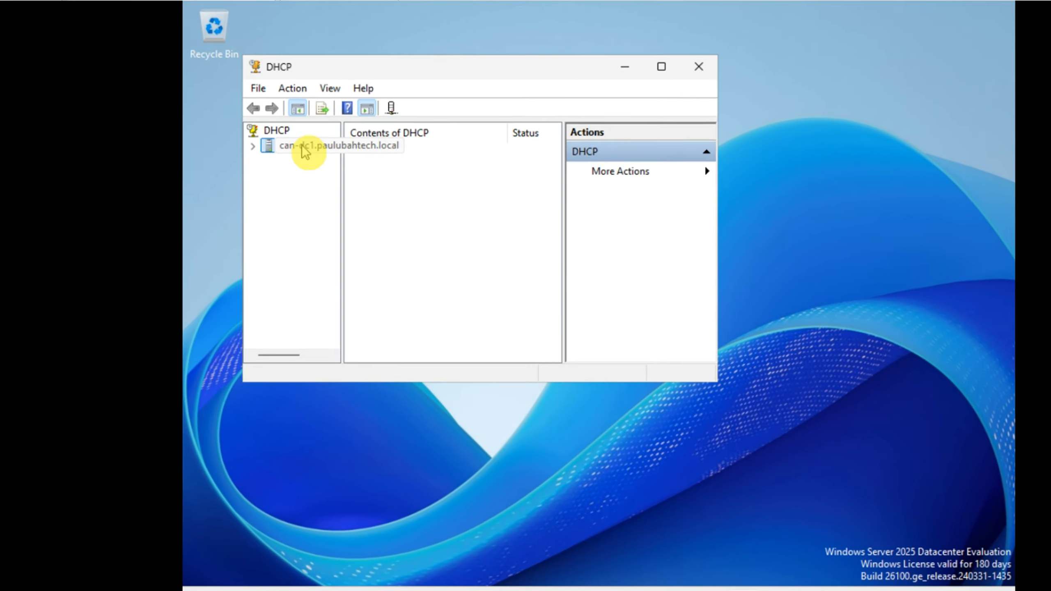
pyautogui.doubleClick(305, 151)
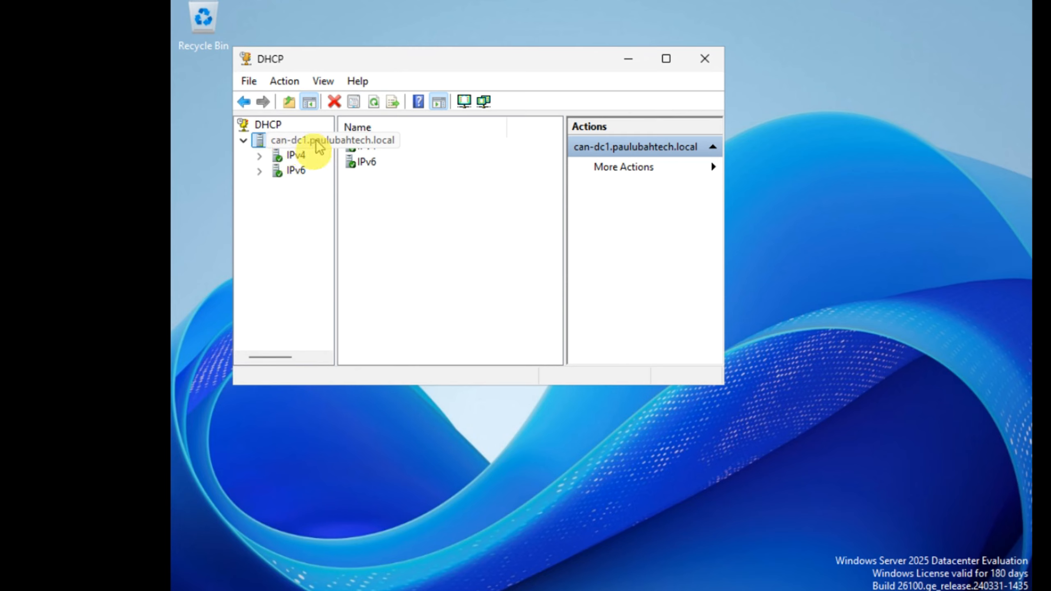
# Step: Start a new scope under IPv4 and name it PAULIPV4, leaving the description empty
pyautogui.click(294, 157)
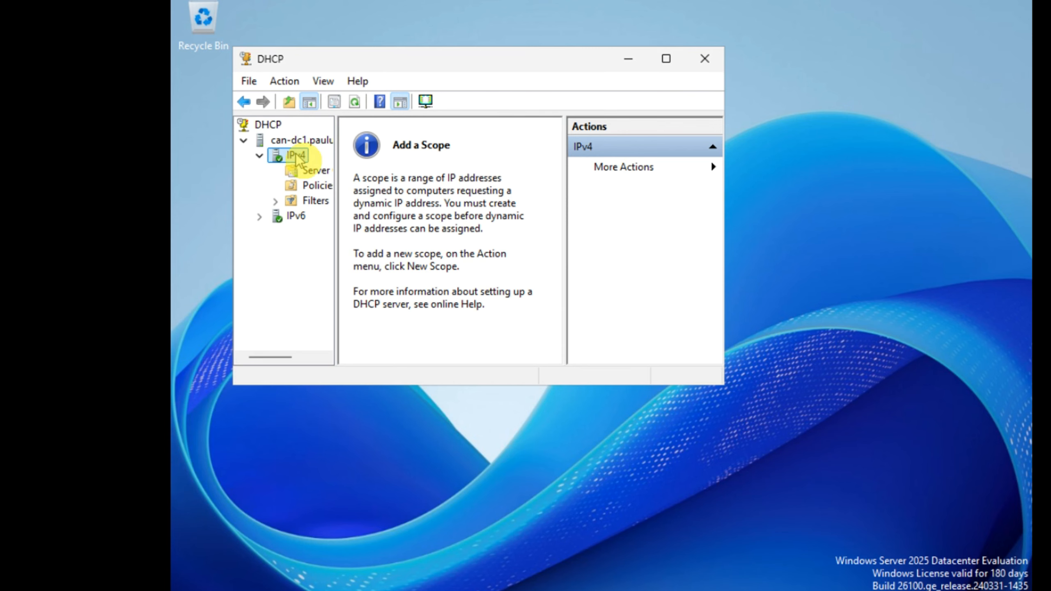
pyautogui.rightClick(297, 158)
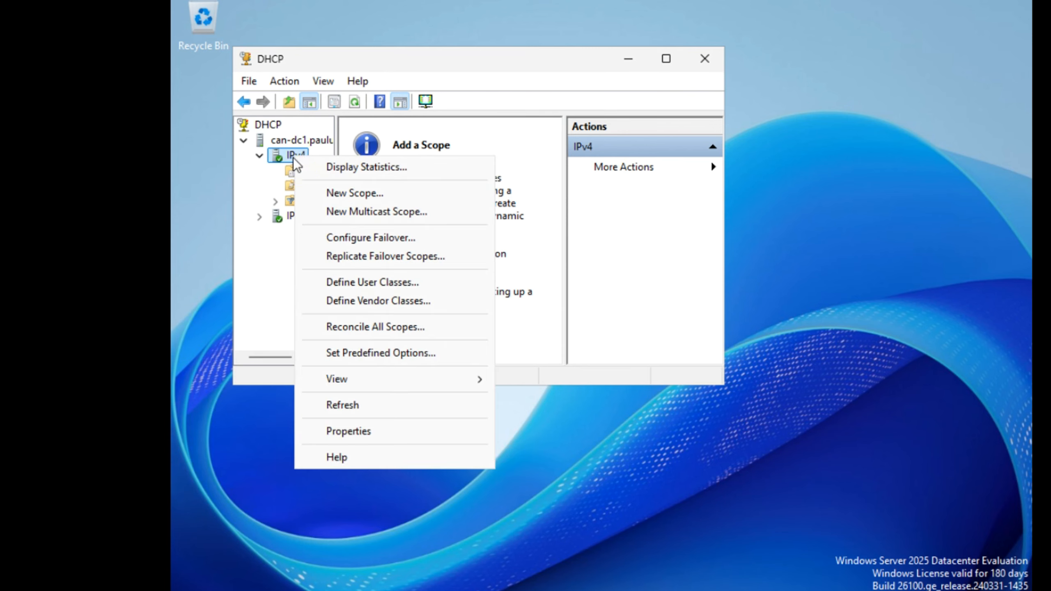
pyautogui.click(348, 192)
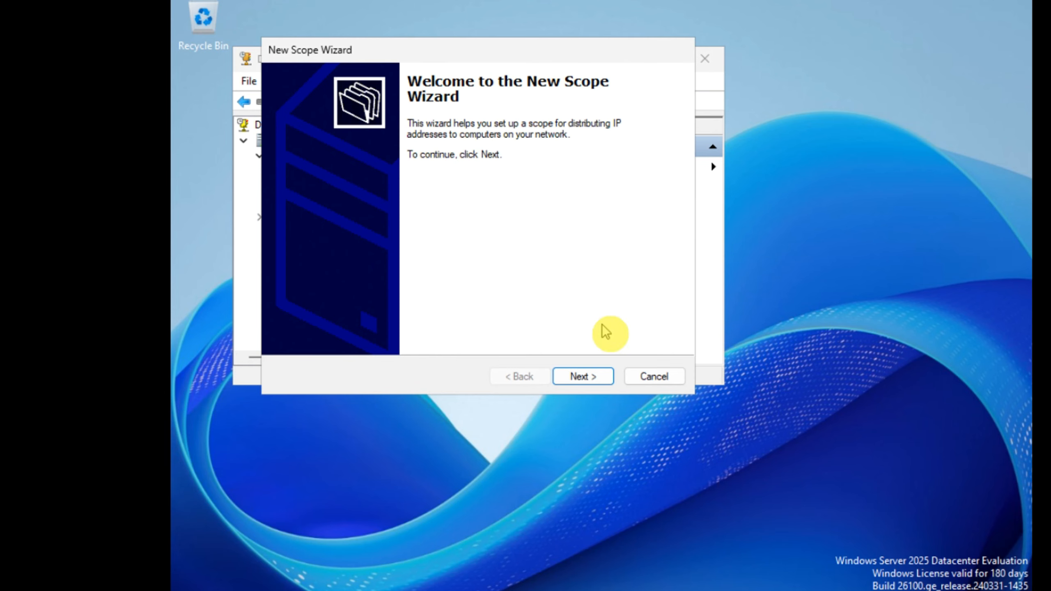
pyautogui.click(604, 377)
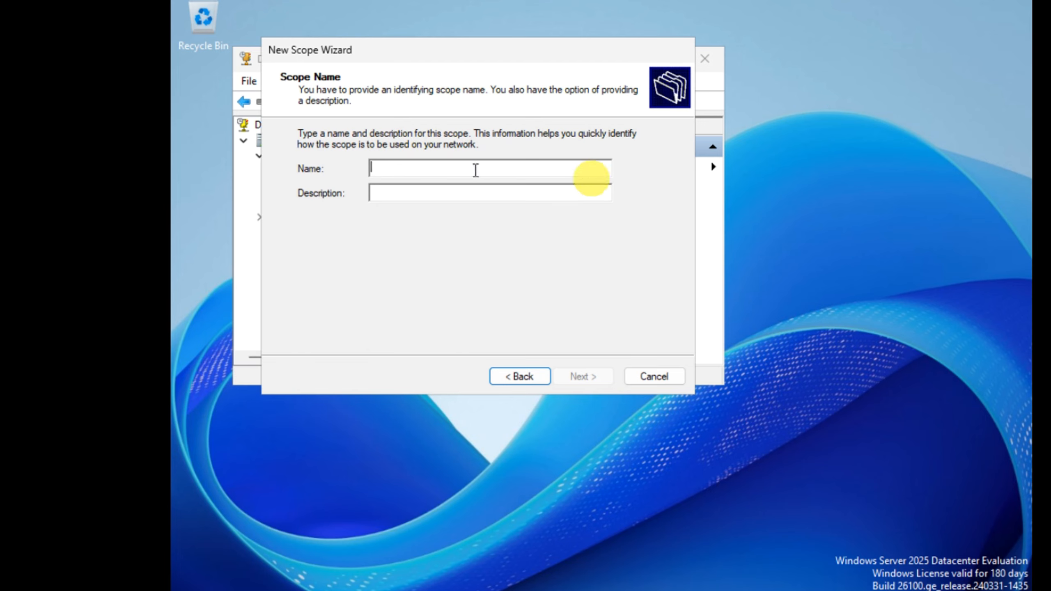
pyautogui.write('PAUL')
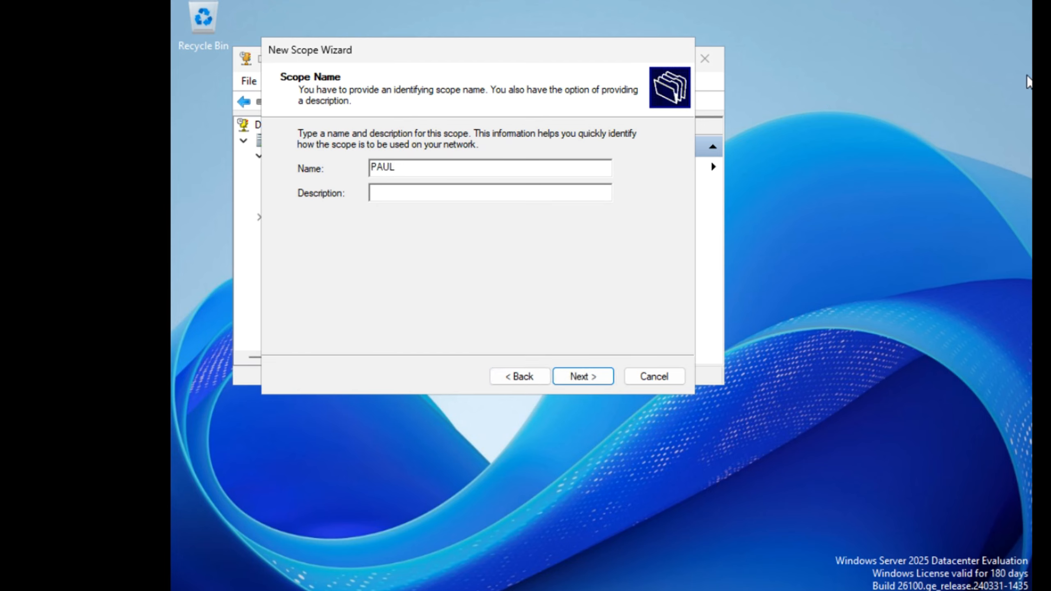
pyautogui.write('IPV')
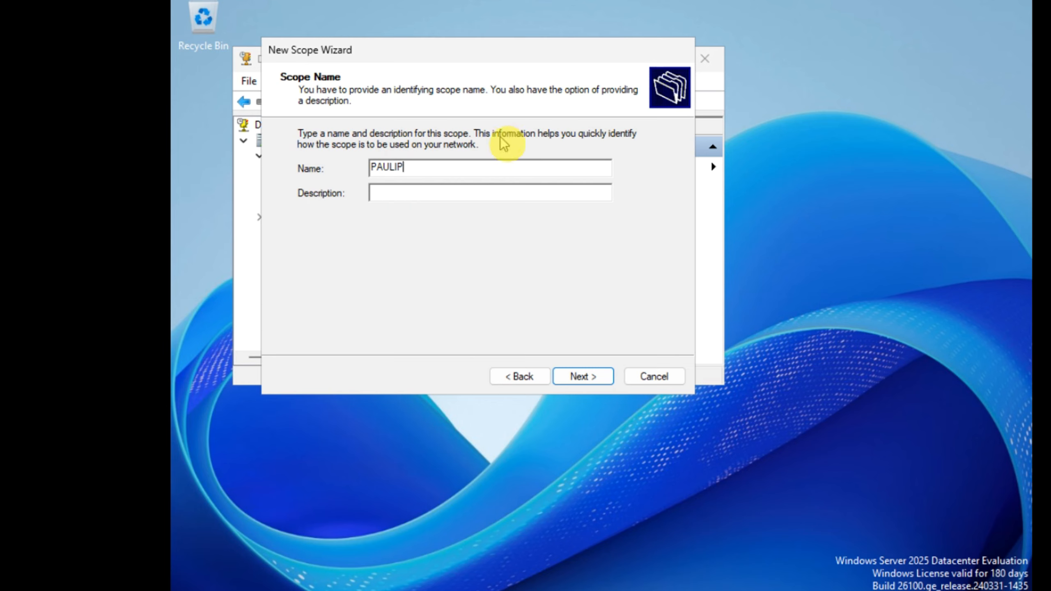
pyautogui.write('V4')
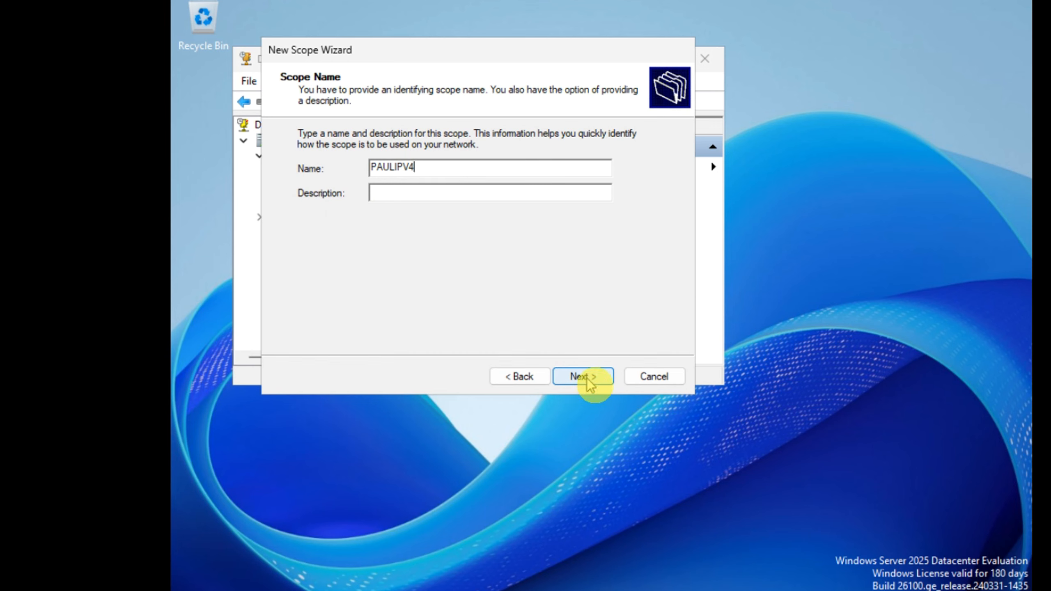
pyautogui.click(559, 375)
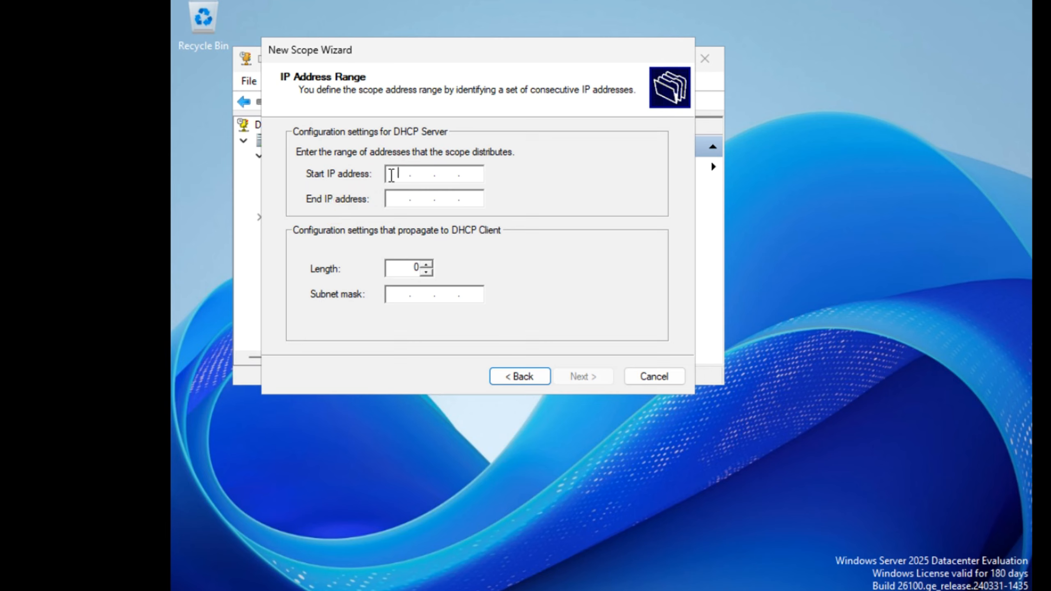
# Step: Set the scope's address range from 192.168.1.50 to 192.168.1.100
pyautogui.click(390, 175)
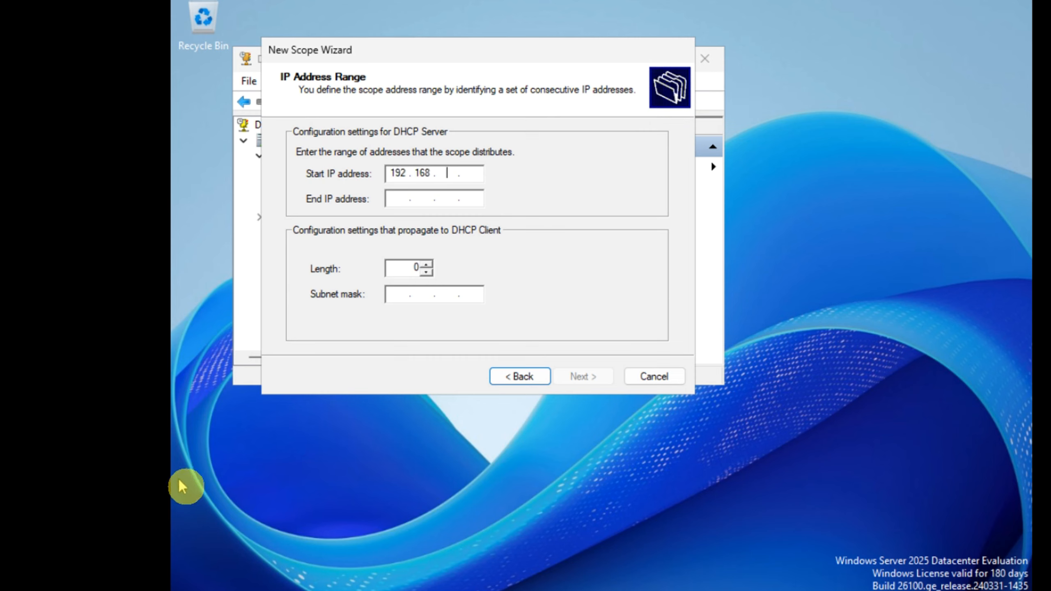
pyautogui.write('1')
pyautogui.write('50')
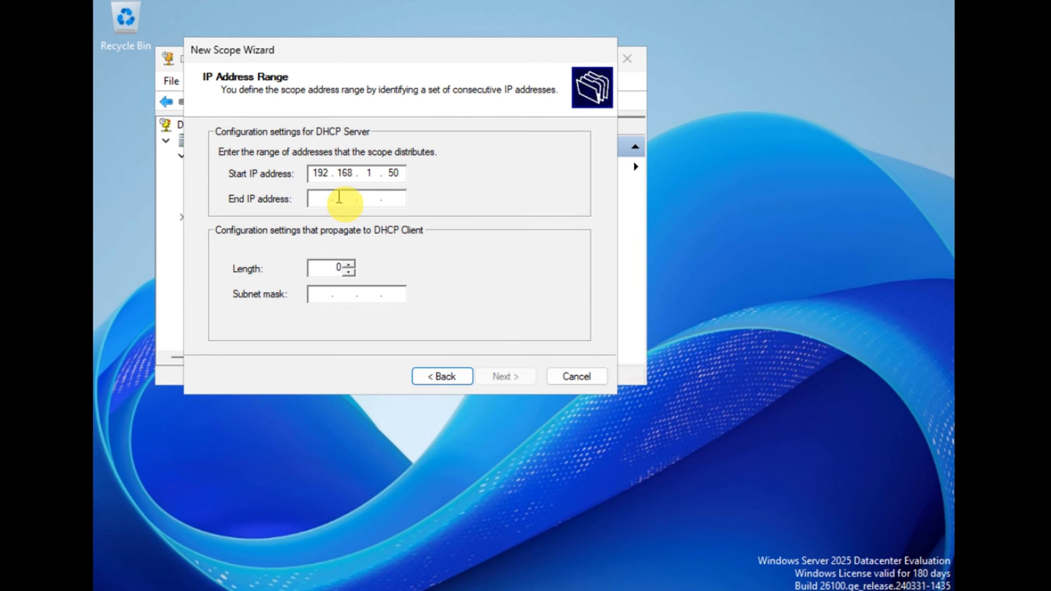
pyautogui.click(332, 203)
pyautogui.write('1')
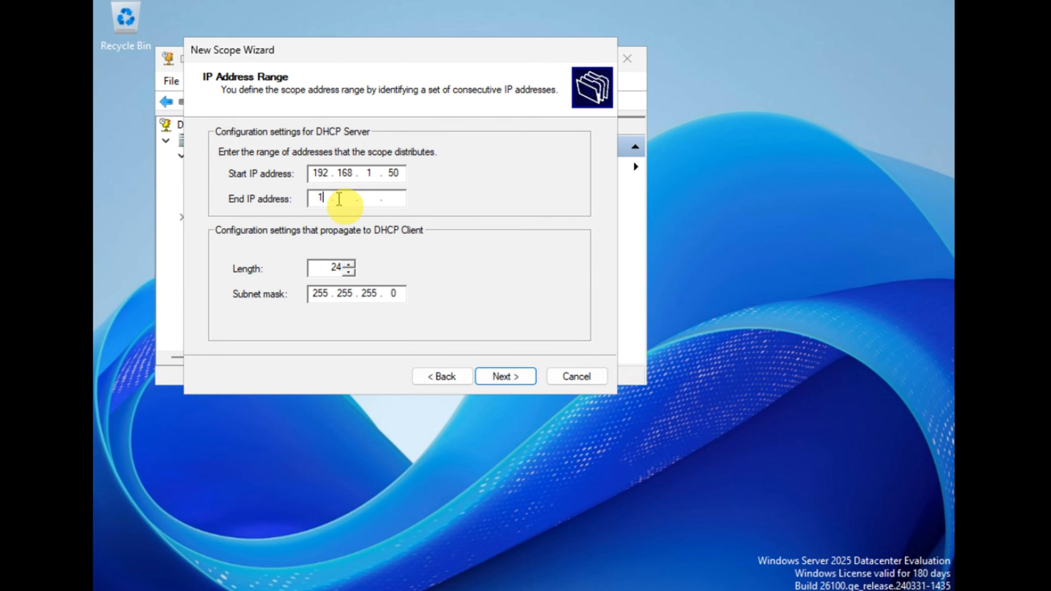
pyautogui.write('92 . 1')
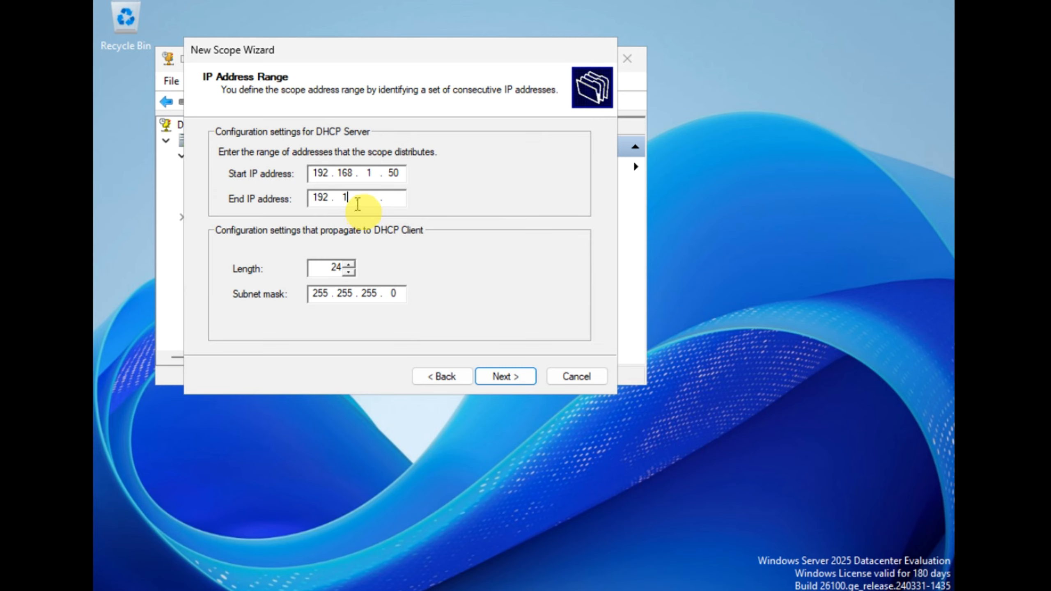
pyautogui.write('68 . 1')
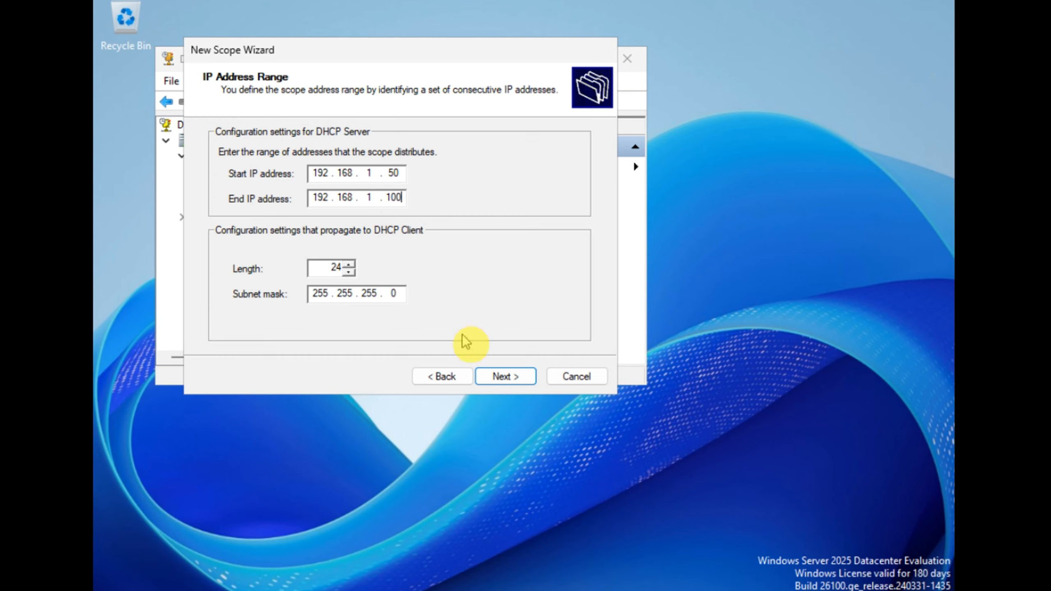
pyautogui.click(505, 379)
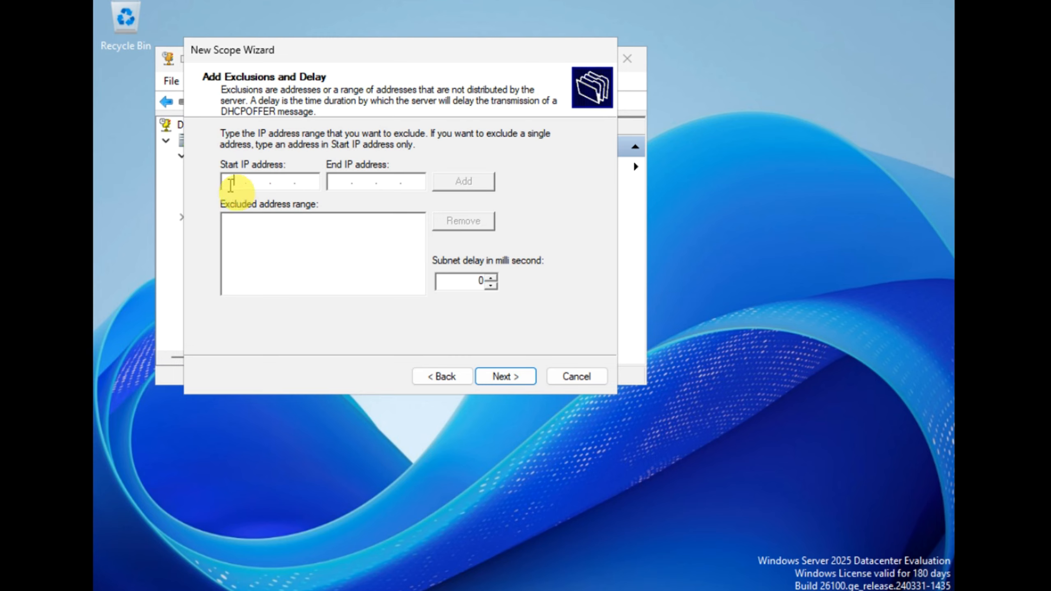
# Step: Exclude the addresses 192.168.1.50 to 192.168.1.60 from the scope and keep the default lease duration
pyautogui.write('192.168.')
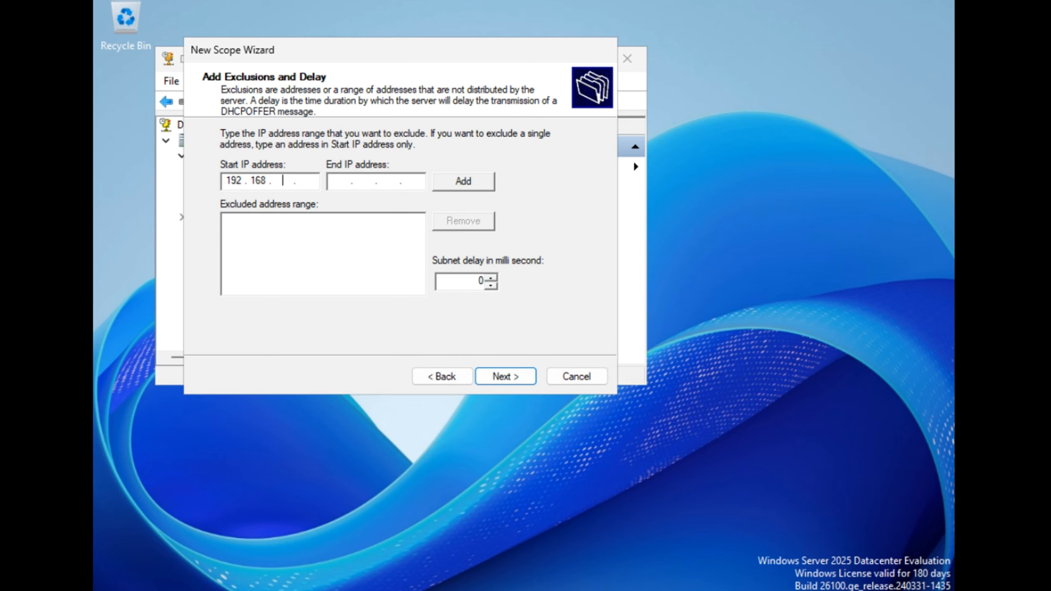
pyautogui.write('1.50')
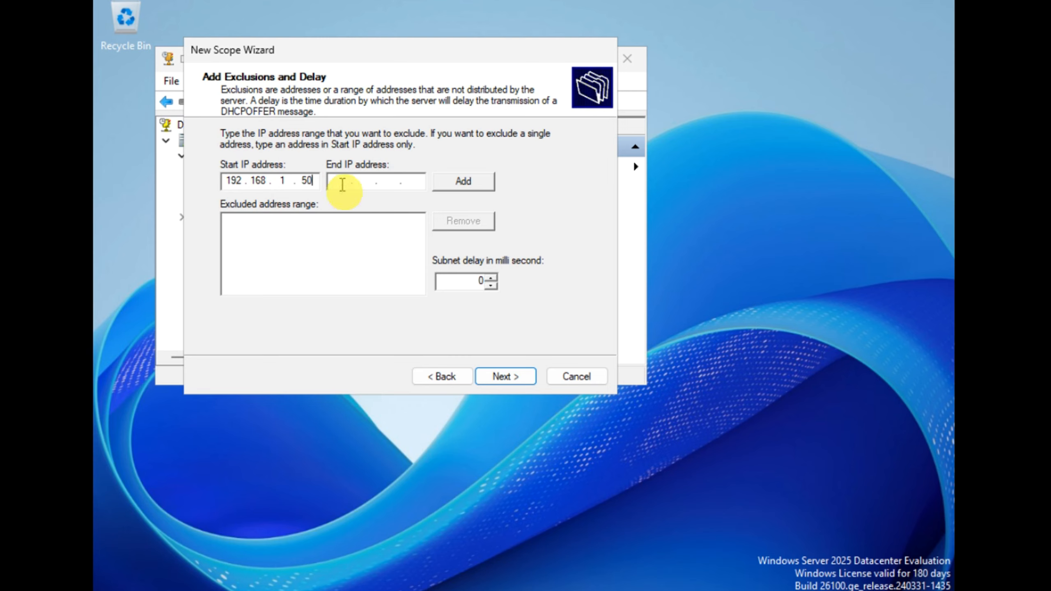
pyautogui.click(338, 185)
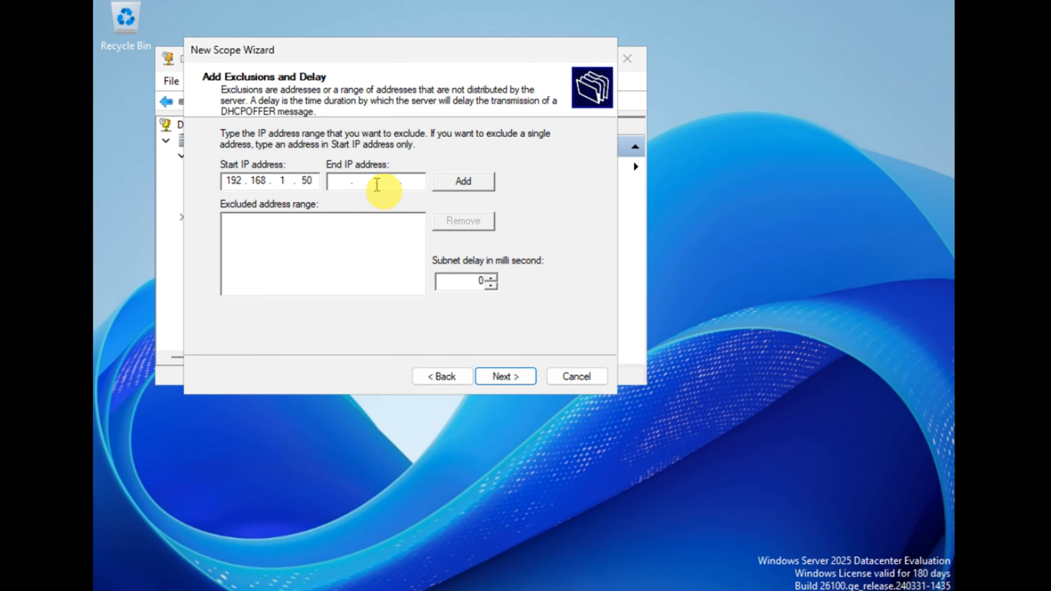
pyautogui.write('10')
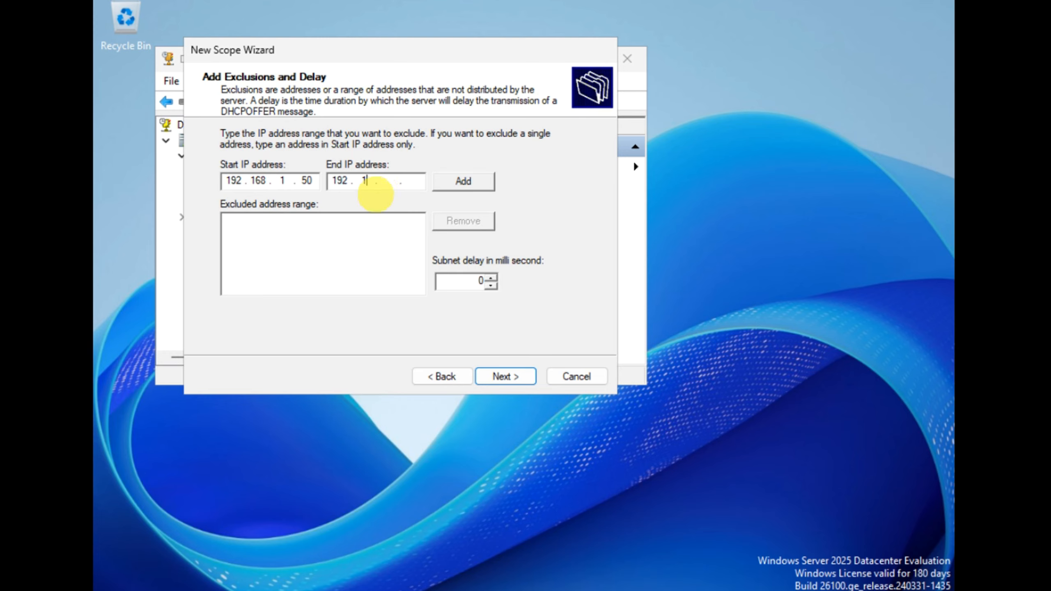
pyautogui.write('1 ')
pyautogui.write('60')
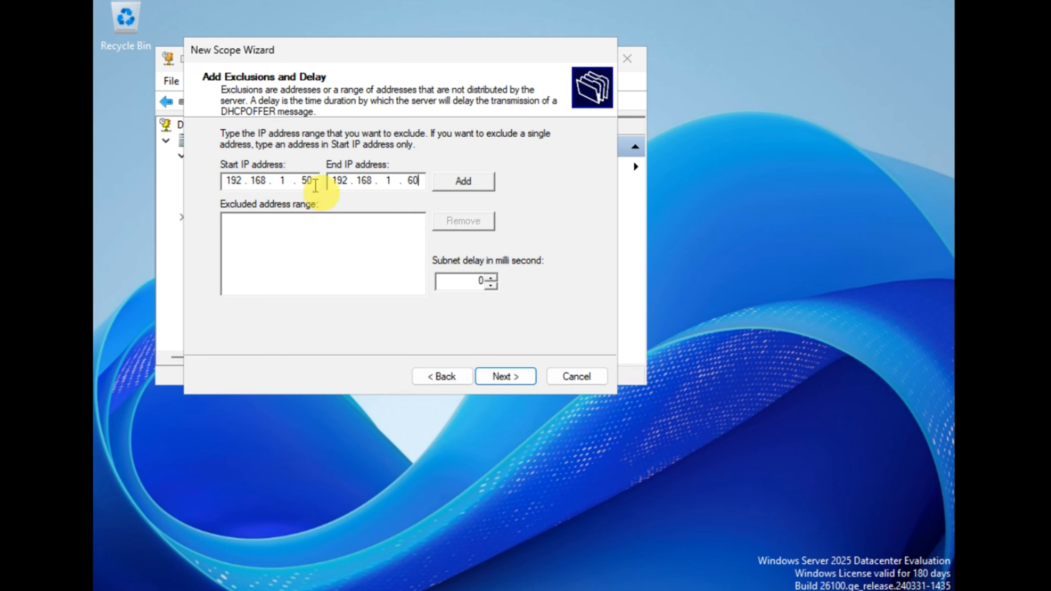
pyautogui.click(421, 182)
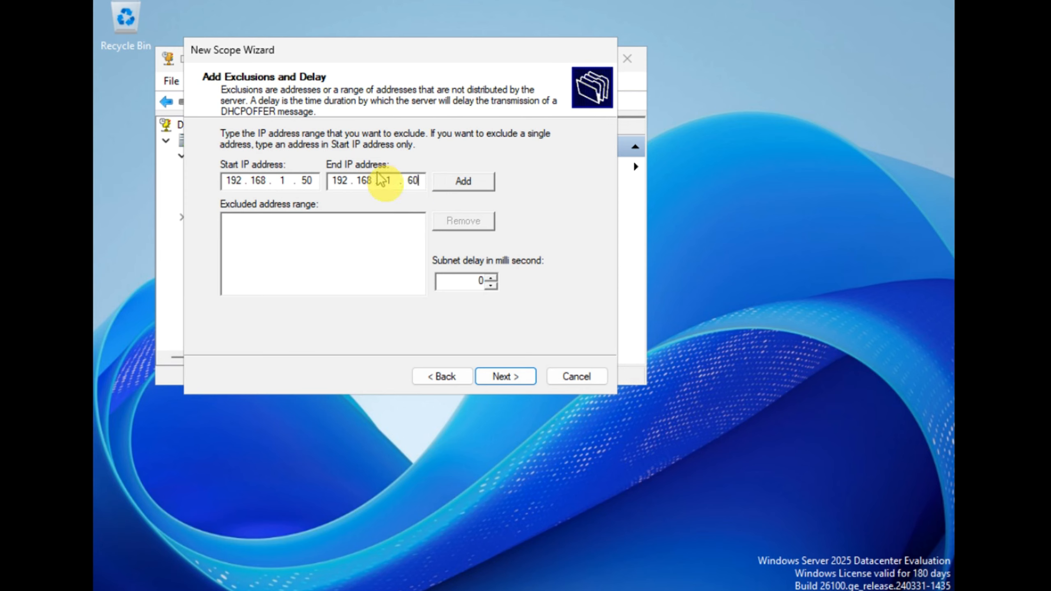
pyautogui.click(458, 186)
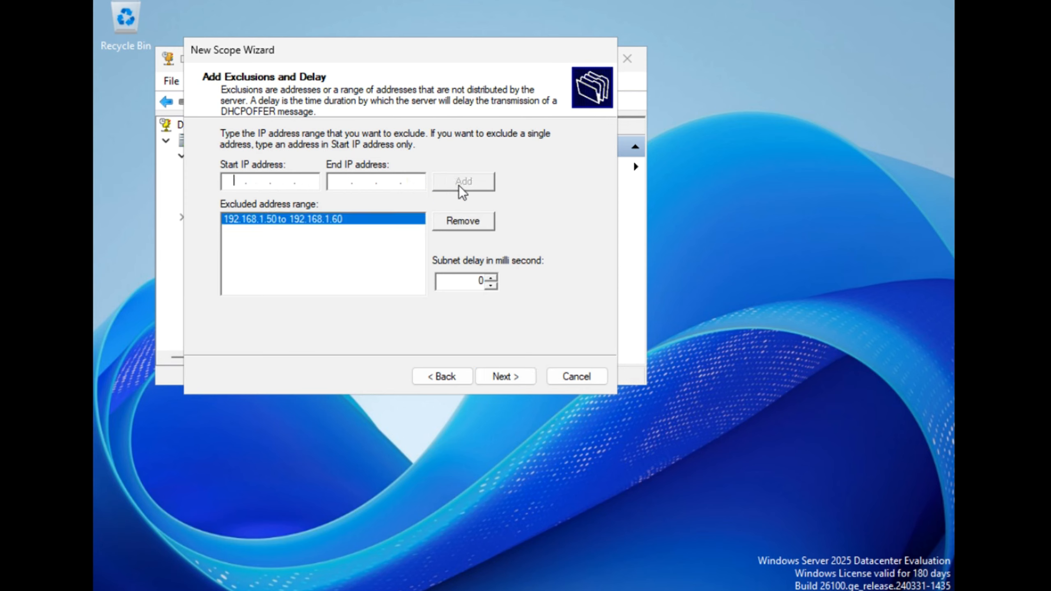
pyautogui.click(520, 377)
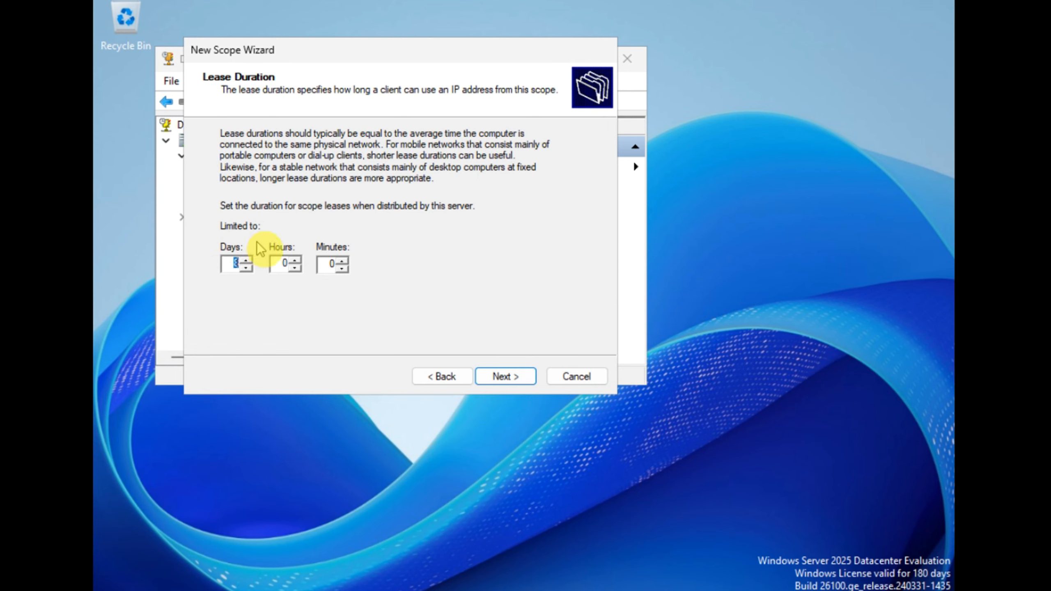
pyautogui.click(513, 381)
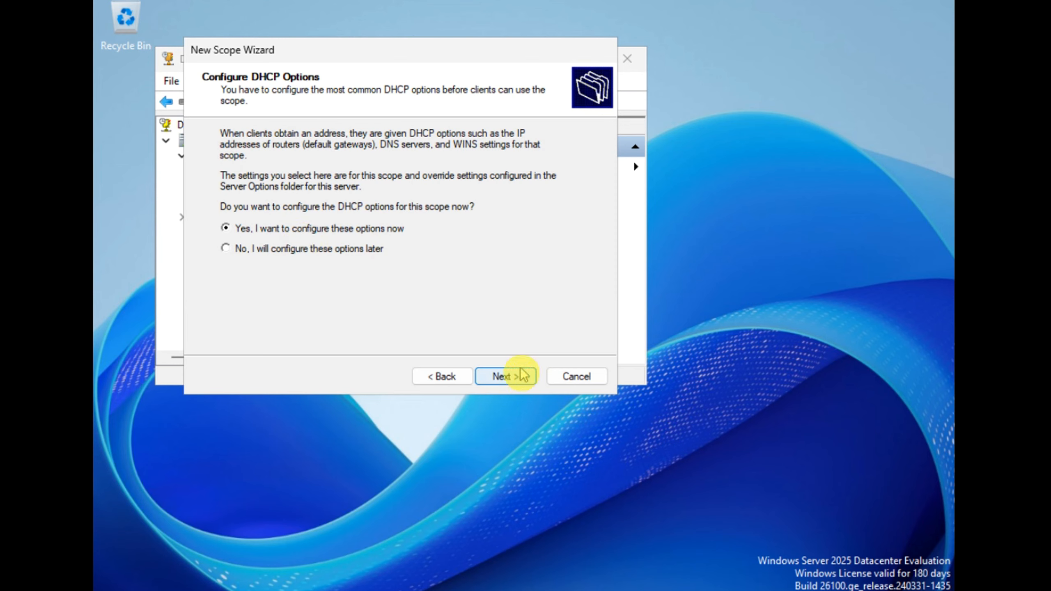
# Step: Choose to configure the DHCP options now and add 192.168.1.1 as the router (default gateway)
pyautogui.click(499, 374)
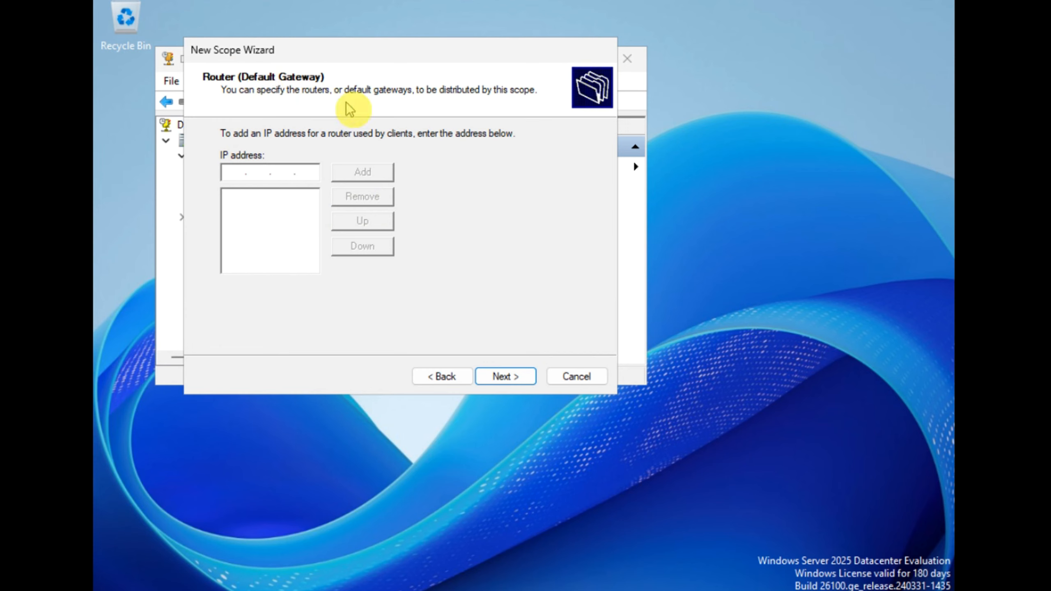
pyautogui.write('19')
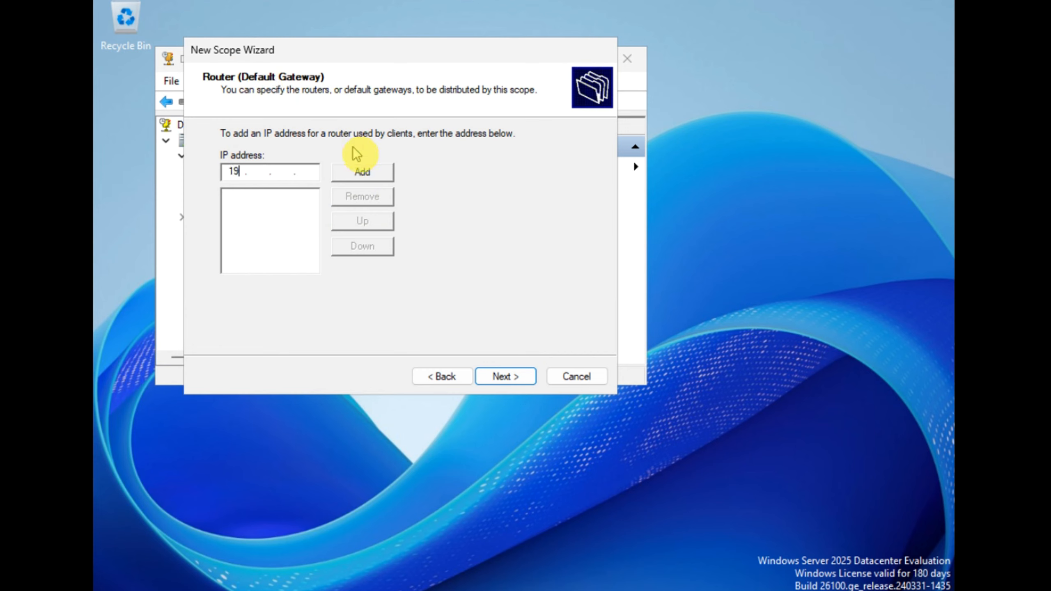
pyautogui.write('1')
pyautogui.press('BackSpace')
pyautogui.write('21681')
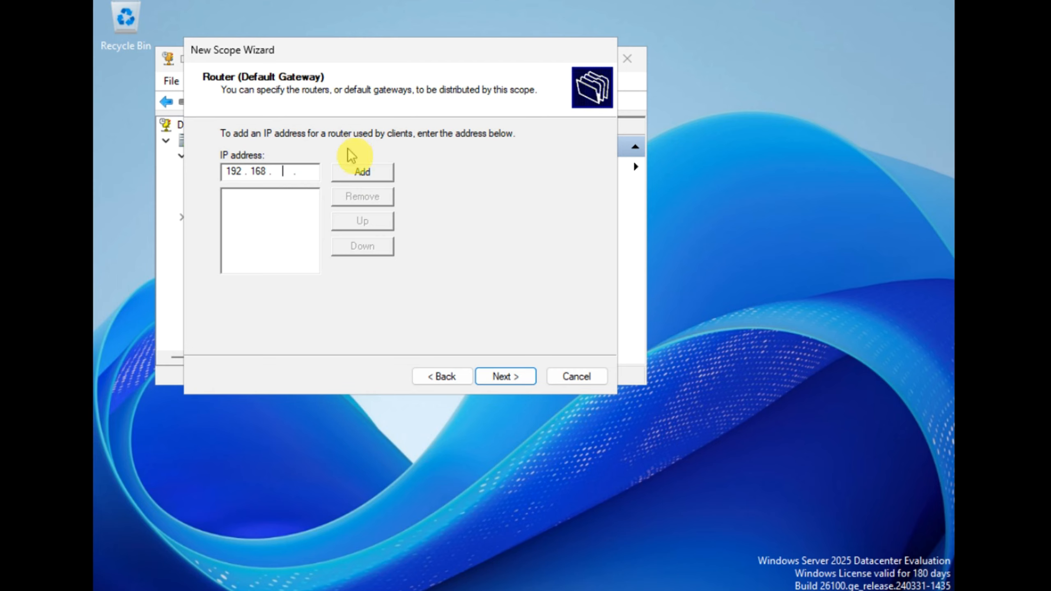
pyautogui.write('.1')
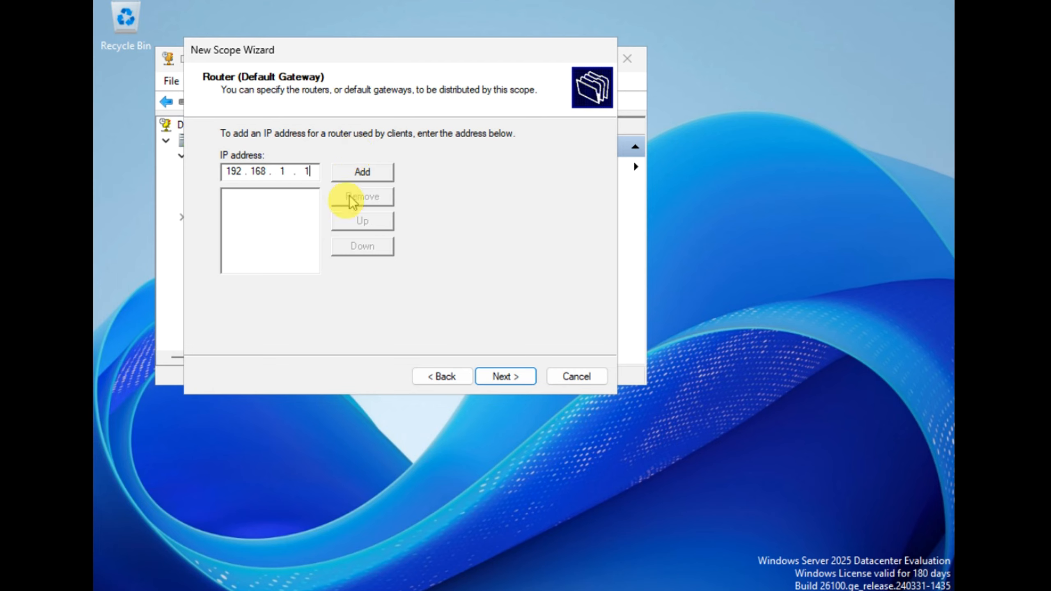
pyautogui.click(362, 172)
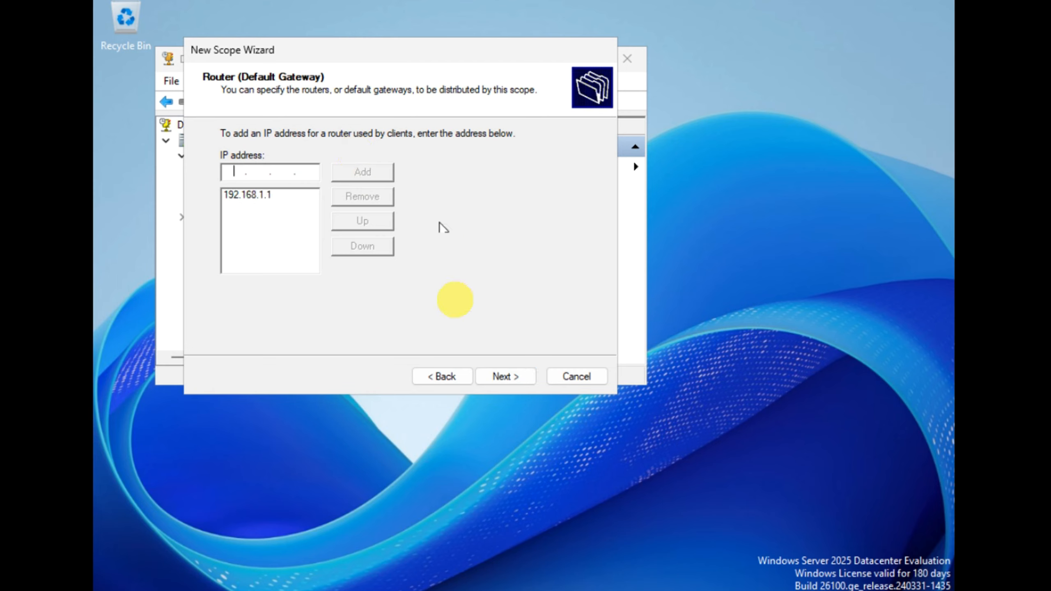
pyautogui.click(509, 377)
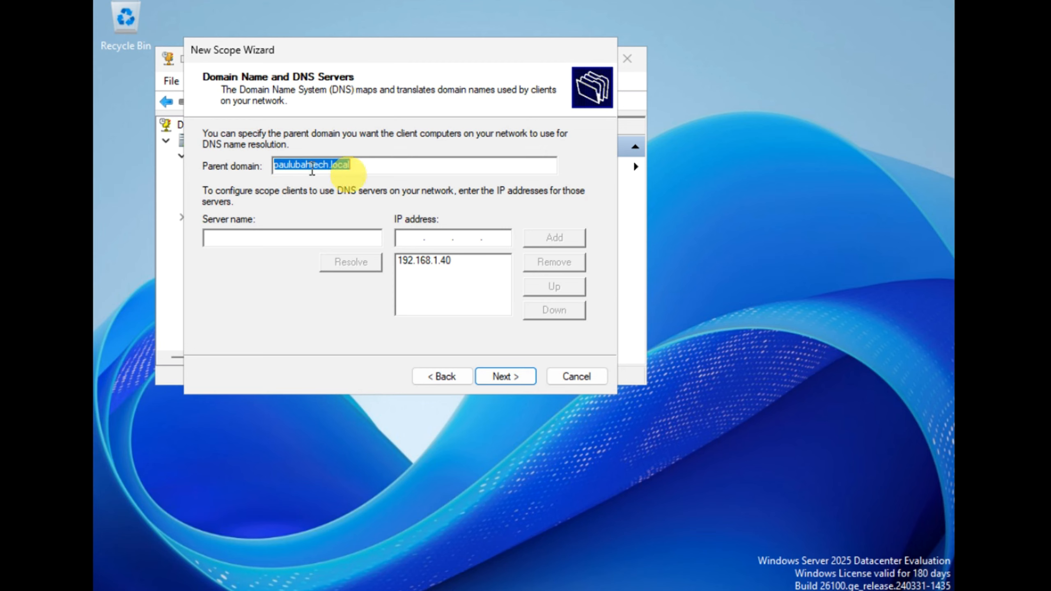
# Step: Accept parent domain paulubahtech.local with DNS server 192.168.1.40, leave WINS empty, and finish the wizard with the scope activated now
pyautogui.click(423, 263)
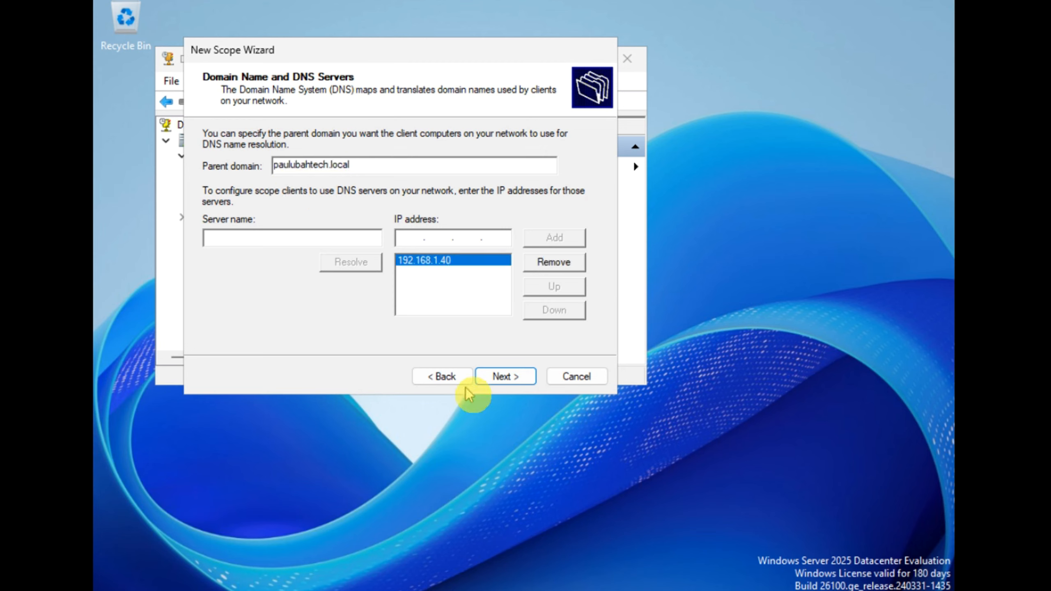
pyautogui.click(513, 376)
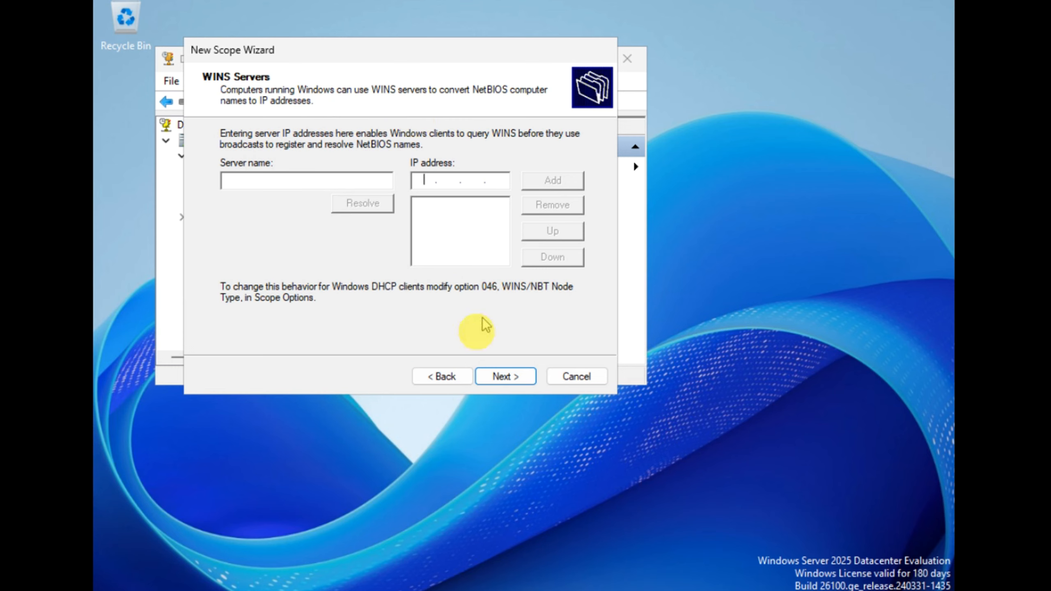
pyautogui.click(498, 378)
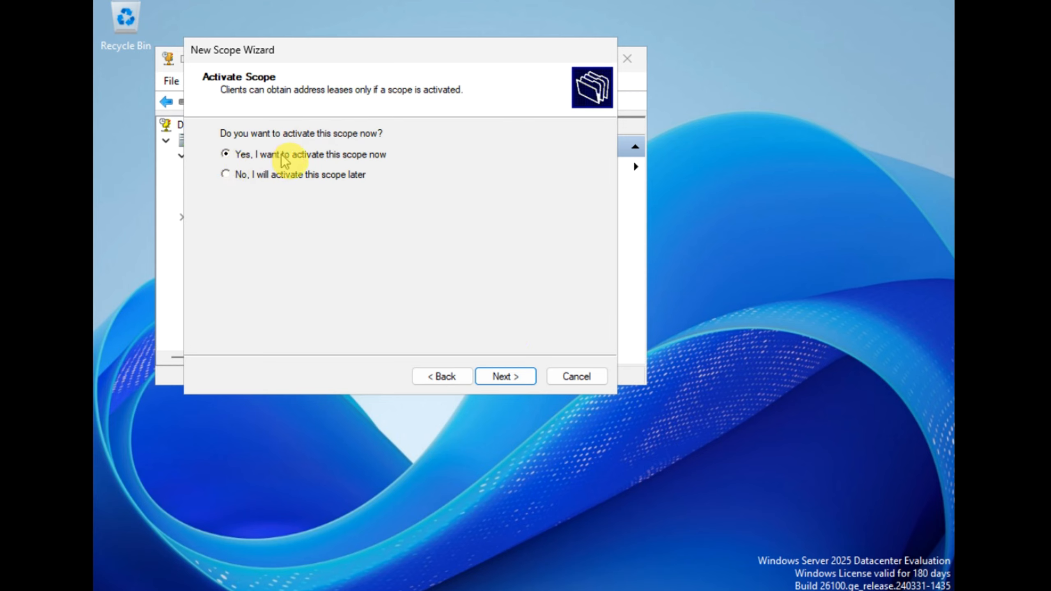
pyautogui.click(506, 377)
pyautogui.click(506, 377)
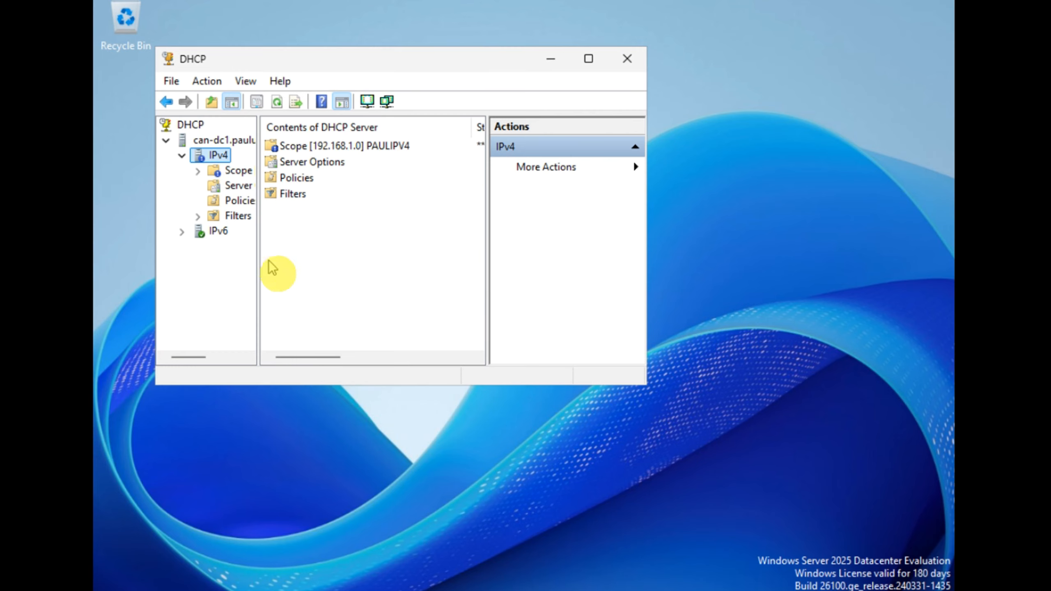
# Step: Widen the DHCP console tree and show the contents of the PAULIPV4 scope
pyautogui.moveTo(258, 294); pyautogui.dragTo(288, 298)
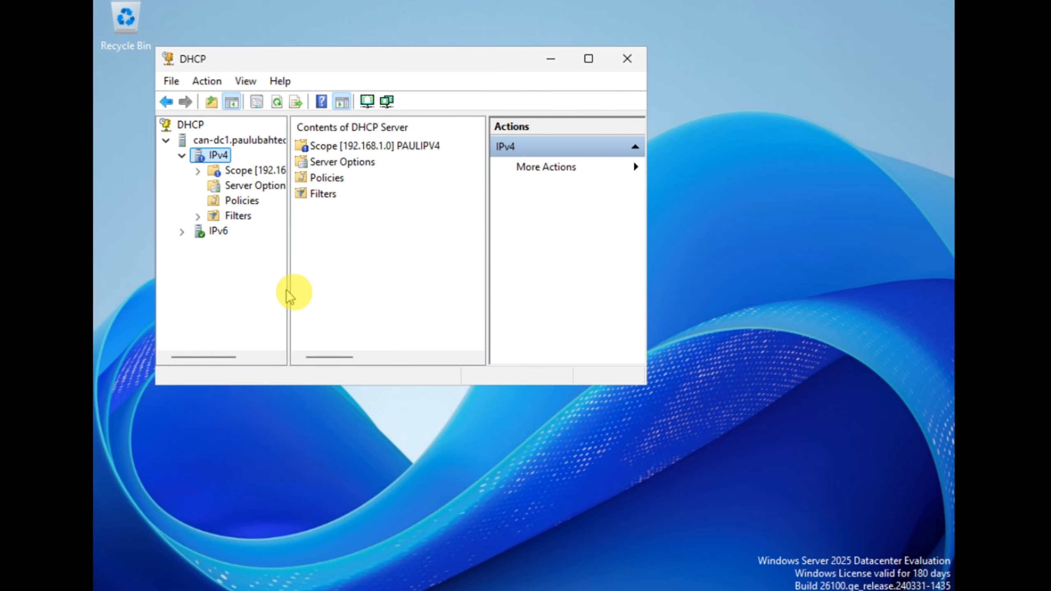
pyautogui.click(232, 171)
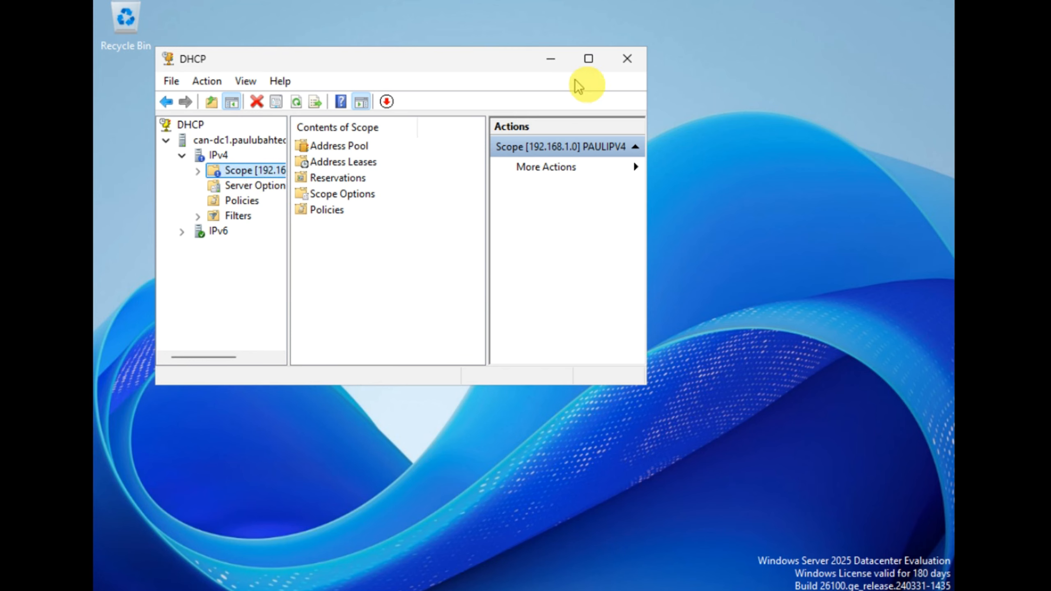
# Step: Maximize the DHCP console, widen its tree, and review the scope's address leases, reservations and address pool
pyautogui.click(589, 61)
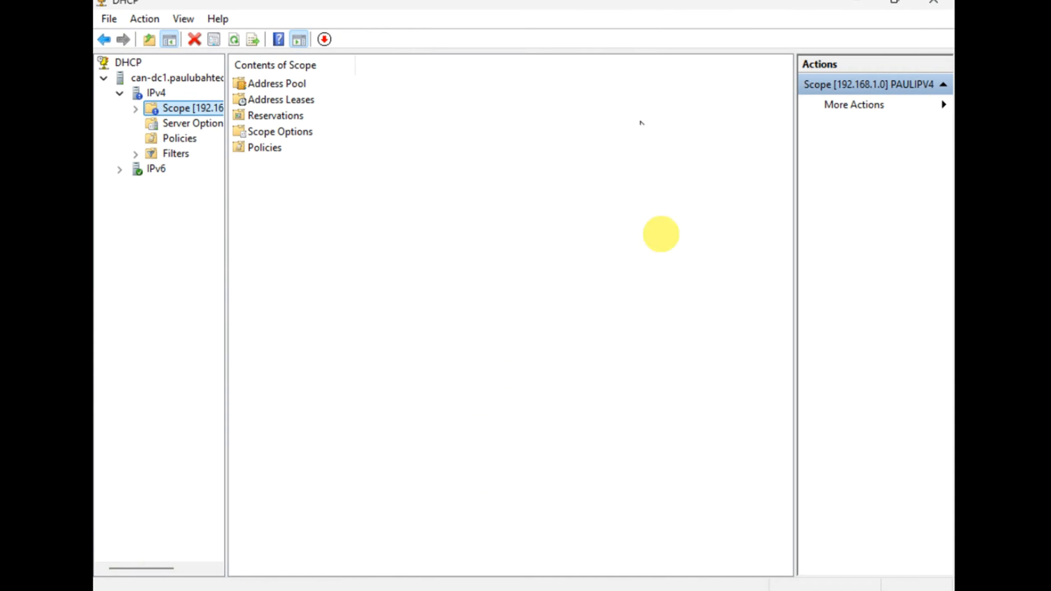
pyautogui.click(289, 100)
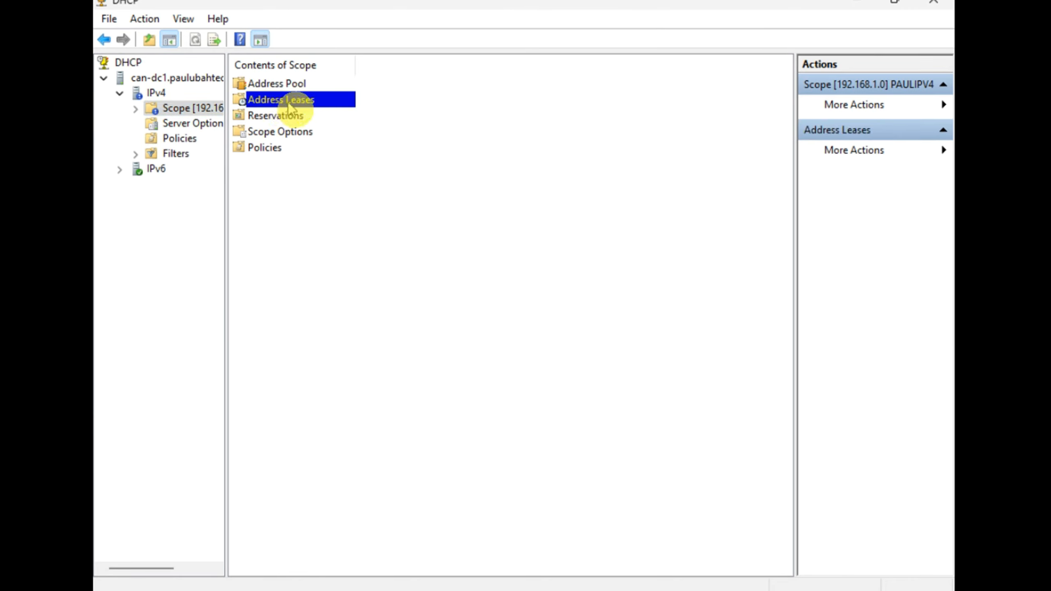
pyautogui.doubleClick(287, 102)
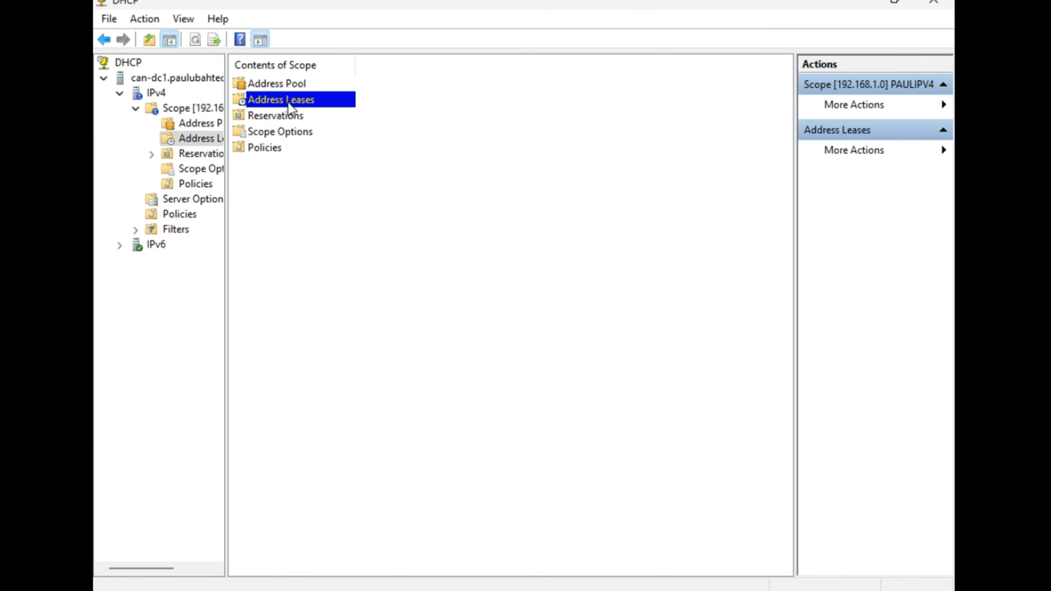
pyautogui.click(360, 108)
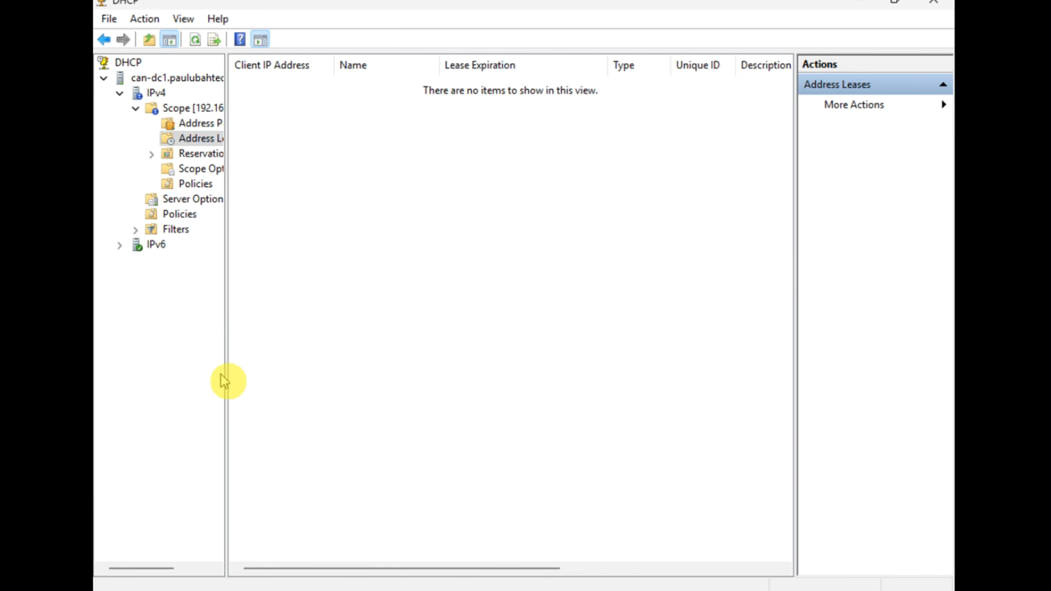
pyautogui.moveTo(226, 365); pyautogui.dragTo(281, 364)
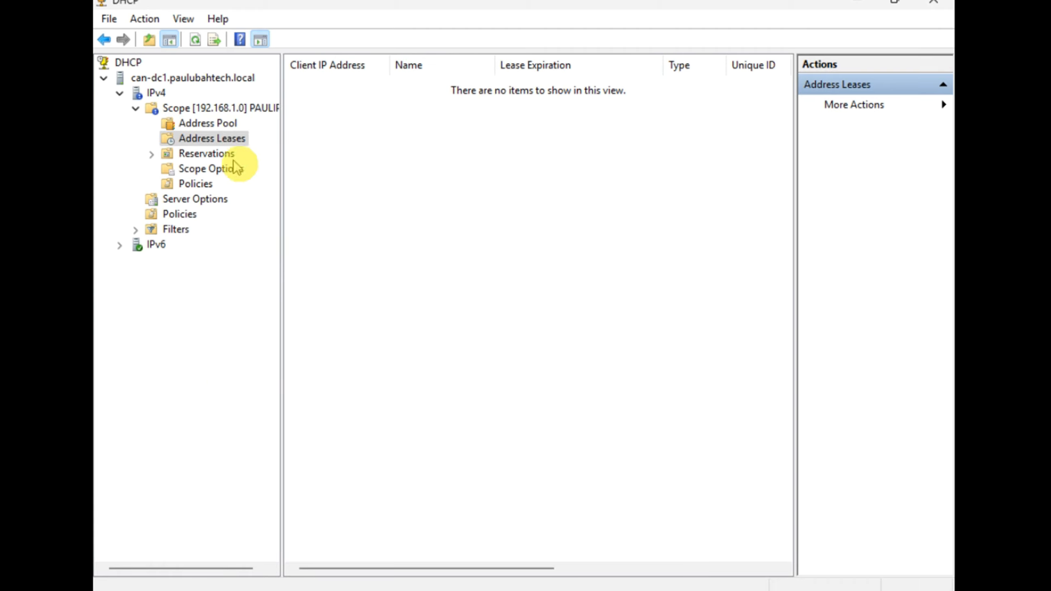
pyautogui.click(193, 153)
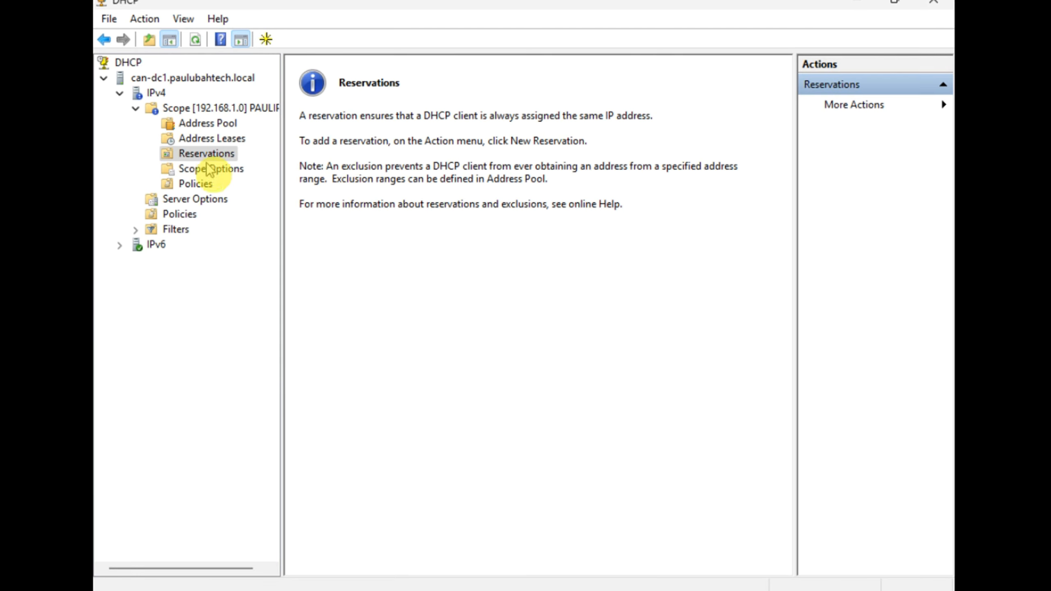
pyautogui.click(211, 126)
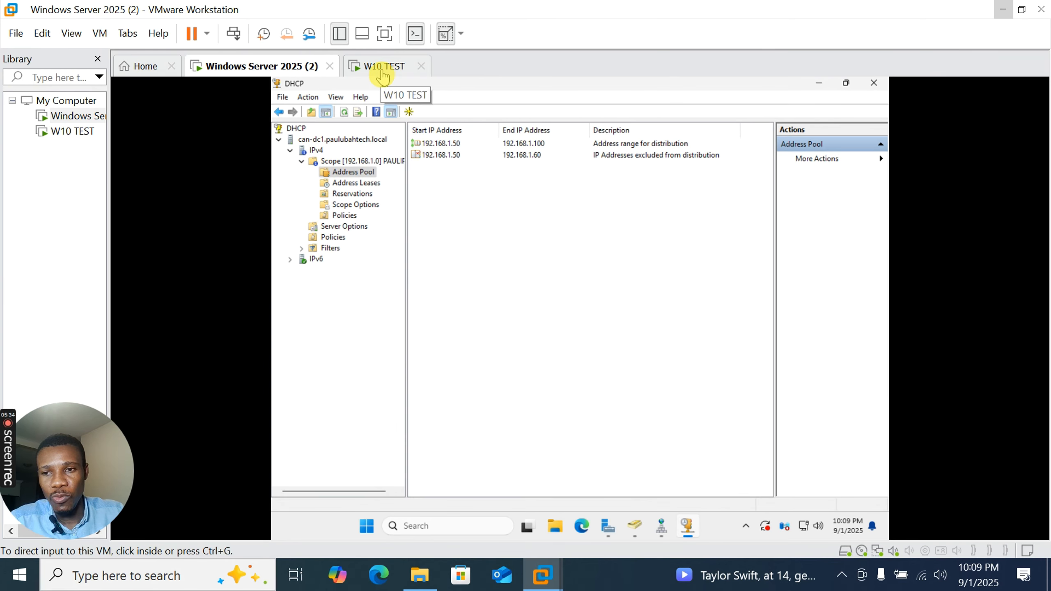
# Step: Switch to the W10 TEST virtual machine, minimize its browser window and refresh the desktop
pyautogui.click(386, 71)
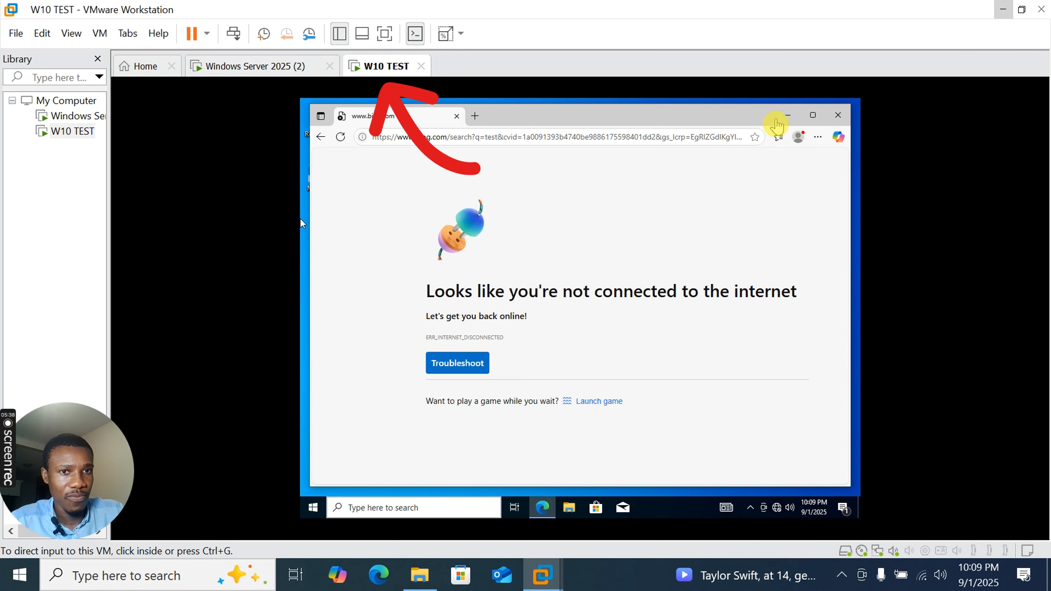
pyautogui.click(781, 119)
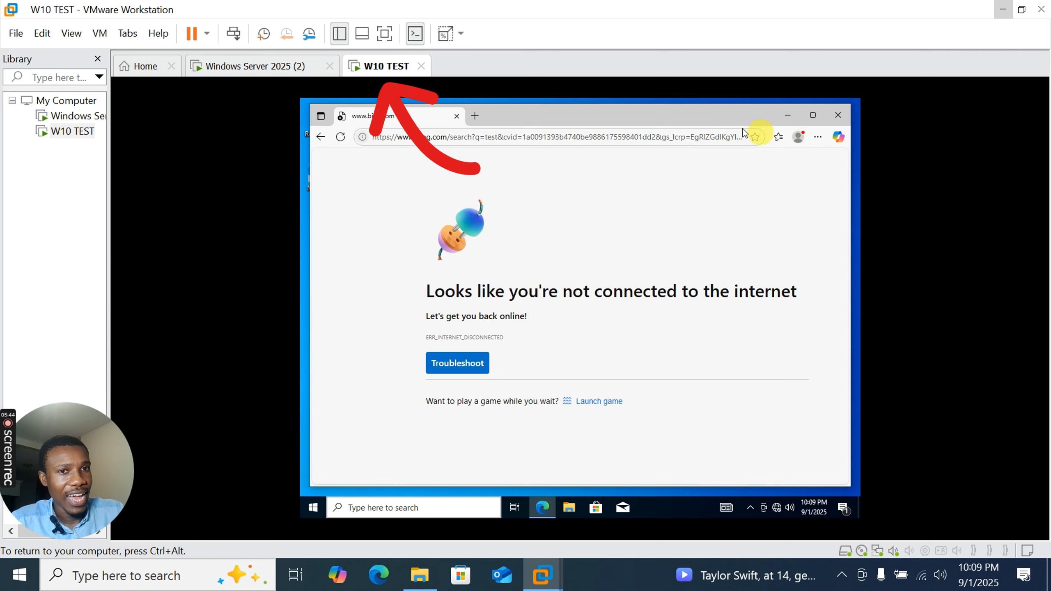
pyautogui.click(788, 115)
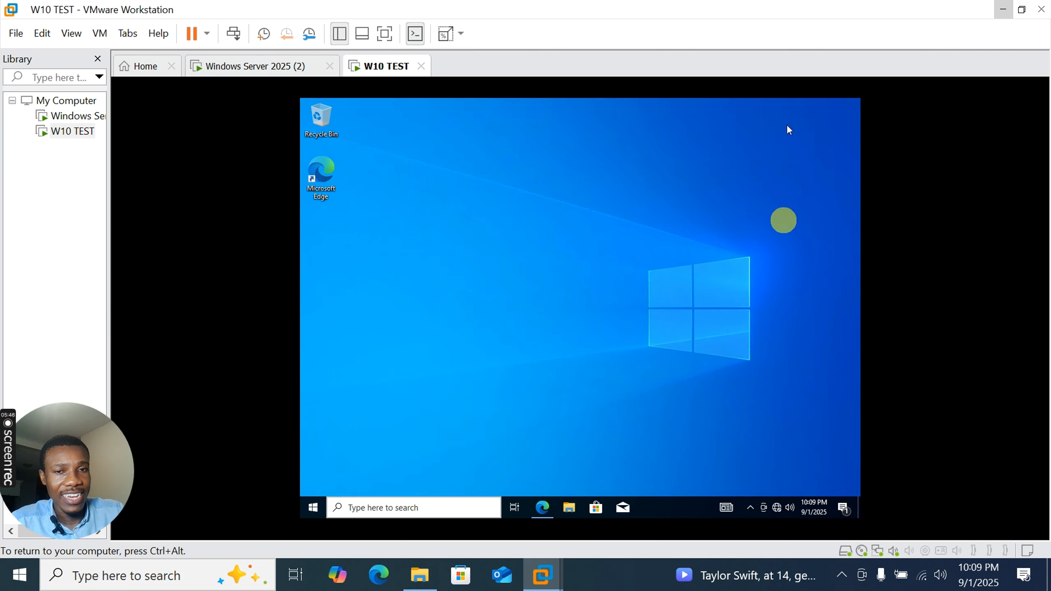
pyautogui.rightClick(487, 213)
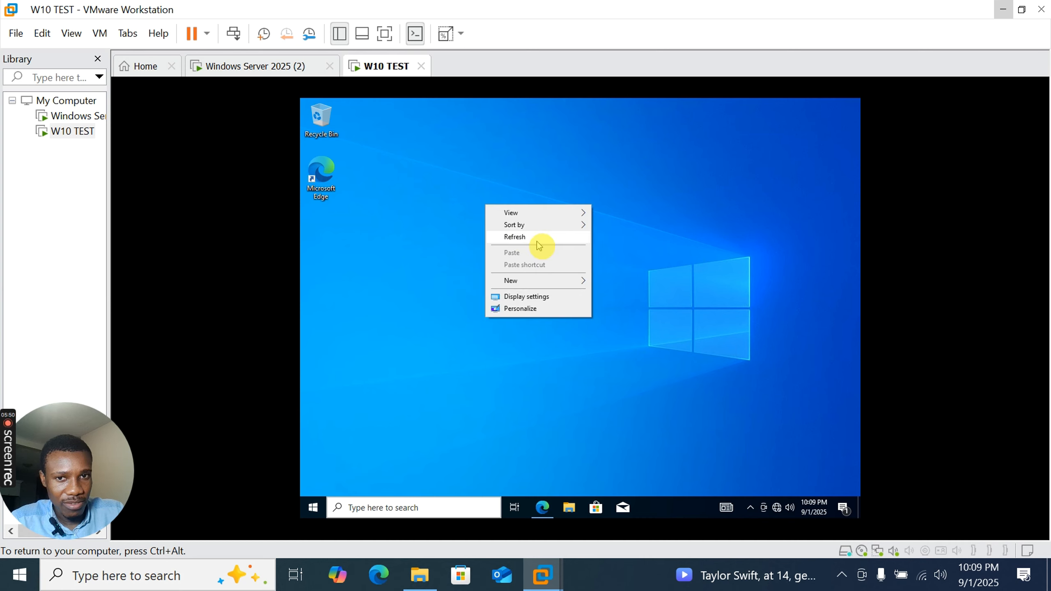
pyautogui.click(538, 240)
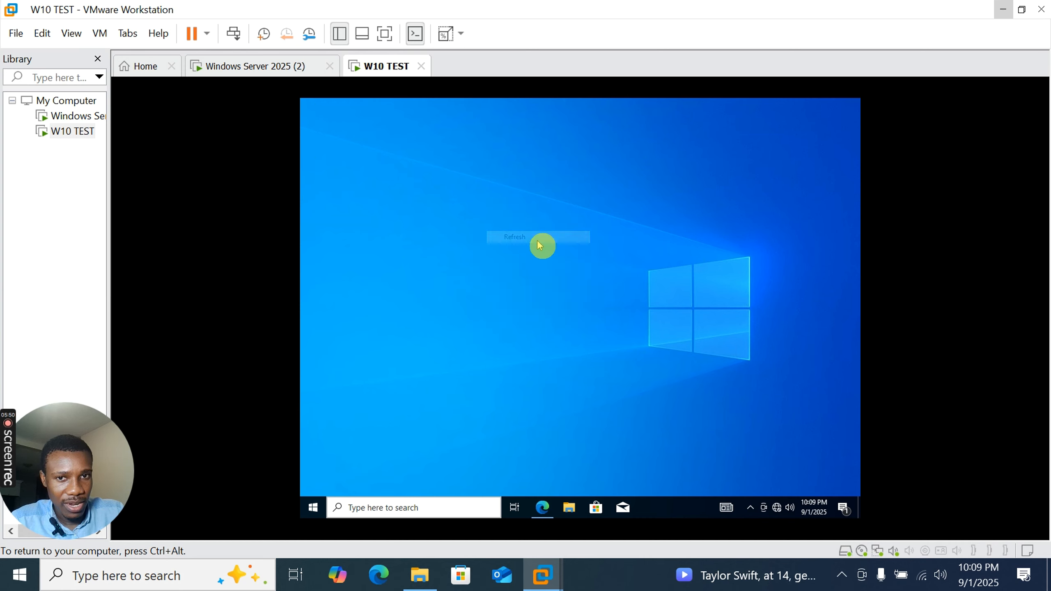
# Step: Open the Windows 10 client's network settings and bring up its list of network adapters
pyautogui.rightClick(777, 513)
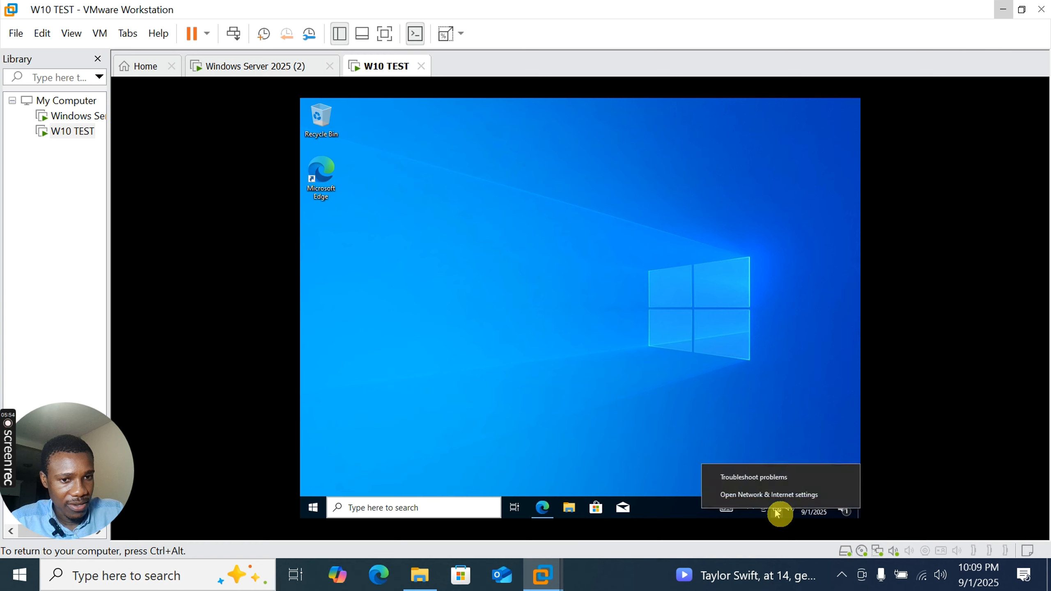
pyautogui.click(634, 456)
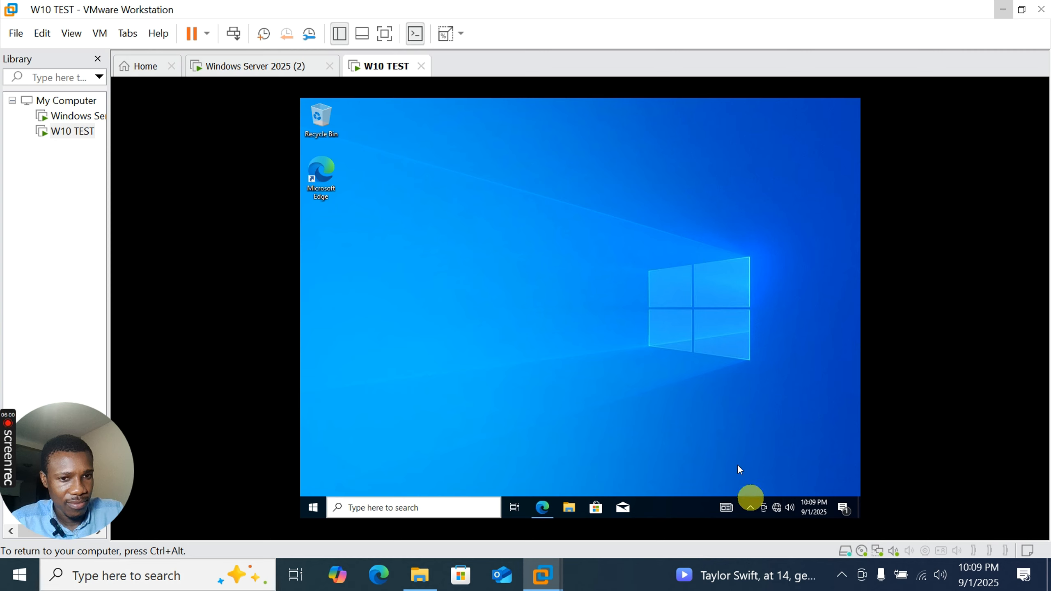
pyautogui.click(776, 508)
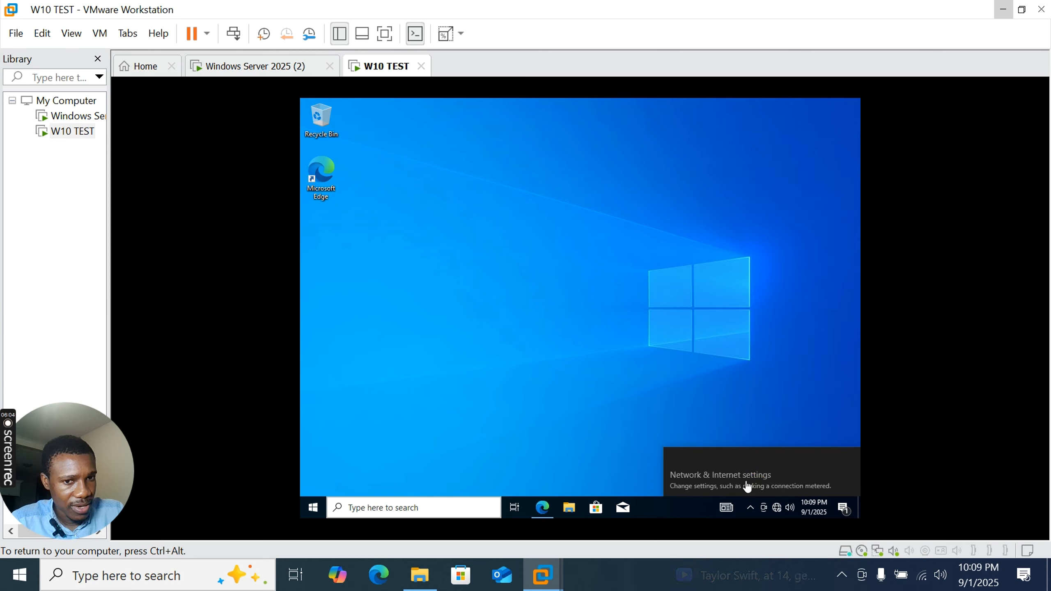
pyautogui.click(747, 487)
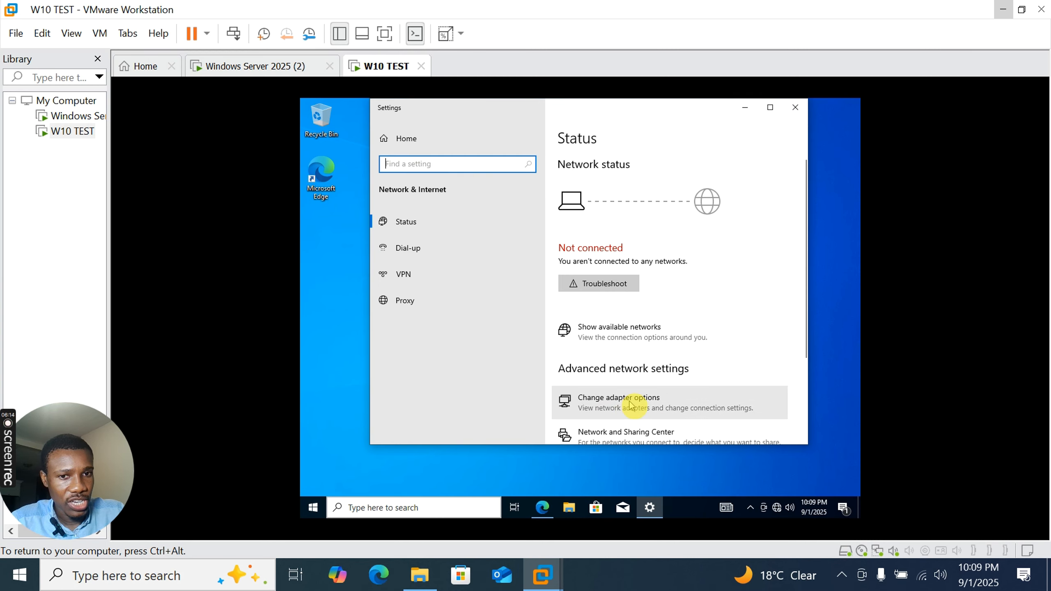
pyautogui.click(630, 405)
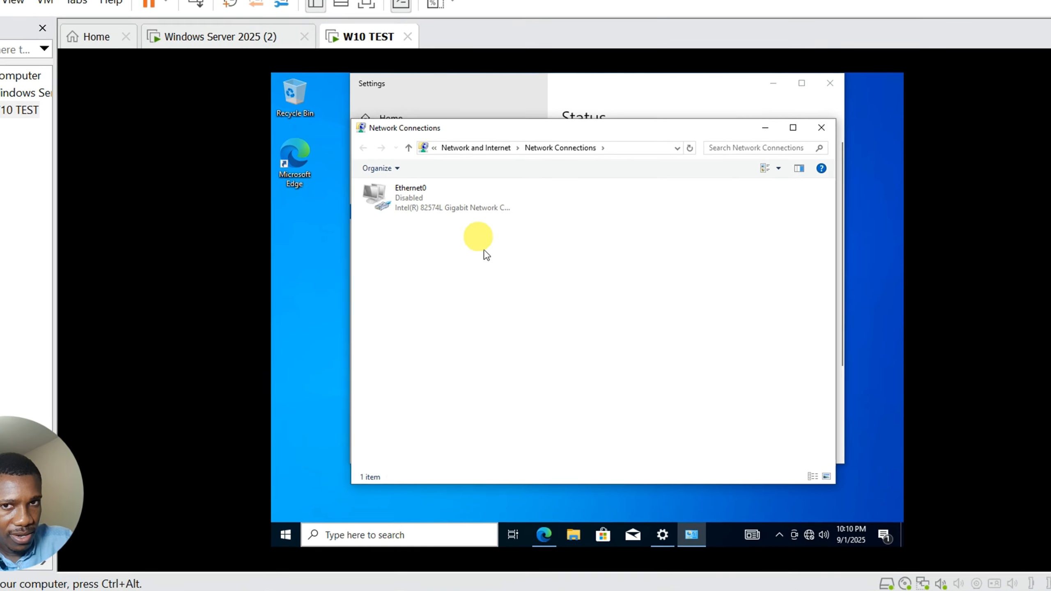
pyautogui.click(422, 193)
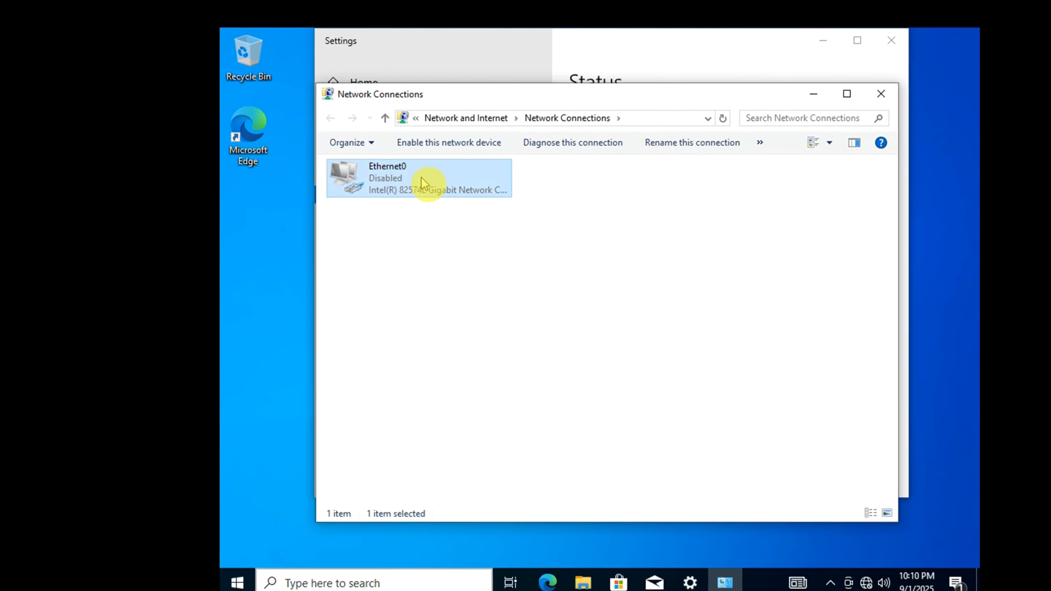
pyautogui.rightClick(418, 175)
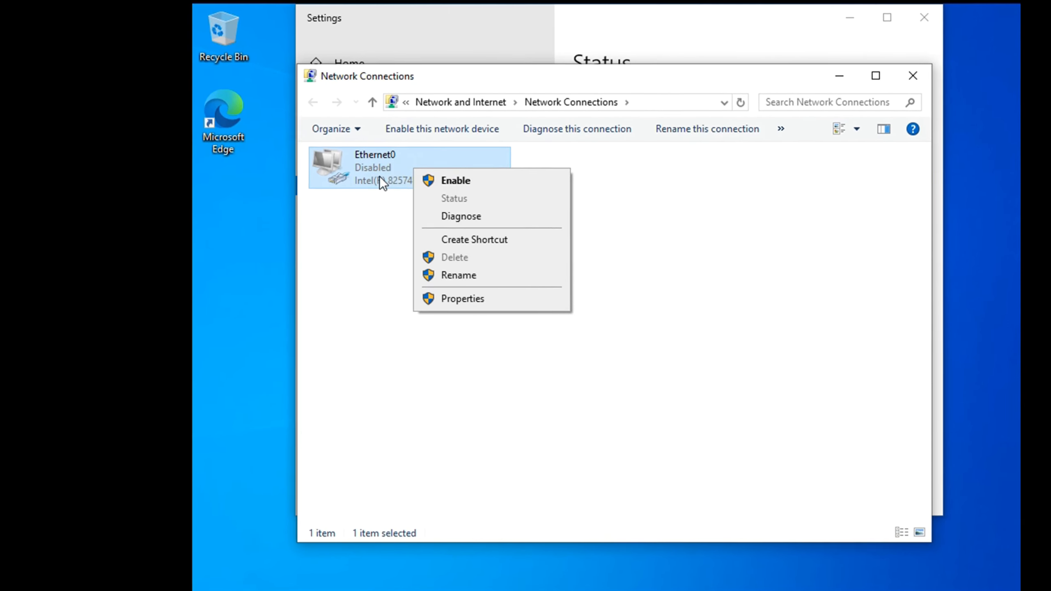
pyautogui.click(458, 183)
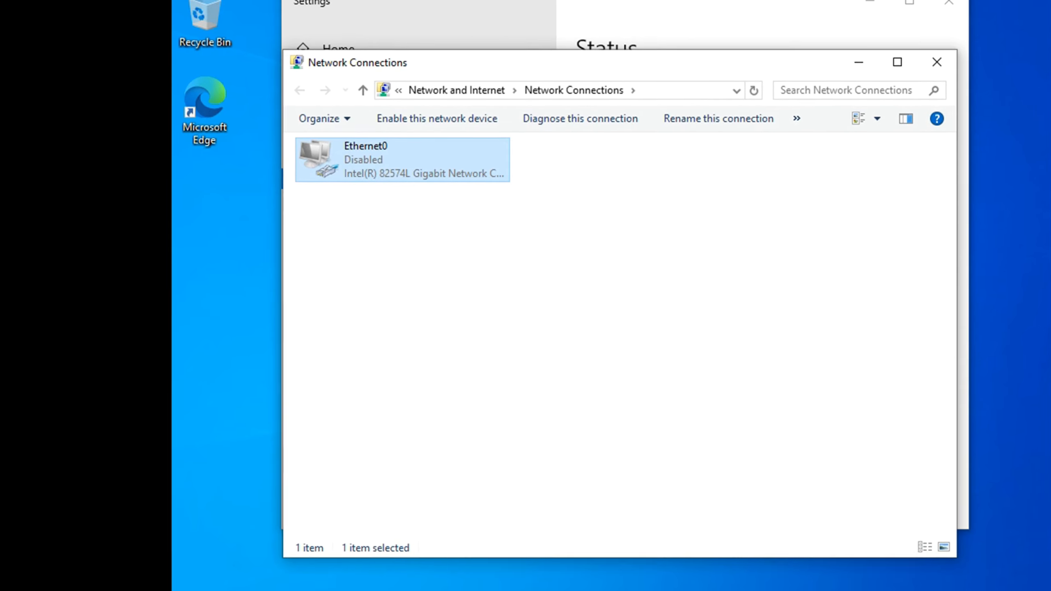
# Step: Open Command Prompt on the Windows 10 client and check its IP configuration with ipconfig
pyautogui.click(397, 590)
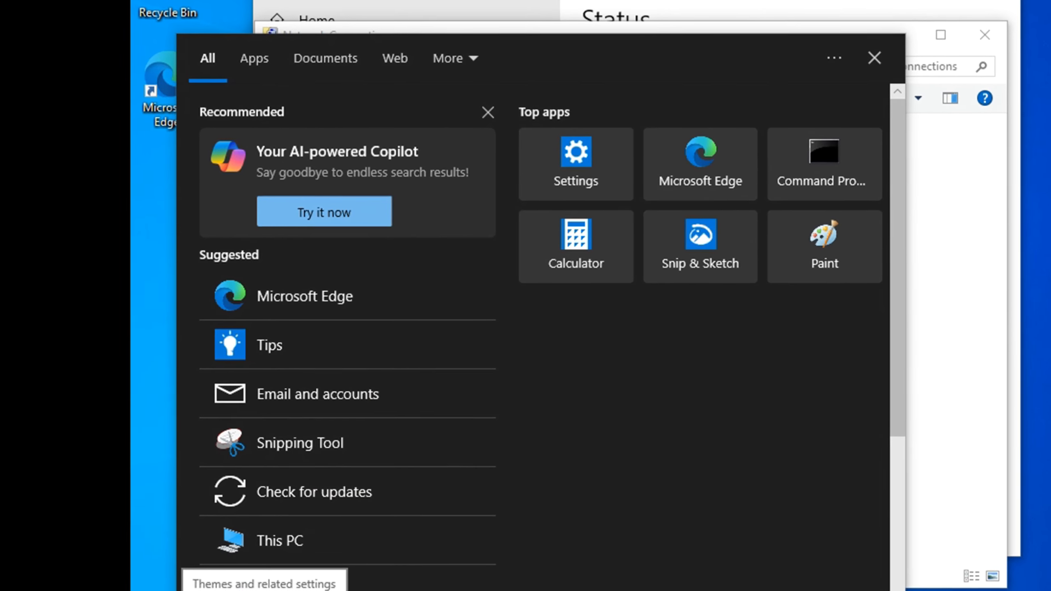
pyautogui.write('comm')
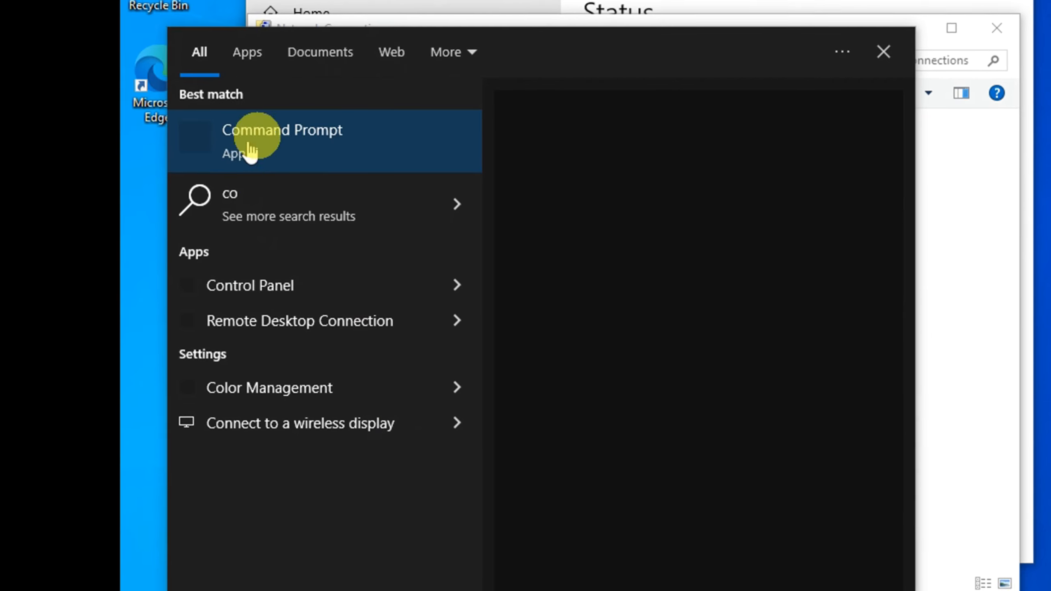
pyautogui.click(323, 140)
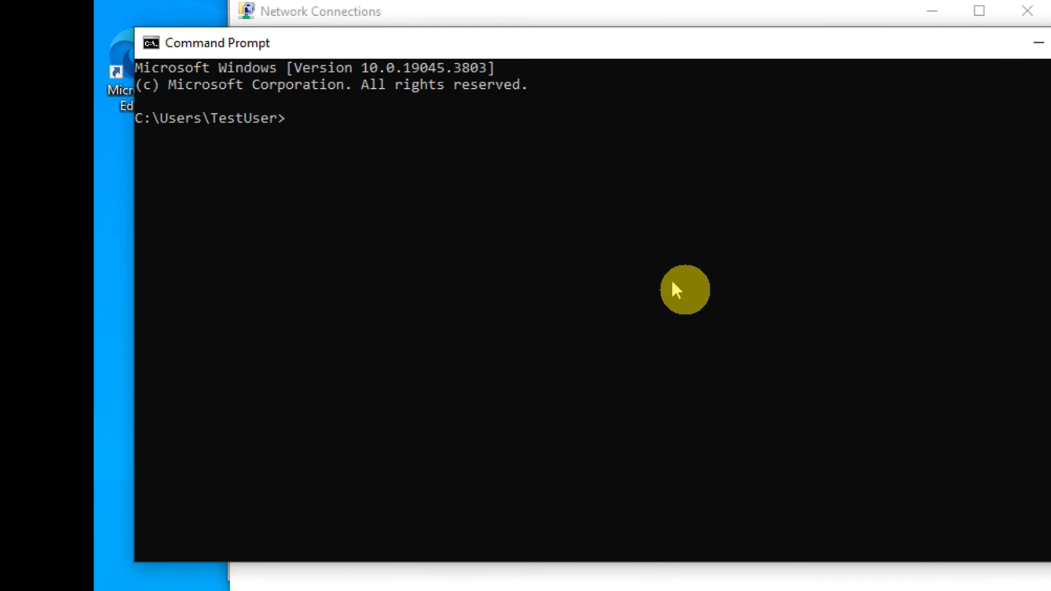
pyautogui.write('i')
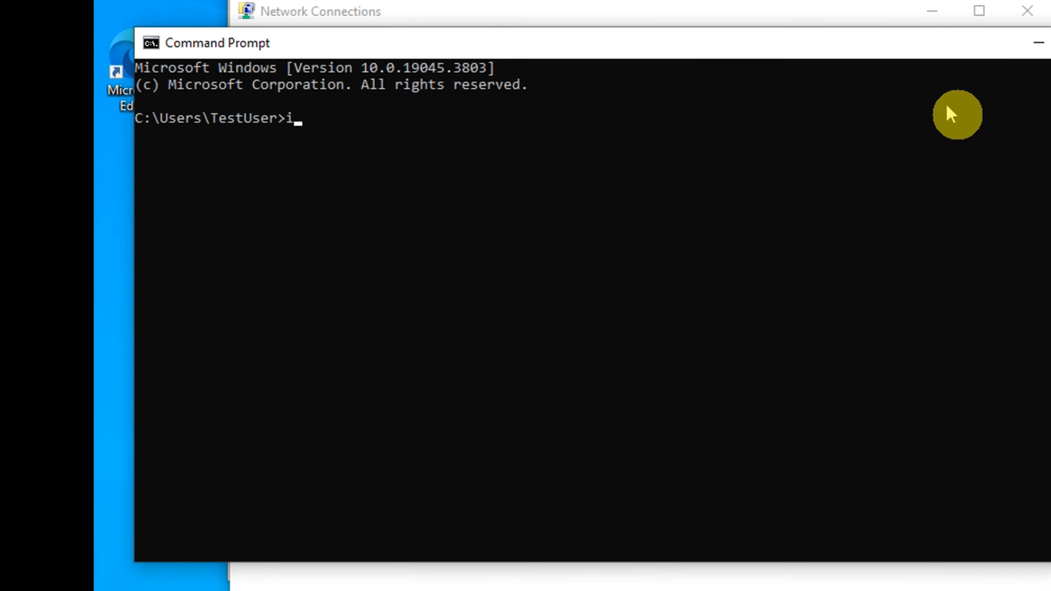
pyautogui.write('pconfig')
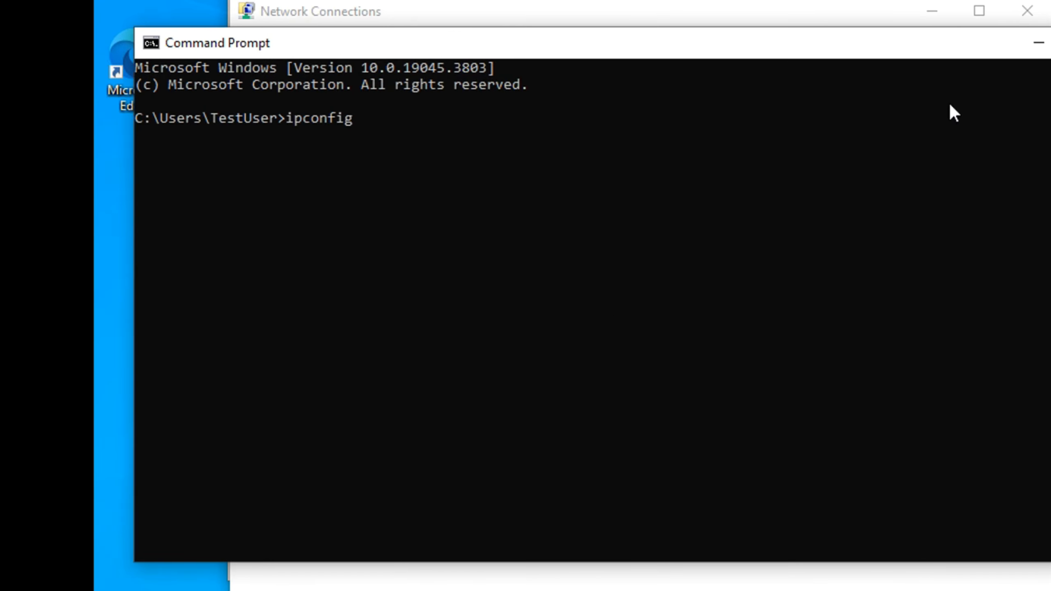
pyautogui.press('Return')
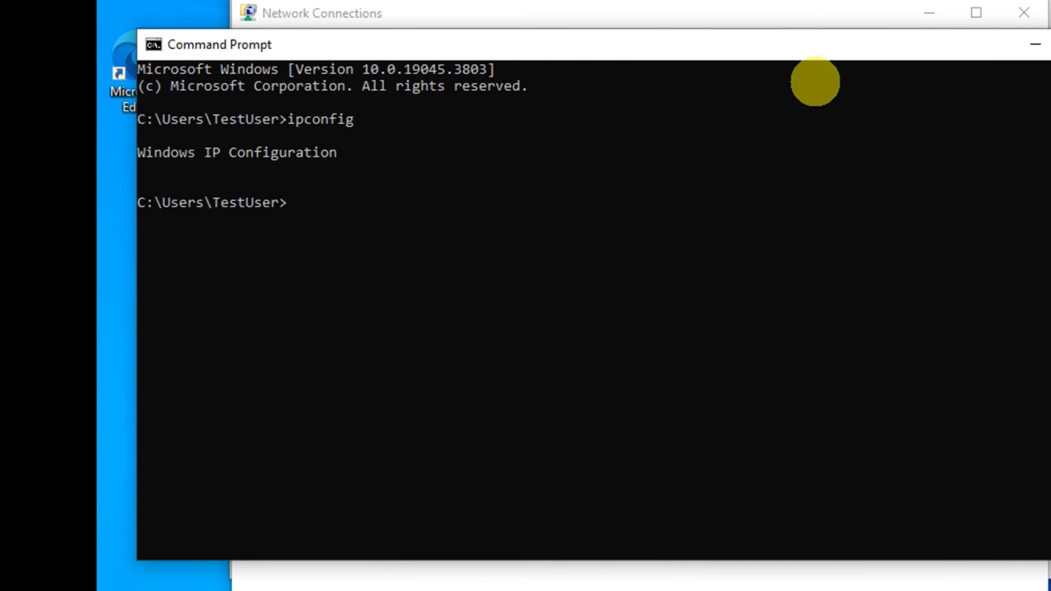
# Step: Enable the Ethernet0 adapter in Network Connections and allow the PC to be discoverable on the paulubahtech.local network
pyautogui.click(1018, 53)
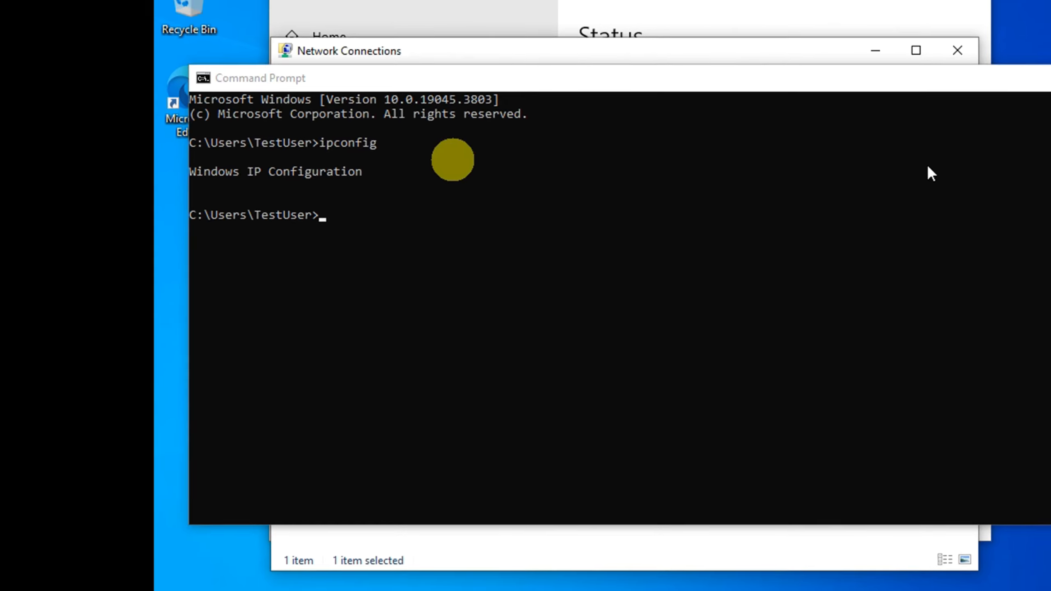
pyautogui.rightClick(396, 156)
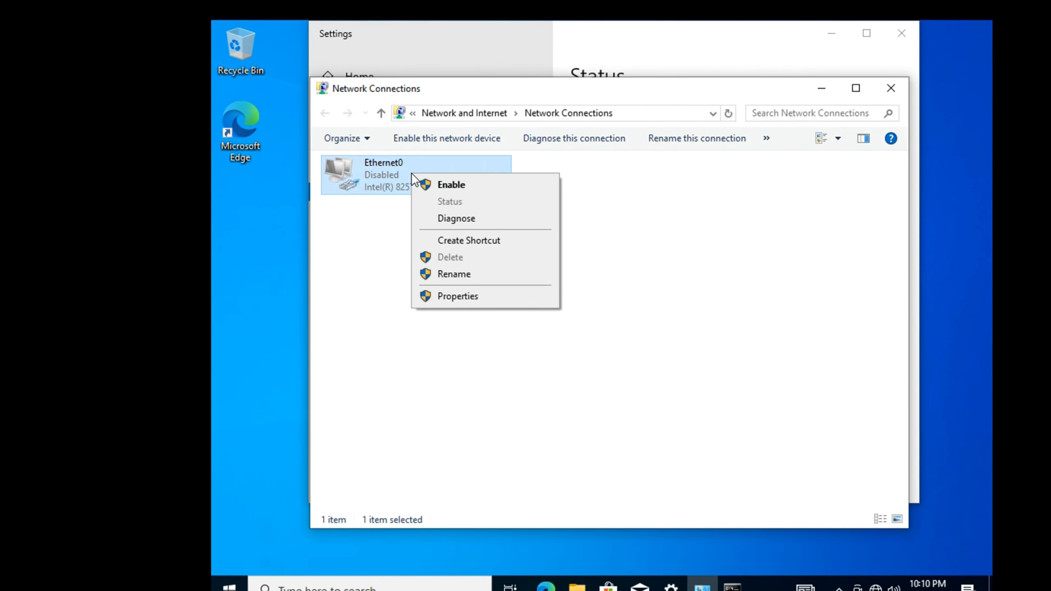
pyautogui.click(452, 185)
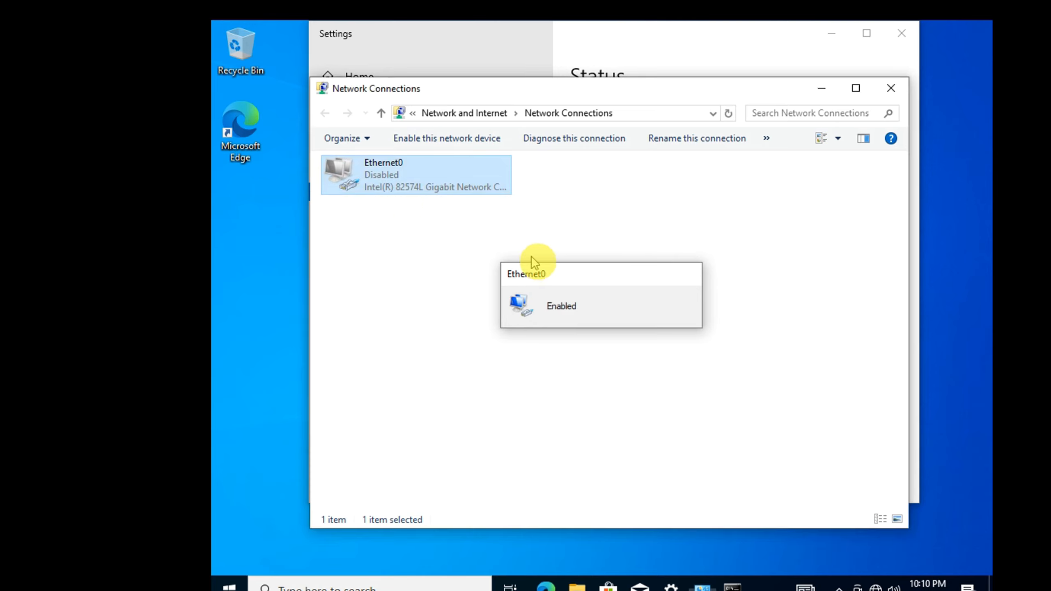
pyautogui.click(585, 228)
pyautogui.rightClick(585, 228)
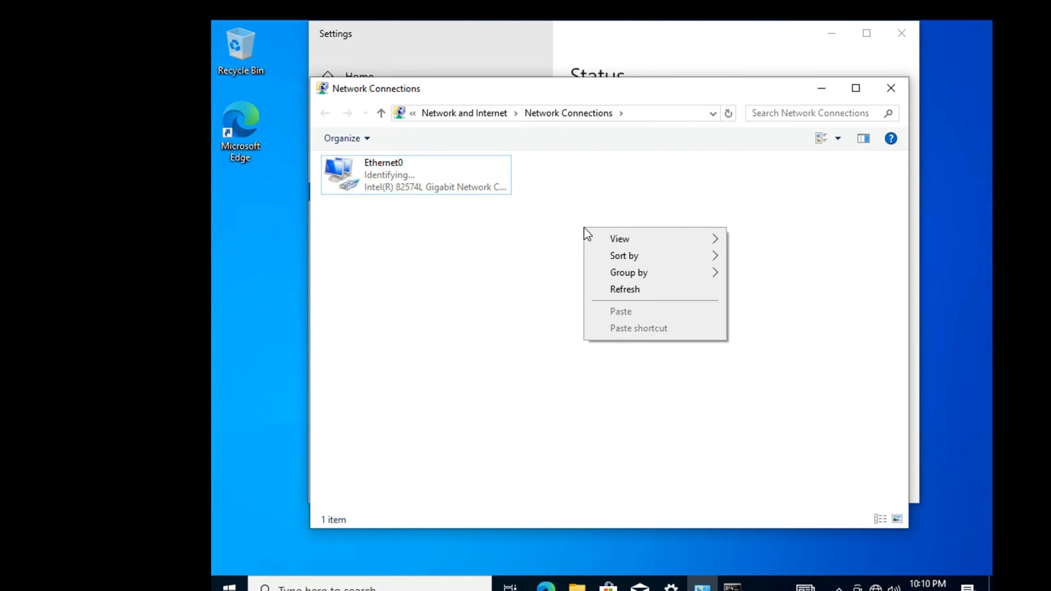
pyautogui.click(629, 290)
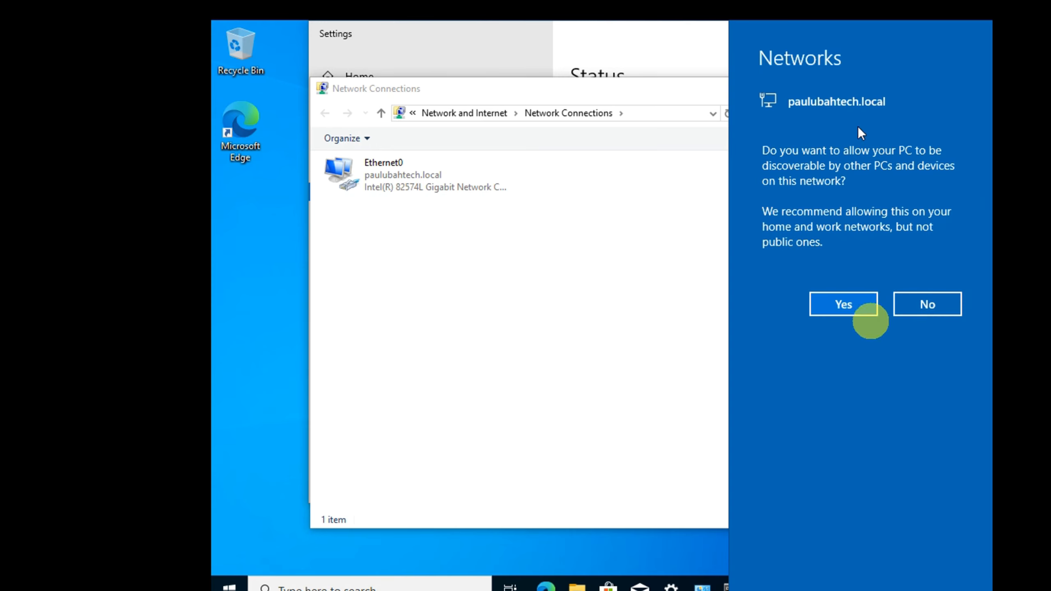
pyautogui.click(842, 309)
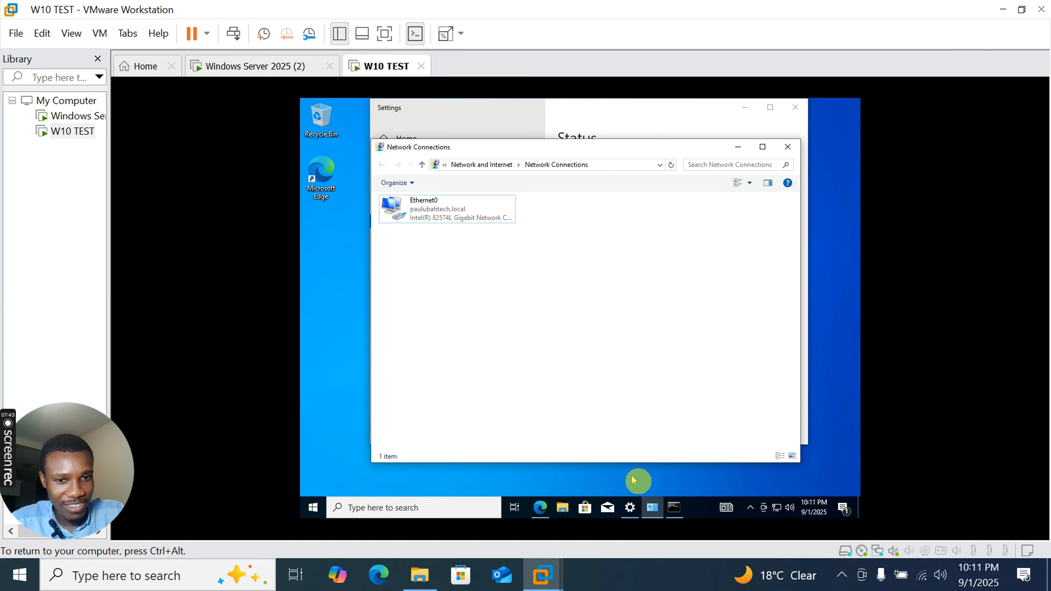
# Step: Return to Command Prompt, run ipconfig again with Ethernet0 enabled, and highlight the client's IPv4 address line
pyautogui.click(677, 510)
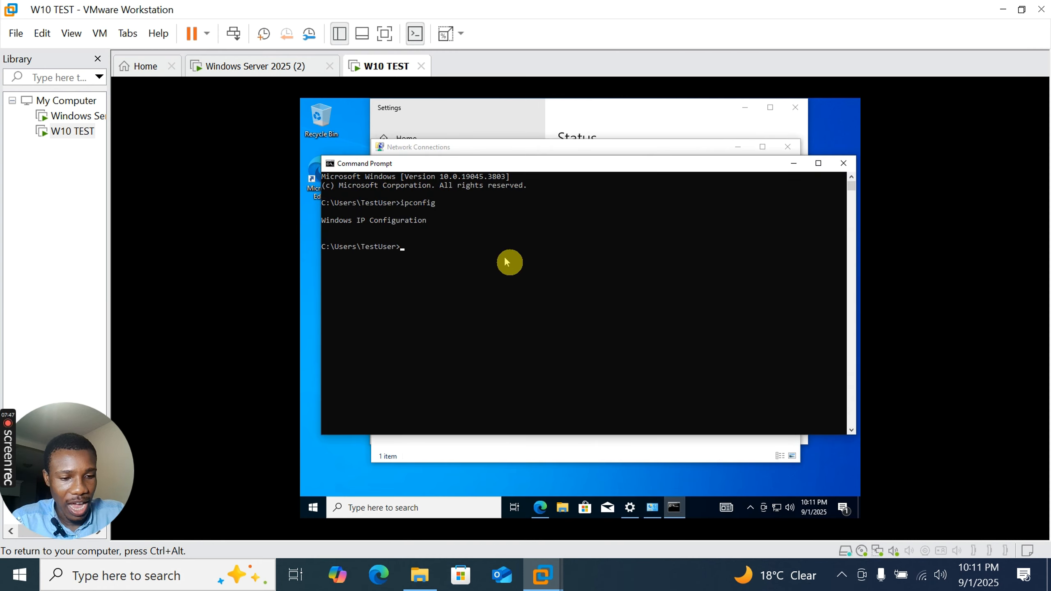
pyautogui.write('ipconfig')
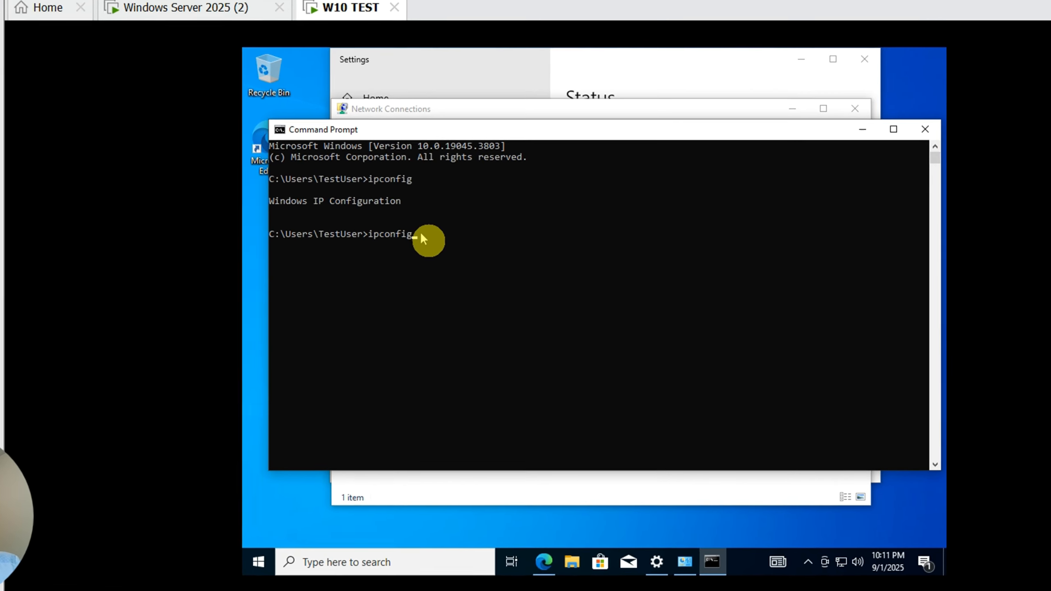
pyautogui.press('Return')
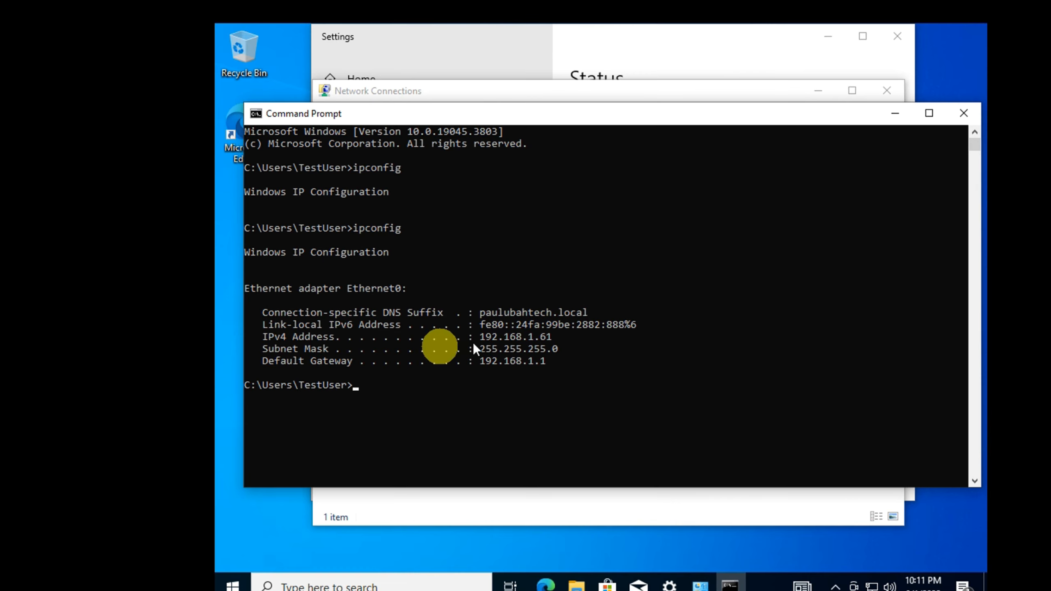
pyautogui.click(312, 342)
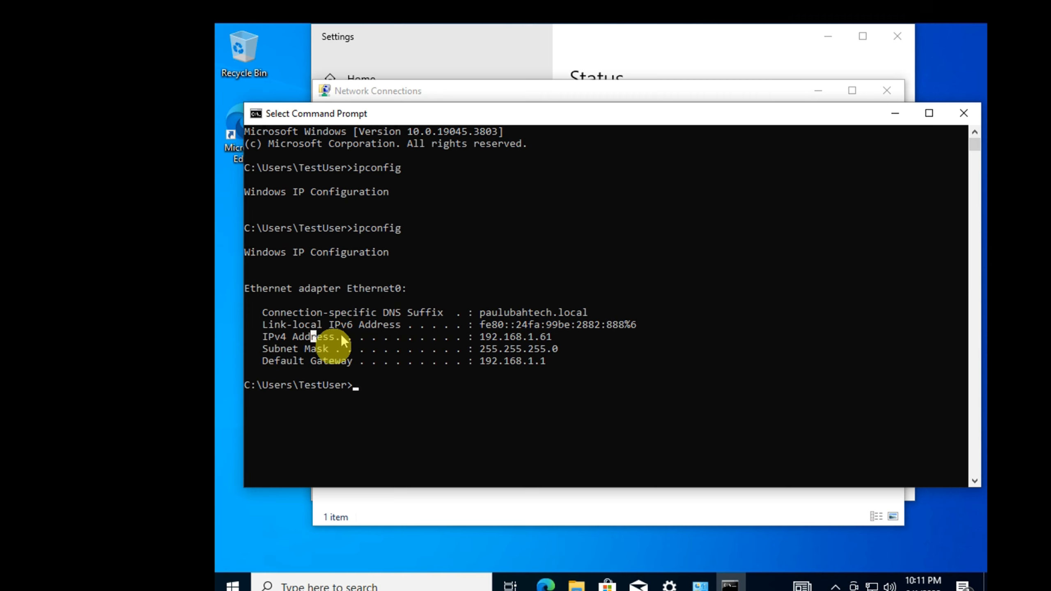
pyautogui.moveTo(280, 335); pyautogui.dragTo(535, 340)
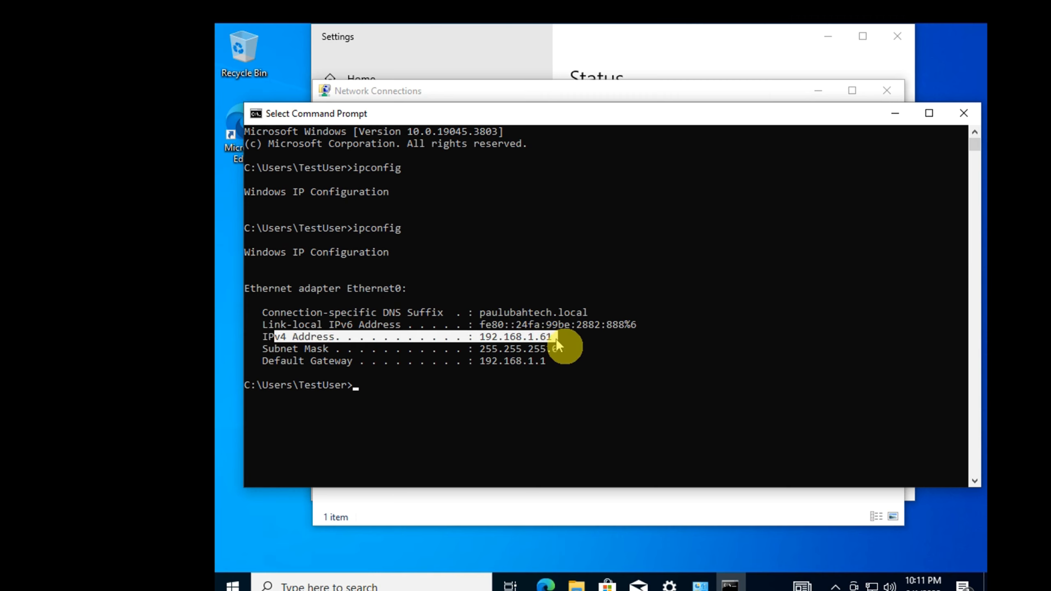